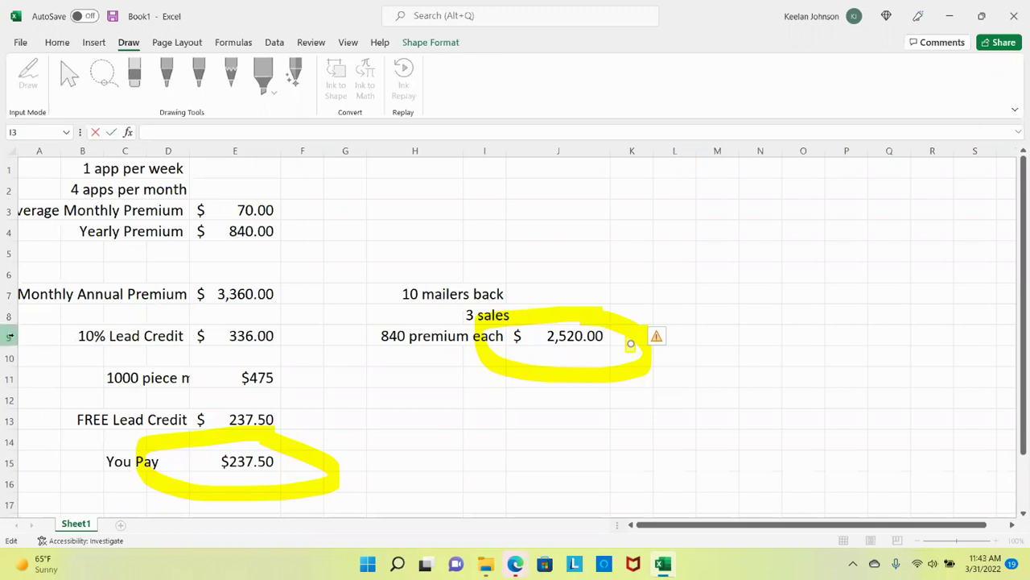
# - Switch from the spreadsheet to the Agent Portal dashboard in the browser
pyautogui.click(950, 15)
pyautogui.click(560, 11)
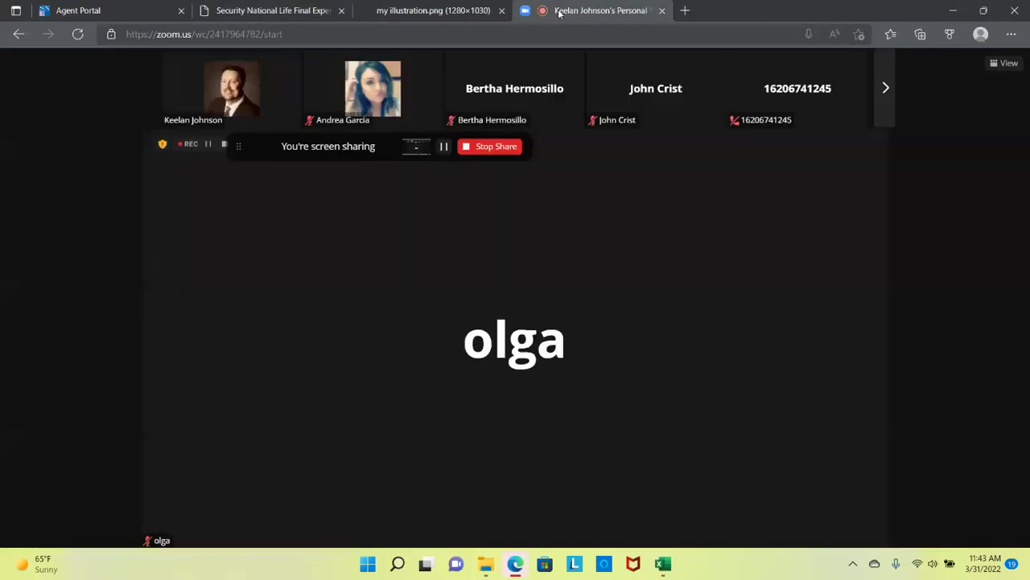
pyautogui.moveTo(577, 441)
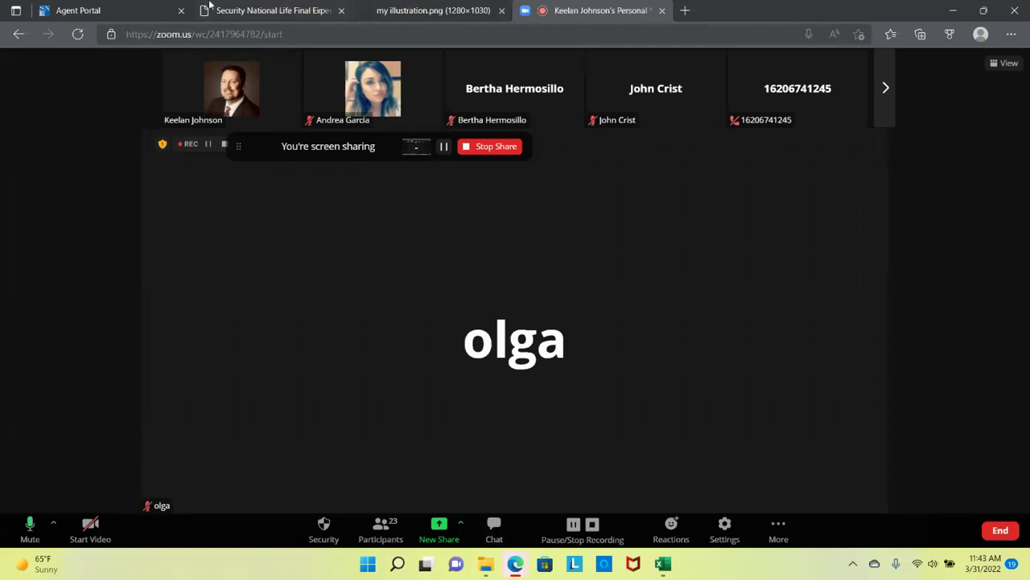
pyautogui.click(115, 15)
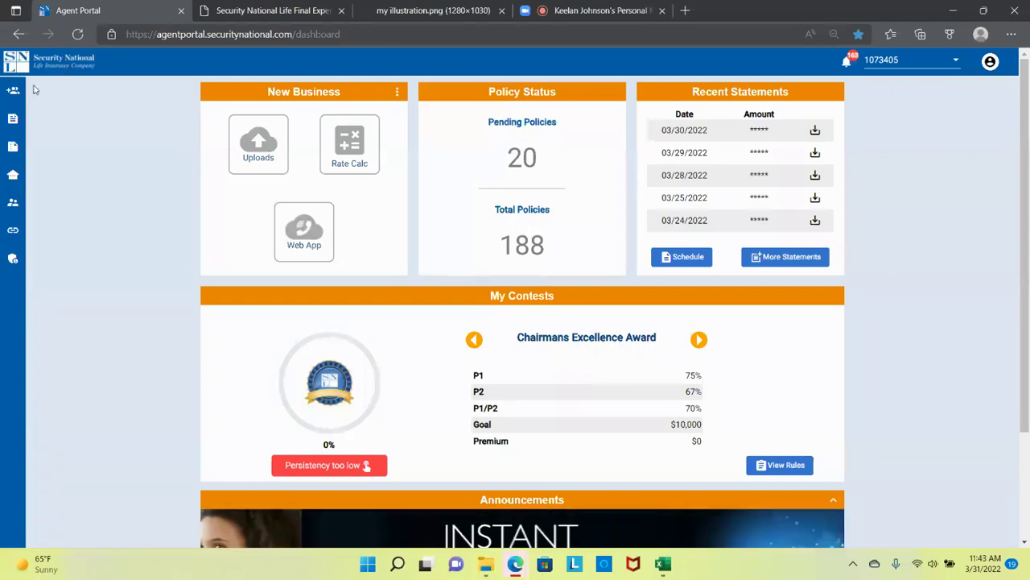
# - Open the Order Leads catalog from the portal's Marketing section
pyautogui.moveTo(12, 179)
pyautogui.moveTo(13, 201)
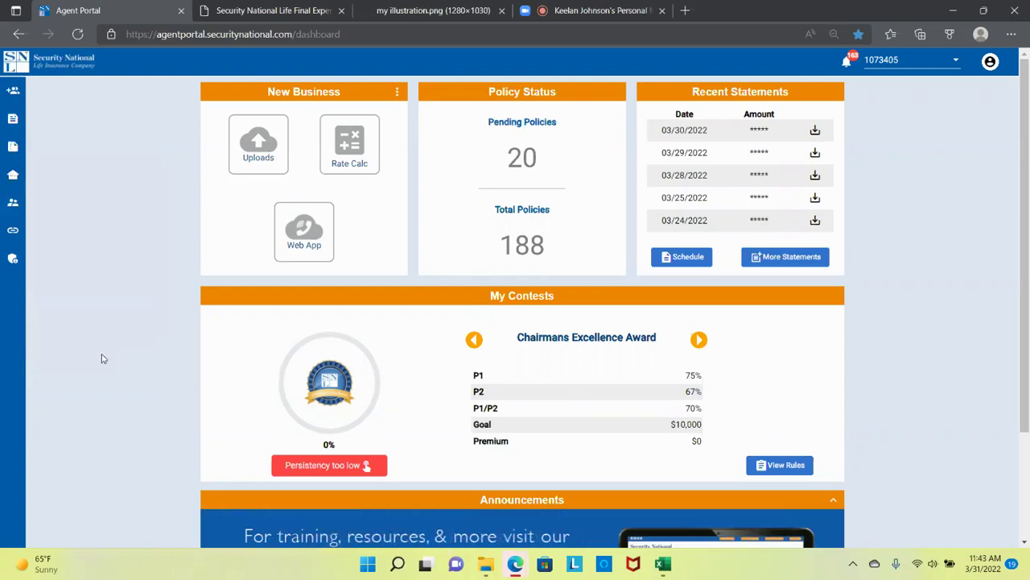
pyautogui.moveTo(120, 338)
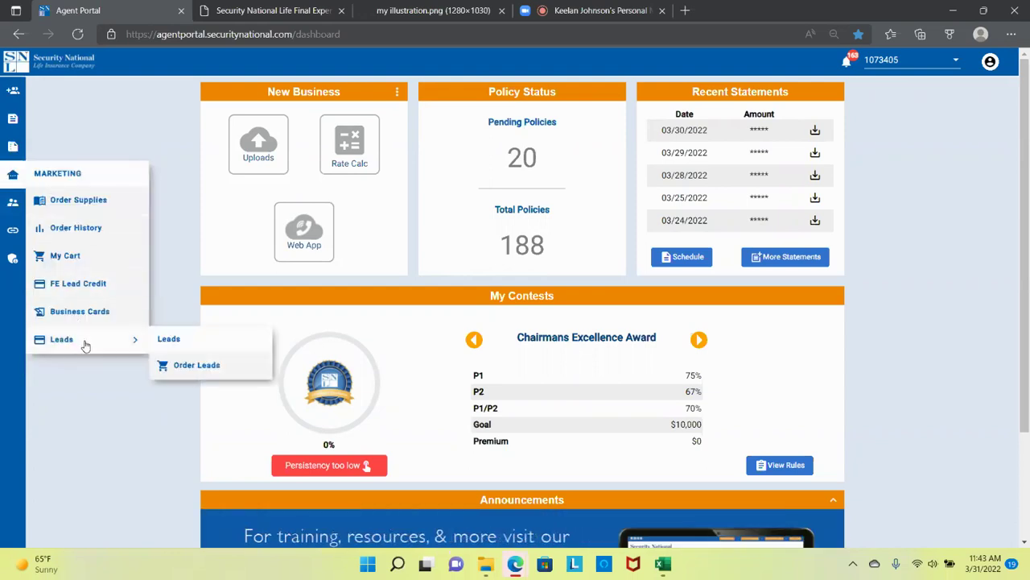
pyautogui.click(185, 368)
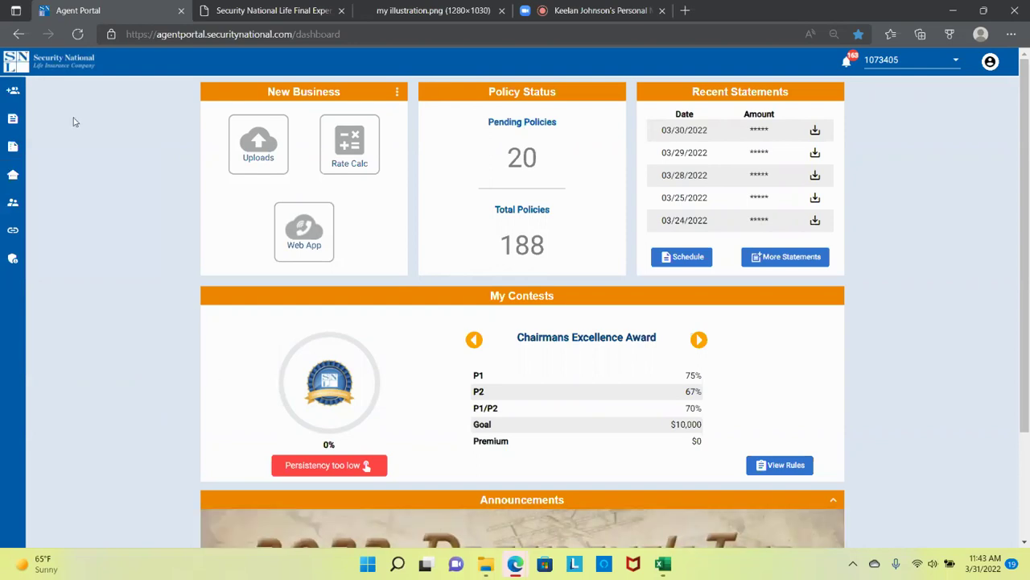
pyautogui.moveTo(13, 174)
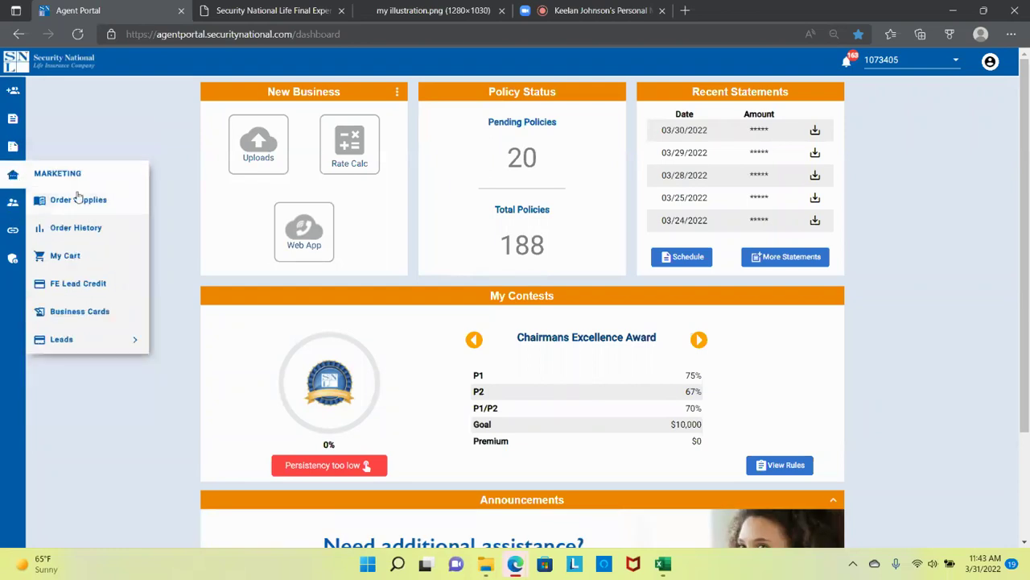
pyautogui.moveTo(92, 340)
pyautogui.click(197, 366)
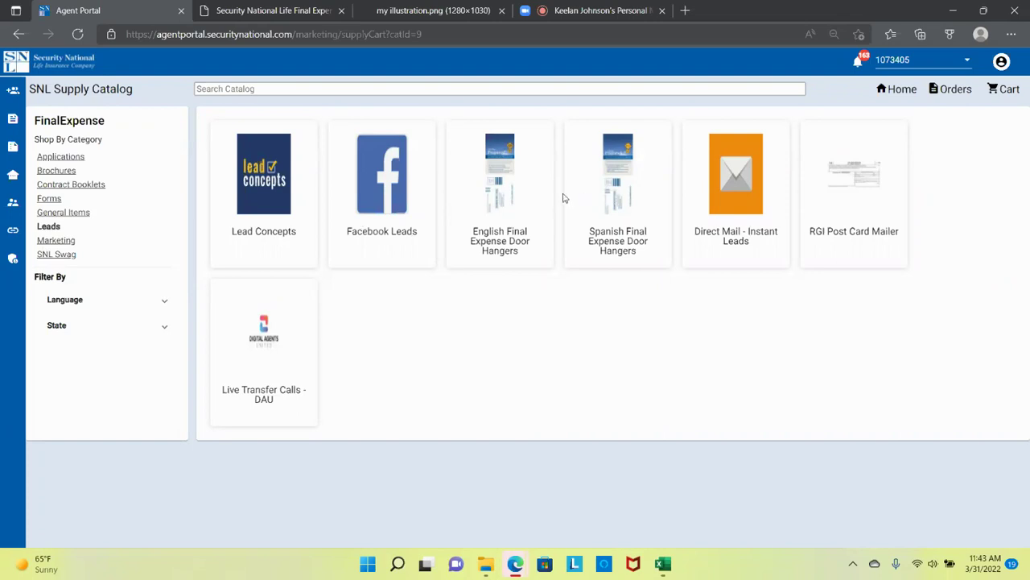
# - Open the RGI Post Card Mailer product, review its PDF proof and return to the product page
pyautogui.click(849, 187)
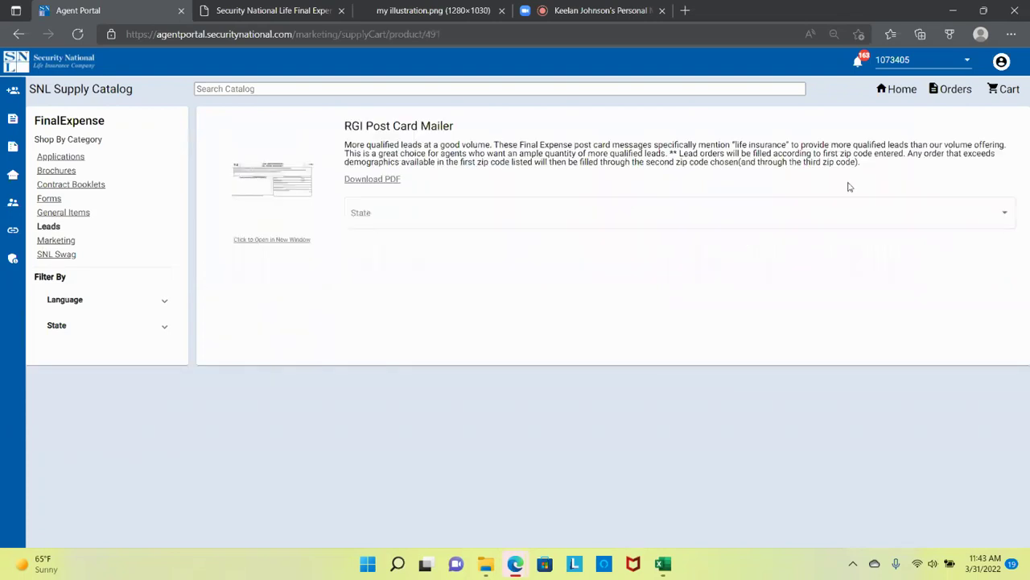
pyautogui.click(373, 181)
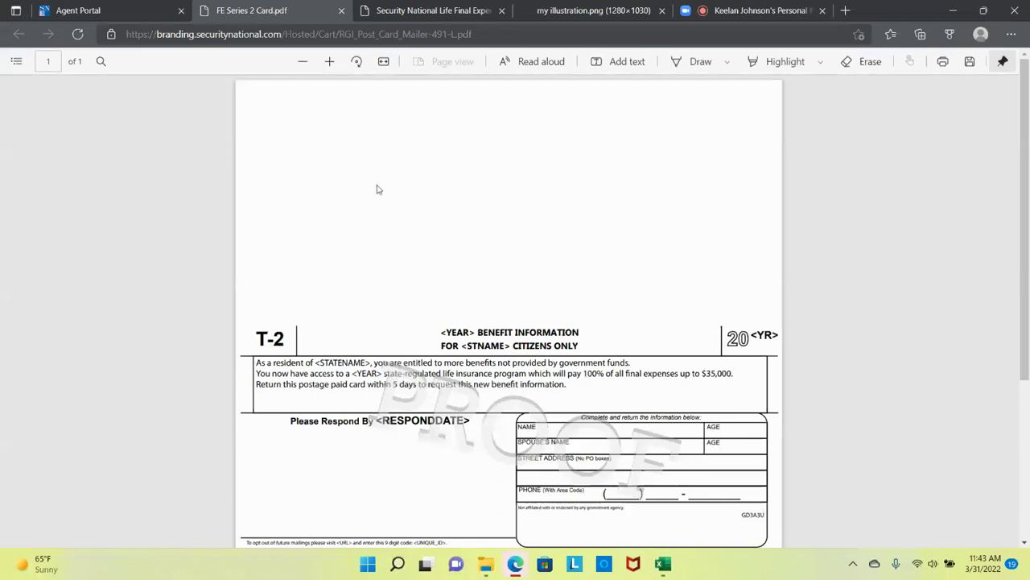
pyautogui.scroll(-3, 417, 251)
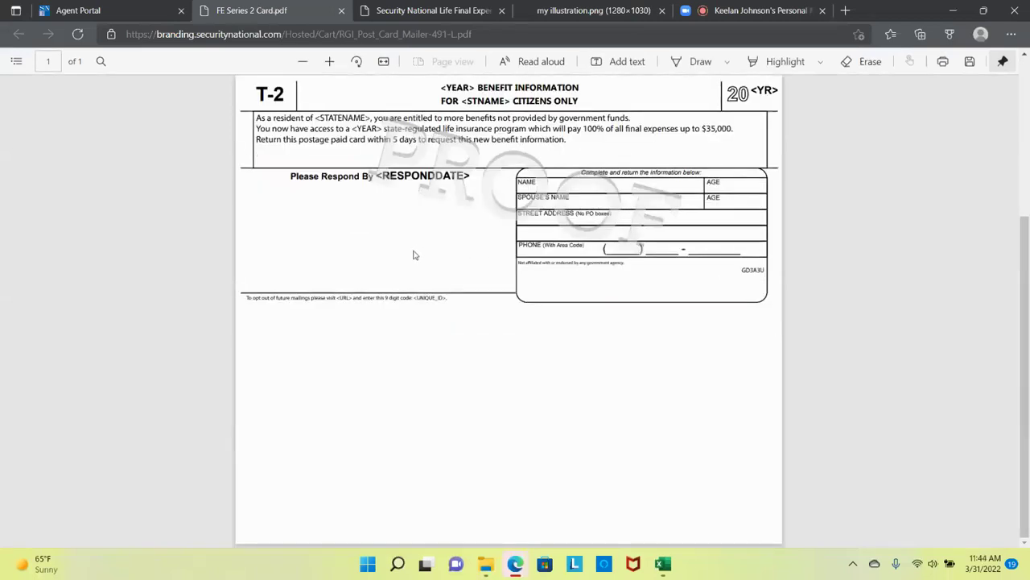
pyautogui.scroll(3, 416, 255)
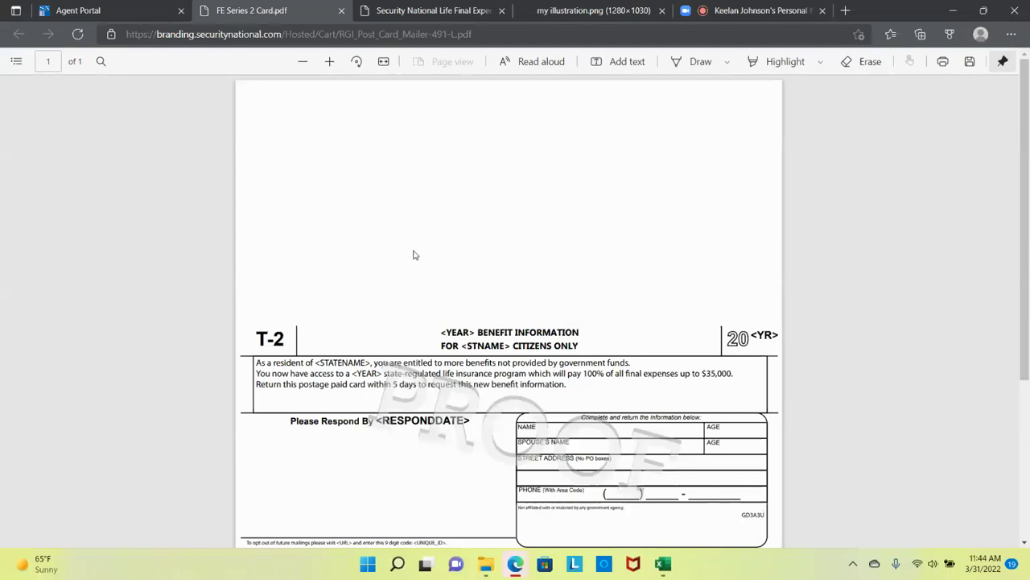
pyautogui.click(152, 11)
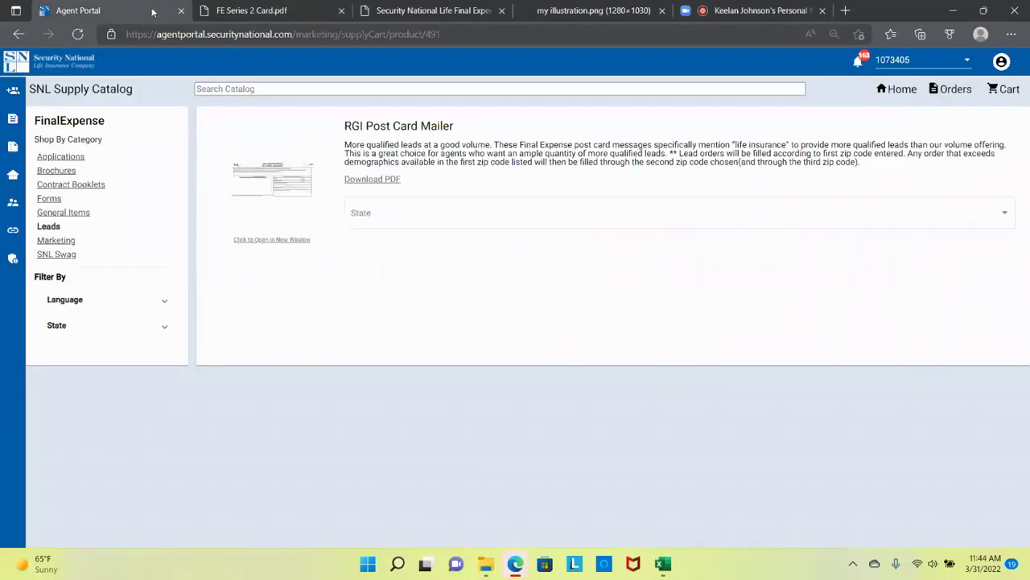
# - Set the mailer order's state to Texas and add williamson as the county
pyautogui.click(432, 219)
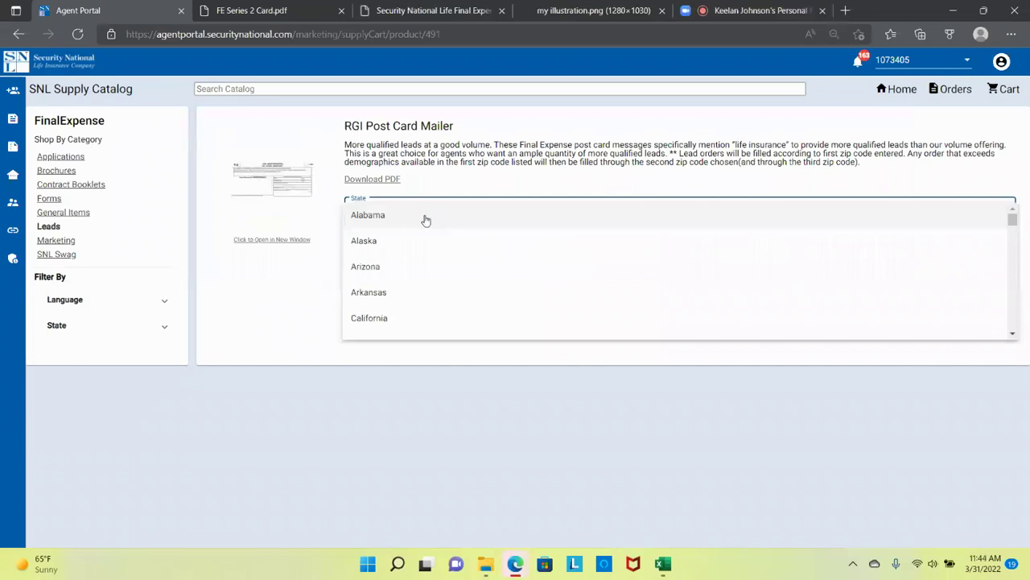
pyautogui.press('t')
pyautogui.scroll(-1, 424, 322)
pyautogui.scroll(-1, 425, 314)
pyautogui.click(425, 306)
pyautogui.click(423, 258)
pyautogui.write('williamson')
pyautogui.click(363, 305)
# - Add zip code 78633 to the williamson county and set the order quantity to 1000
pyautogui.click(407, 382)
pyautogui.write('78633')
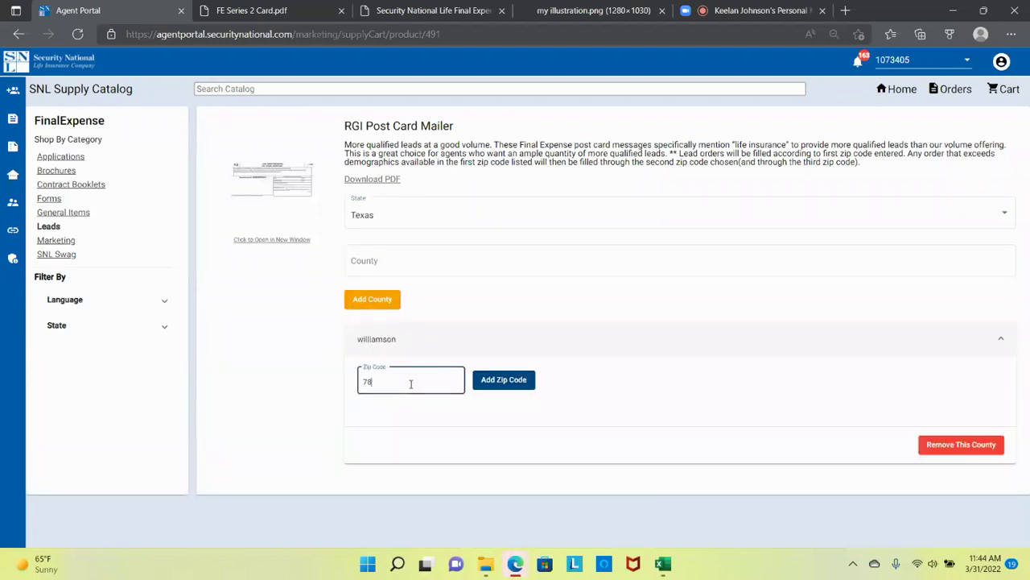
pyautogui.click(492, 380)
pyautogui.scroll(-1, 616, 398)
pyautogui.click(562, 494)
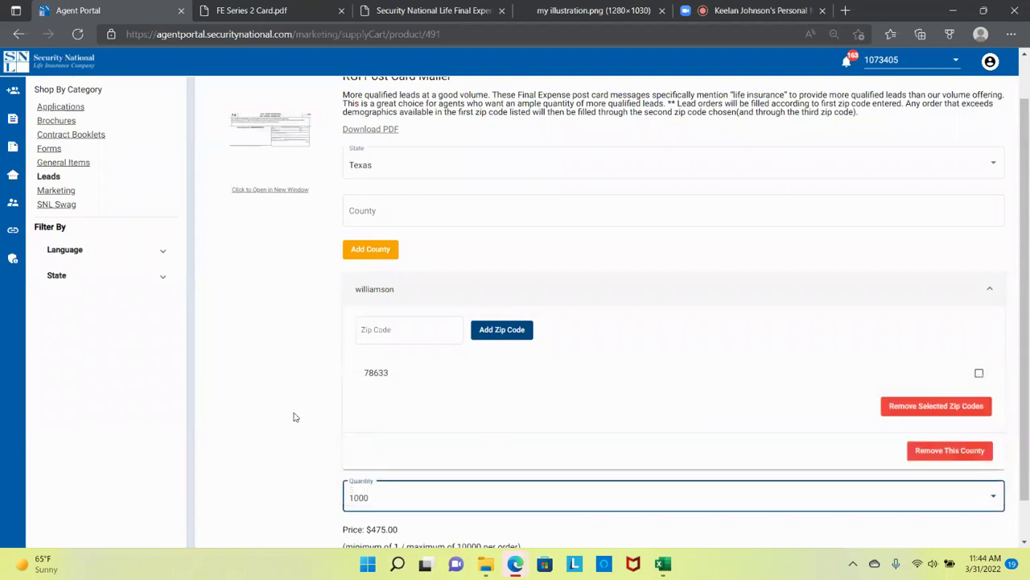
pyautogui.scroll(-1, 295, 418)
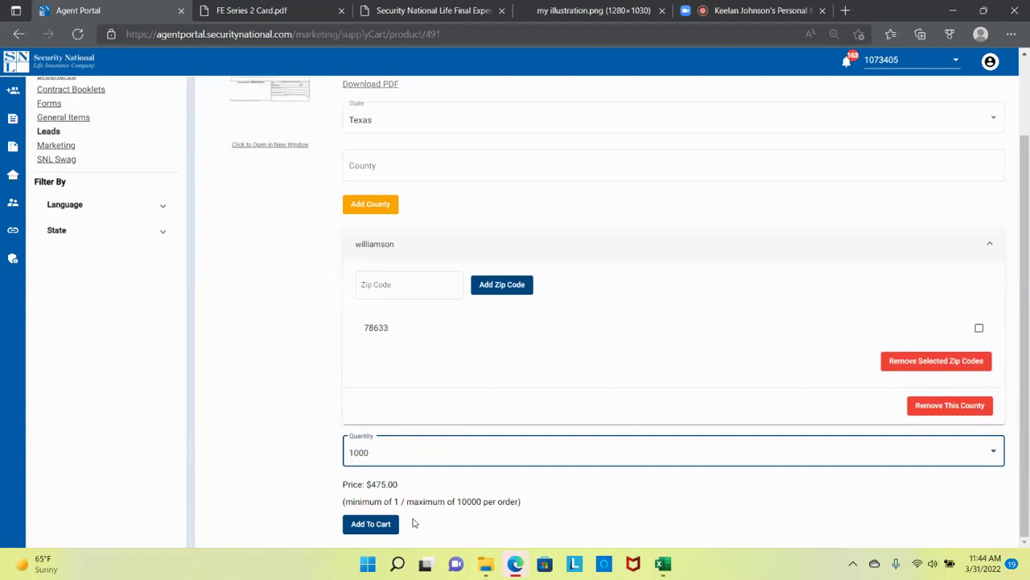
# - Add zip code 78628 to the williamson county and check the available quantity options, keeping 1000
pyautogui.click(425, 284)
pyautogui.write('78628')
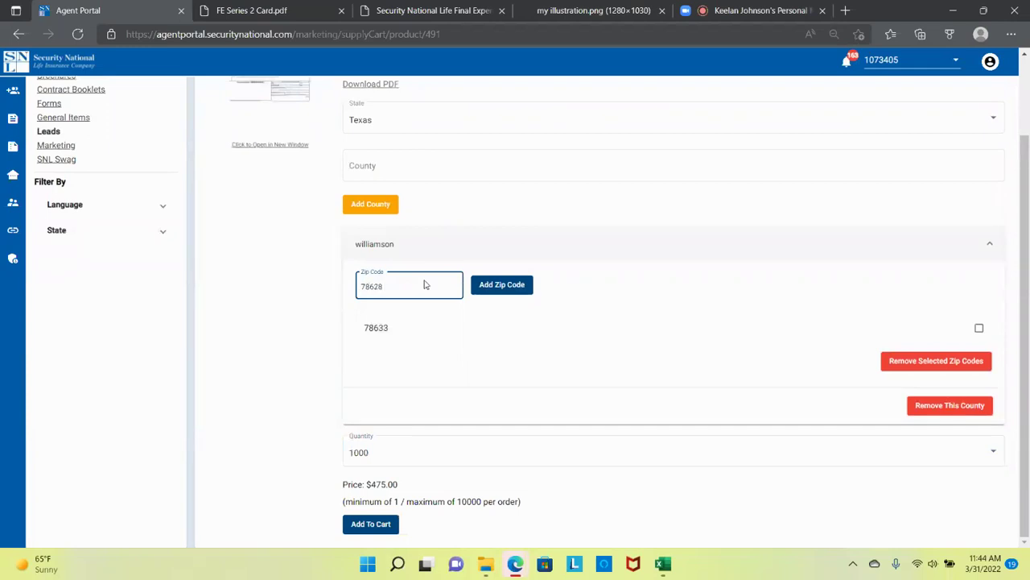
pyautogui.click(495, 290)
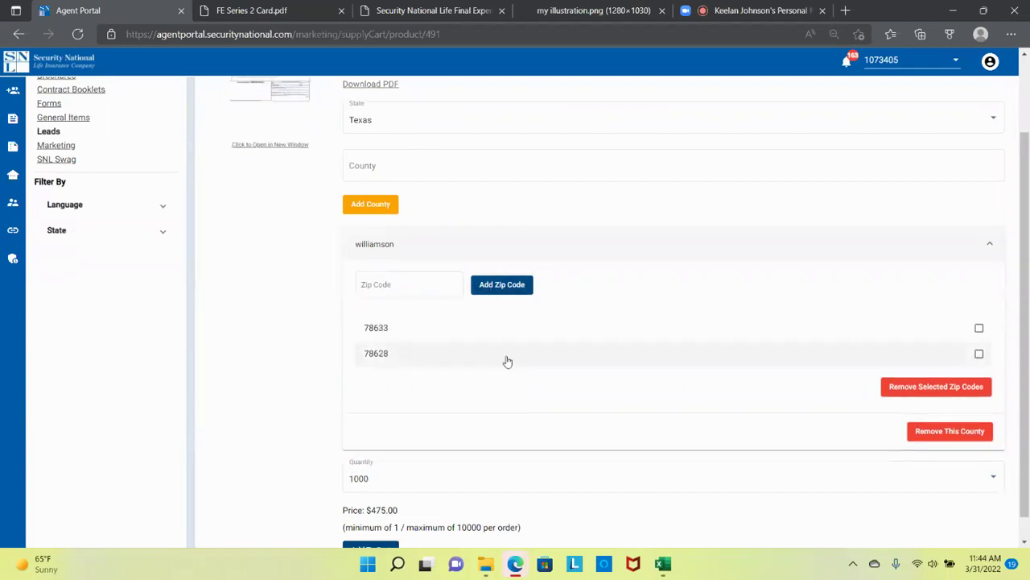
pyautogui.scroll(-1, 515, 418)
pyautogui.click(543, 462)
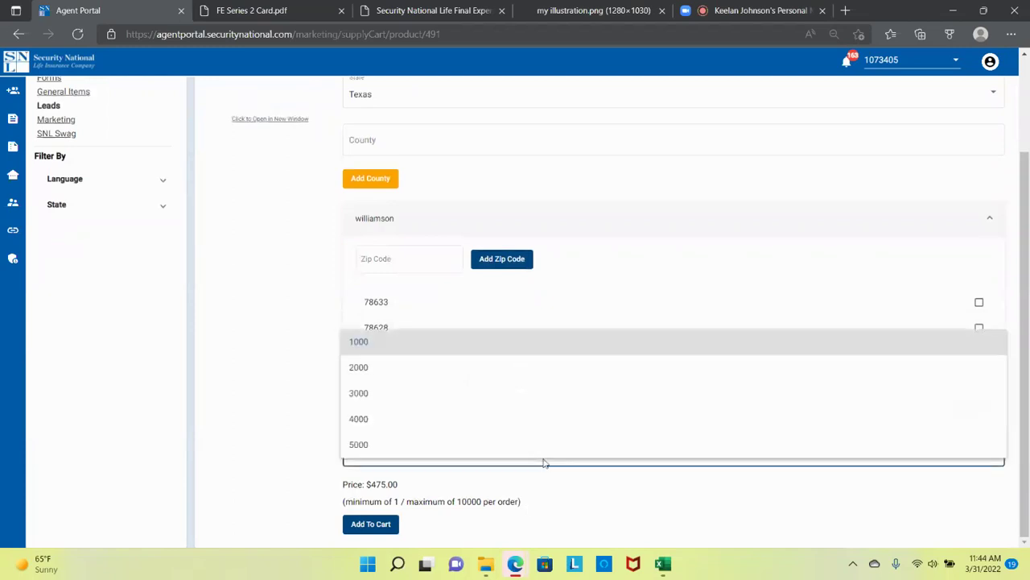
pyautogui.click(276, 451)
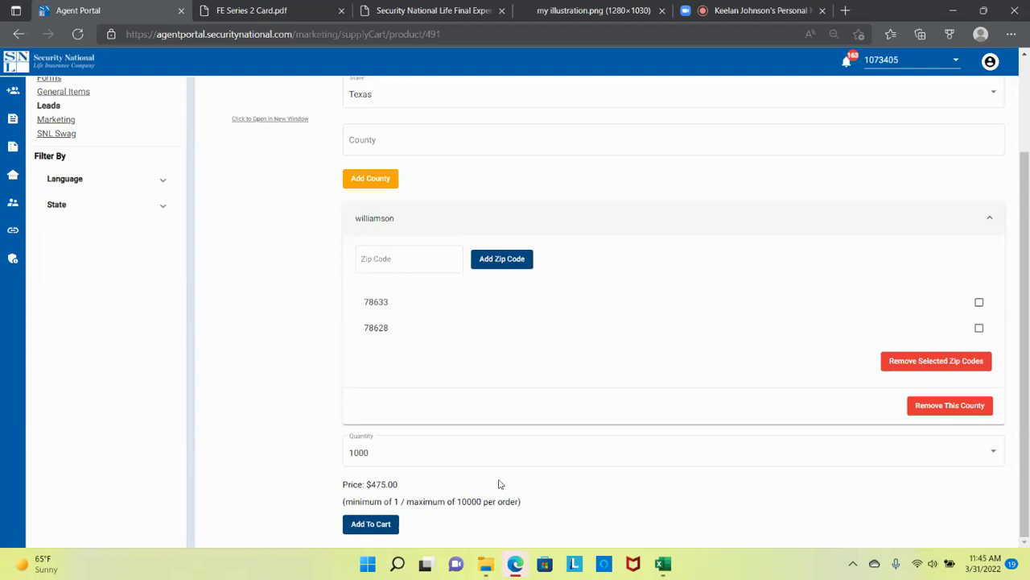
# - Return to the portal's home dashboard and open the LeadHub Dashboard
pyautogui.scroll(3, 99, 310)
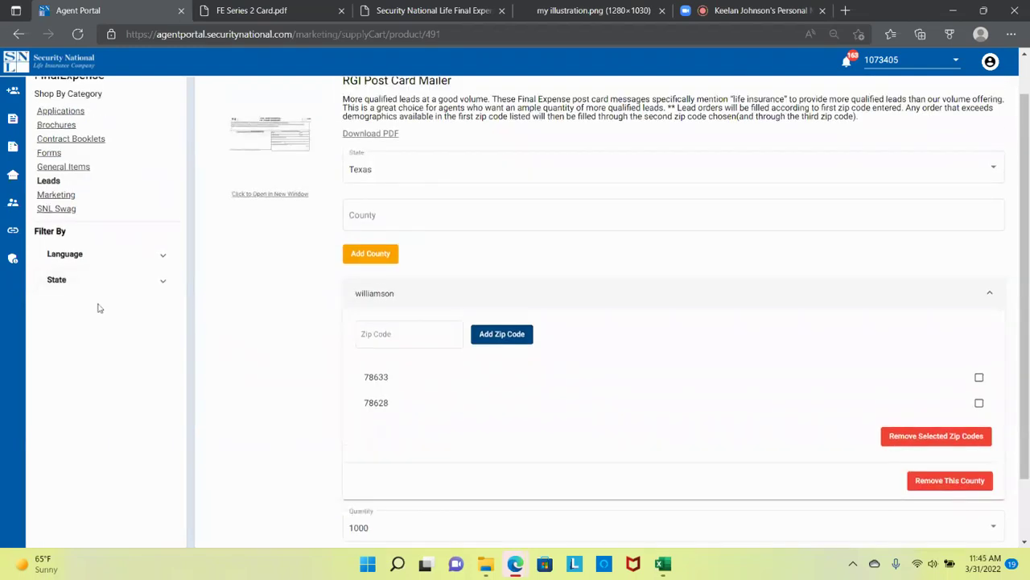
pyautogui.click(69, 63)
pyautogui.moveTo(14, 92)
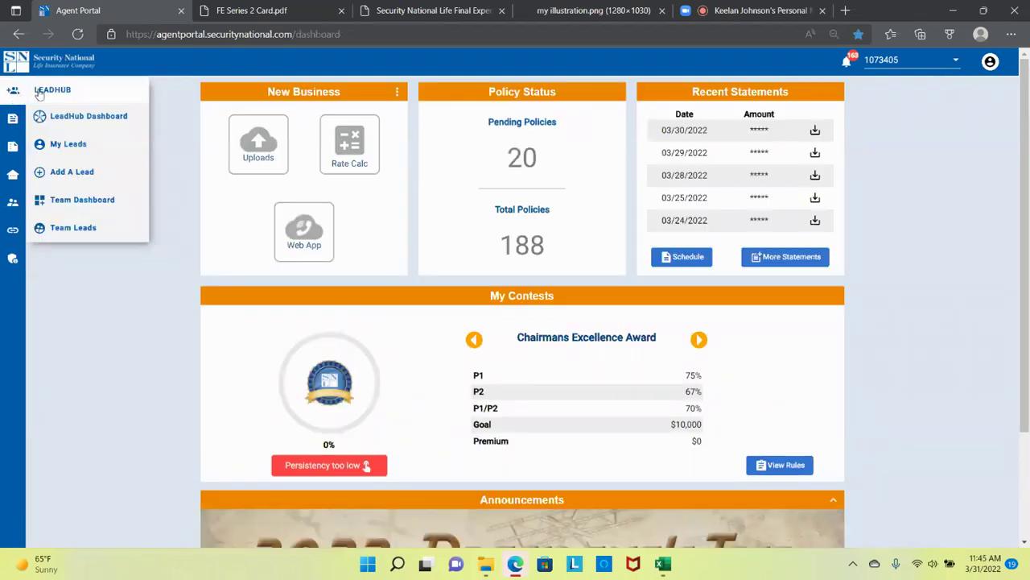
pyautogui.click(70, 117)
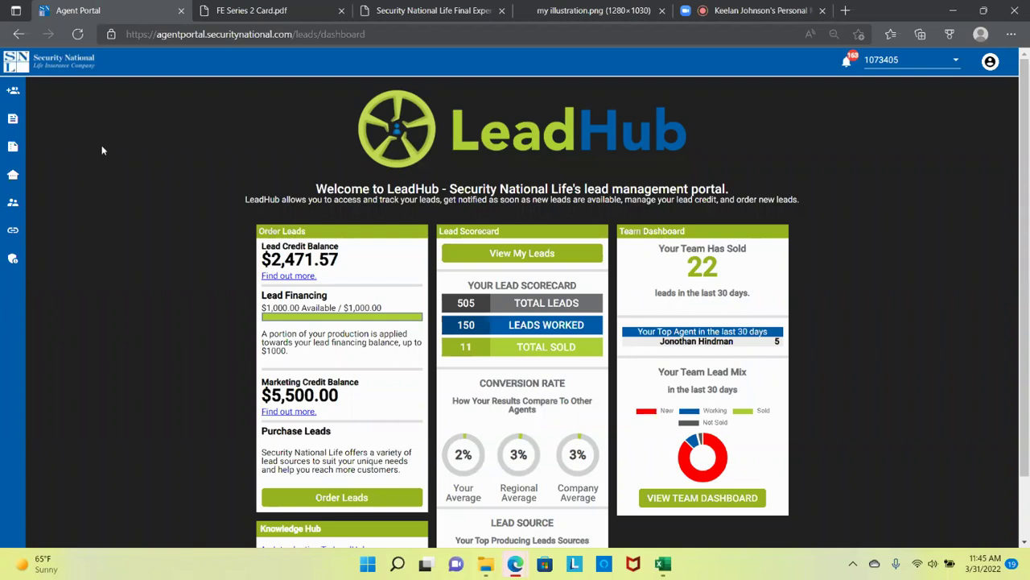
# - Open the My Leads list and filter it by the RGI Mailer source
pyautogui.click(495, 255)
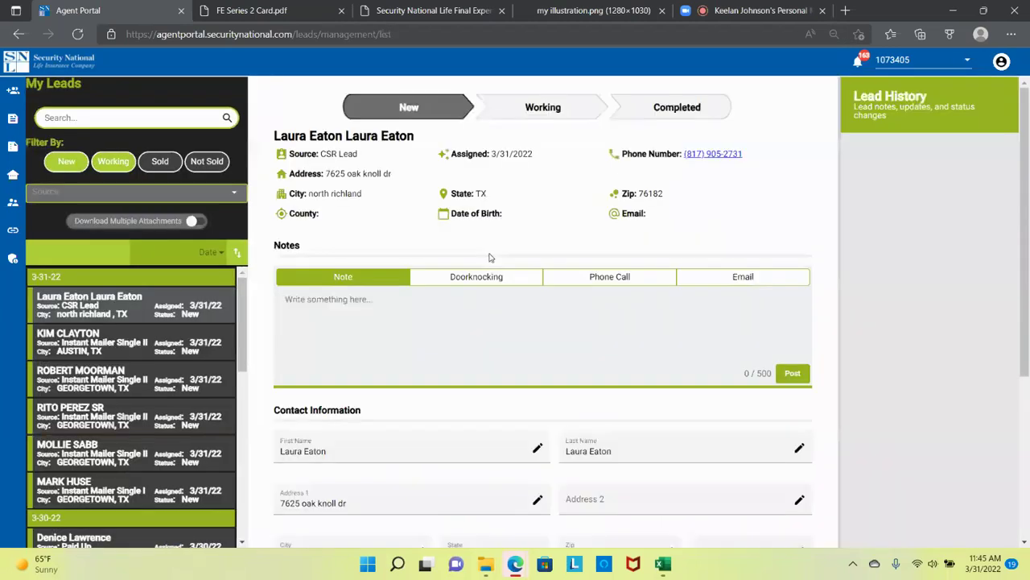
pyautogui.click(241, 196)
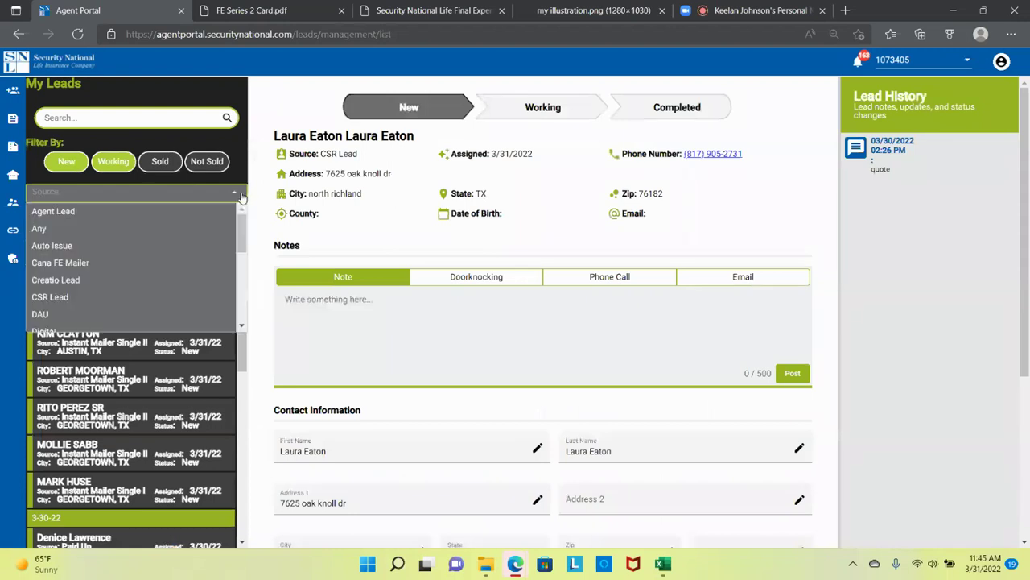
pyautogui.click(241, 175)
pyautogui.click(123, 163)
pyautogui.click(240, 194)
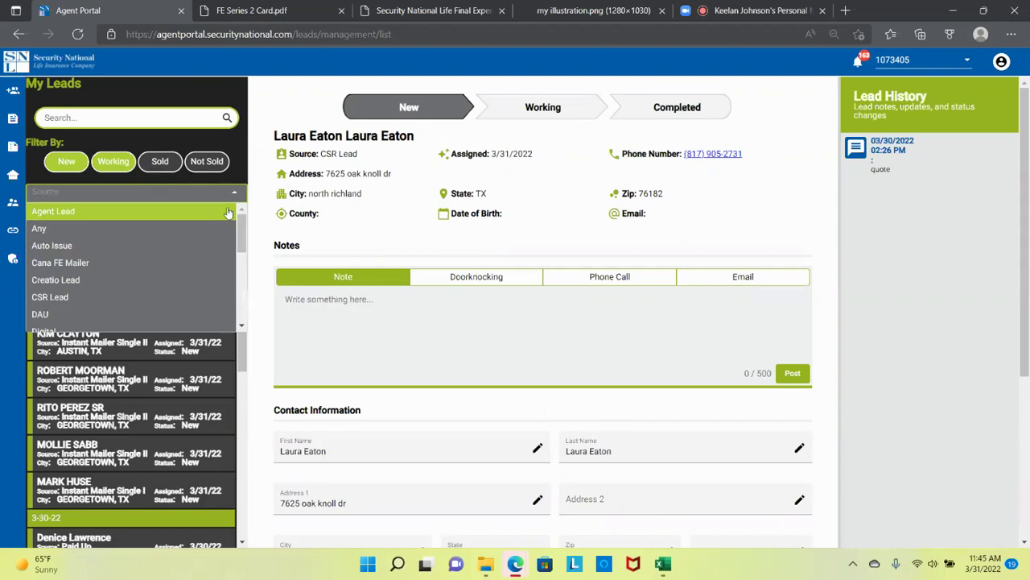
pyautogui.scroll(-7, 228, 211)
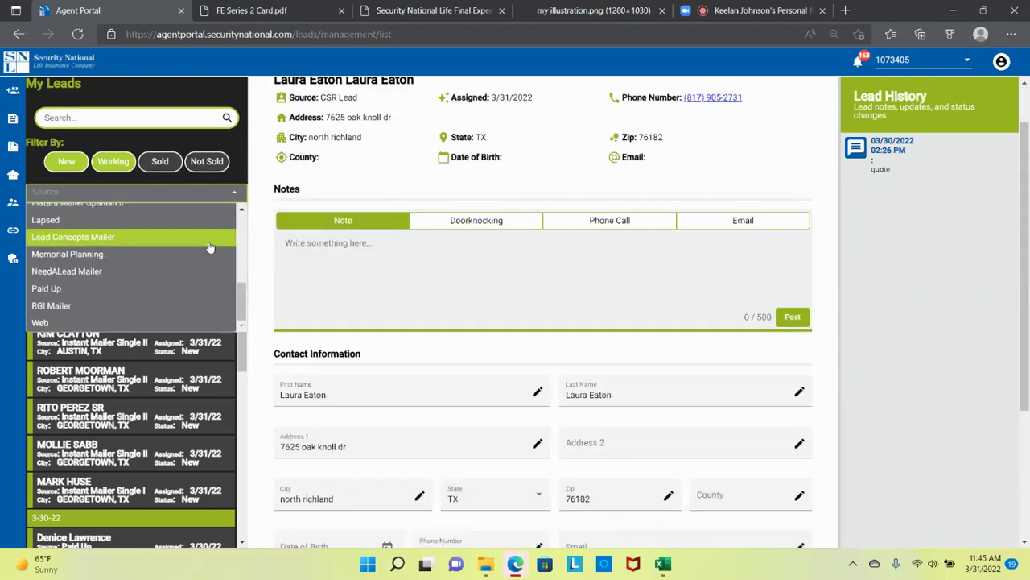
pyautogui.click(192, 305)
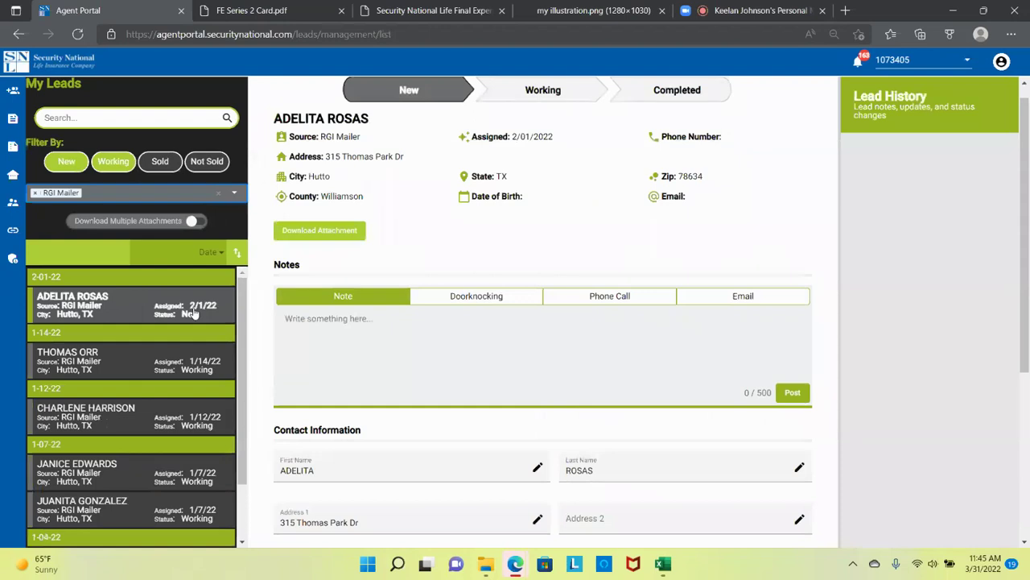
# - Open the scanned reply card attached to the selected lead and review it alongside the premium and lead credit figures in the Excel workbook
pyautogui.click(336, 230)
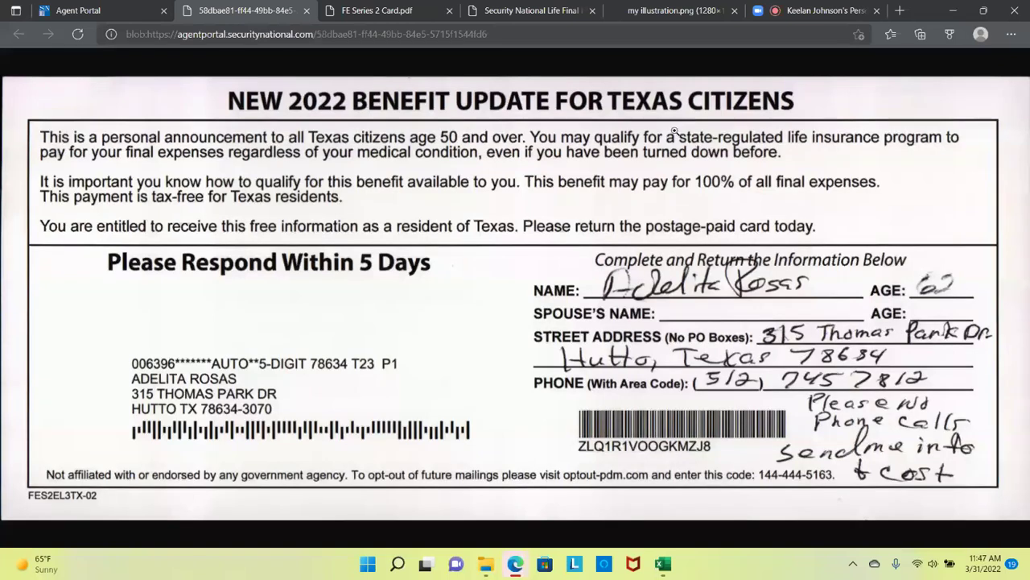
pyautogui.click(663, 564)
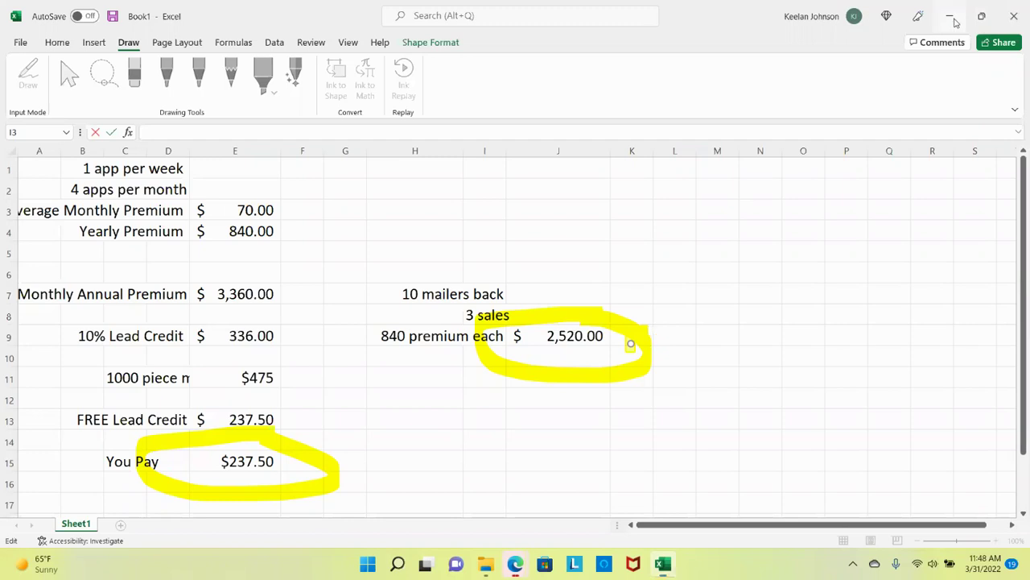
pyautogui.click(952, 18)
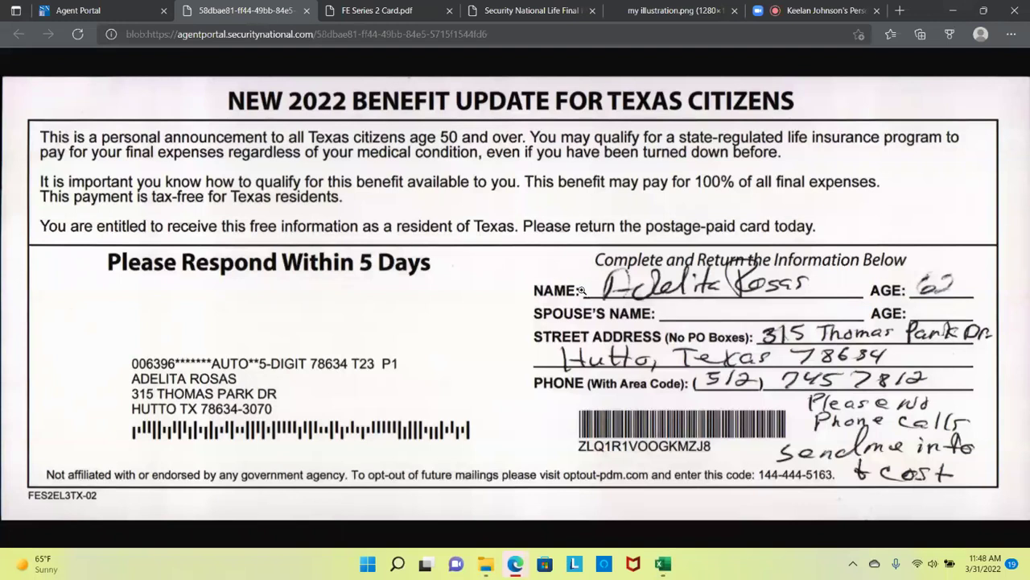
pyautogui.click(663, 564)
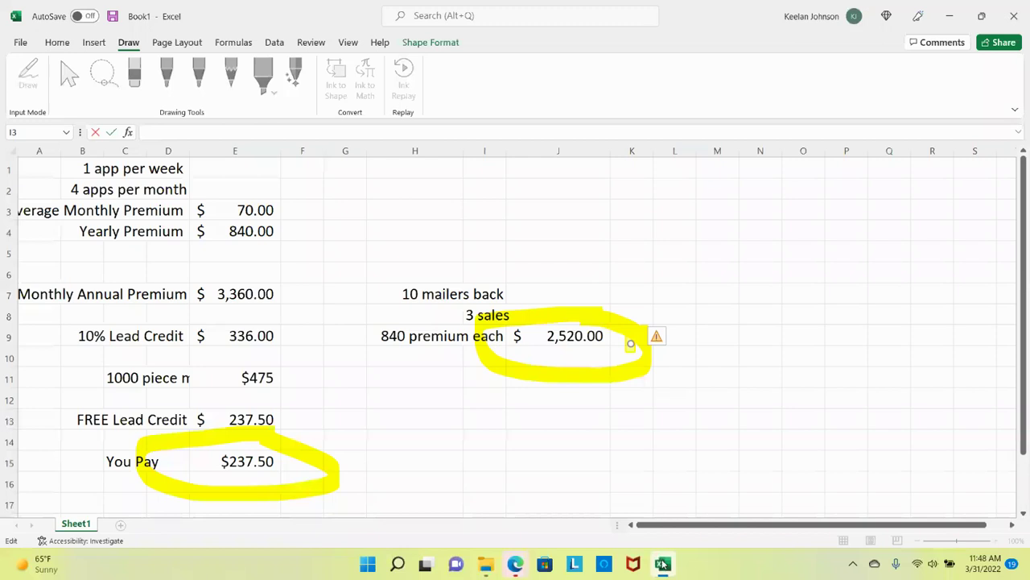
pyautogui.click(950, 16)
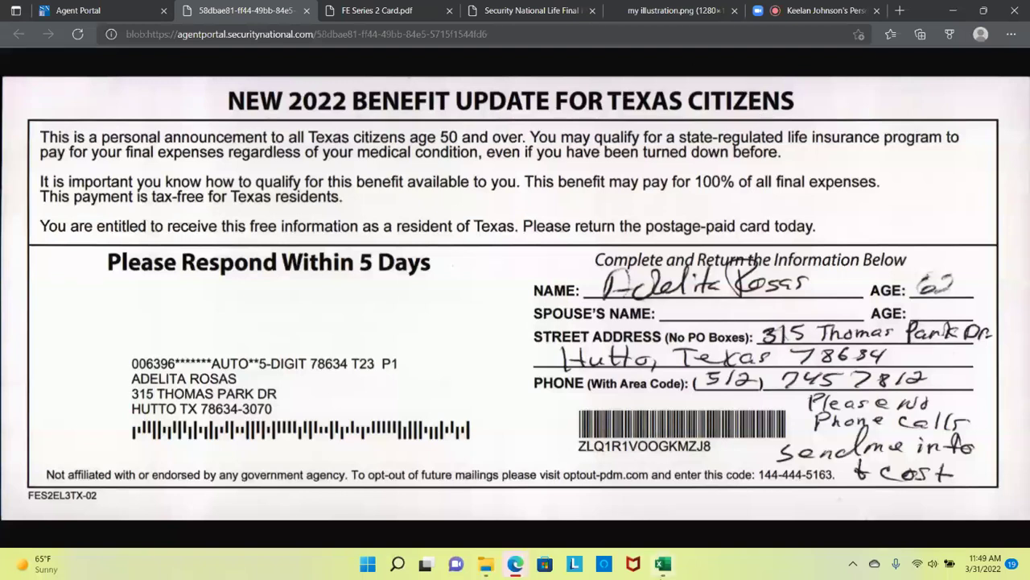
pyautogui.click(664, 566)
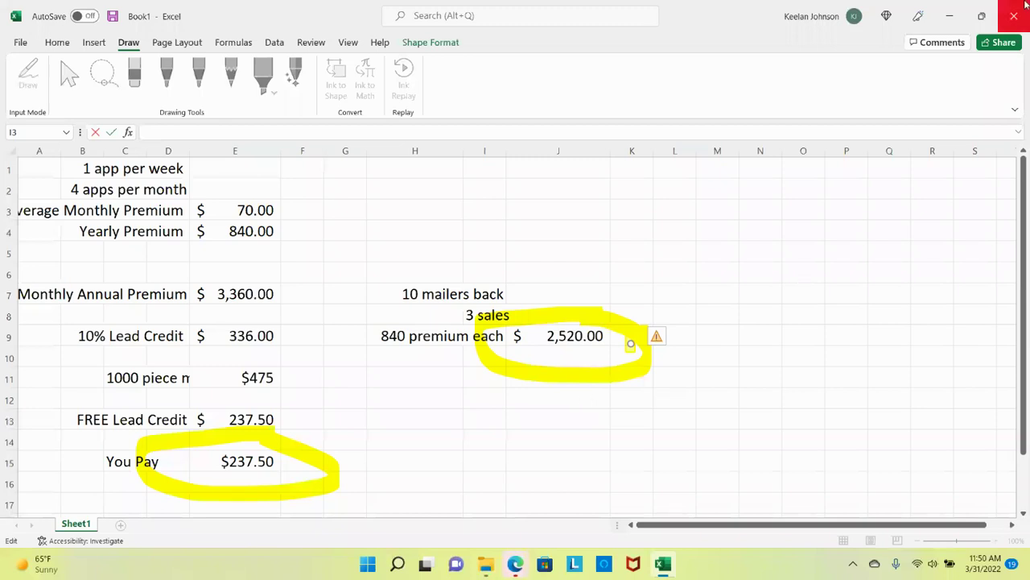
# - Switch from Excel back to the Agent Portal and look through the individual RGI Mailer leads, including the one assigned 1/07/2022
pyautogui.click(952, 15)
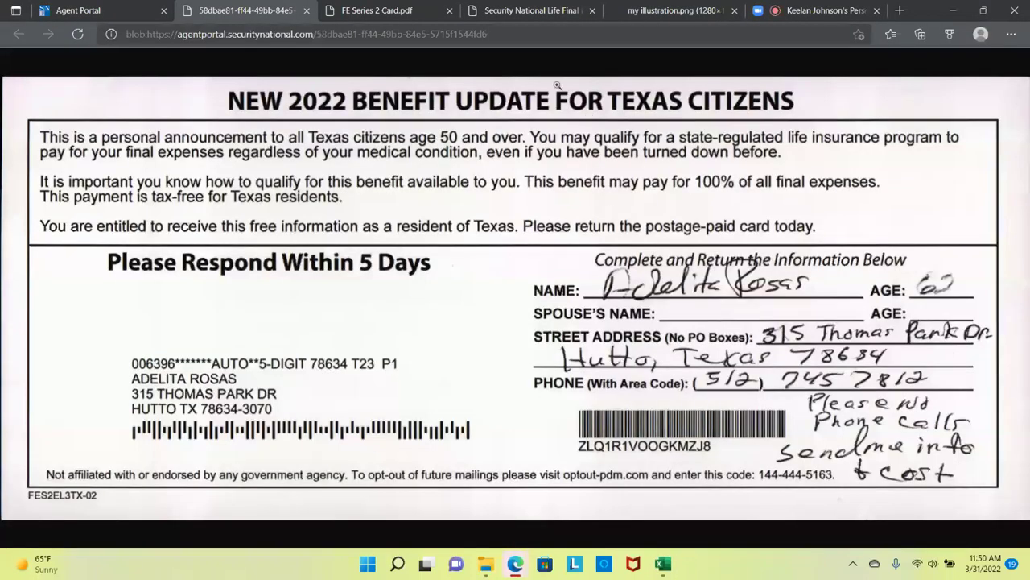
pyautogui.click(137, 9)
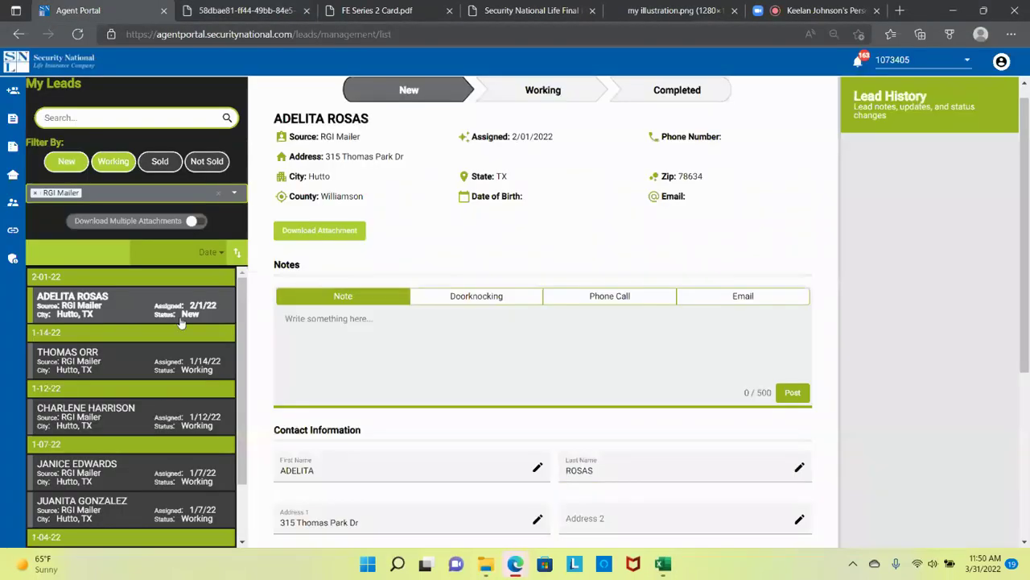
pyautogui.scroll(-2, 181, 322)
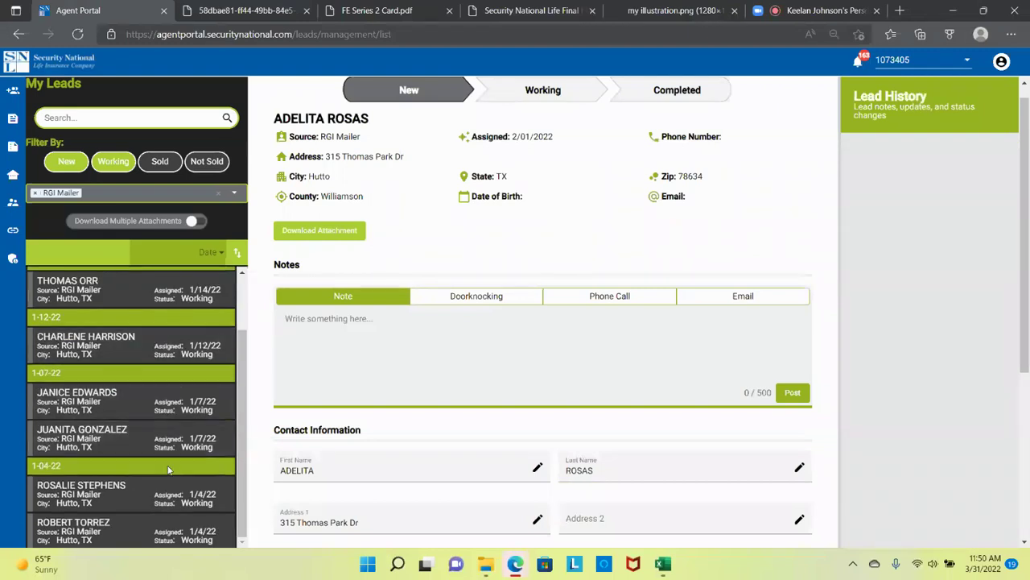
pyautogui.scroll(2, 169, 386)
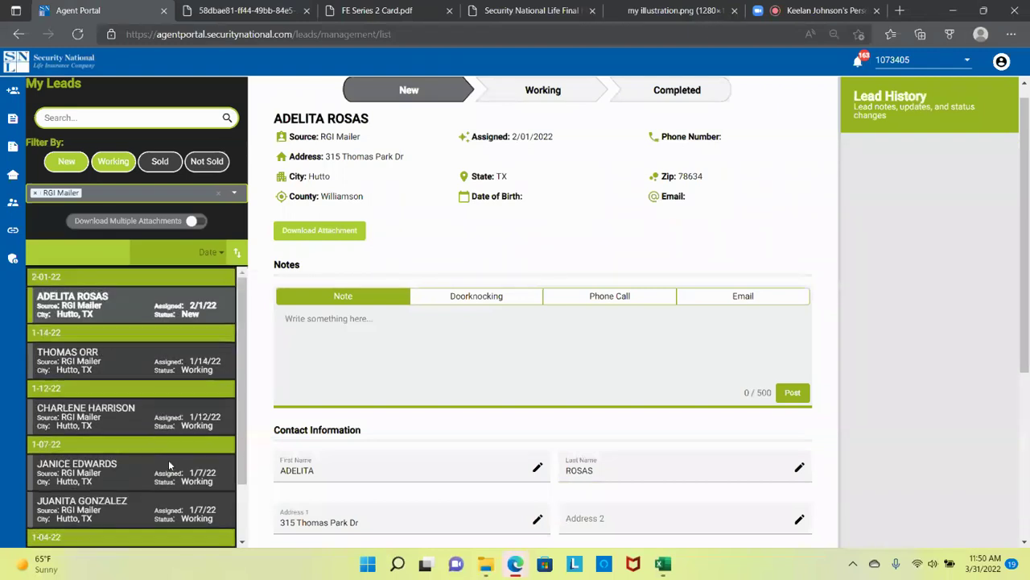
pyautogui.click(171, 366)
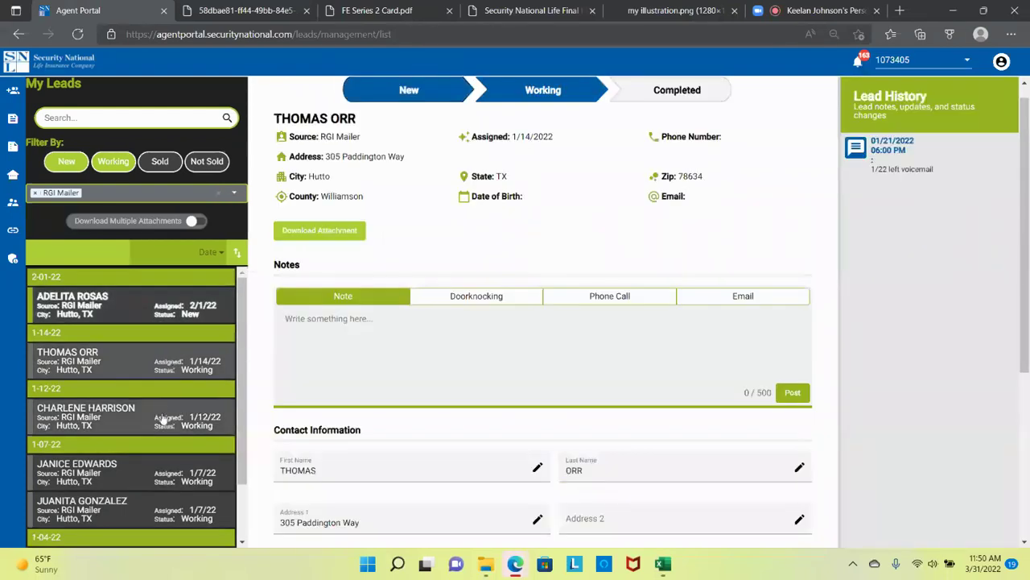
pyautogui.click(163, 417)
pyautogui.click(197, 430)
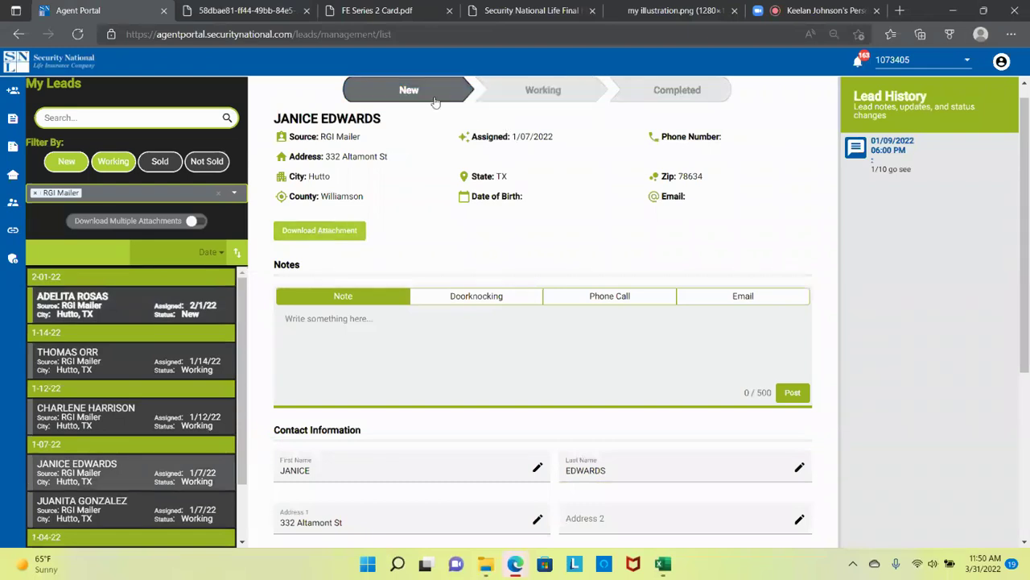
# - Post the note "3/31 called and shde said to come by" on the lead assigned 1/07/2022
pyautogui.click(659, 98)
pyautogui.click(660, 98)
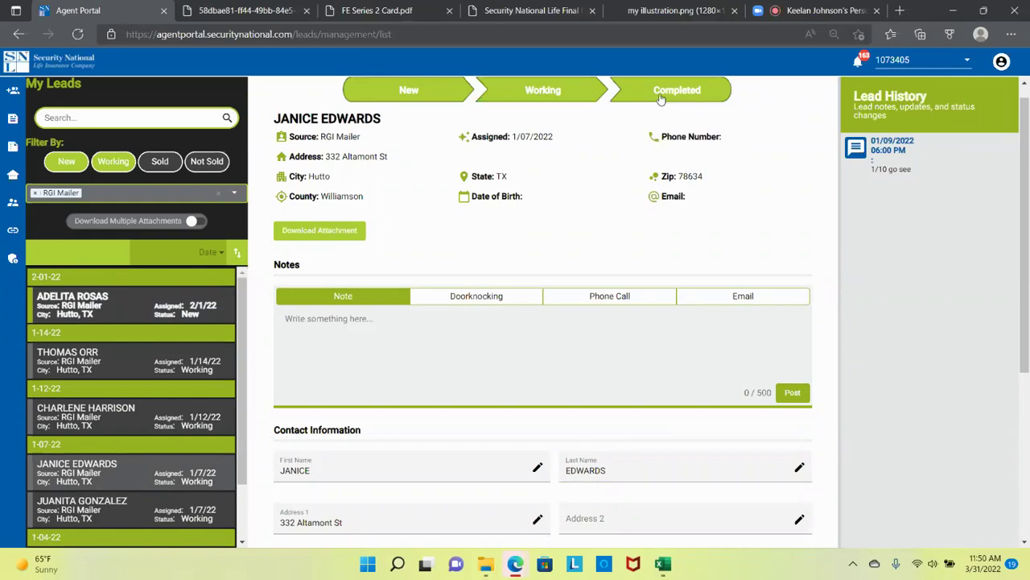
pyautogui.click(383, 321)
pyautogui.write('3/31 called and shde said to come bt')
pyautogui.press('BackSpace')
pyautogui.write('y')
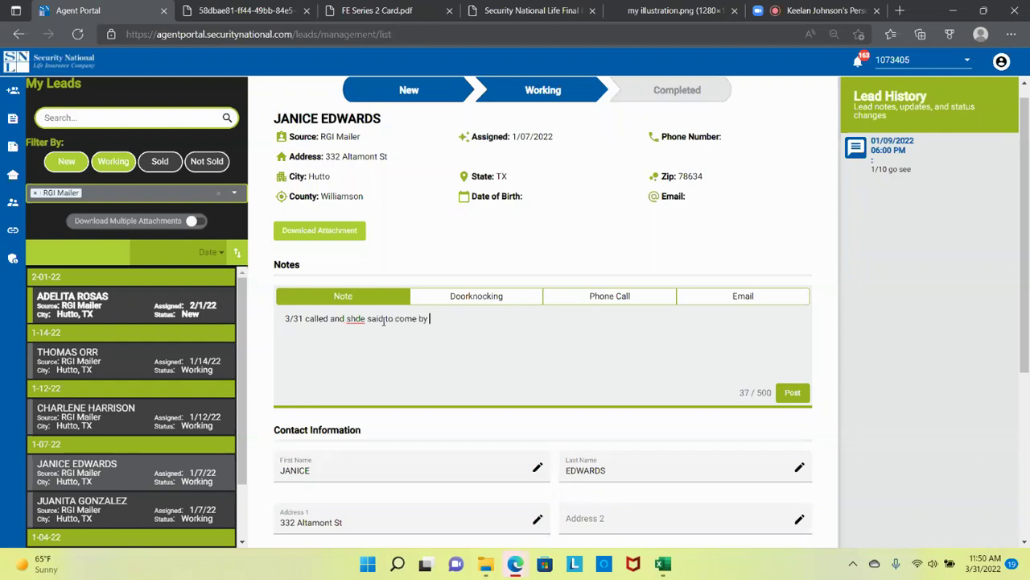
pyautogui.click(792, 396)
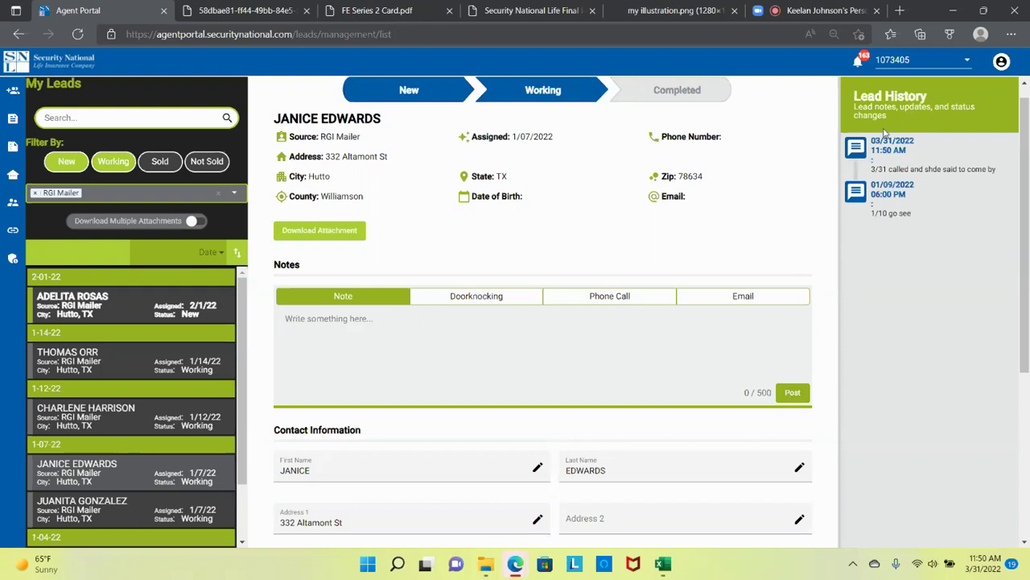
# - Check the premium and lead credit figures in the Excel workbook, and open the LeadHub Dashboard in the Agent Portal
pyautogui.click(663, 564)
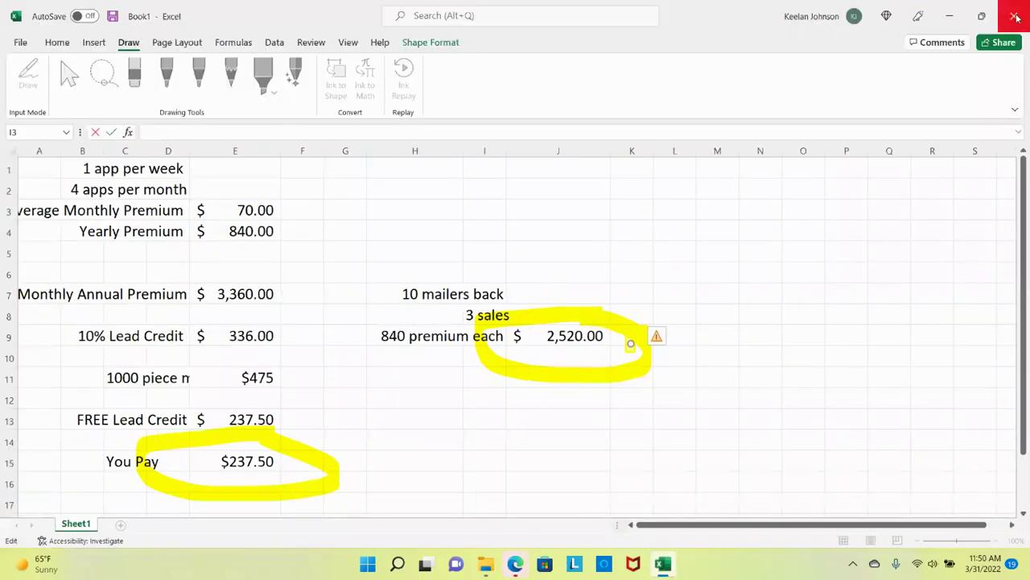
pyautogui.click(950, 20)
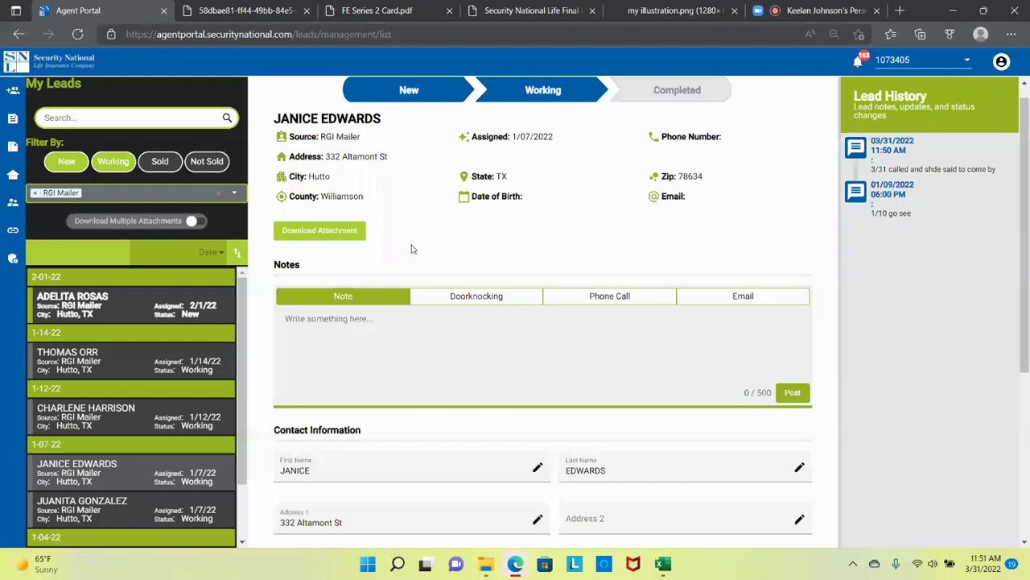
pyautogui.moveTo(13, 90)
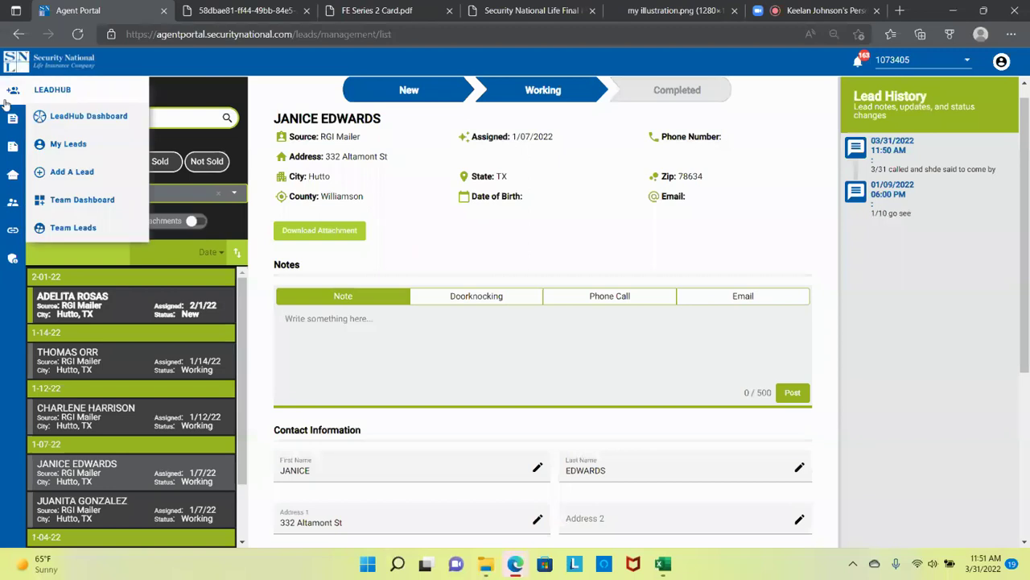
pyautogui.click(90, 119)
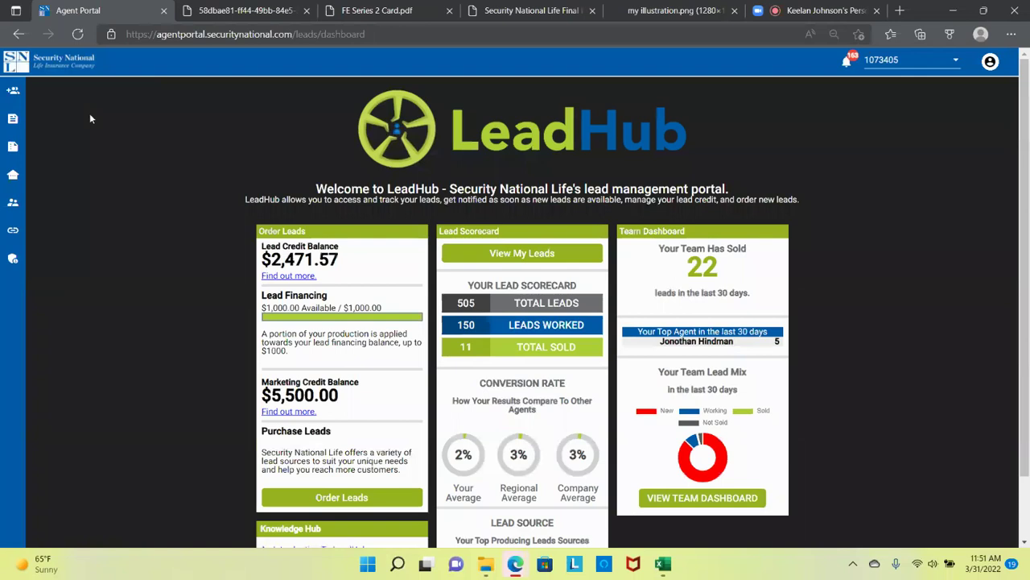
# - Close the browser tabs holding the scanned reply card, FE Series 2 Card.pdf and my illustration.png
pyautogui.click(258, 15)
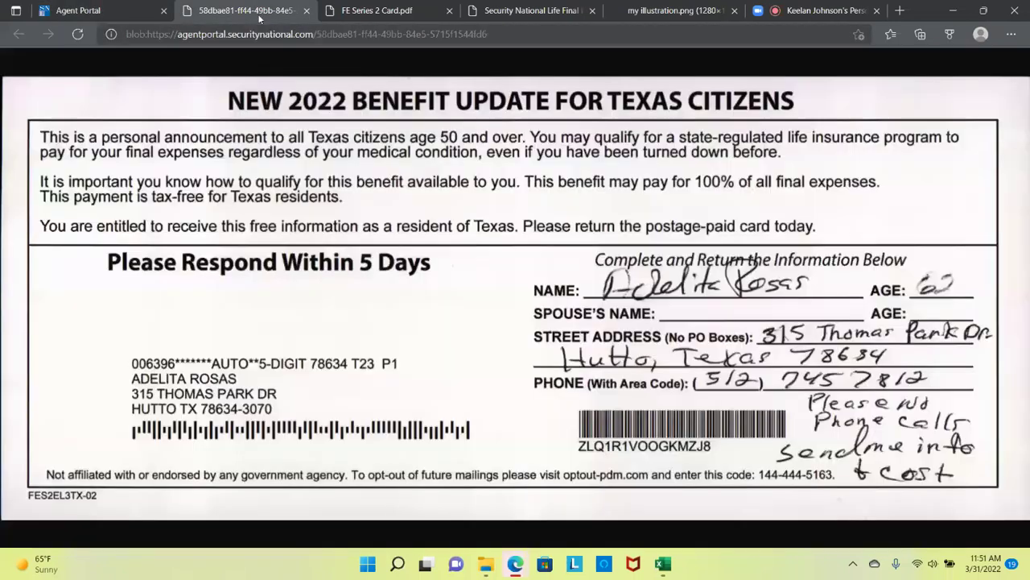
pyautogui.click(122, 10)
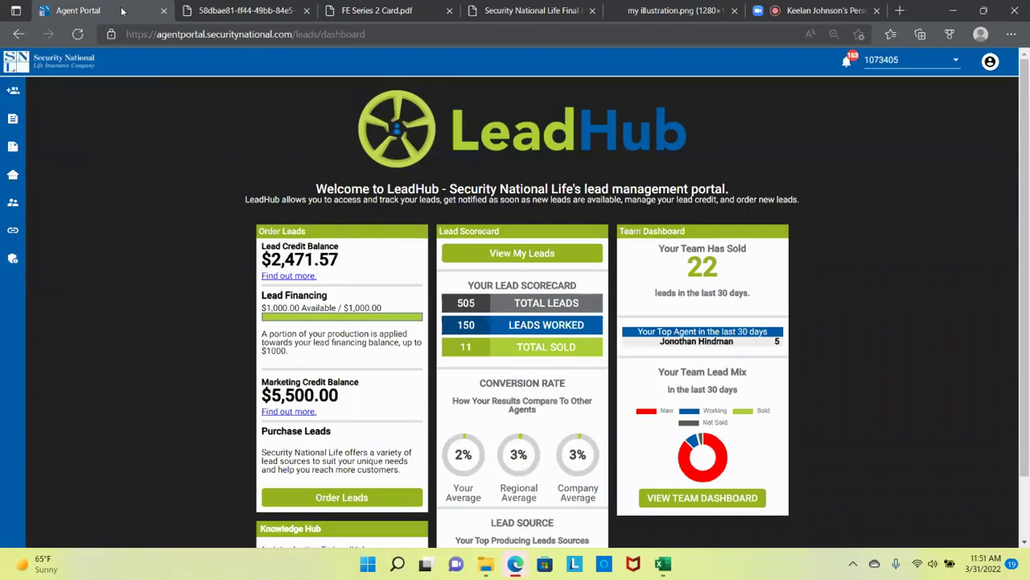
pyautogui.click(274, 14)
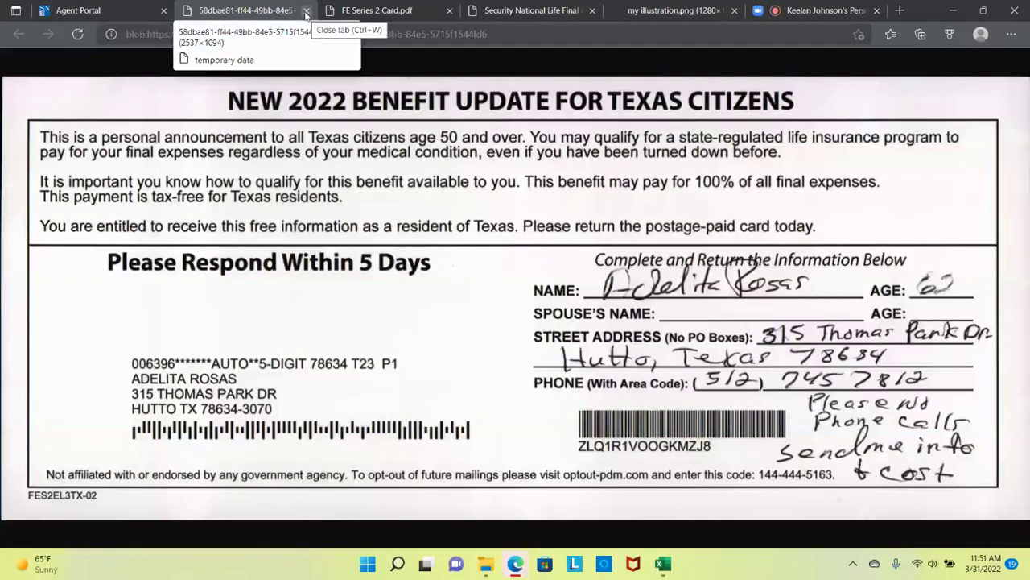
pyautogui.click(306, 14)
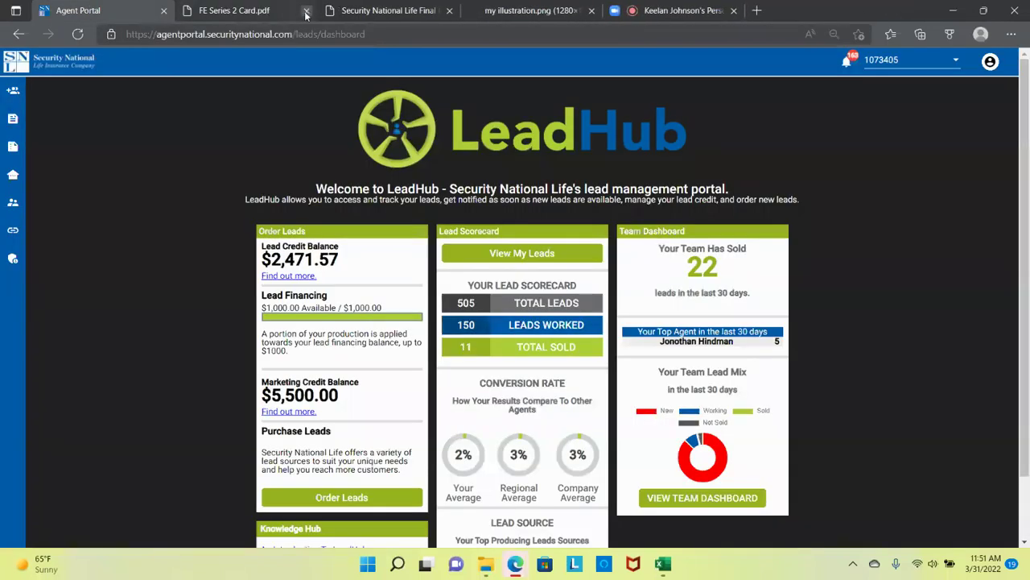
pyautogui.click(283, 16)
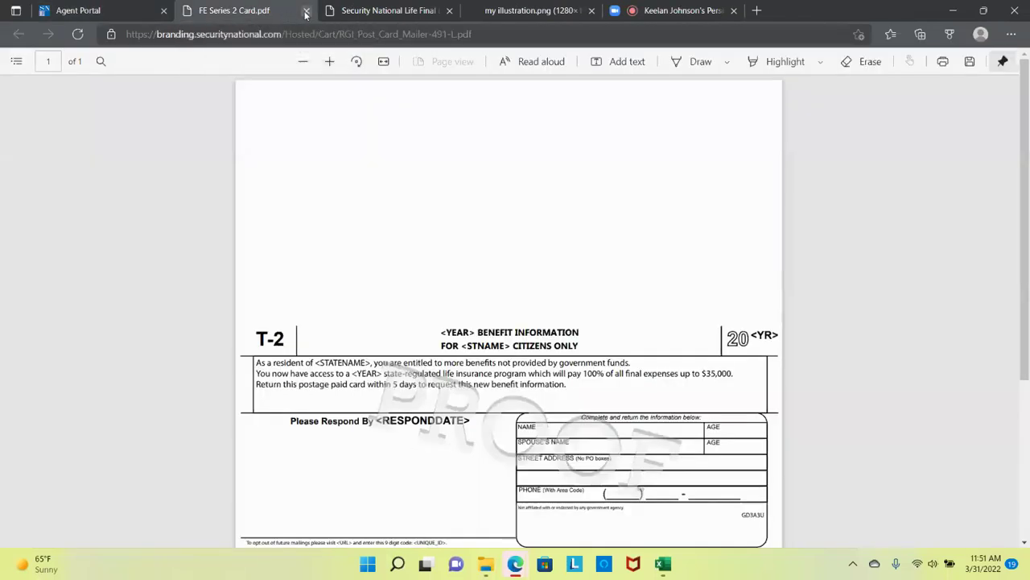
pyautogui.click(306, 10)
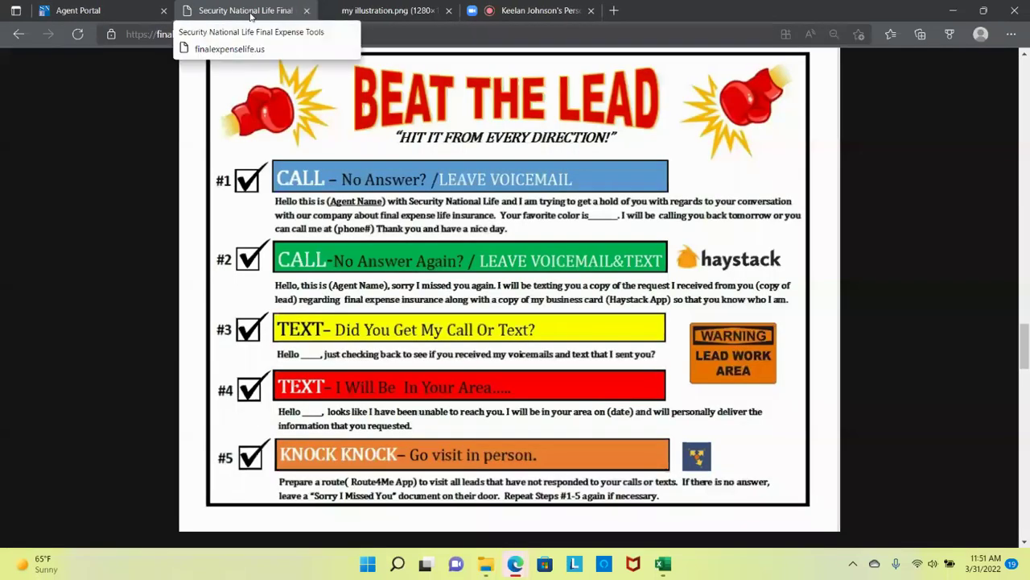
pyautogui.click(125, 15)
pyautogui.moveTo(13, 174)
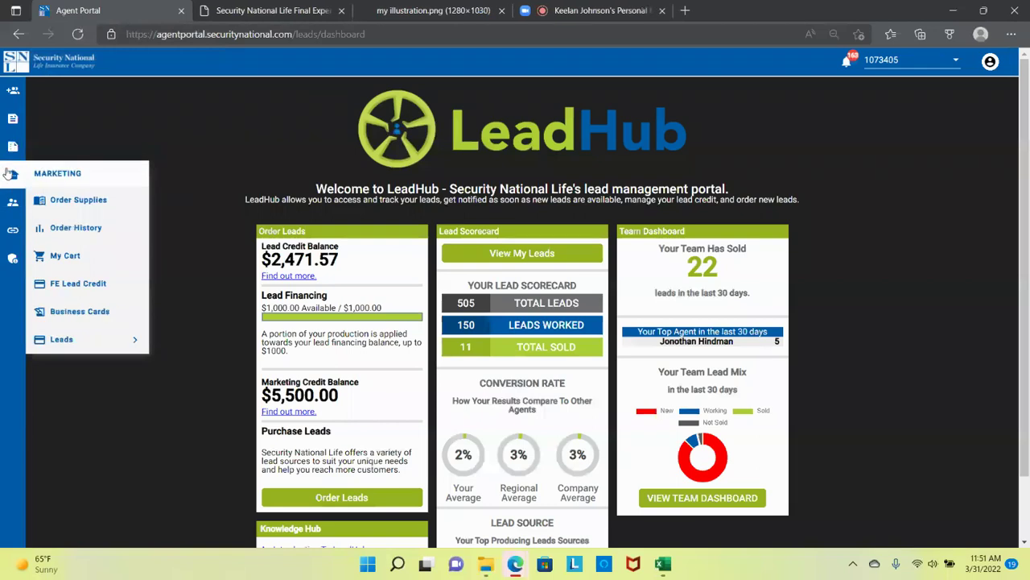
pyautogui.moveTo(113, 344)
pyautogui.moveTo(13, 146)
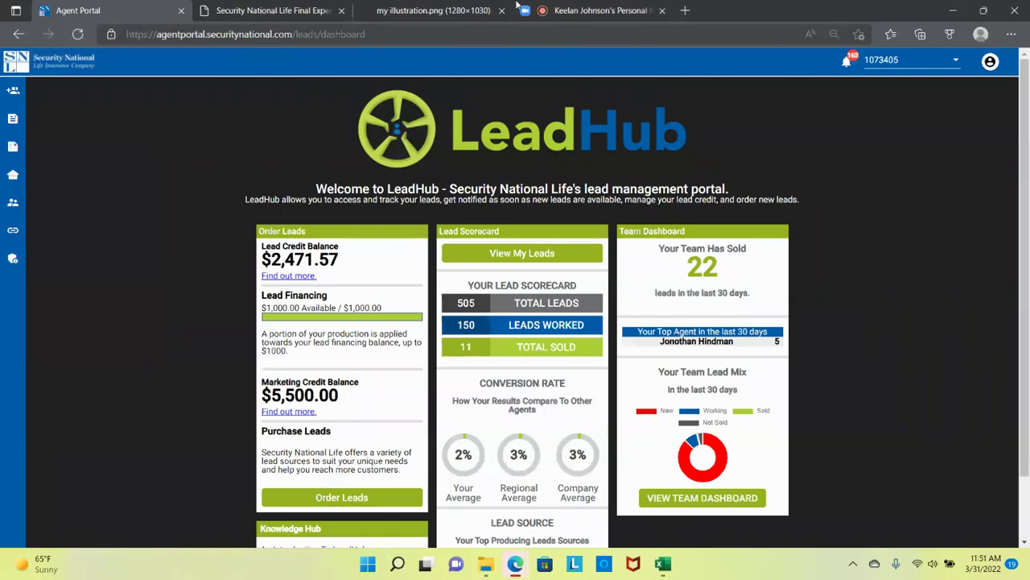
pyautogui.click(464, 11)
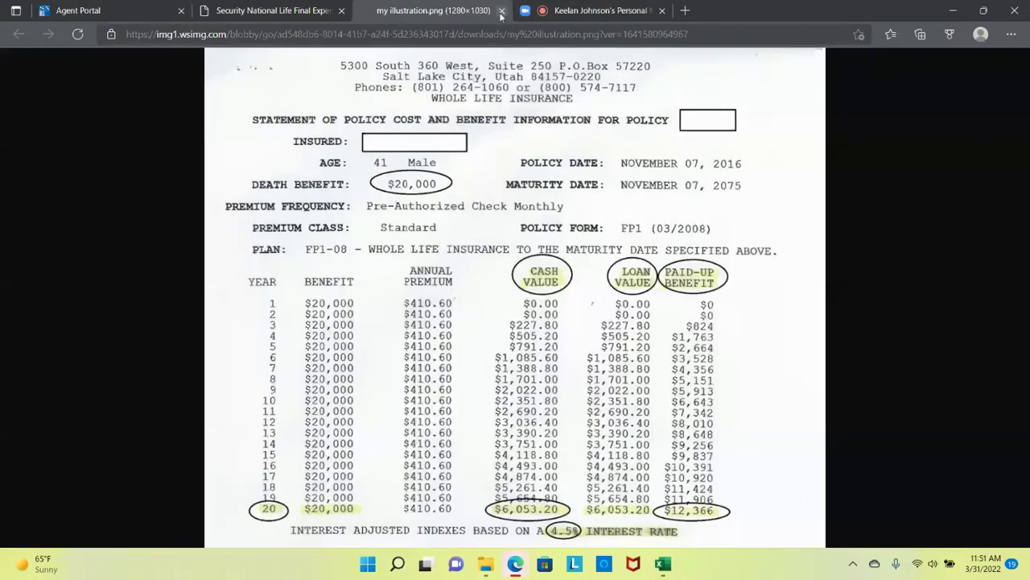
pyautogui.click(502, 11)
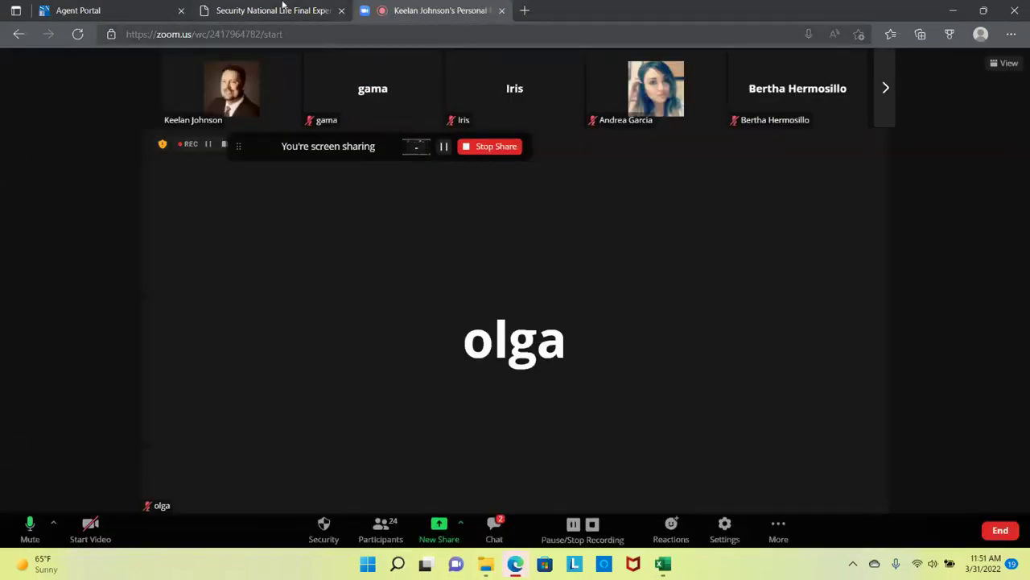
# - Read the Zoom meeting chat, and look over the finalexpenselife.us page from the Beat the Lead chart up to its welcome heading
pyautogui.click(499, 541)
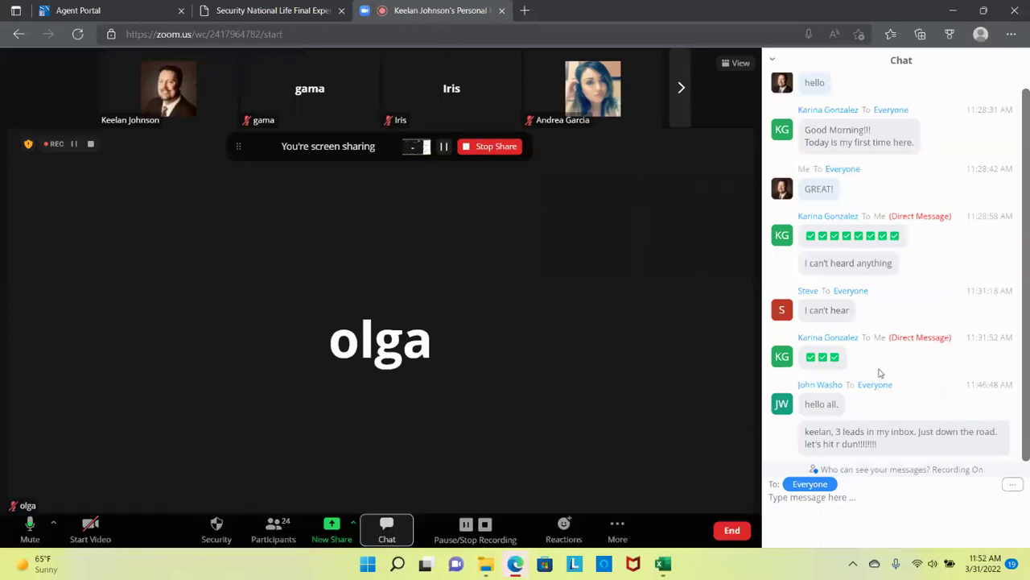
pyautogui.click(318, 11)
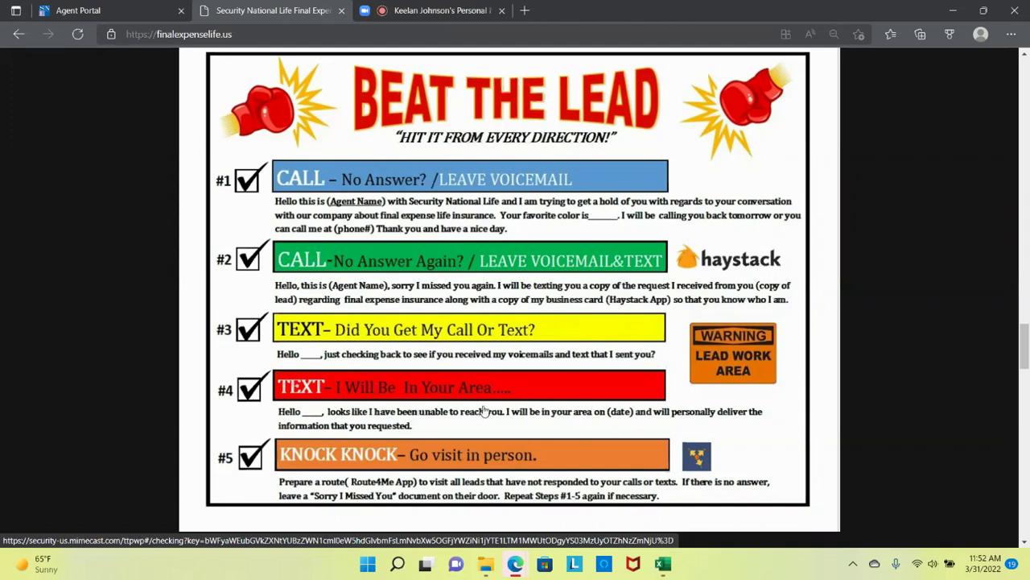
pyautogui.scroll(2, 484, 411)
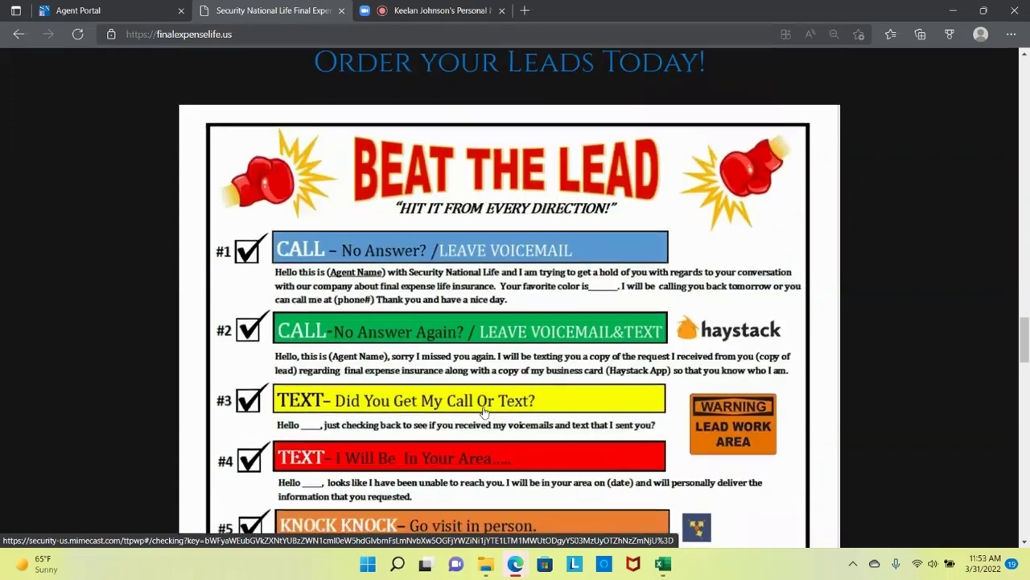
pyautogui.scroll(15, 482, 411)
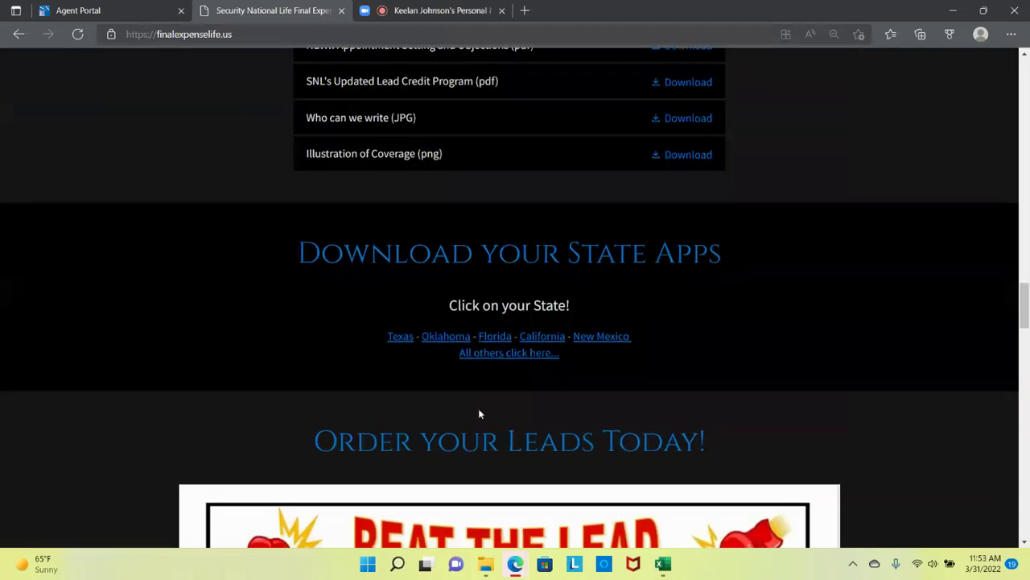
pyautogui.scroll(10, 475, 415)
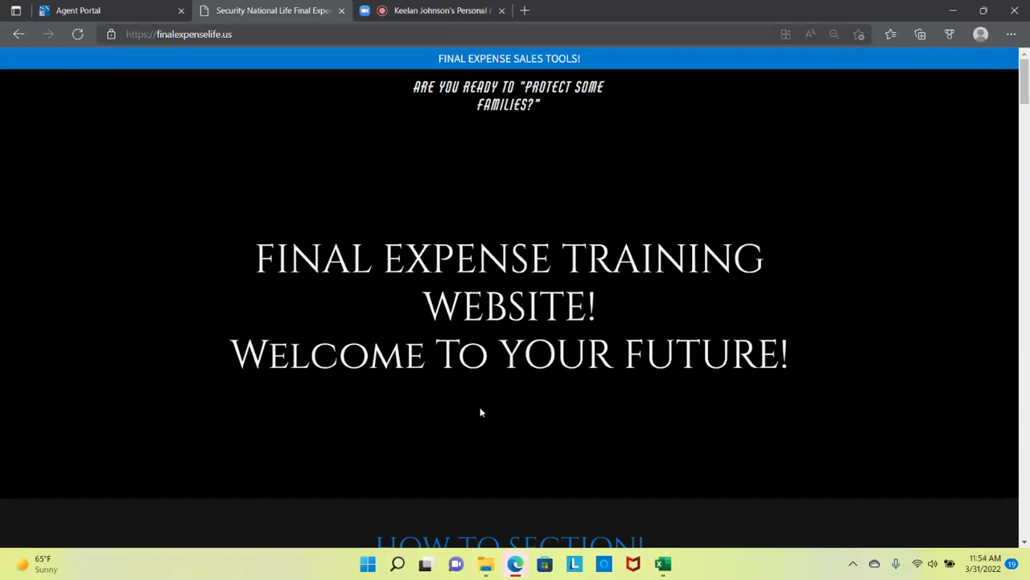
# - Open My Leads in the Agent Portal and compare the lists under the Working, Sold and New status filters, finishing with New only
pyautogui.click(163, 15)
pyautogui.moveTo(13, 113)
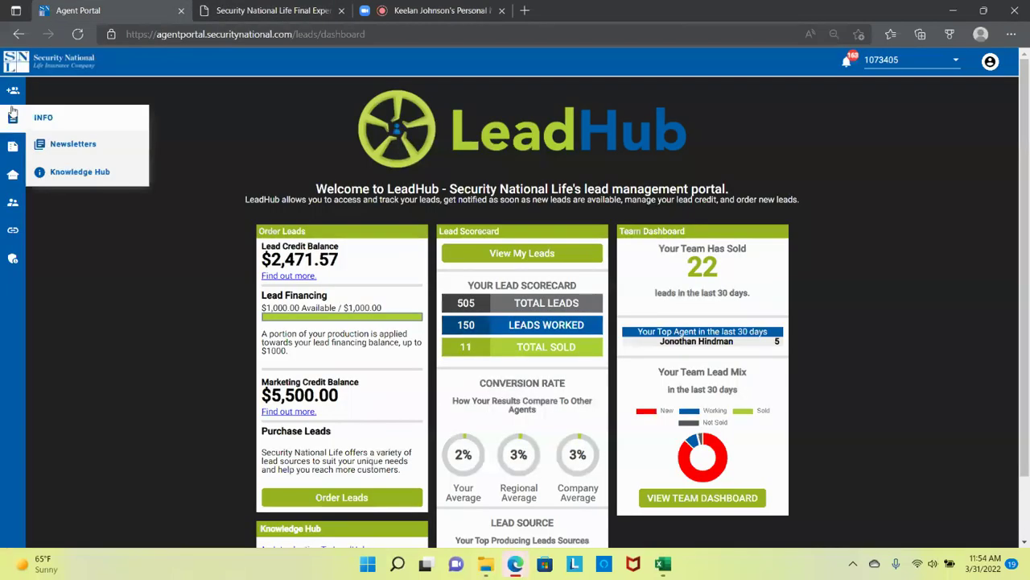
pyautogui.click(519, 258)
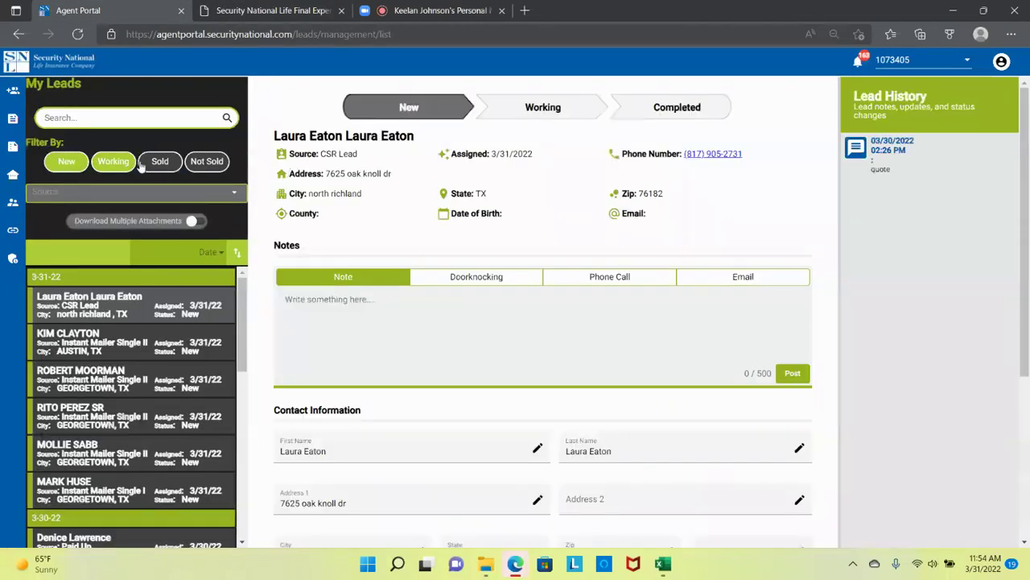
pyautogui.click(70, 162)
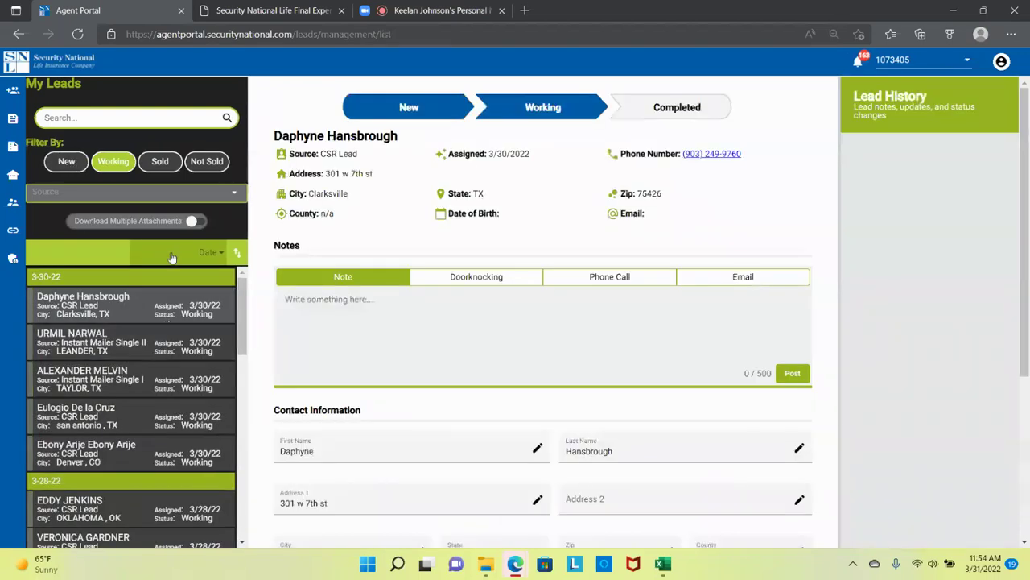
pyautogui.click(166, 171)
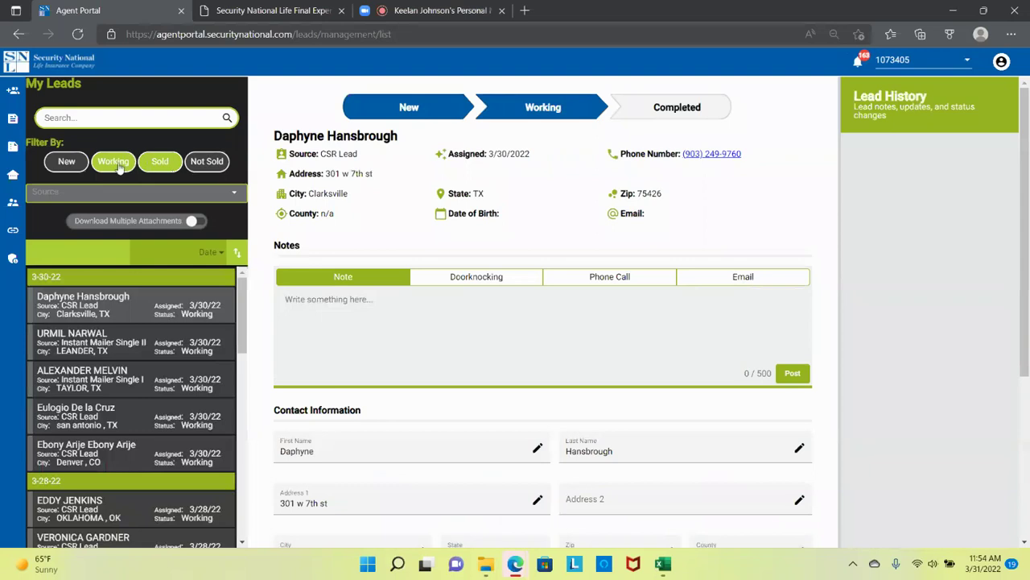
pyautogui.click(117, 166)
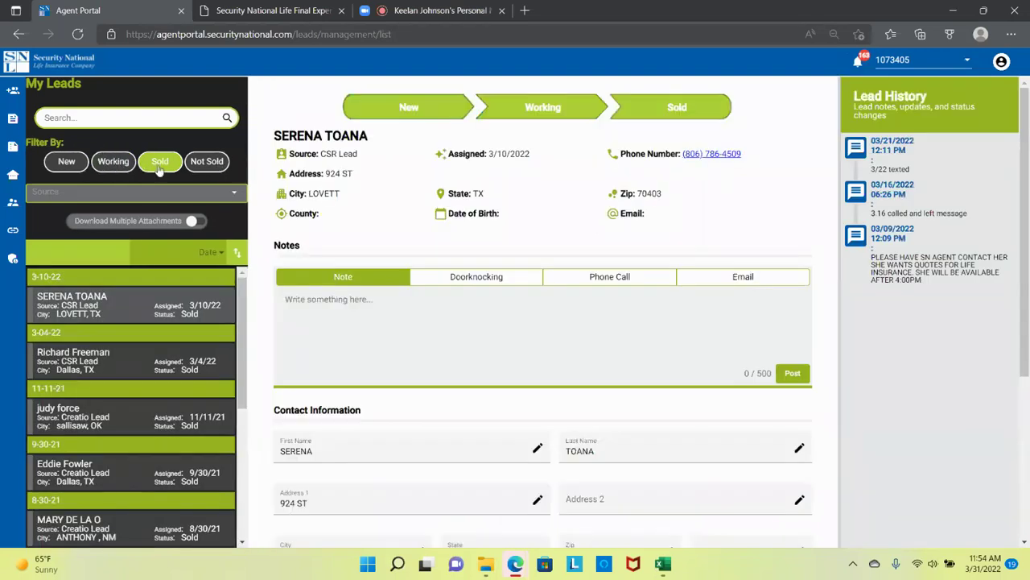
pyautogui.click(78, 165)
pyautogui.click(153, 167)
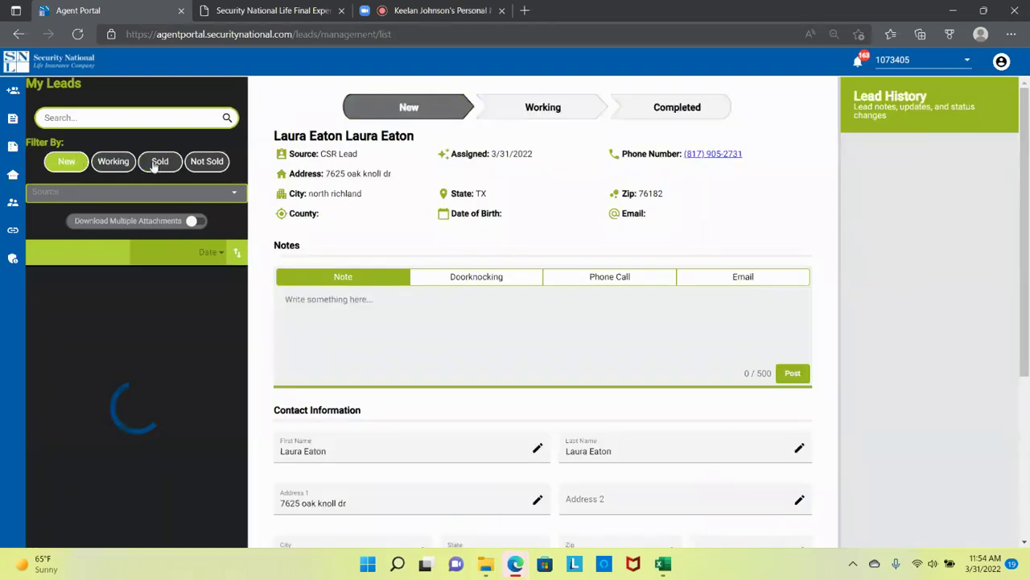
pyautogui.scroll(-5, 161, 374)
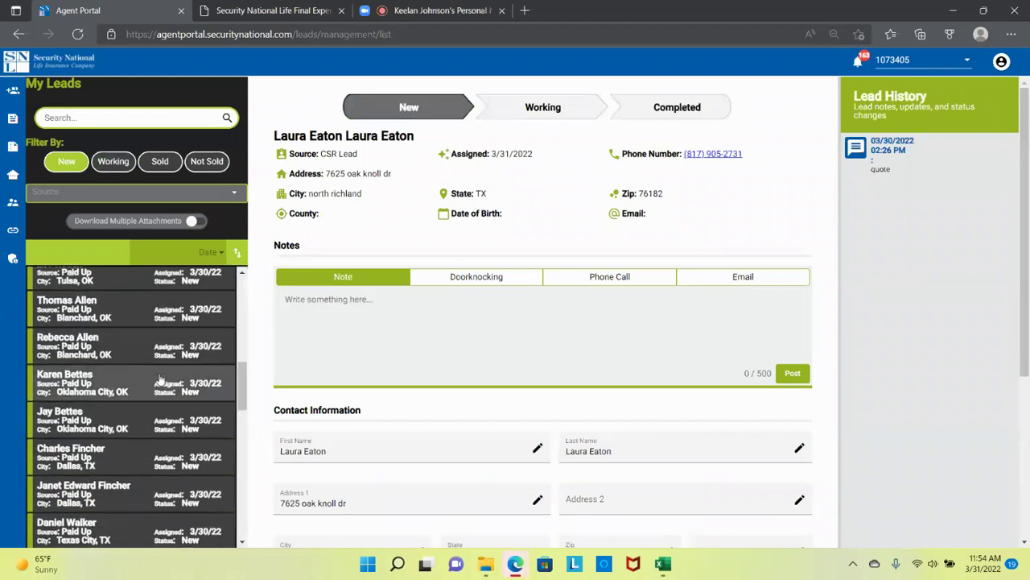
# - Return to the Agent Portal dashboard, and read the instructions on finalexpenselife.us for selling a policy in person and over the phone
pyautogui.scroll(6, 160, 377)
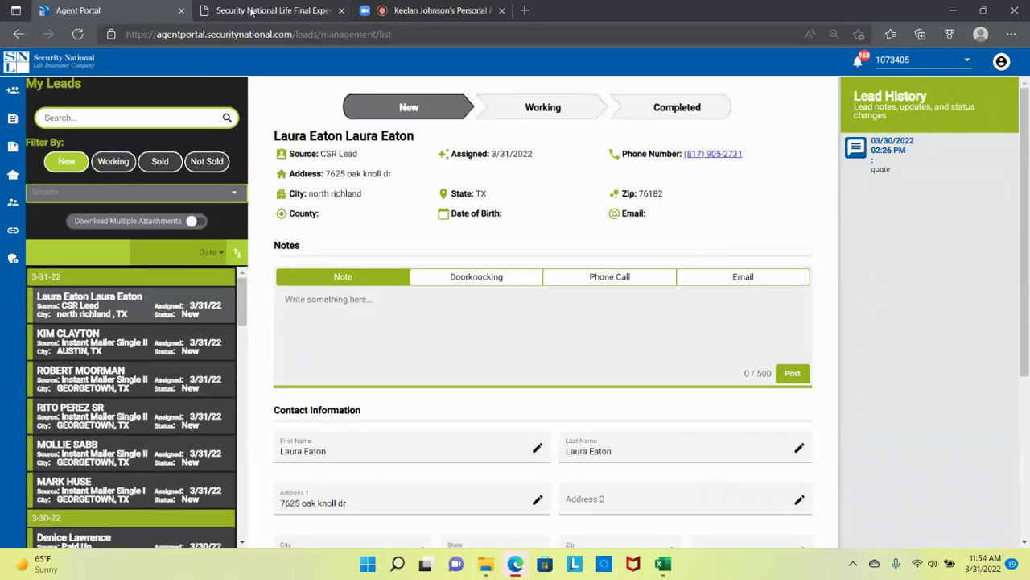
pyautogui.click(52, 56)
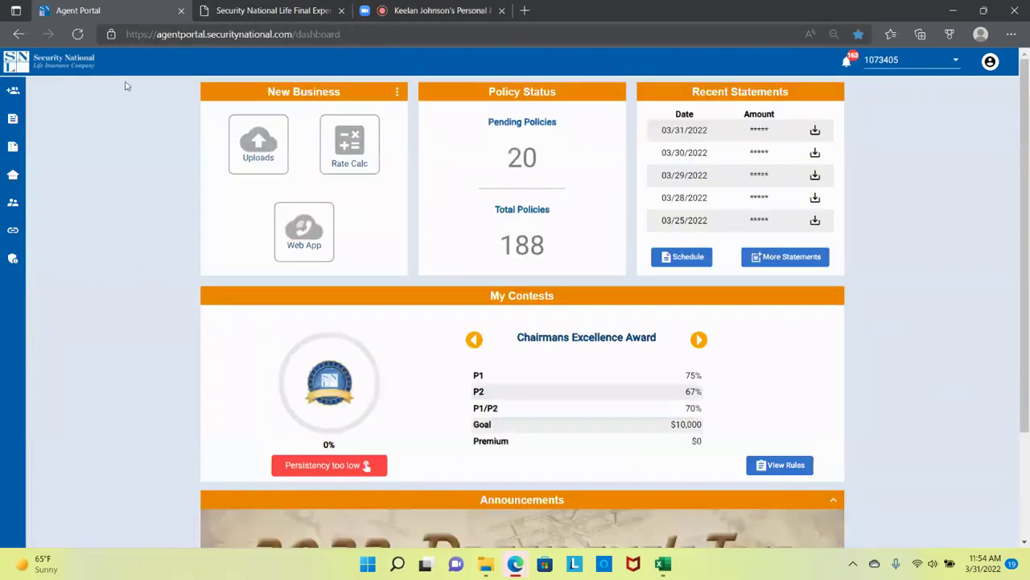
pyautogui.click(274, 11)
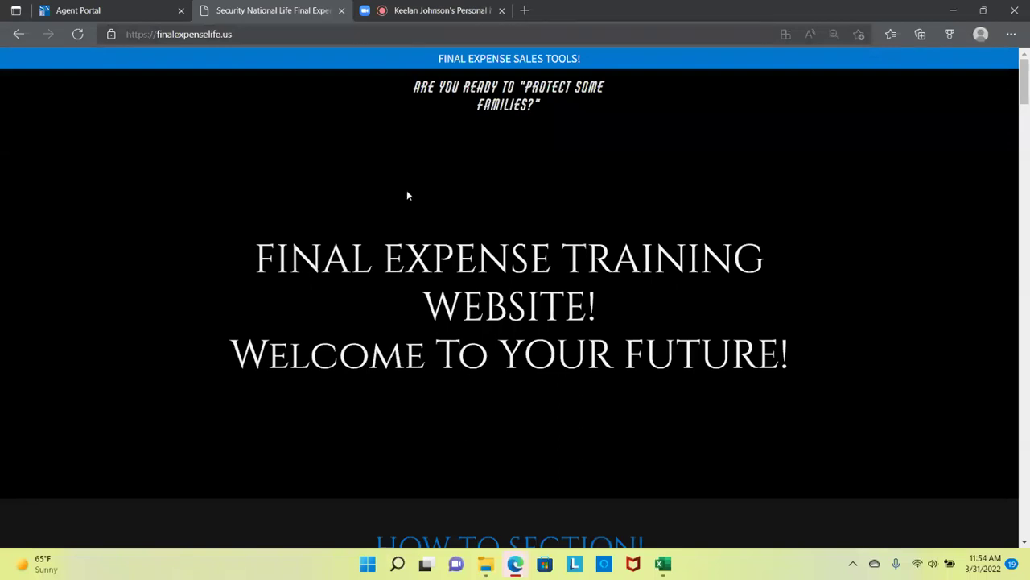
pyautogui.scroll(-4, 409, 194)
pyautogui.scroll(-5, 411, 197)
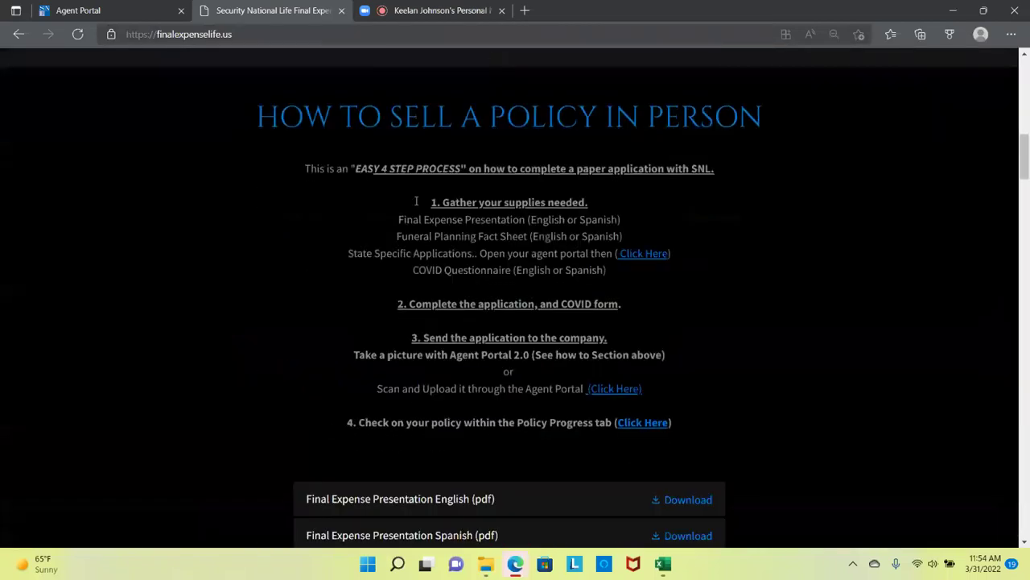
pyautogui.scroll(-1, 415, 200)
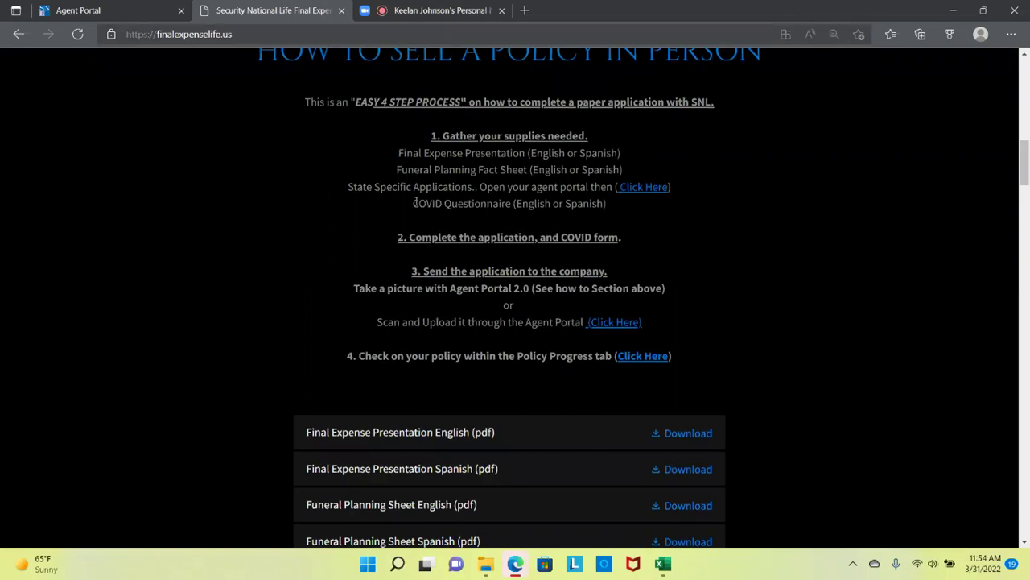
pyautogui.scroll(-9, 304, 205)
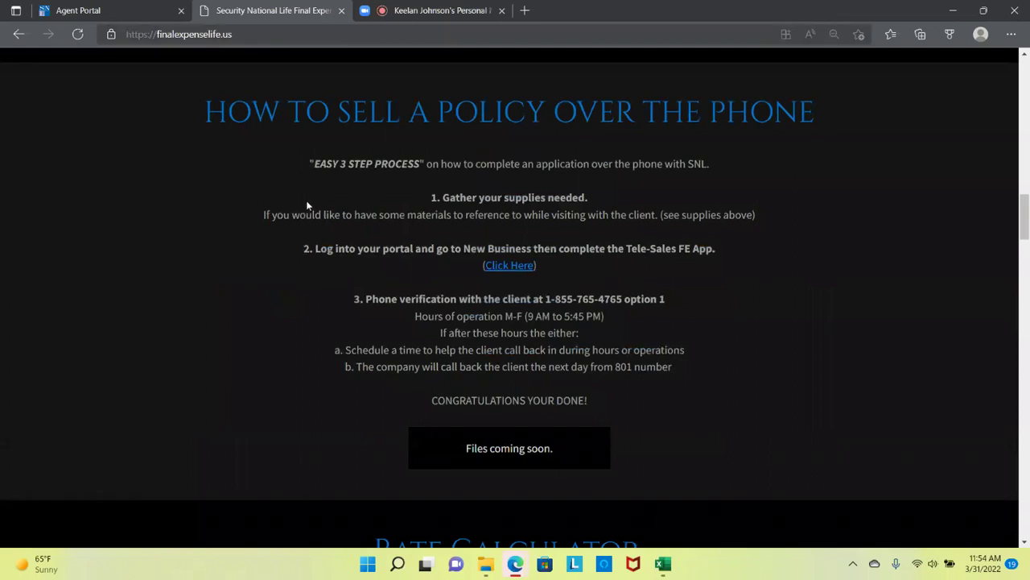
pyautogui.scroll(9, 308, 206)
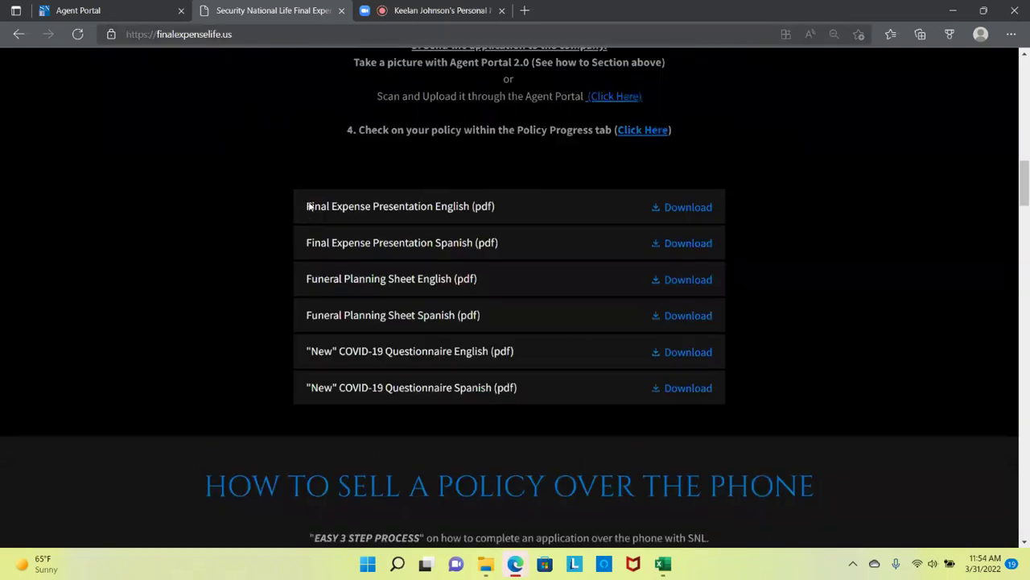
pyautogui.scroll(-9, 309, 207)
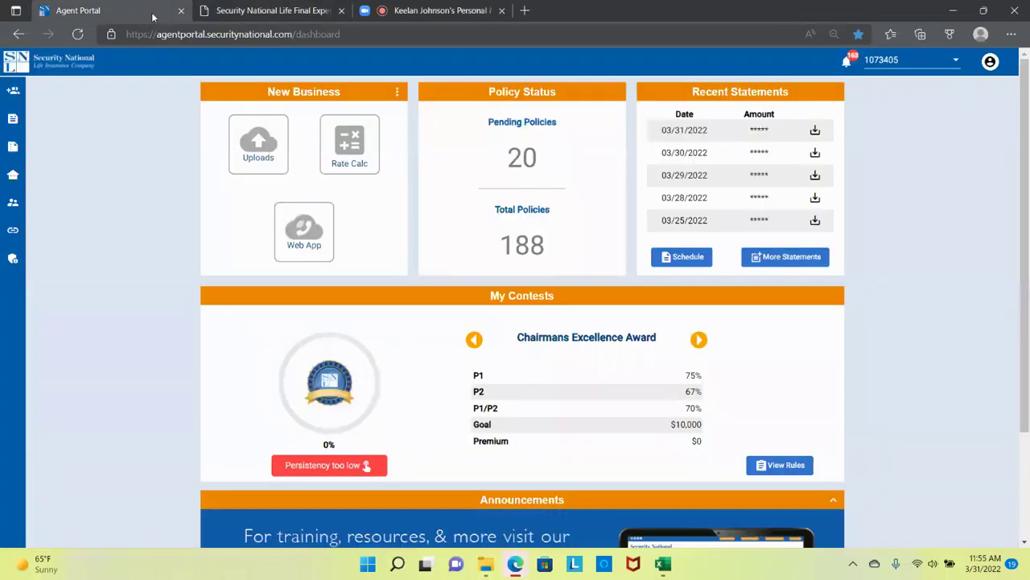
# - Open the Web App from the Agent Portal dashboard and look over the General Information form's terms and insured fields
pyautogui.click(151, 12)
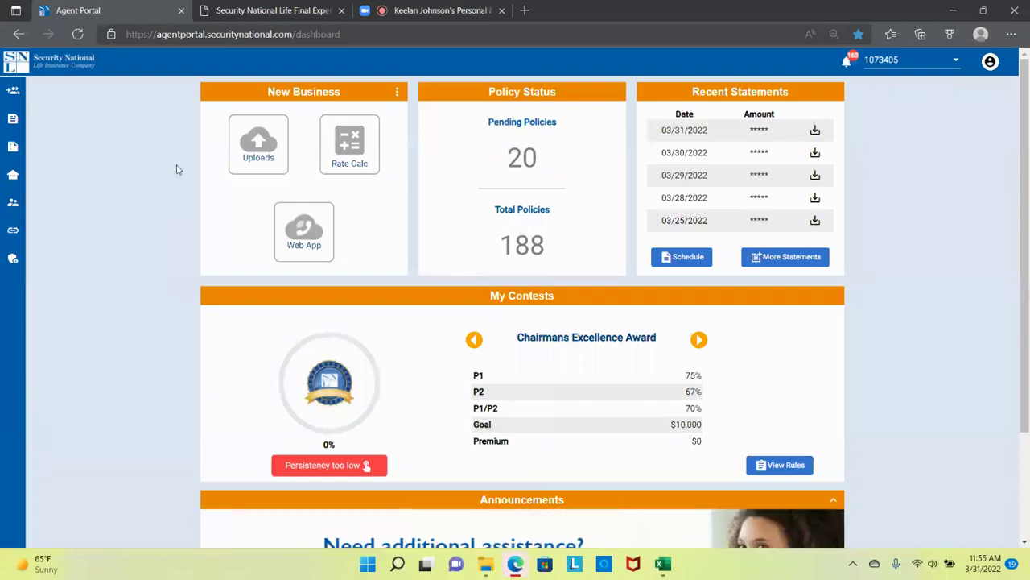
pyautogui.click(306, 235)
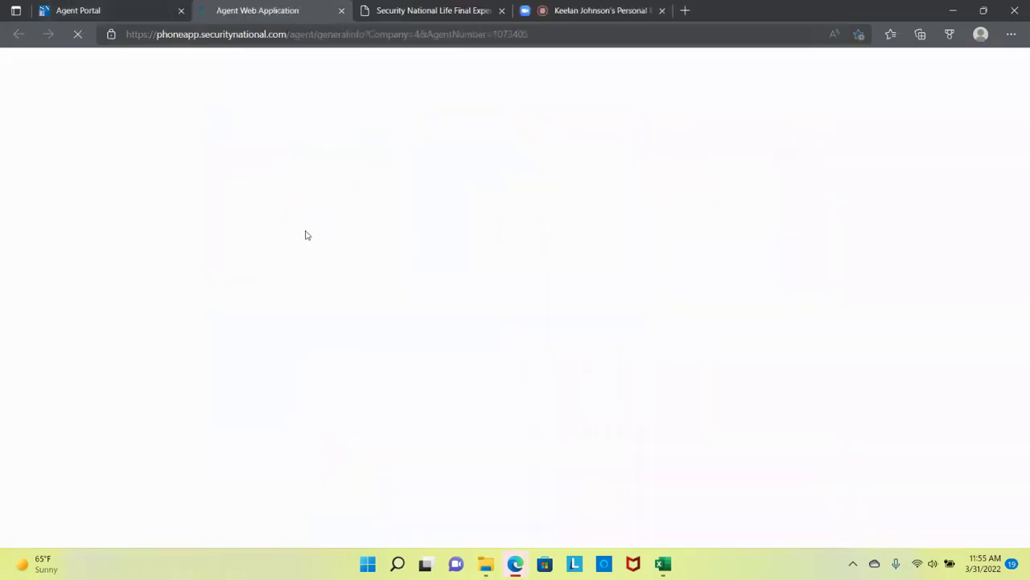
pyautogui.scroll(-15, 385, 305)
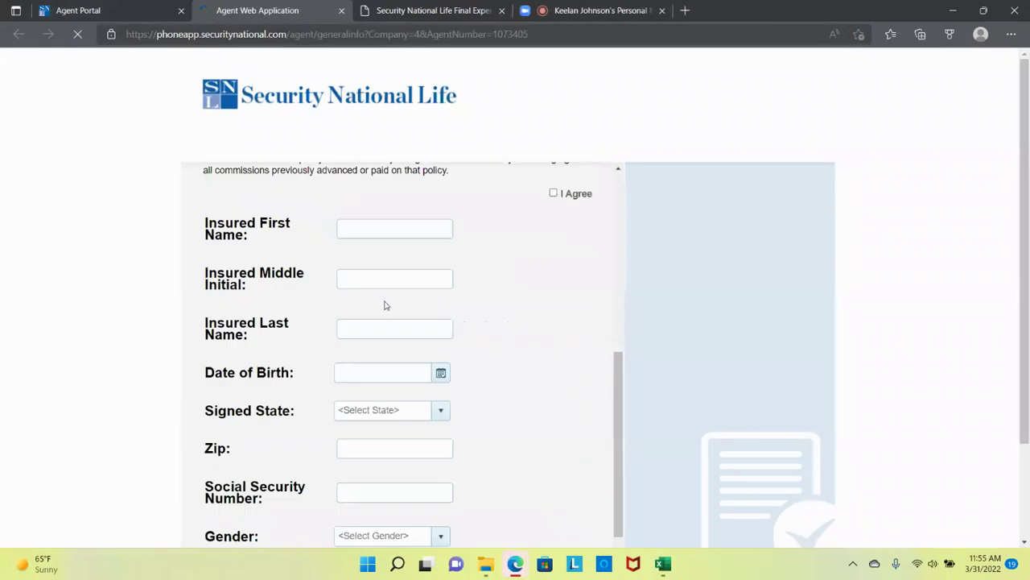
pyautogui.scroll(5, 385, 305)
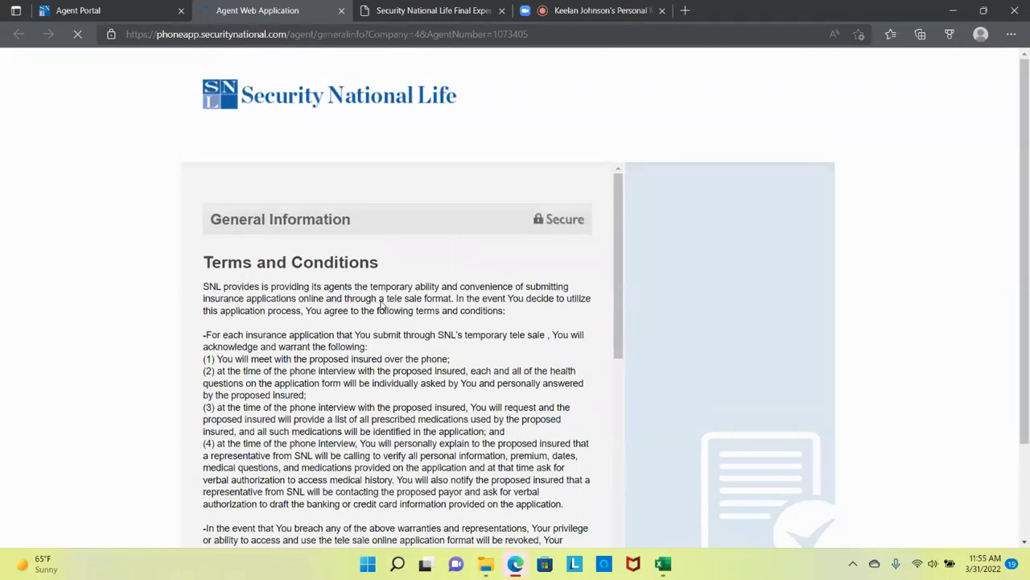
# - Check the Zoom meeting chat, and look through the Agent Web Application form from the terms to the Desired Coverage field
pyautogui.click(619, 14)
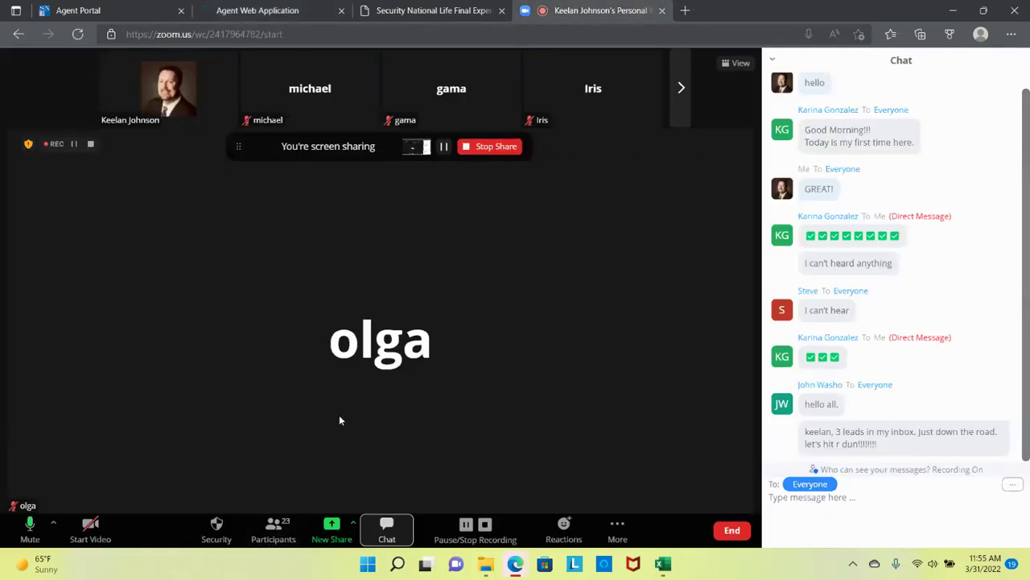
pyautogui.click(417, 11)
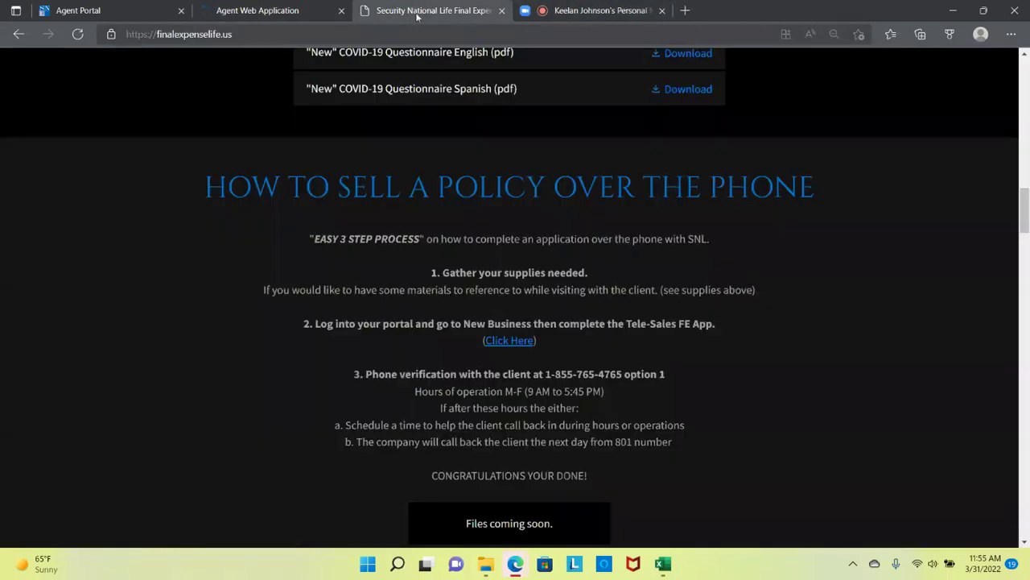
pyautogui.click(293, 10)
pyautogui.scroll(-5, 392, 302)
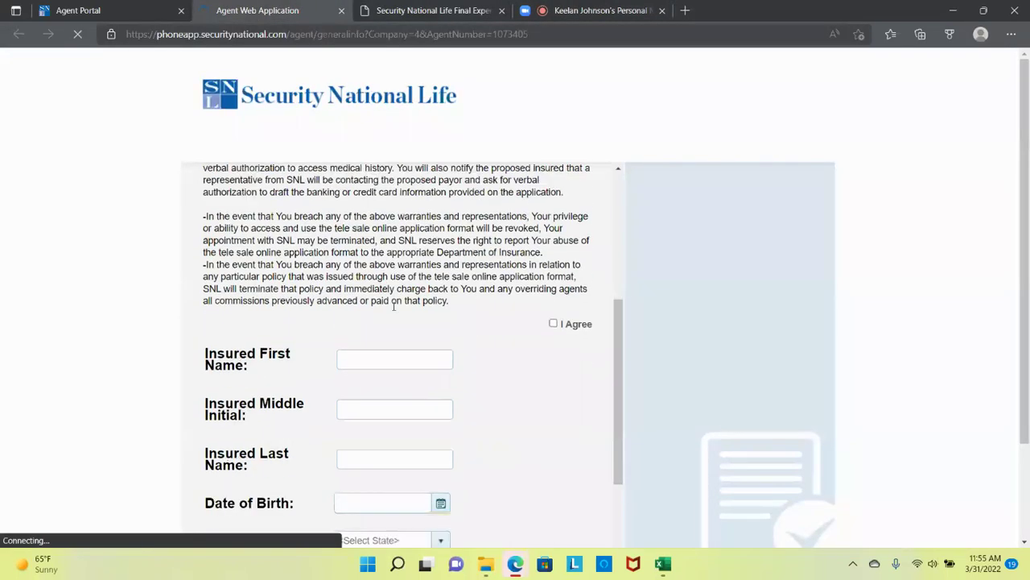
pyautogui.scroll(-5, 394, 306)
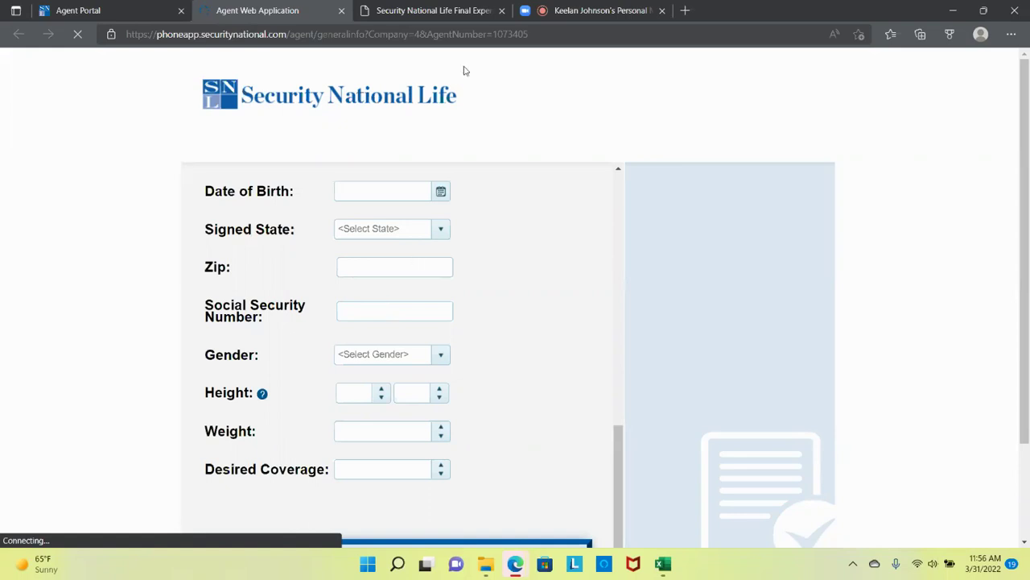
# - Open the Illustration of Coverage (png) from finalexpenselife.us, enlarge it to examine the yearly cash, loan and paid-up values, and close it
pyautogui.click(452, 11)
pyautogui.scroll(5, 396, 307)
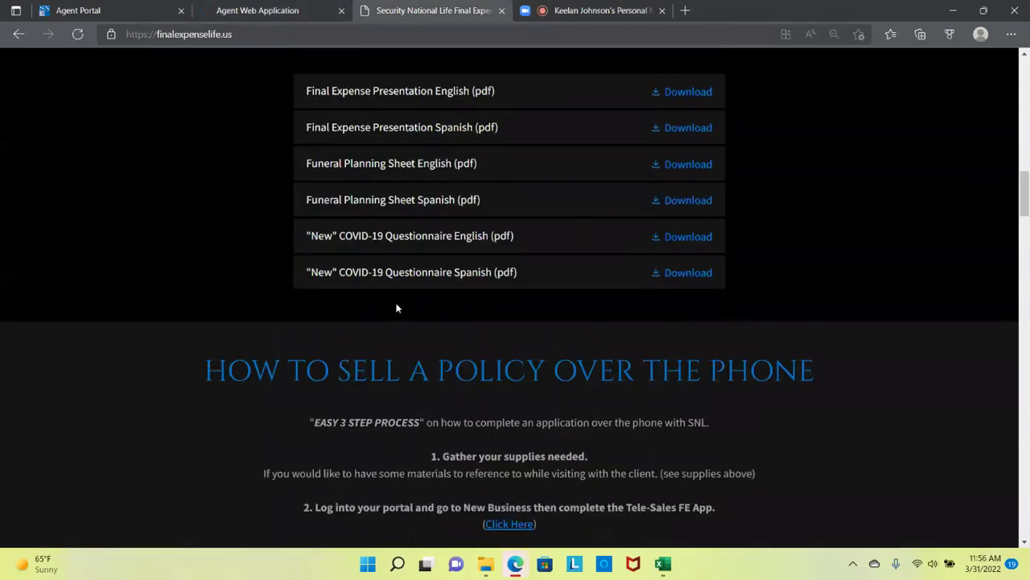
pyautogui.scroll(-15, 396, 310)
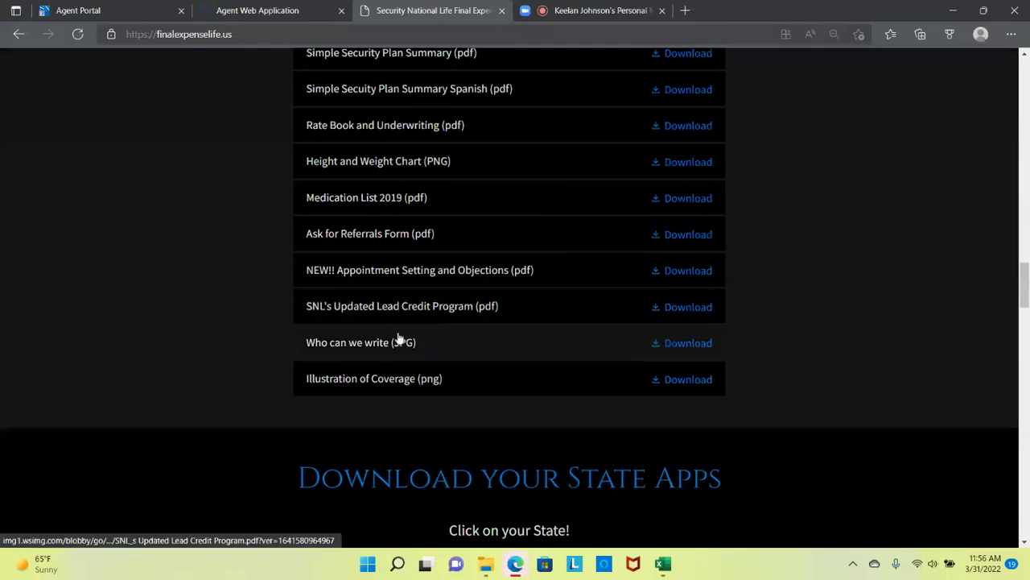
pyautogui.click(408, 382)
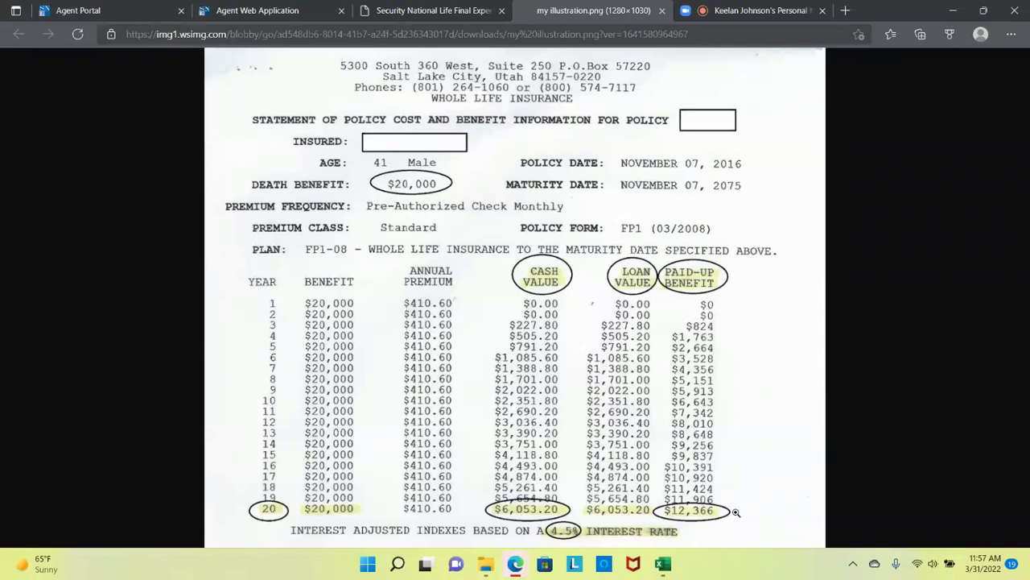
pyautogui.click(780, 515)
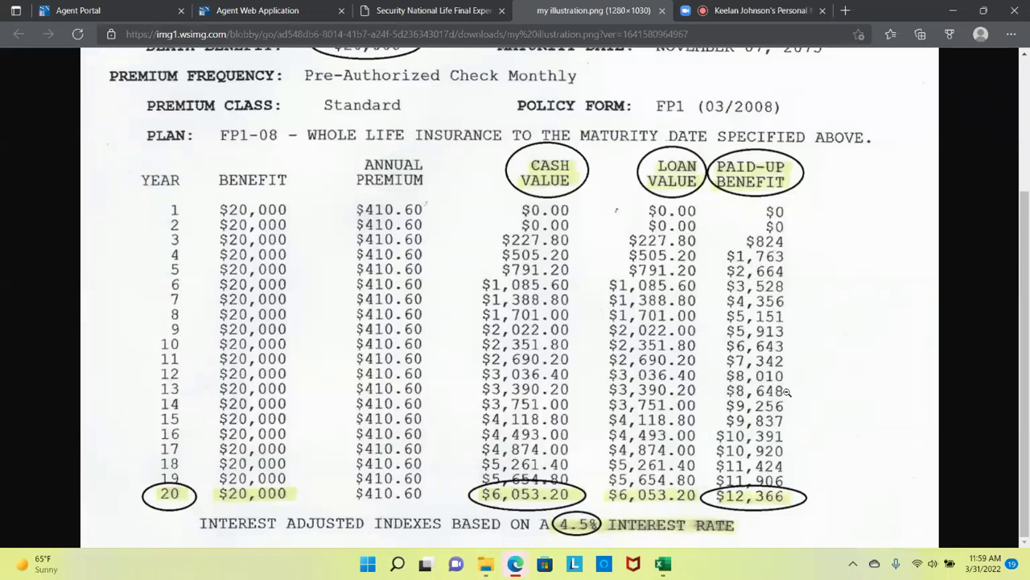
pyautogui.click(662, 10)
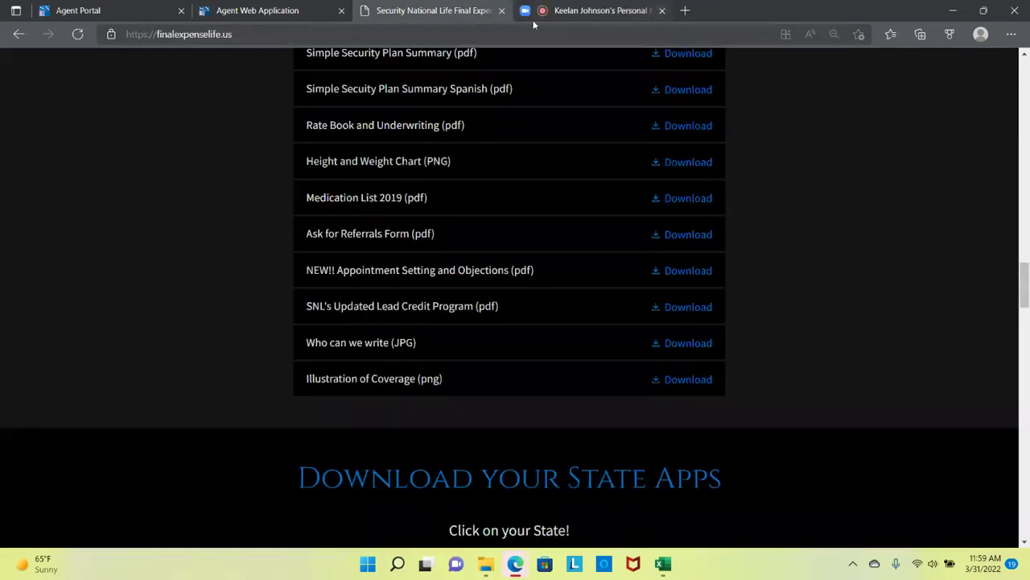
# - Read the Zoom meeting chat, and look over finalexpenselife.us from the in-person selling instructions to the Download Your State Apps section
pyautogui.click(578, 12)
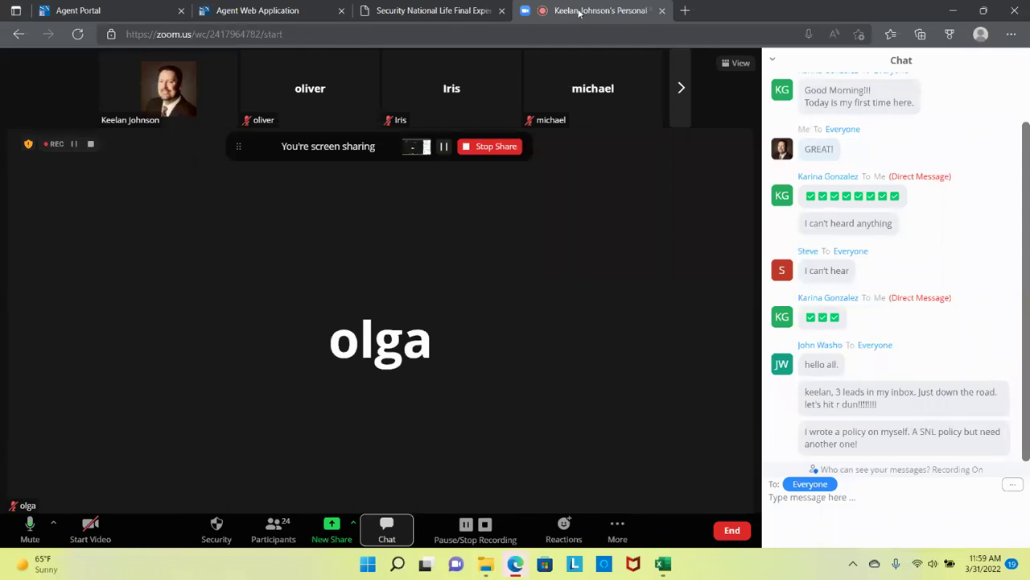
pyautogui.click(302, 12)
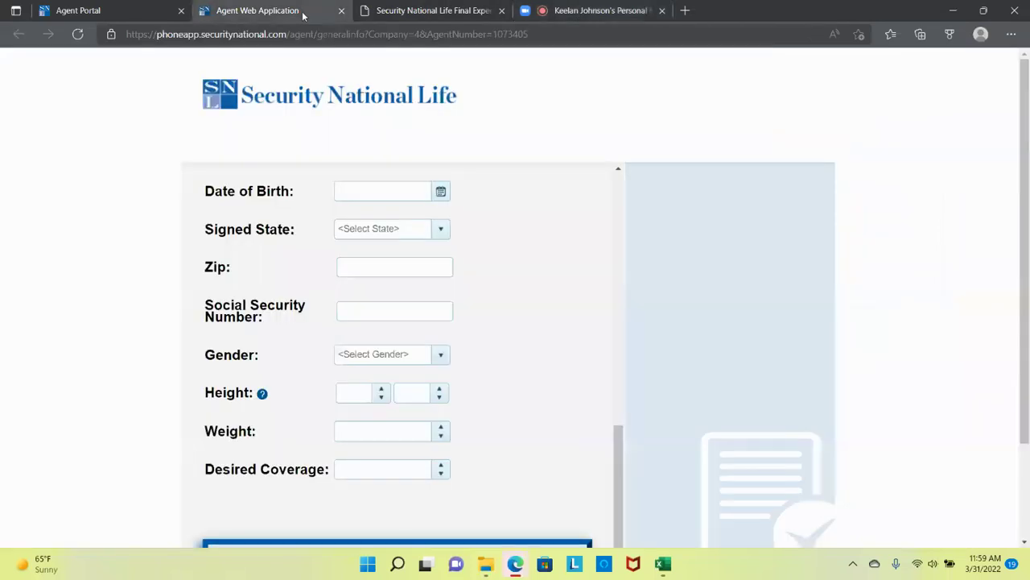
pyautogui.click(426, 10)
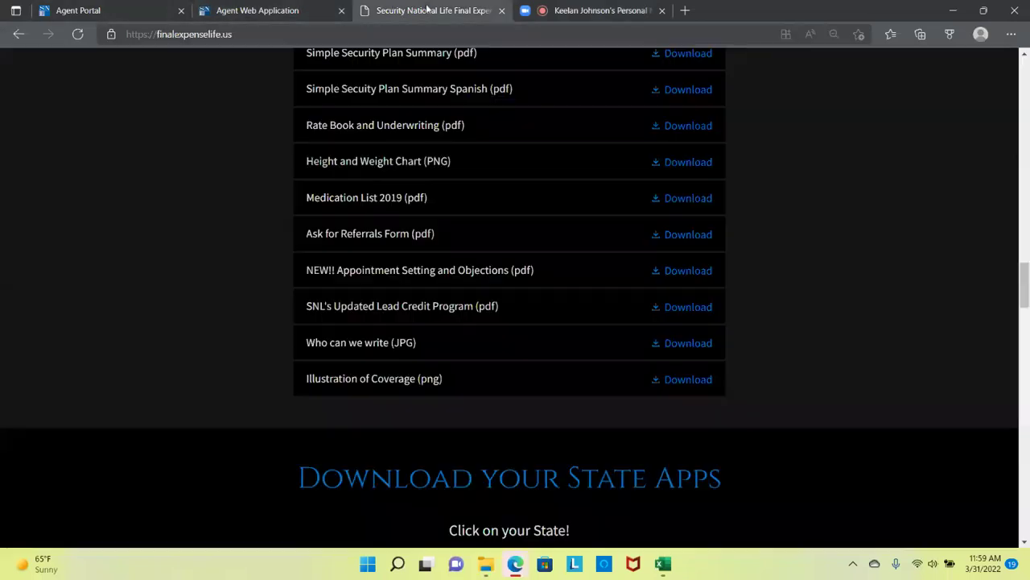
pyautogui.scroll(15, 453, 214)
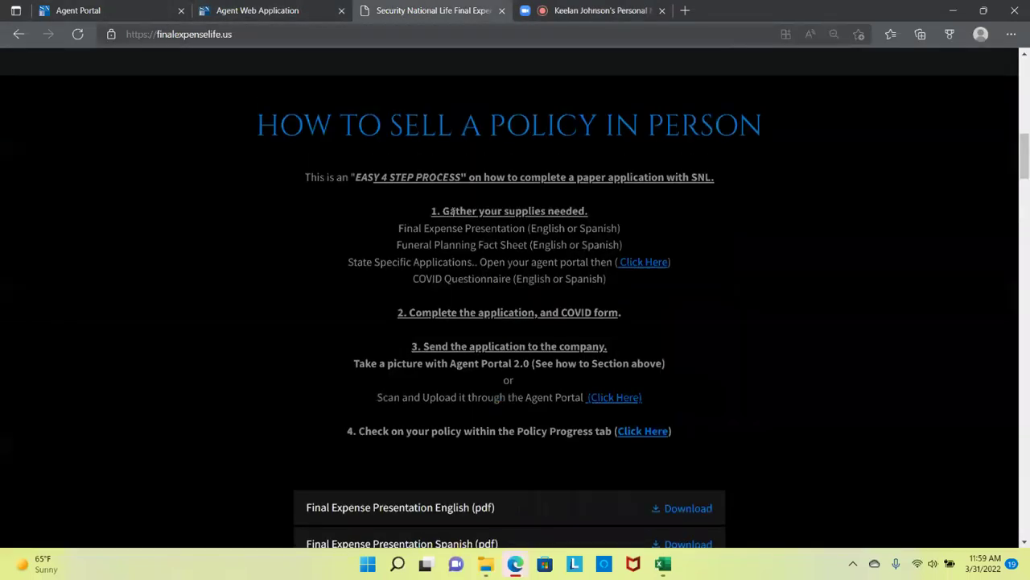
pyautogui.scroll(5, 454, 214)
pyautogui.scroll(-10, 454, 214)
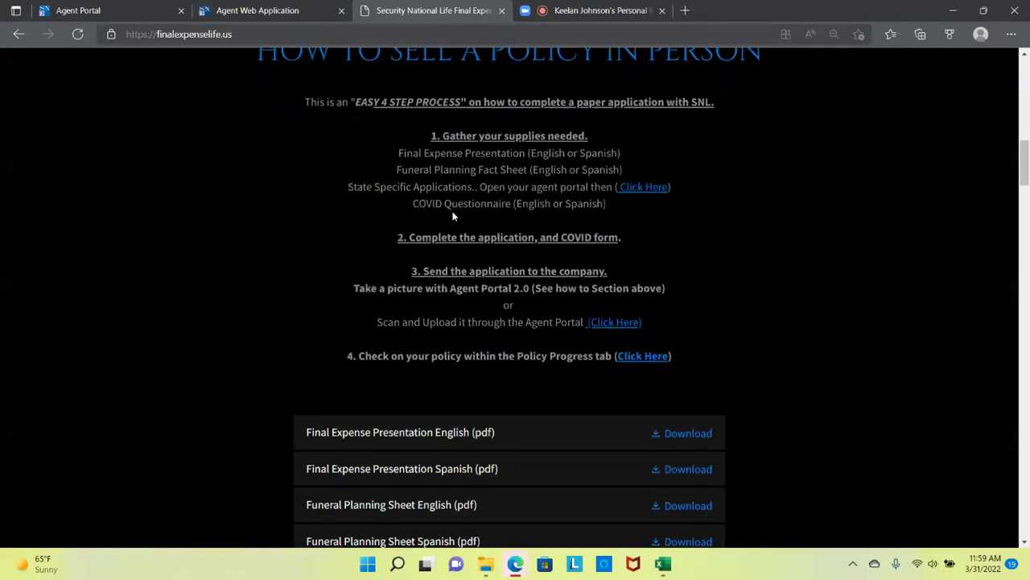
pyautogui.scroll(-3, 453, 216)
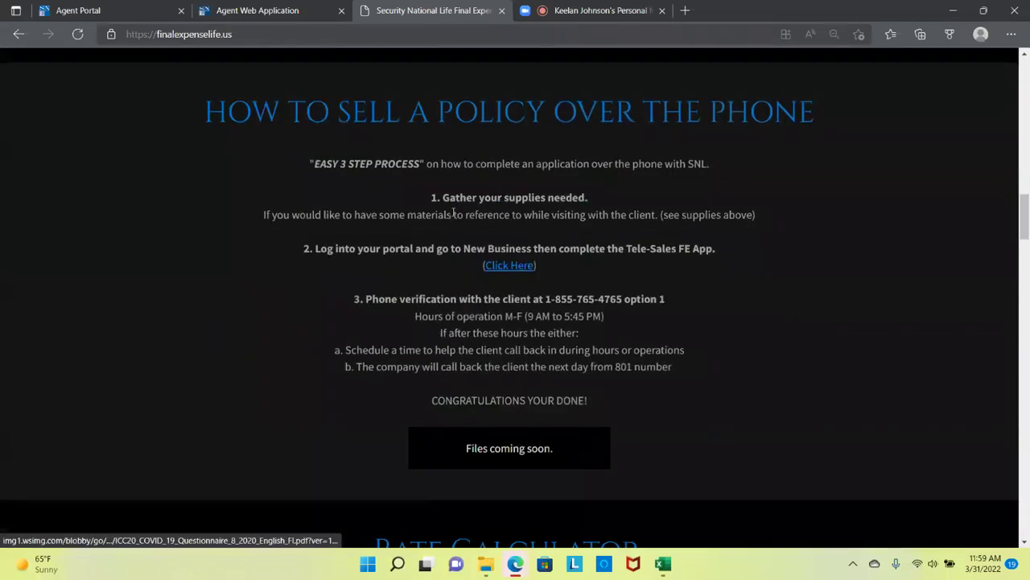
pyautogui.scroll(-8, 453, 213)
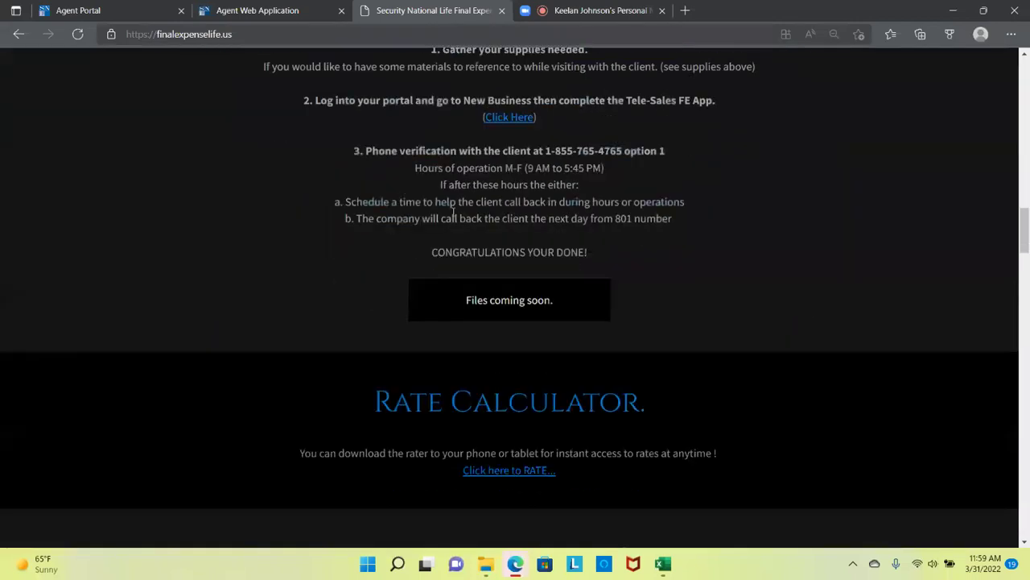
pyautogui.scroll(-5, 453, 214)
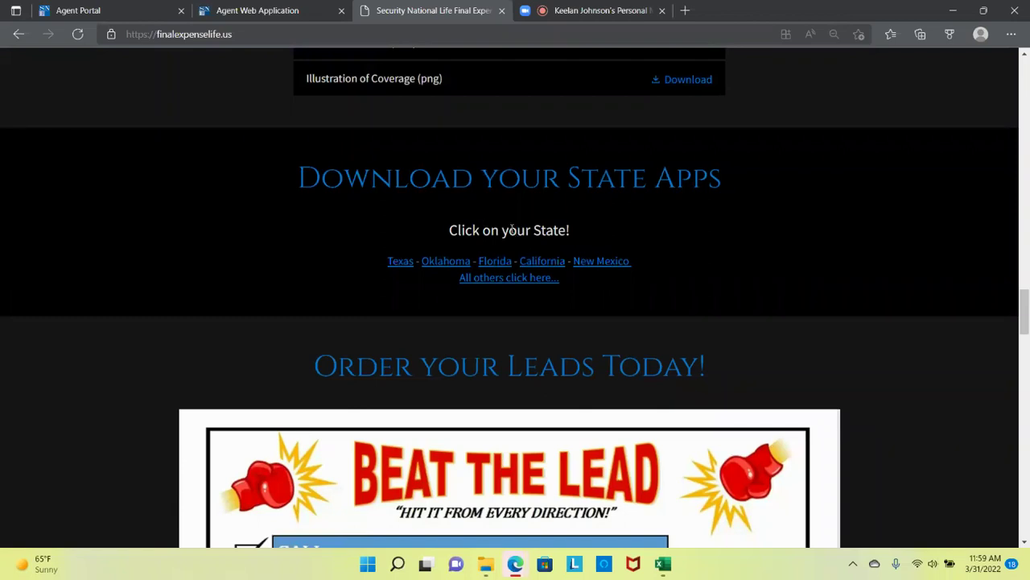
# - View the LeadHub options in the Agent Portal, and review the Agent Web Application form's insured fields down to its end
pyautogui.click(70, 10)
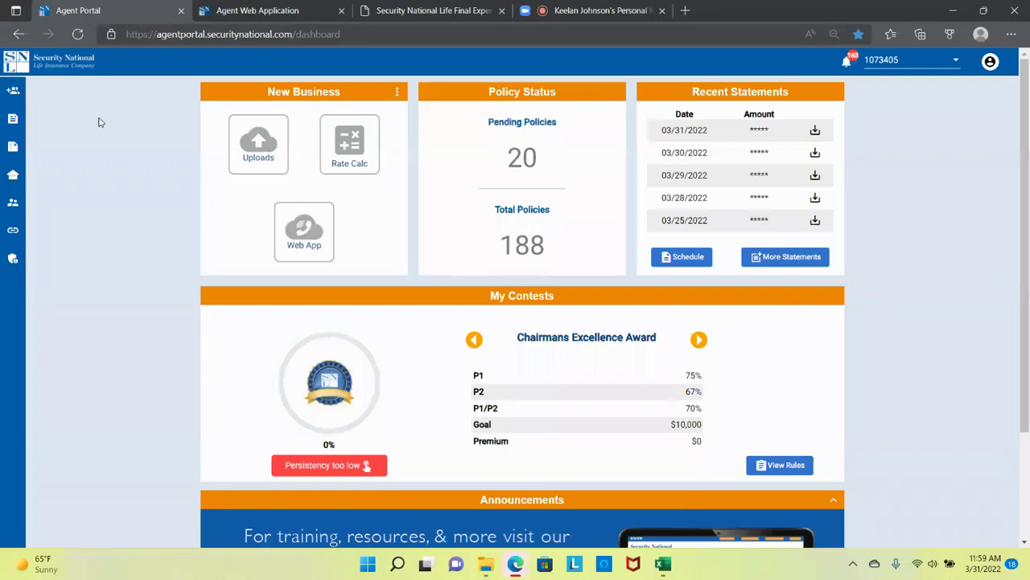
pyautogui.moveTo(16, 97)
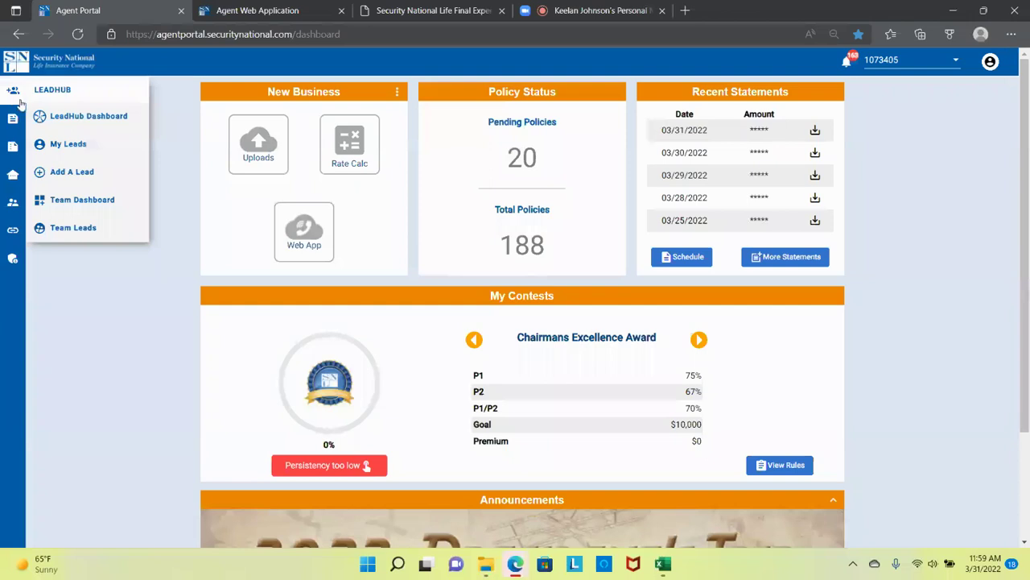
pyautogui.click(231, 16)
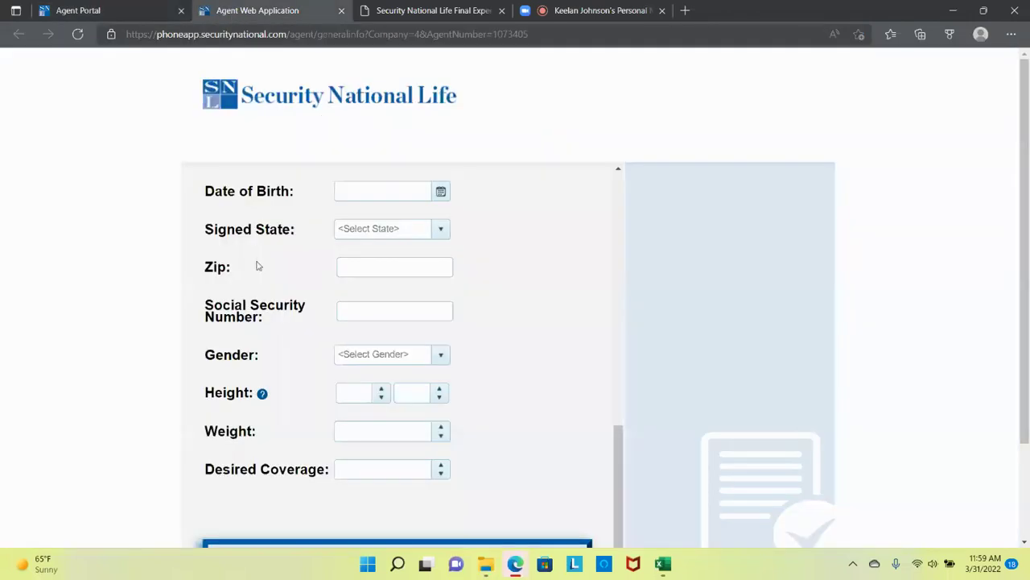
pyautogui.scroll(-3, 257, 265)
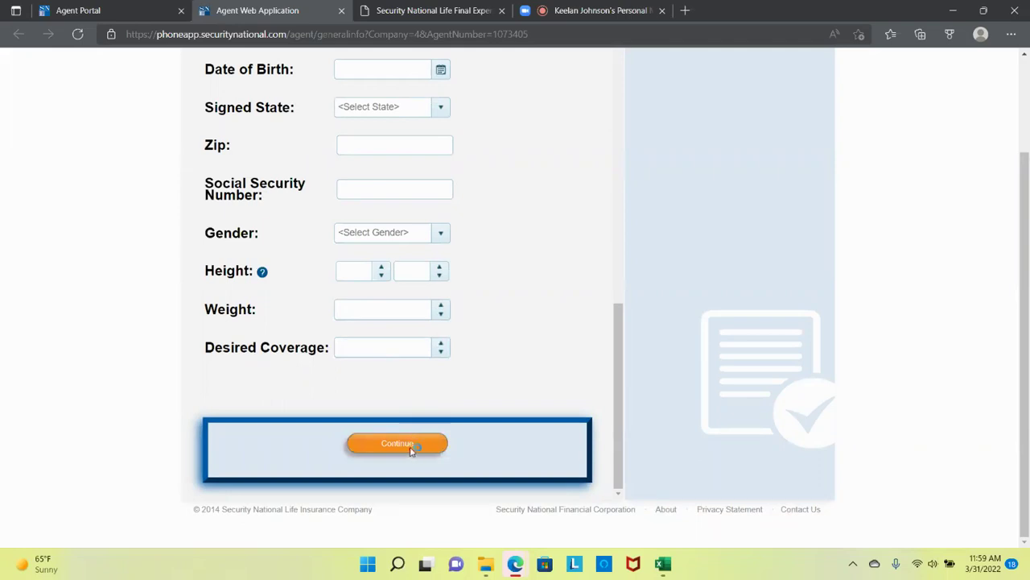
pyautogui.scroll(4, 464, 342)
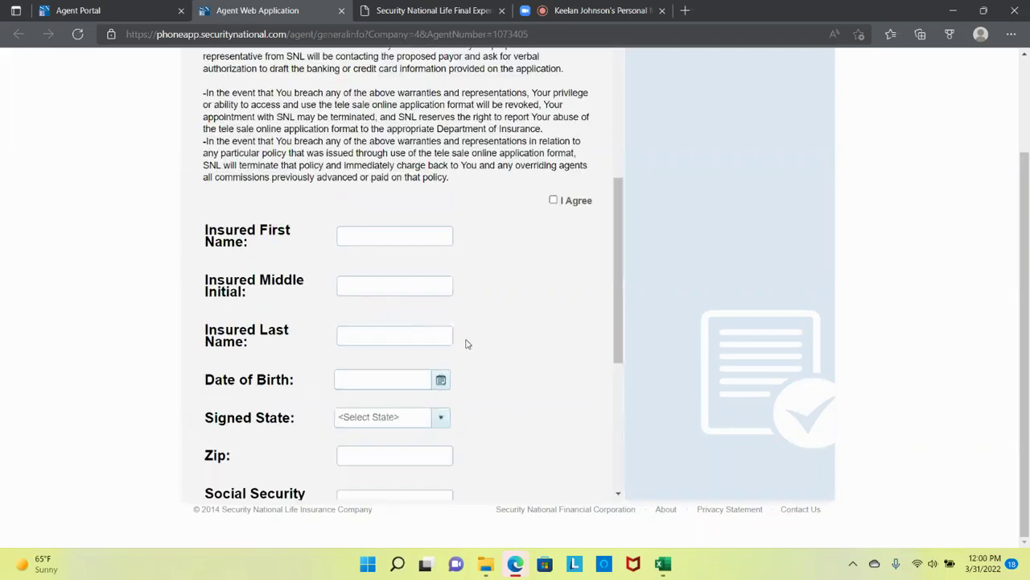
pyautogui.scroll(-4, 464, 342)
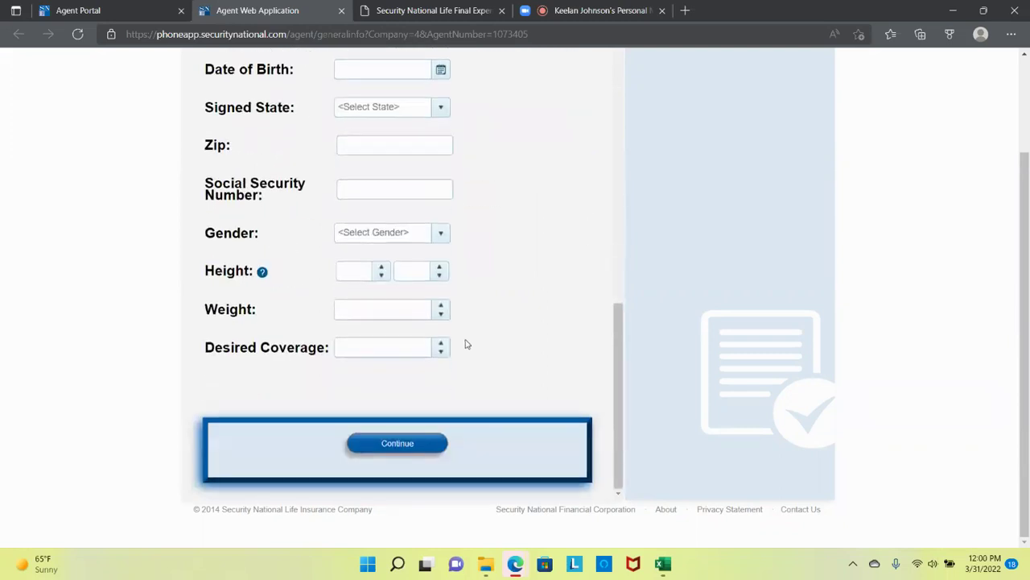
# - Review the Agent Web Application form's tele-sale terms and the insured fields down to Desired Coverage
pyautogui.scroll(4, 466, 344)
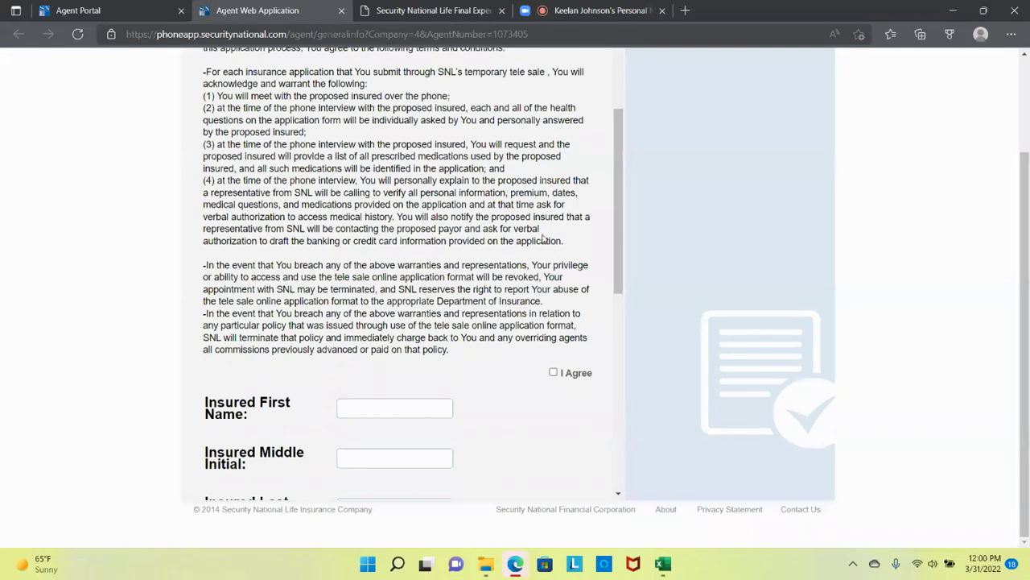
pyautogui.scroll(-5, 509, 194)
pyautogui.scroll(-1, 427, 207)
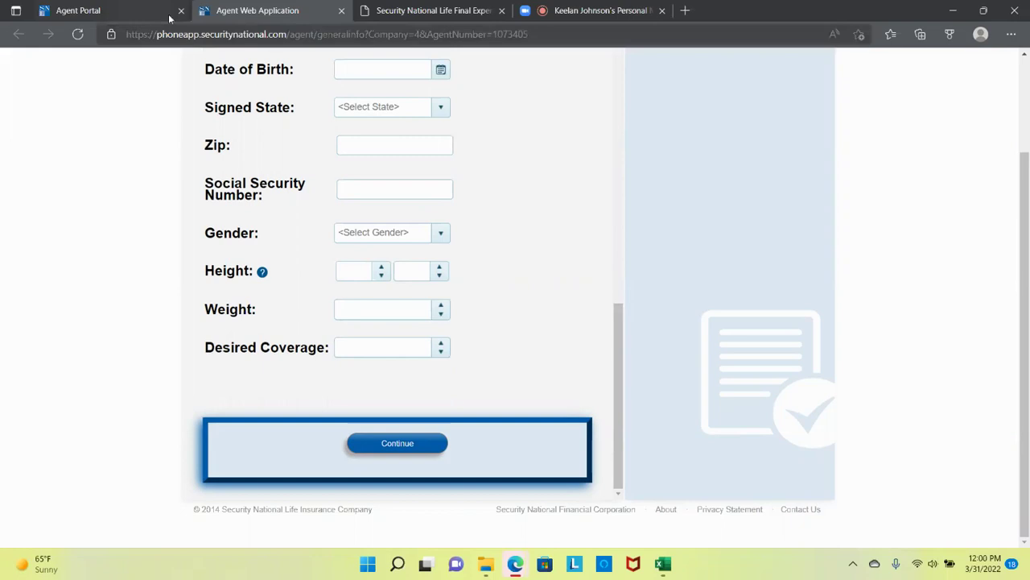
# - Open the Agent Portal's supply ordering catalog and filter the Final Expense applications by Spanish language and the state of Texas
pyautogui.click(145, 10)
pyautogui.moveTo(12, 149)
pyautogui.moveTo(14, 173)
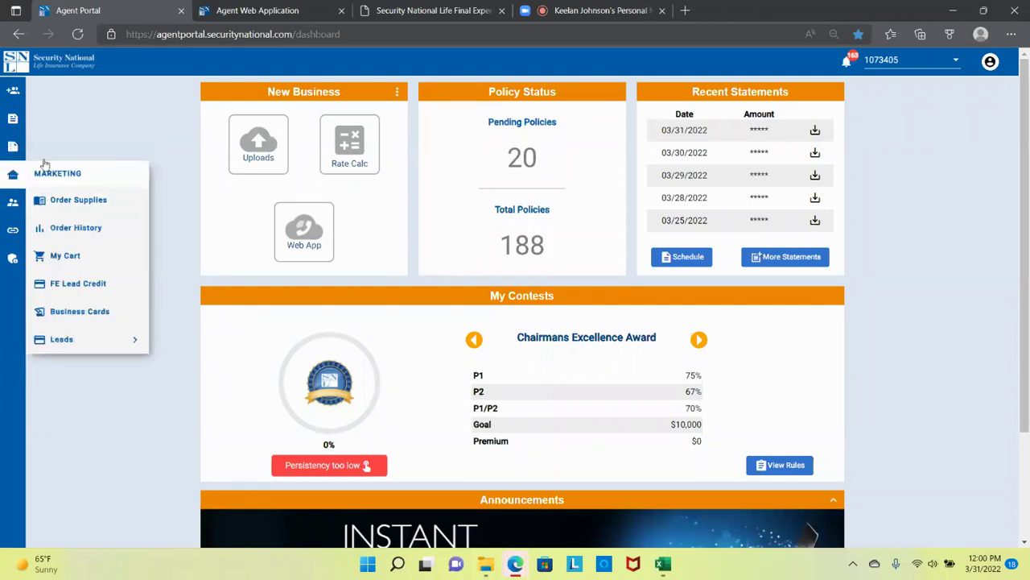
pyautogui.click(77, 204)
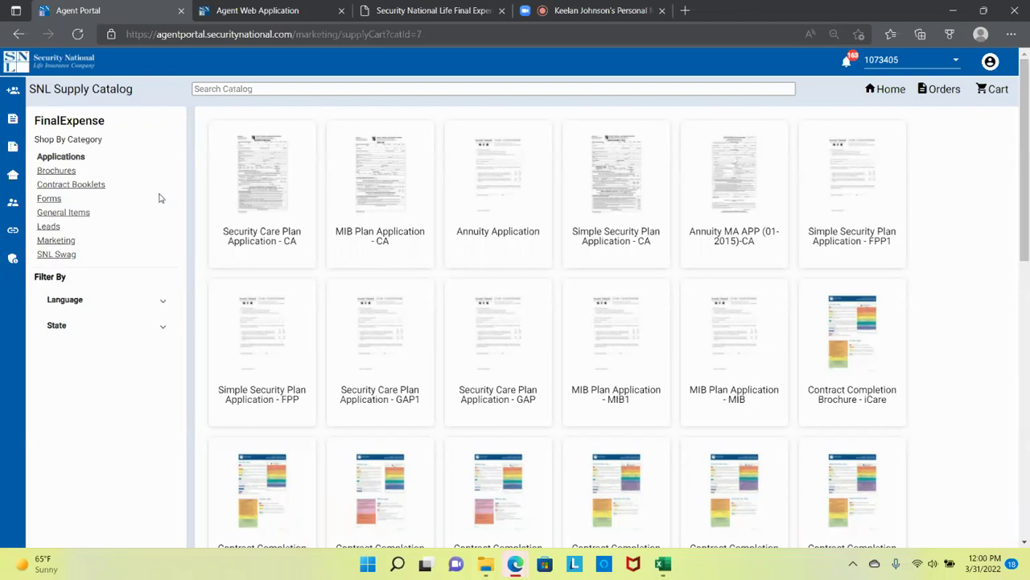
pyautogui.click(104, 300)
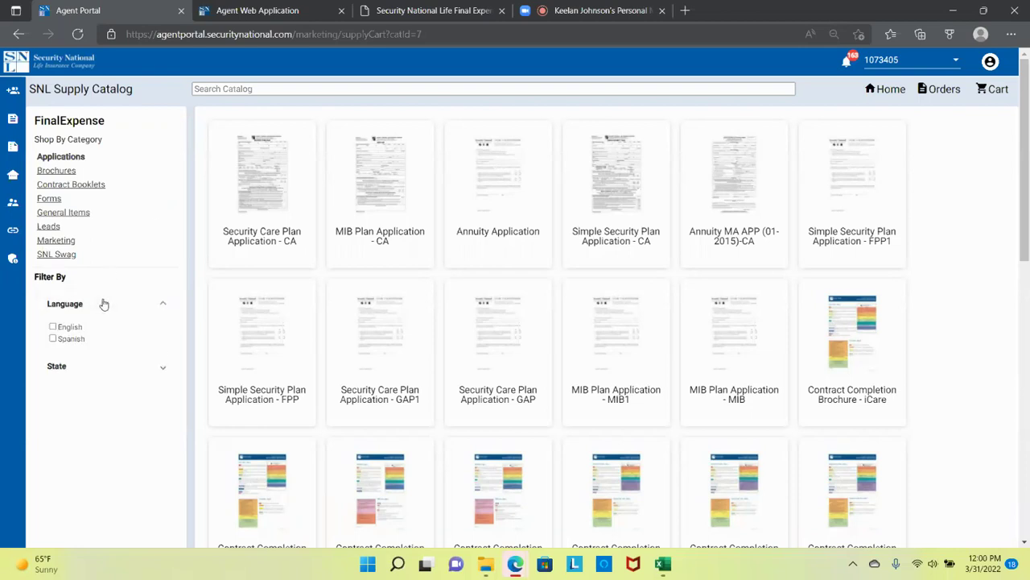
pyautogui.click(79, 339)
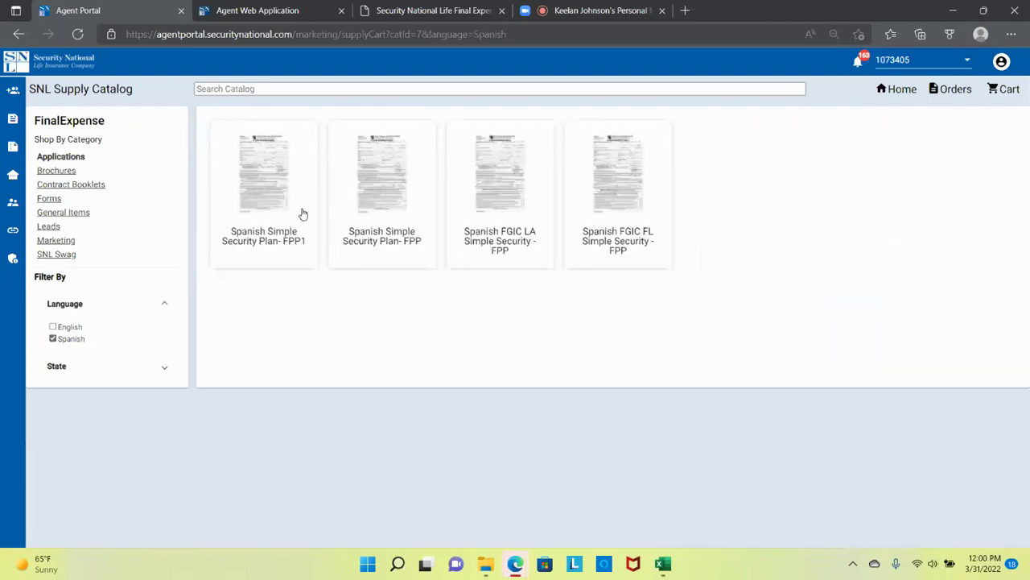
pyautogui.click(132, 368)
pyautogui.click(69, 489)
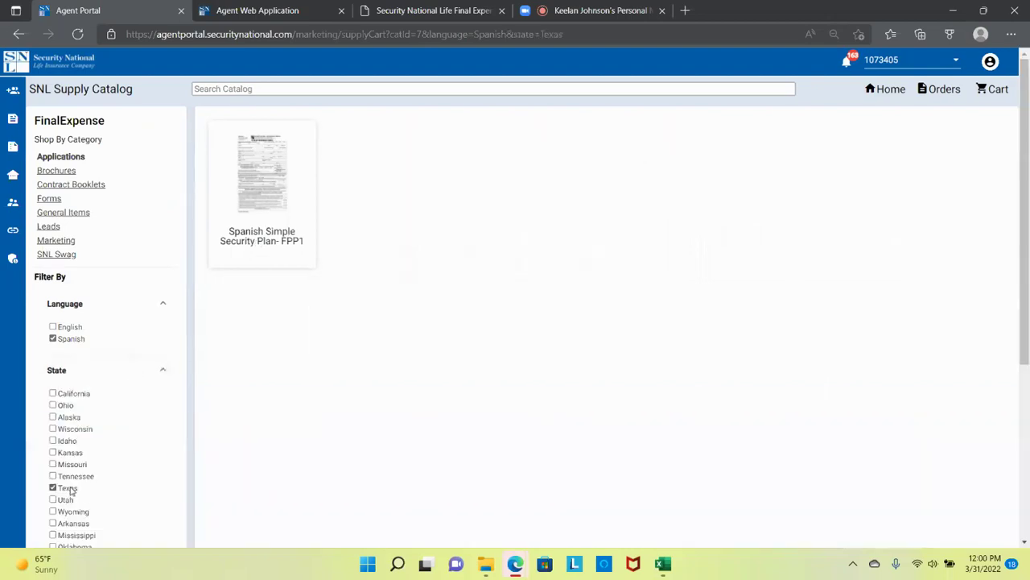
# - Open the Spanish Simple Security Plan- FPP1 application's PDF, look through its medical questions and authorization pages, and close it
pyautogui.click(282, 186)
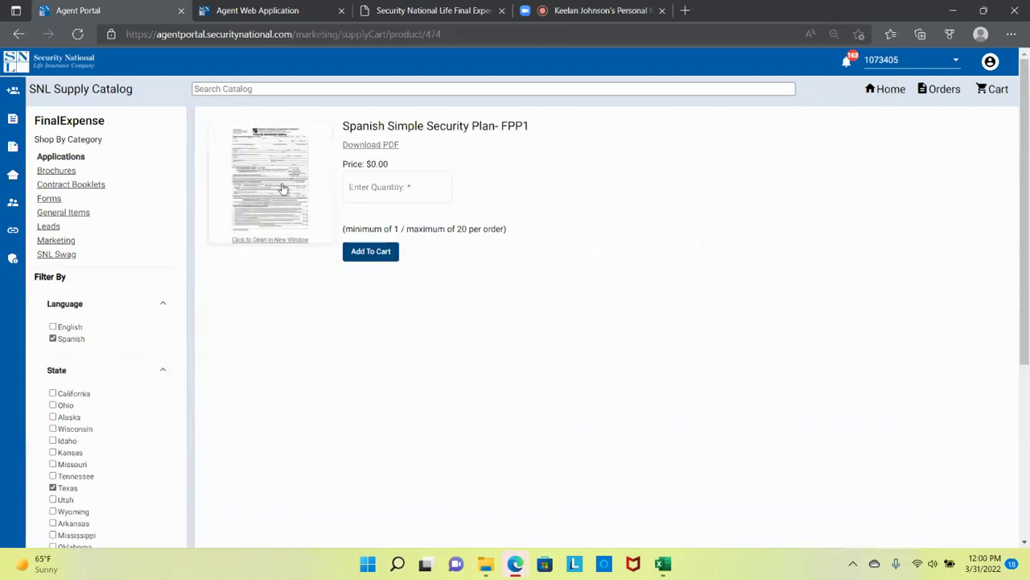
pyautogui.click(372, 146)
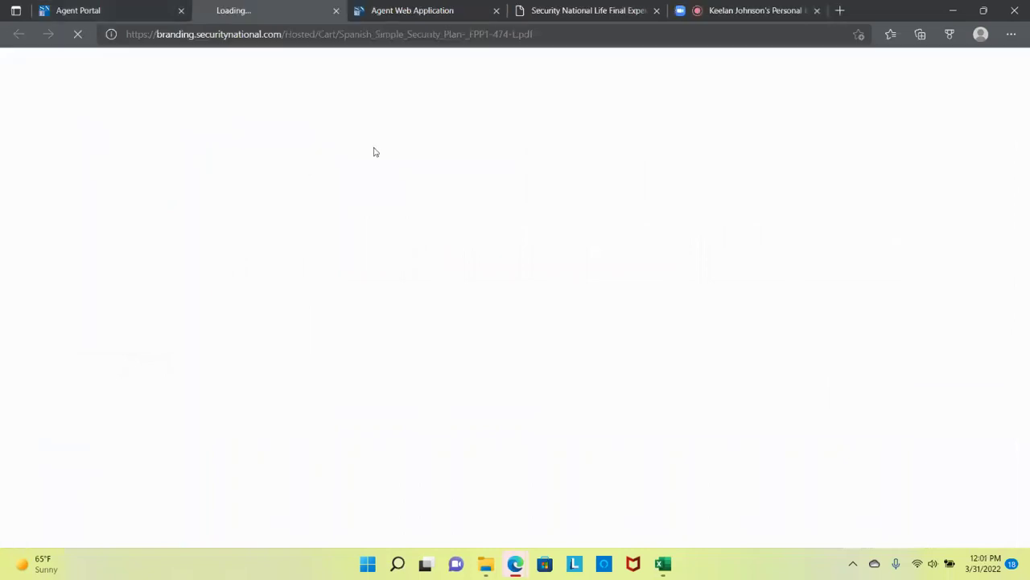
pyautogui.scroll(-5, 512, 319)
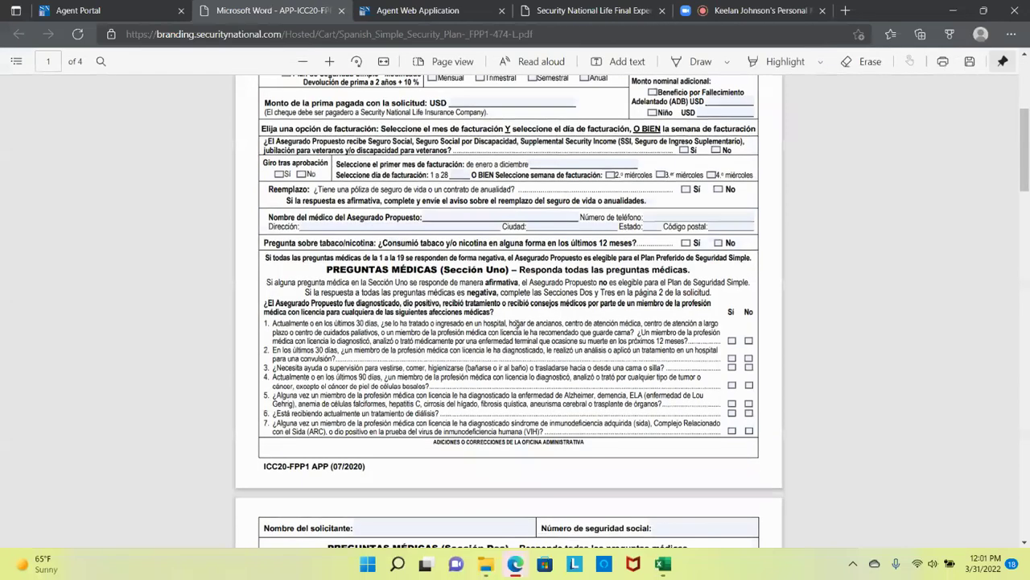
pyautogui.scroll(-15, 516, 323)
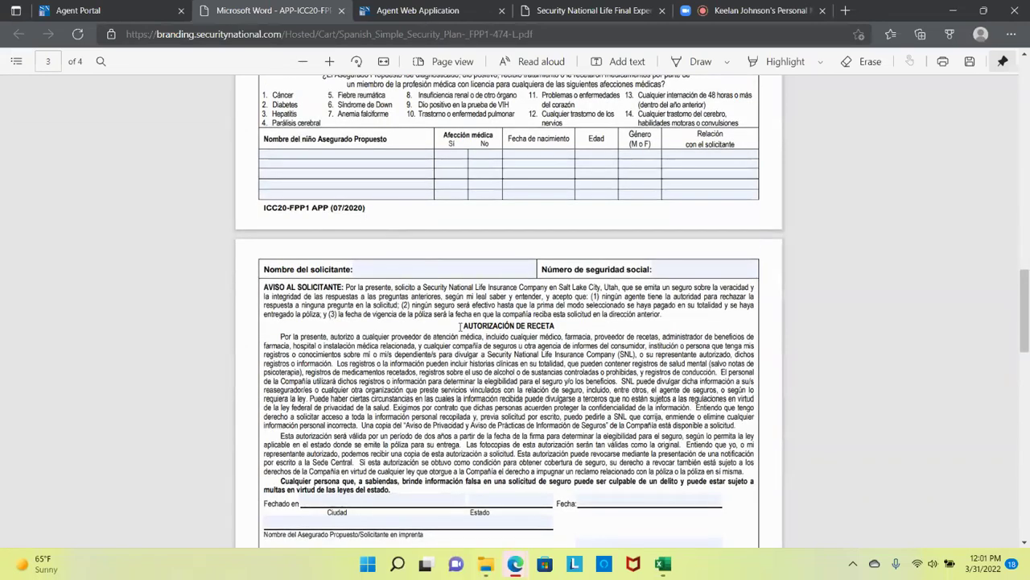
pyautogui.scroll(-8, 462, 330)
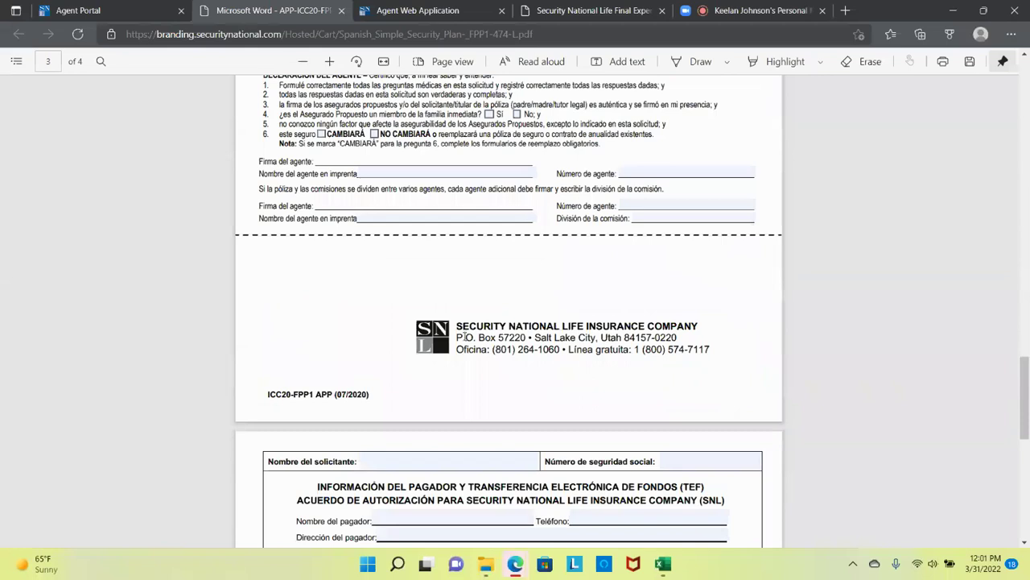
pyautogui.scroll(10, 465, 337)
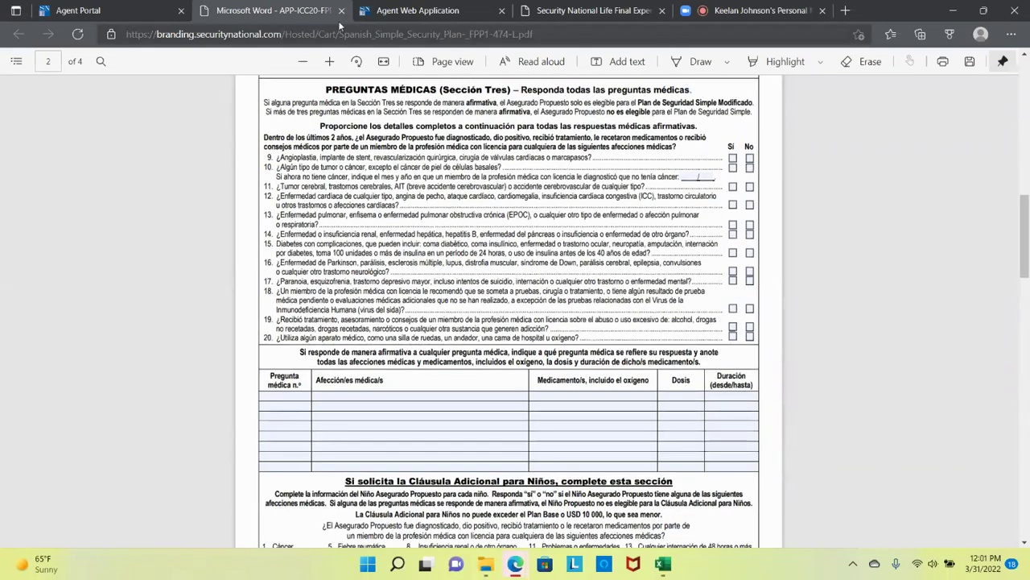
pyautogui.click(341, 11)
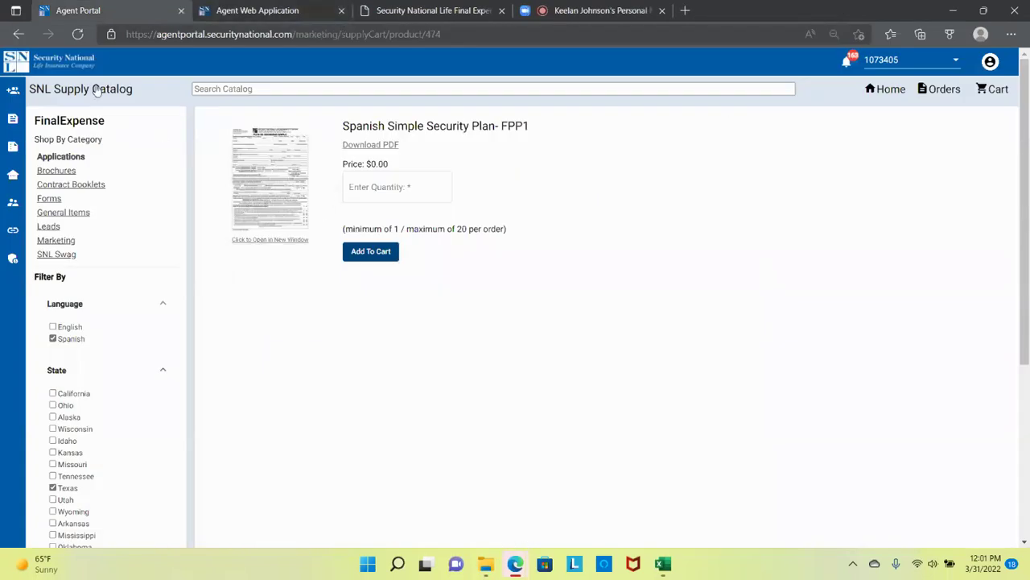
# - Return to the filtered catalog, add English to the language filter, and open the Contract Completion Brochure - FPP1 PDF
pyautogui.click(18, 33)
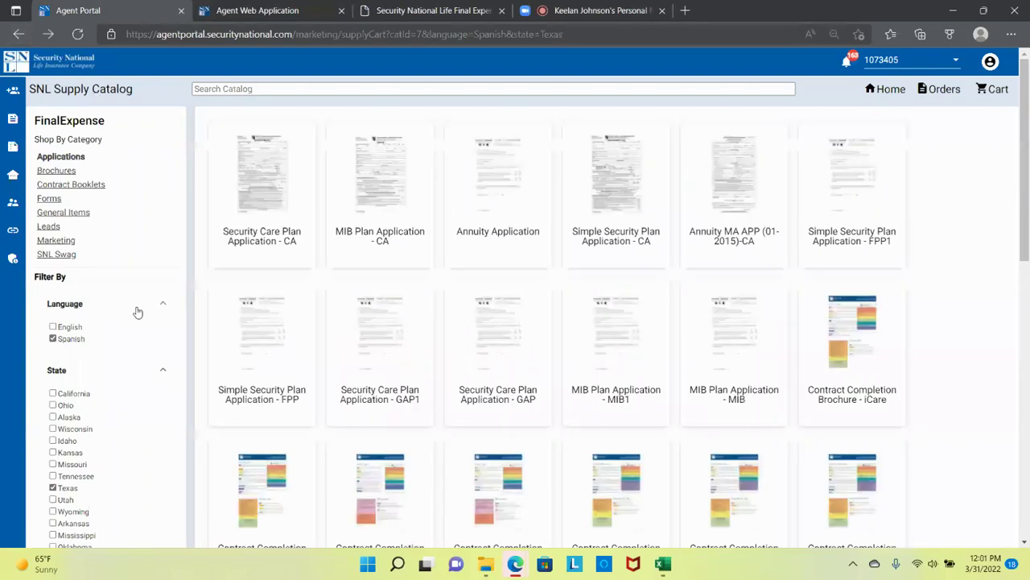
pyautogui.click(66, 332)
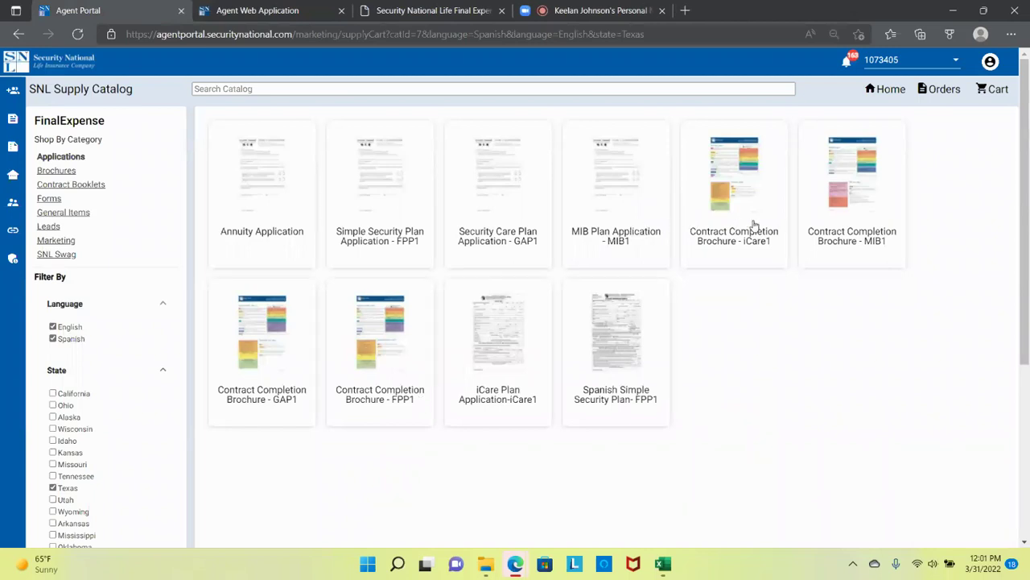
pyautogui.click(383, 347)
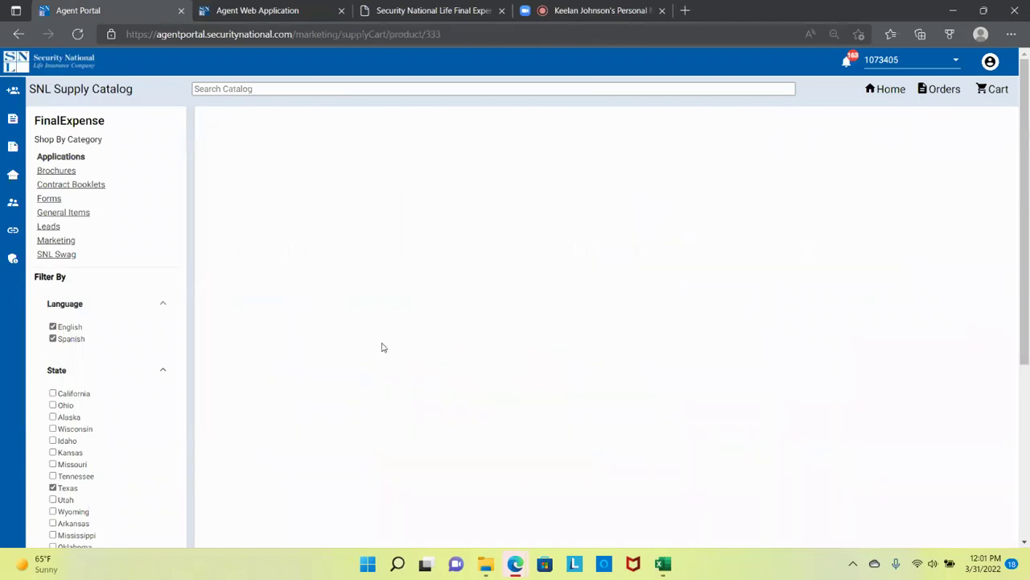
pyautogui.click(381, 163)
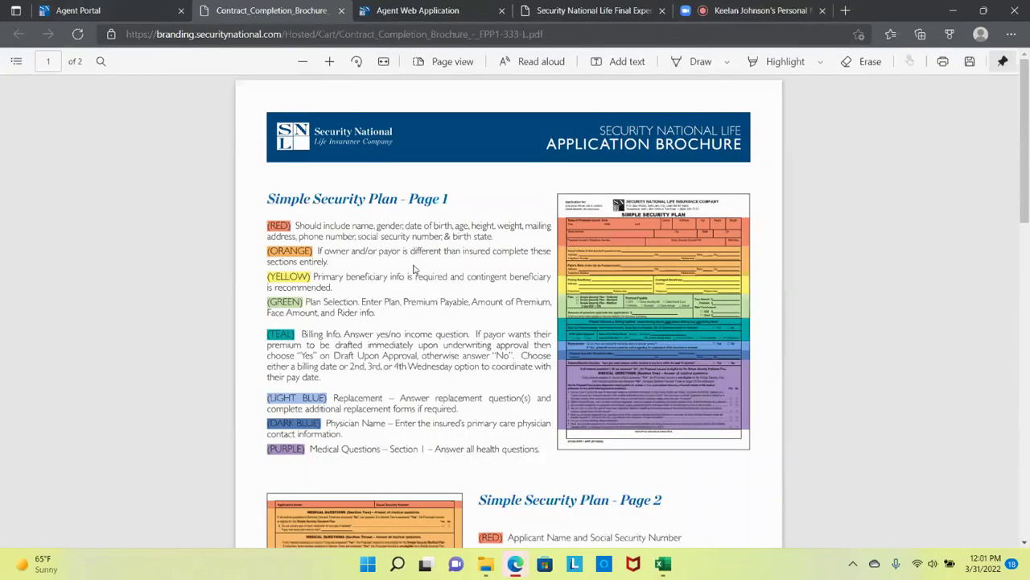
# - Enlarge the application brochure, read its color-coded instructions for Simple Security Plan pages 1 to 4, and close it
pyautogui.click(1011, 34)
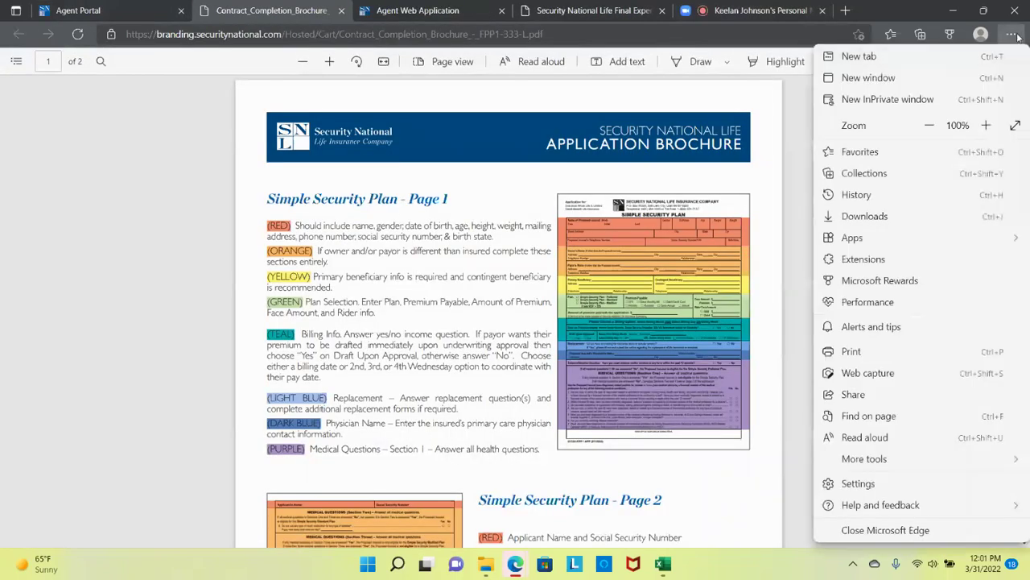
pyautogui.click(986, 126)
pyautogui.click(985, 126)
pyautogui.click(986, 126)
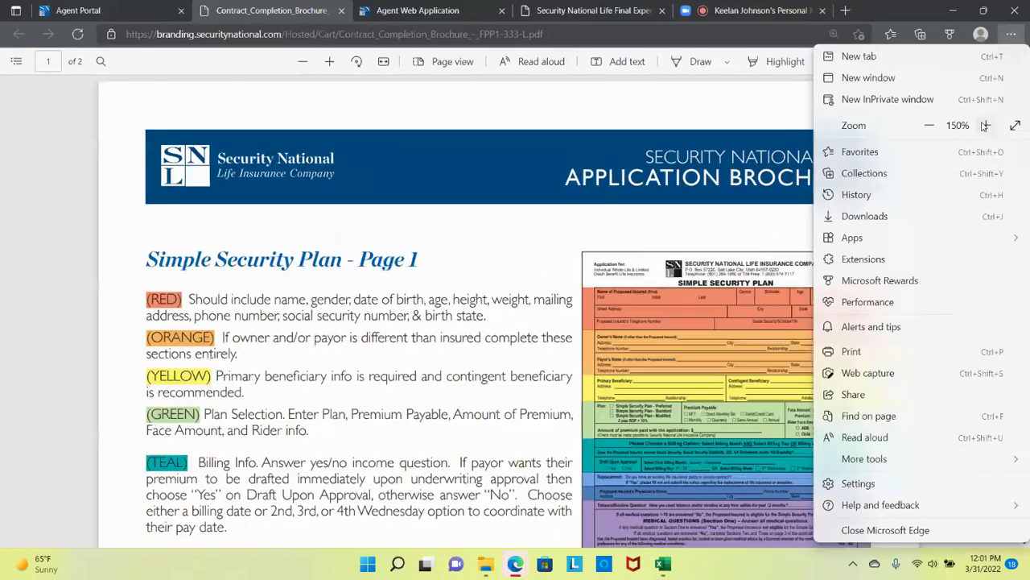
pyautogui.click(986, 126)
pyautogui.scroll(-1, 689, 303)
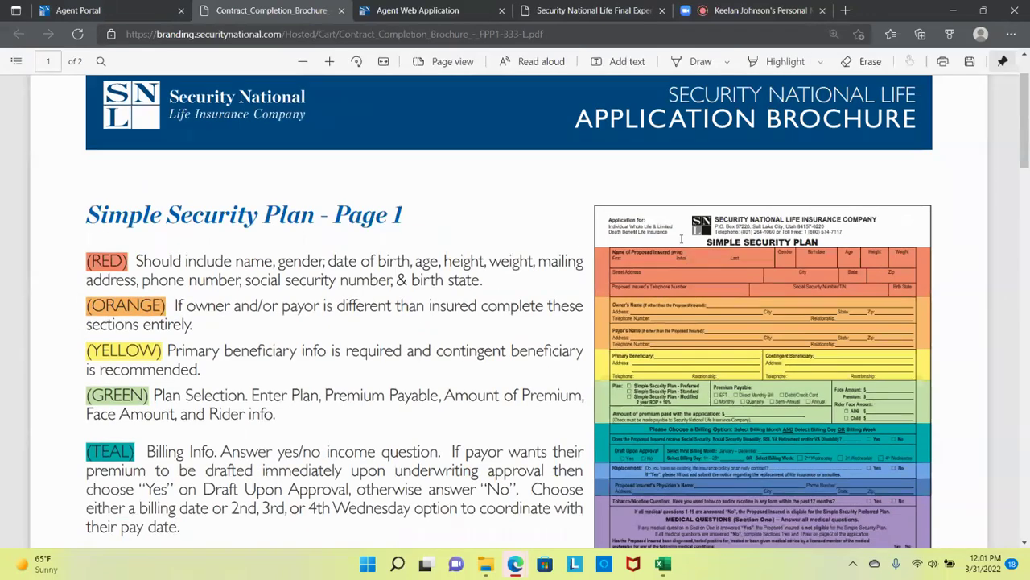
pyautogui.scroll(-1, 680, 239)
pyautogui.scroll(-1, 680, 239)
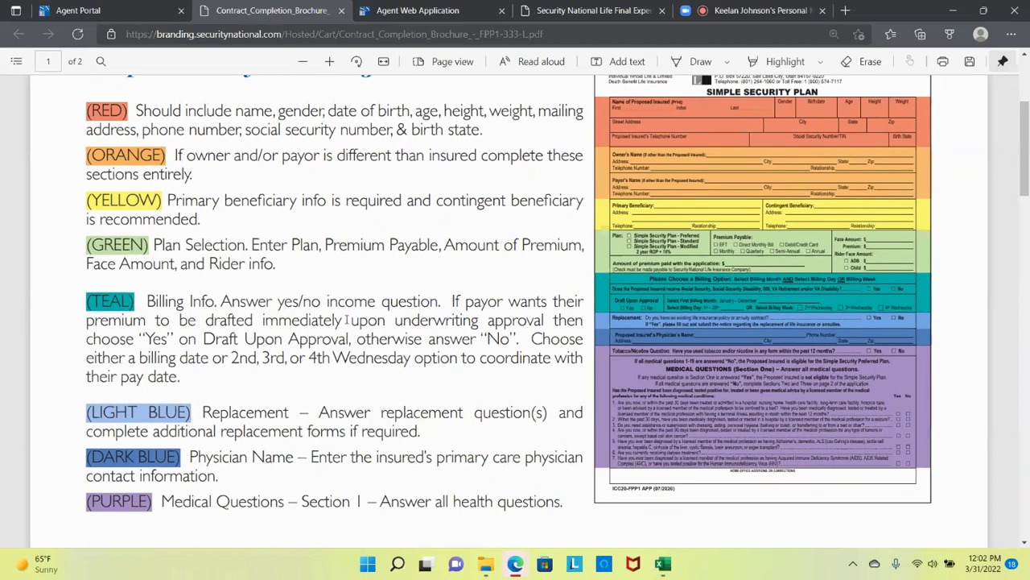
pyautogui.scroll(-2, 354, 304)
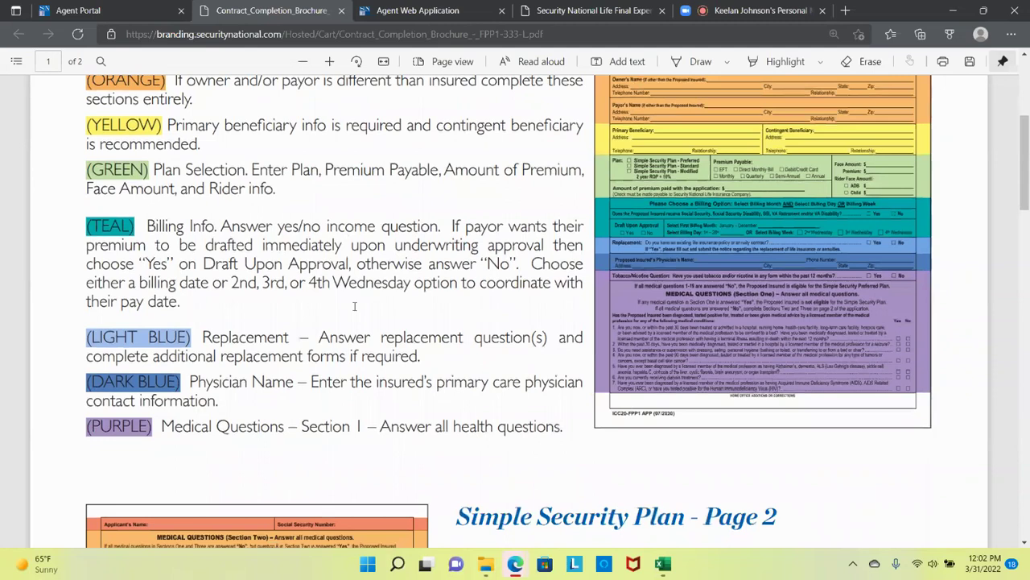
pyautogui.scroll(-2, 354, 304)
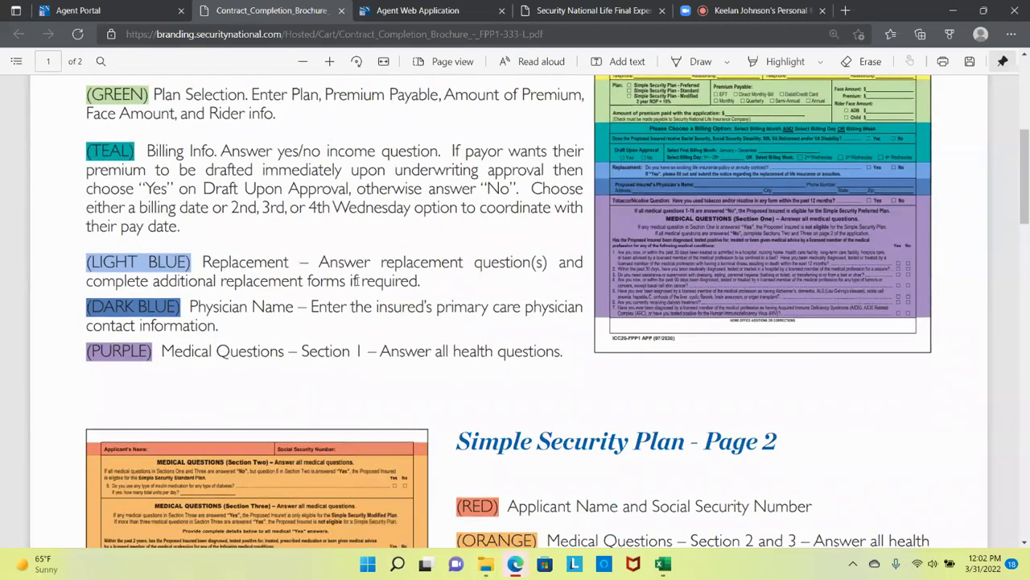
pyautogui.scroll(-12, 356, 280)
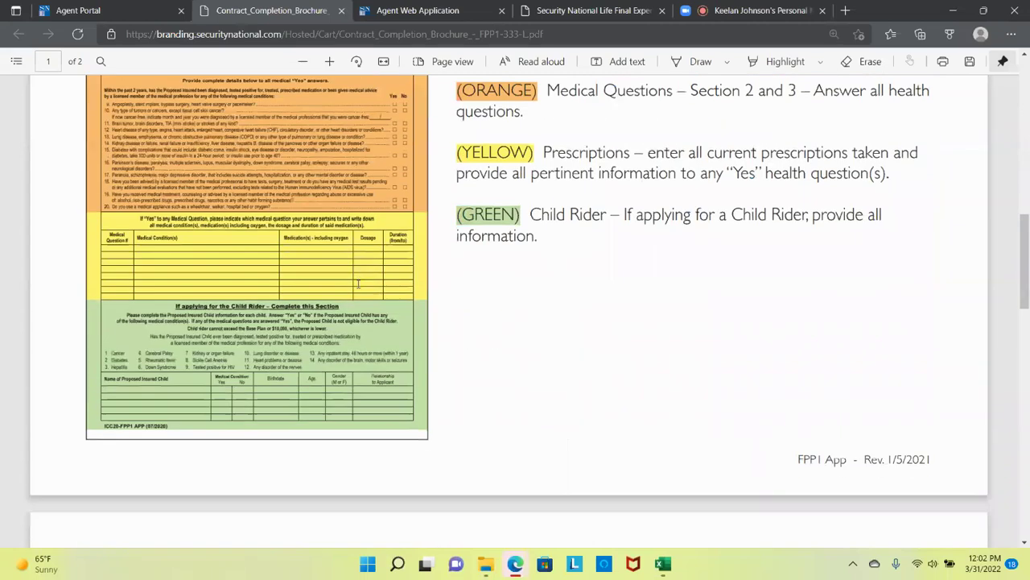
pyautogui.scroll(-12, 358, 284)
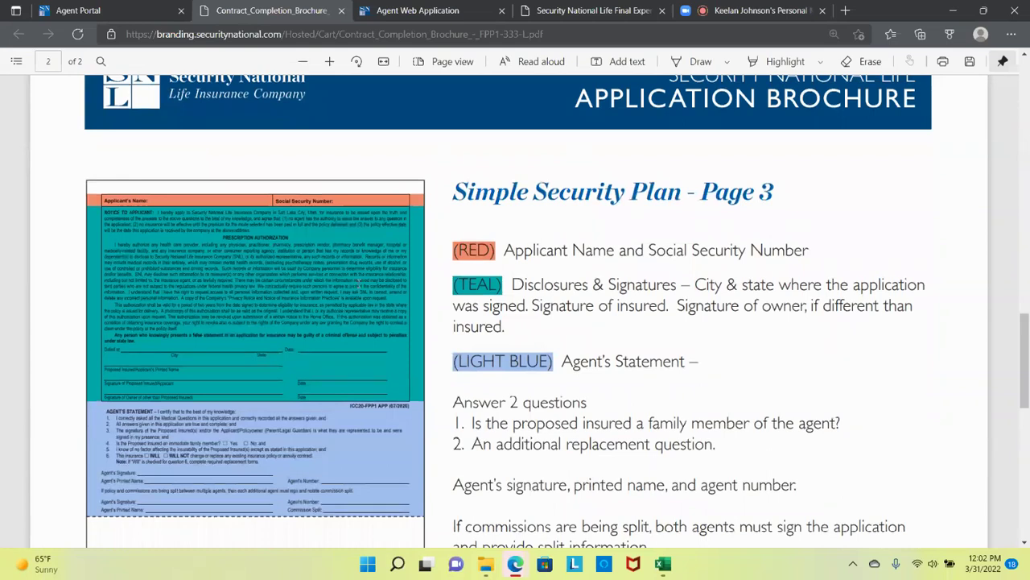
pyautogui.scroll(-14, 357, 280)
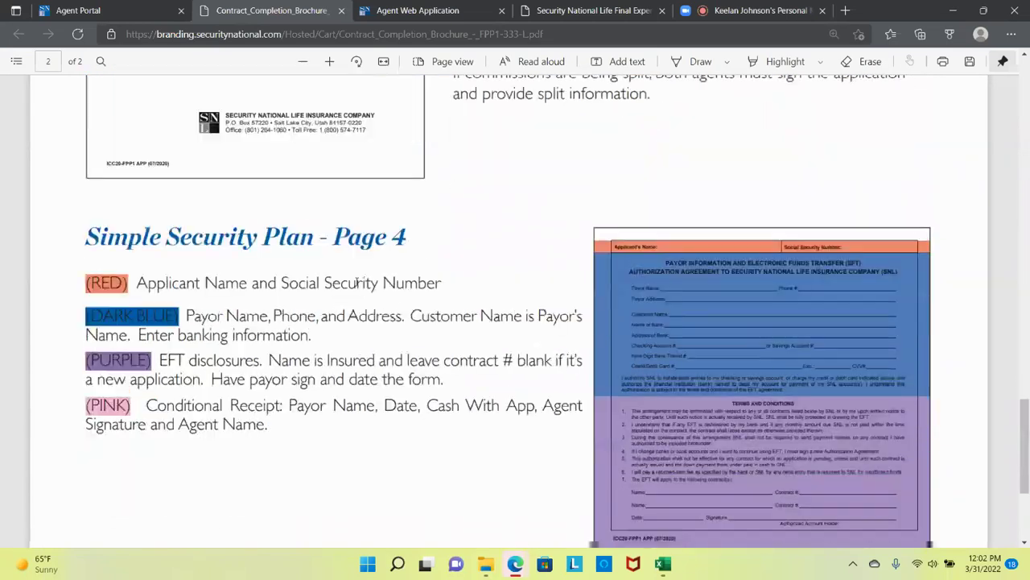
pyautogui.click(341, 12)
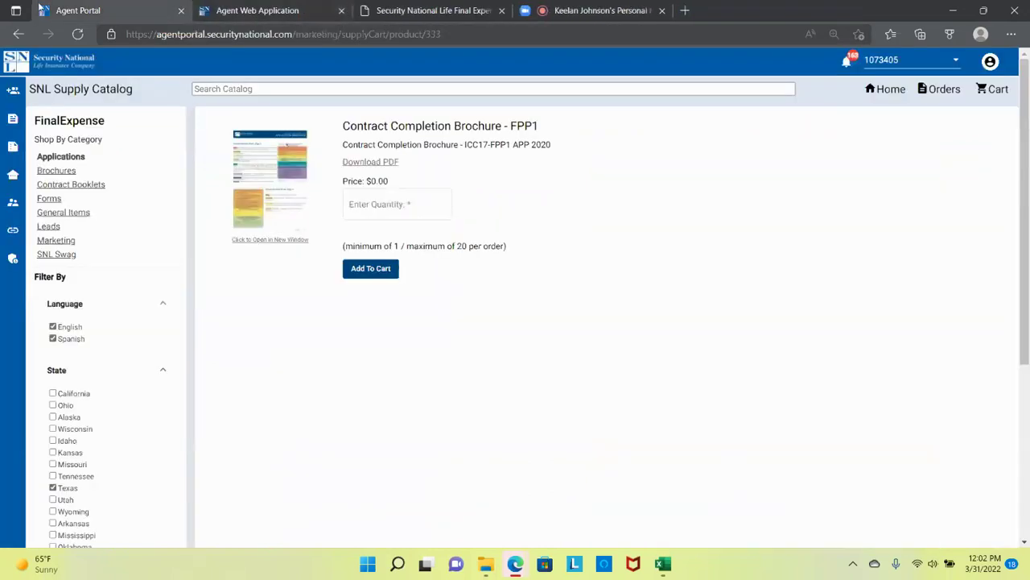
# - Return to the supply catalog and remove Spanish from the language filter, keeping English and Texas selected
pyautogui.click(20, 35)
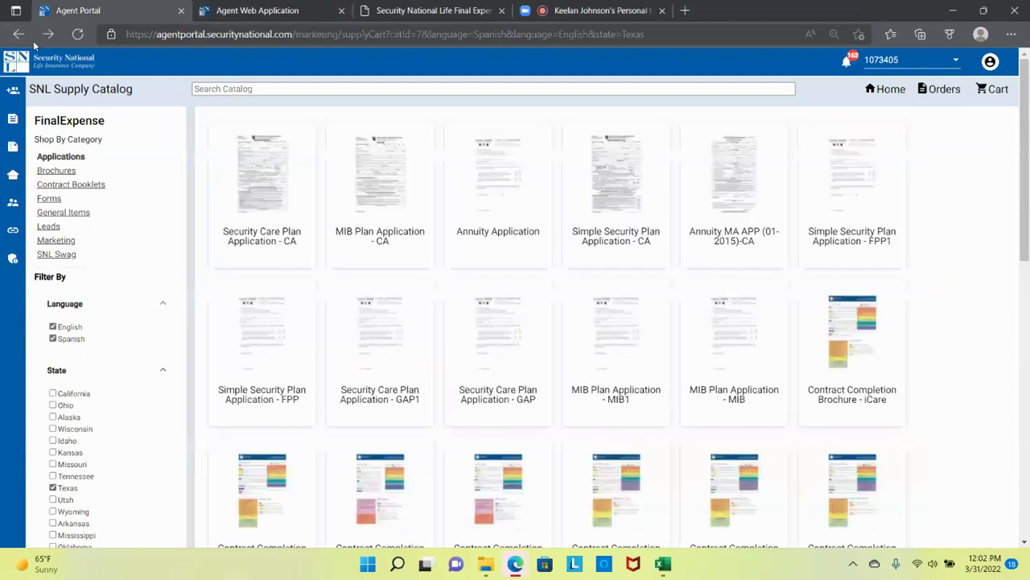
pyautogui.scroll(-2, 108, 290)
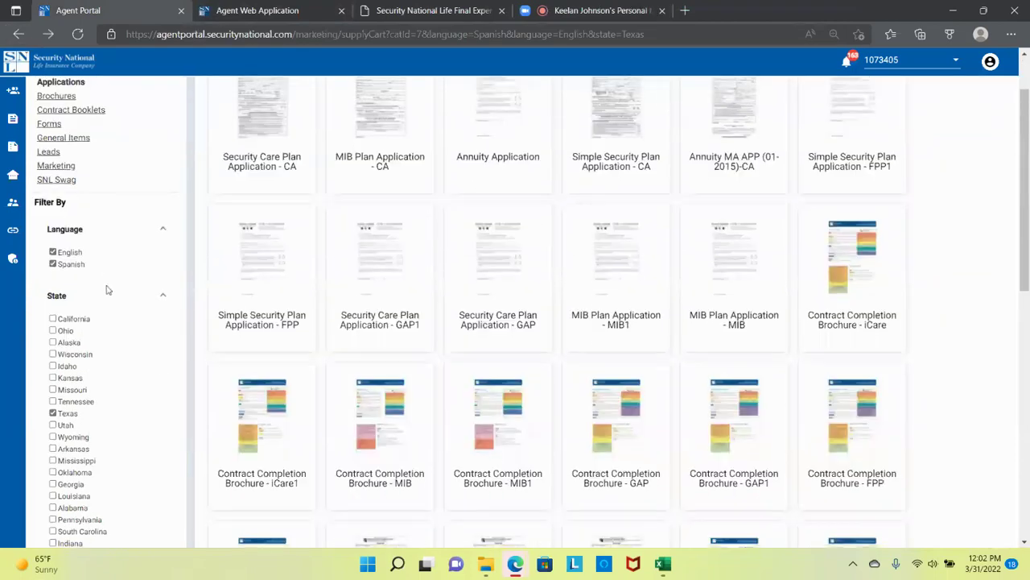
pyautogui.scroll(2, 108, 290)
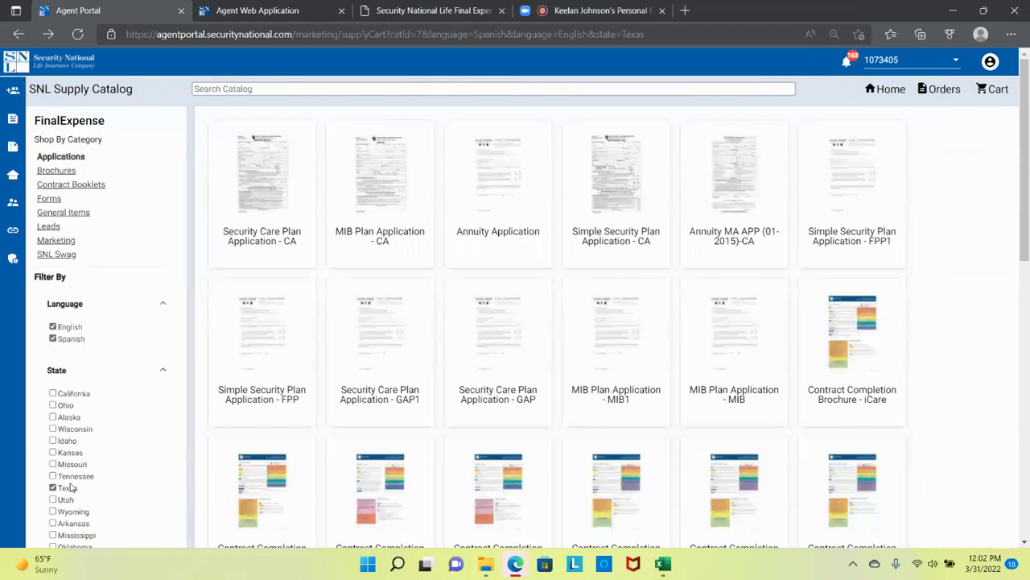
pyautogui.click(71, 339)
pyautogui.doubleClick(71, 339)
pyautogui.click(74, 341)
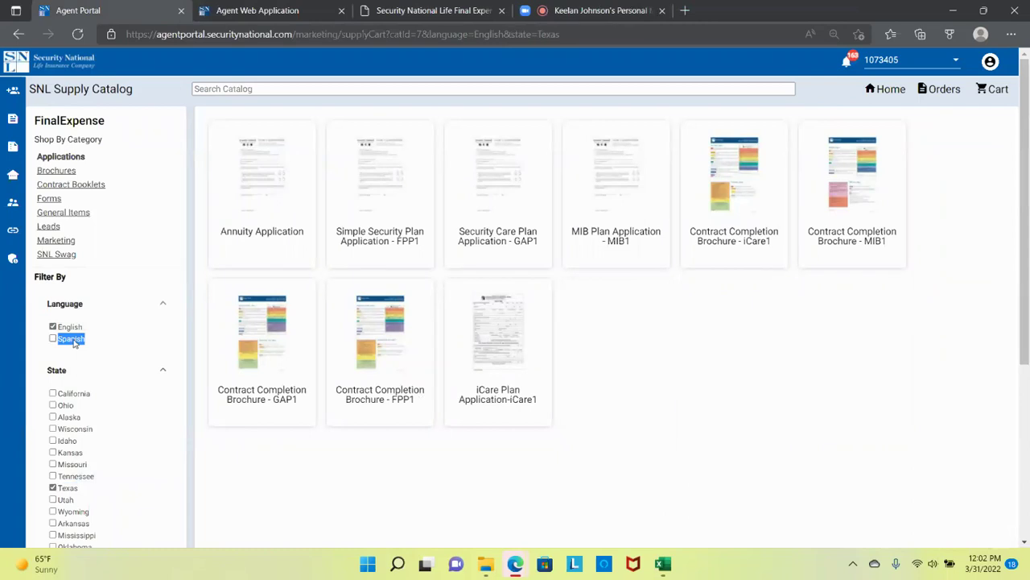
# - Add 15 copies of the Simple Security Plan Application - FPP1 to the shopping cart
pyautogui.click(373, 183)
pyautogui.click(387, 203)
pyautogui.write('15')
pyautogui.click(354, 275)
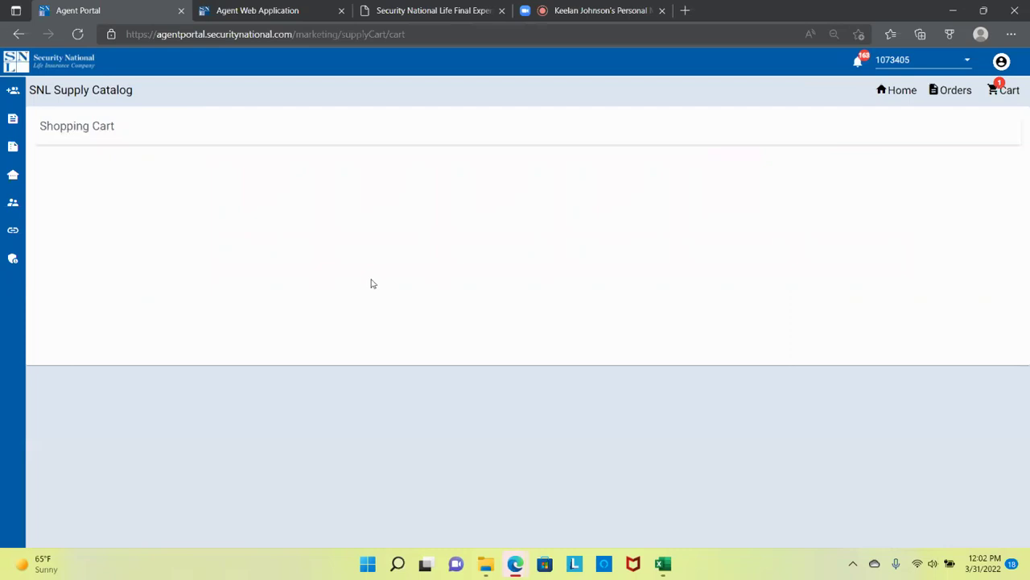
# - Return from the cart to the Applications category and filter the catalog by English and Texas
pyautogui.click(98, 248)
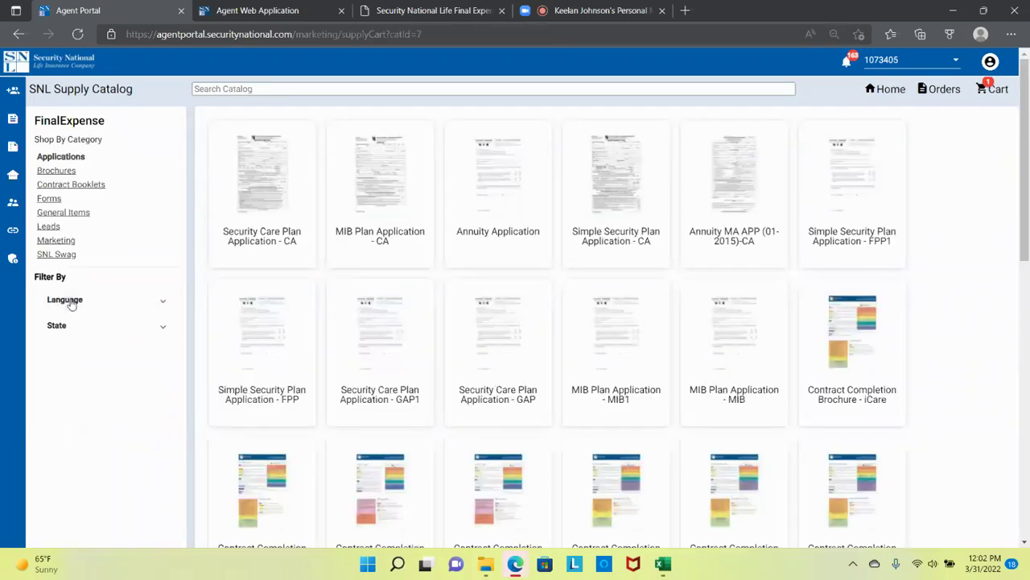
pyautogui.click(71, 304)
pyautogui.click(69, 327)
pyautogui.click(73, 373)
pyautogui.scroll(-1, 69, 403)
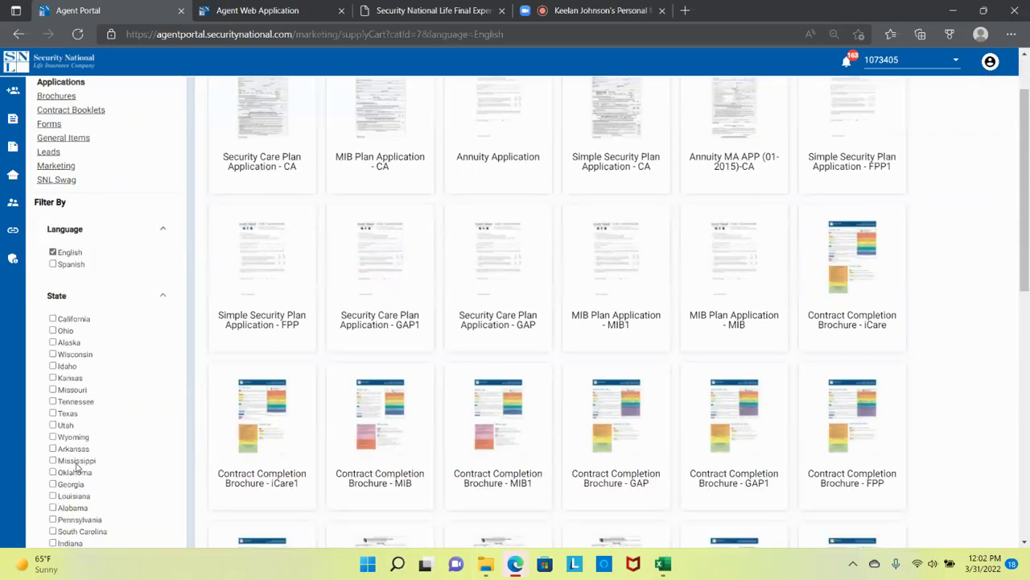
pyautogui.click(71, 414)
pyautogui.scroll(1, 161, 391)
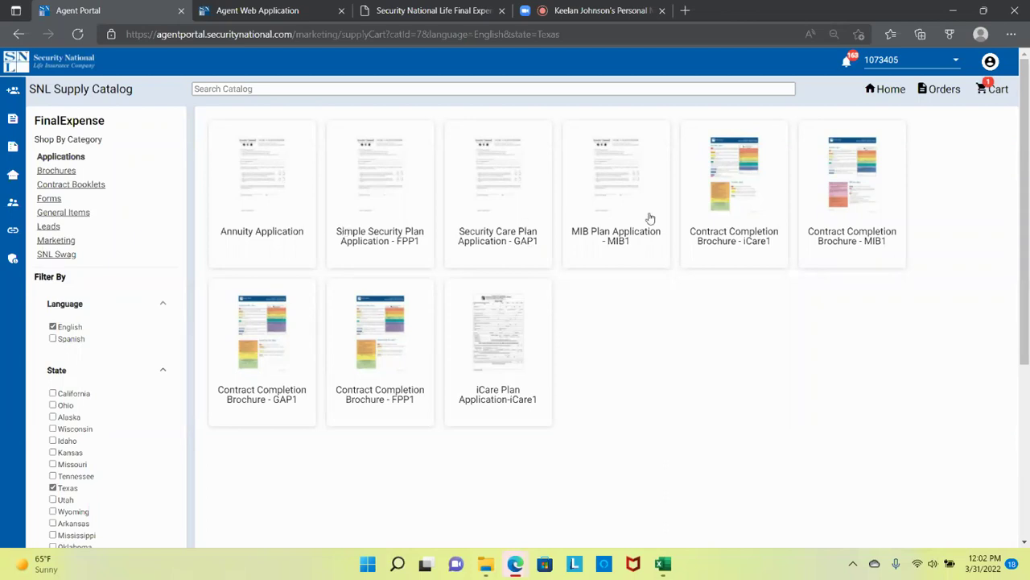
# - Open the Brochures category, view the Final Expense Brochure's product page, and return to the brochure list
pyautogui.click(70, 172)
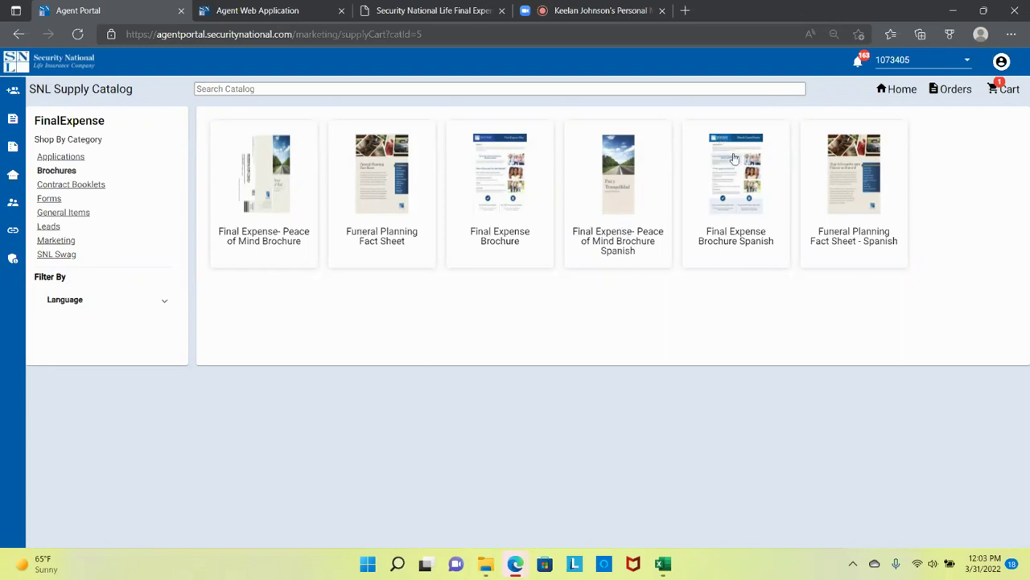
pyautogui.click(518, 194)
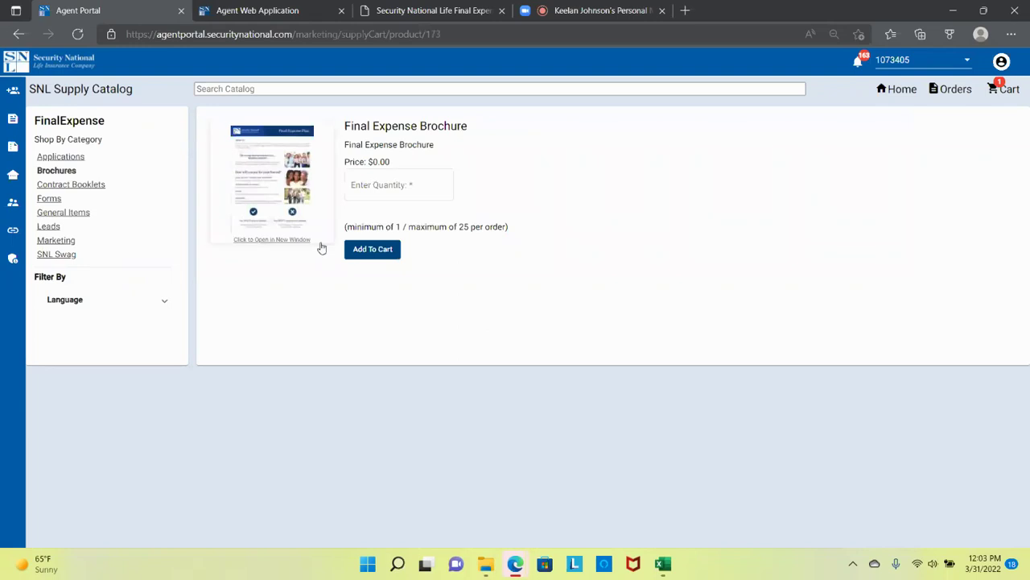
pyautogui.click(20, 34)
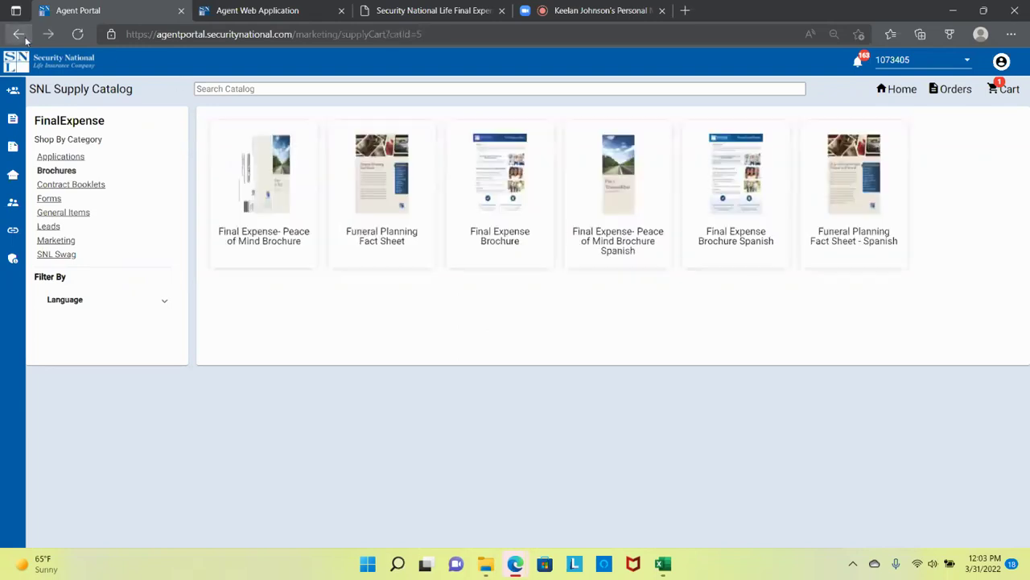
# - Open the Final Expense Brochure Spanish image in a new window, enlarge it, and close it
pyautogui.click(735, 194)
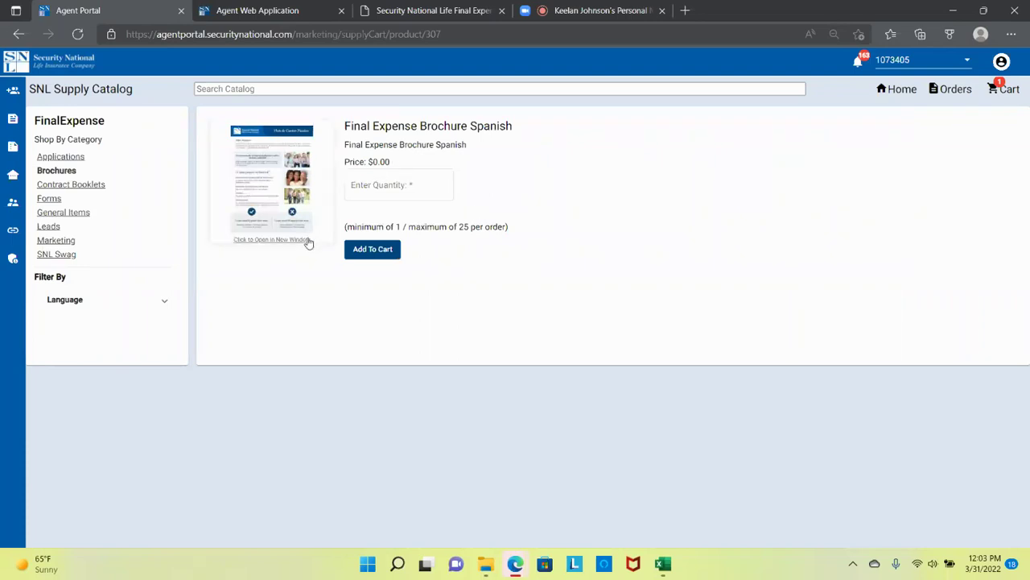
pyautogui.click(307, 241)
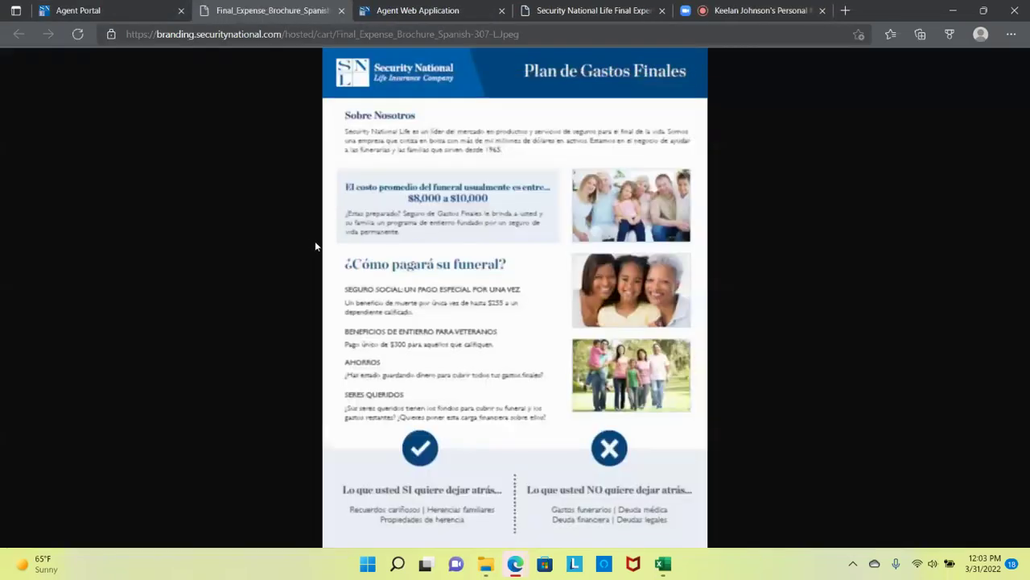
pyautogui.click(481, 260)
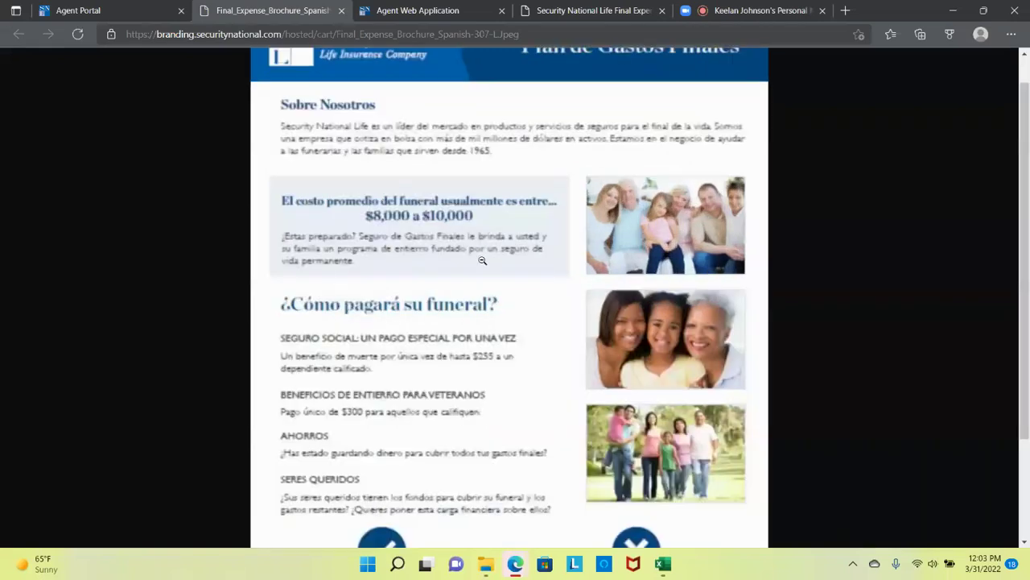
pyautogui.click(341, 10)
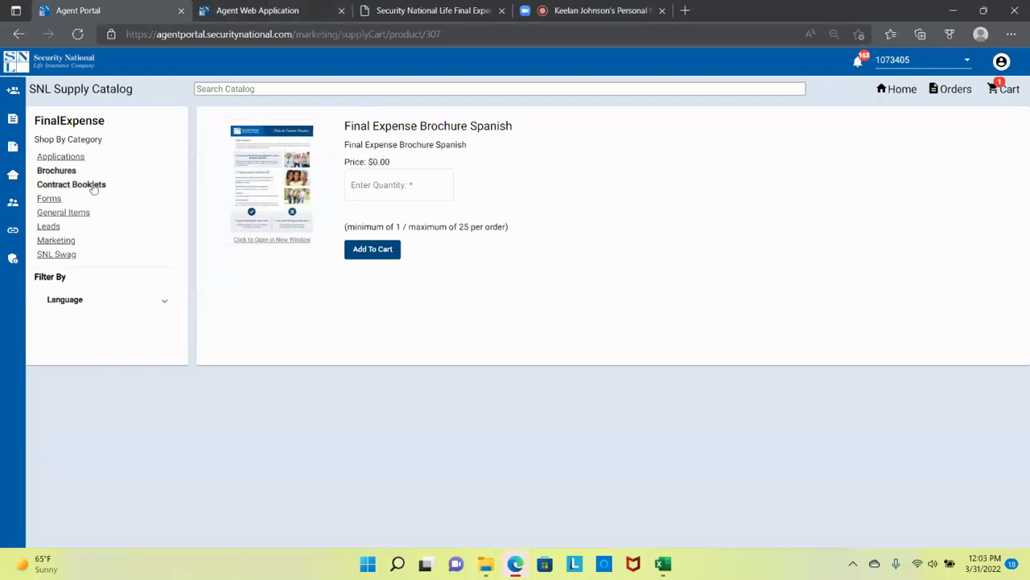
# - Return to the Brochures category, preview the Funeral Planning Fact Sheet - Spanish in a new window, and close it
pyautogui.click(69, 174)
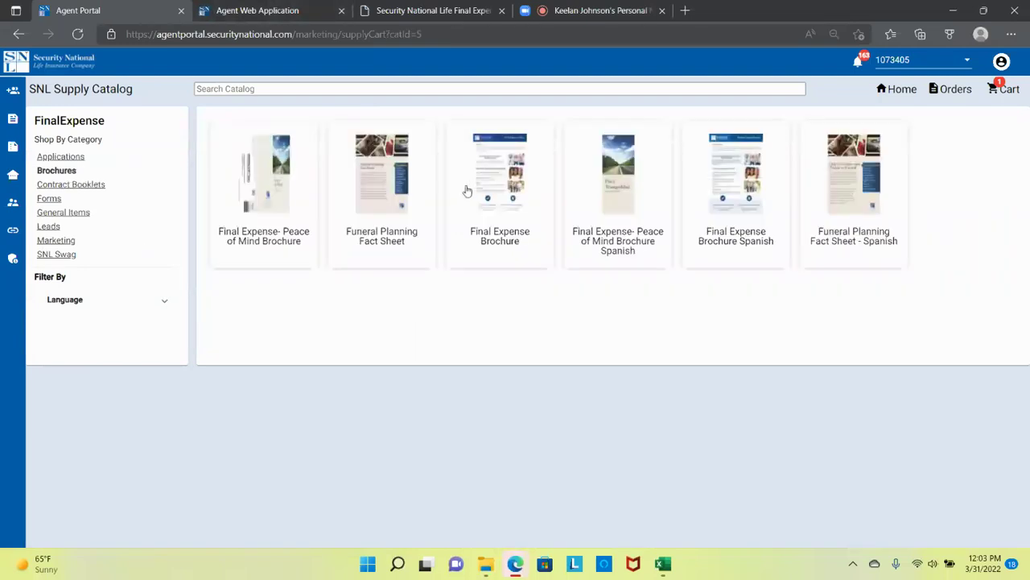
pyautogui.click(838, 212)
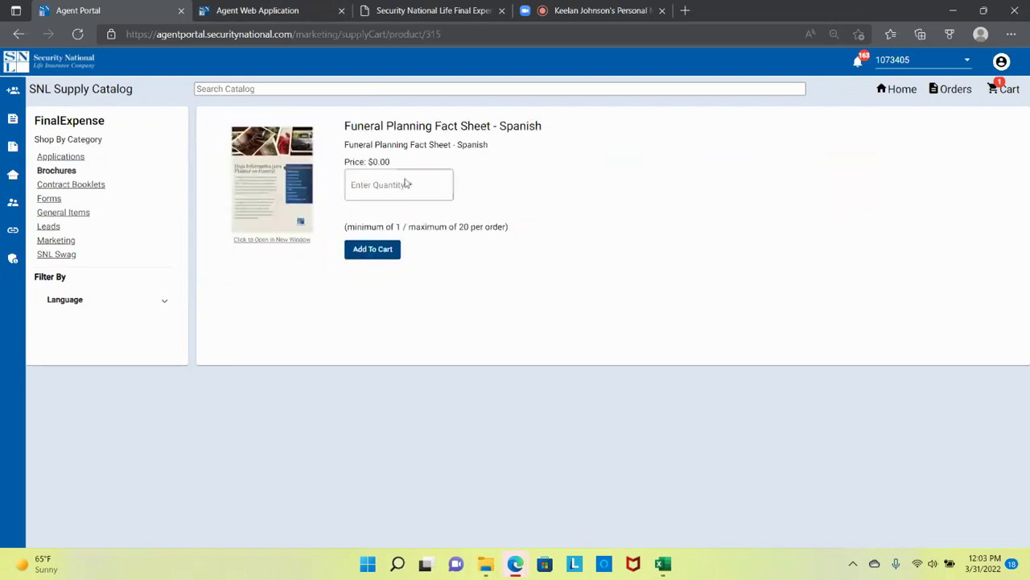
pyautogui.click(290, 239)
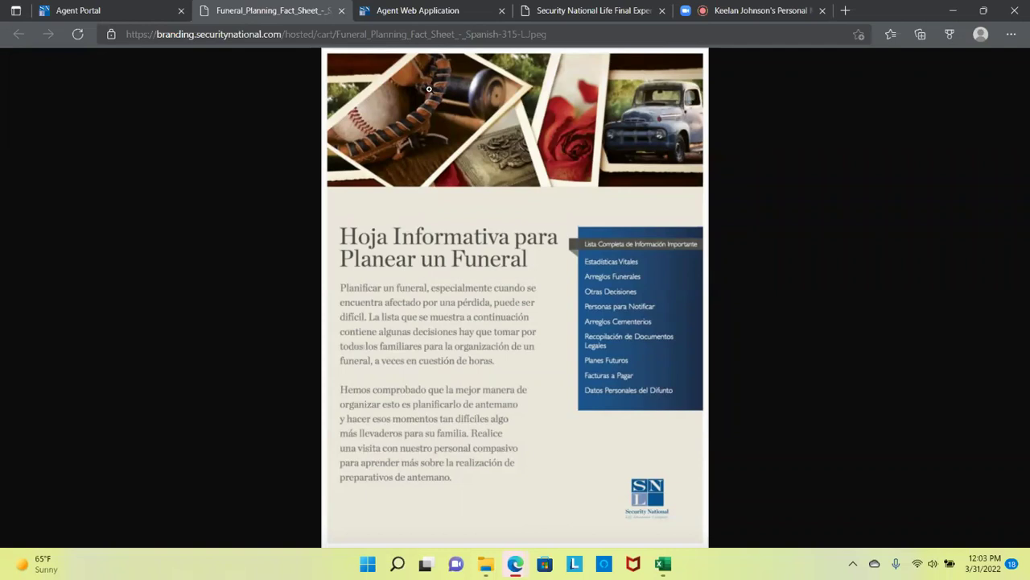
pyautogui.click(341, 11)
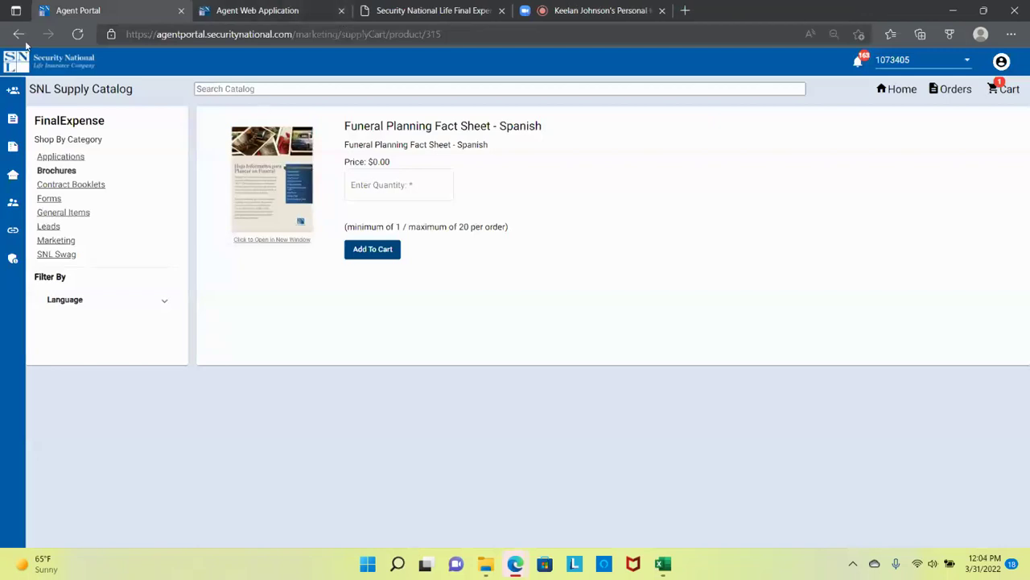
# - Go back to the brochure list, preview the Final Expense- Peace of Mind Brochure Spanish in a new window, and close it
pyautogui.click(18, 34)
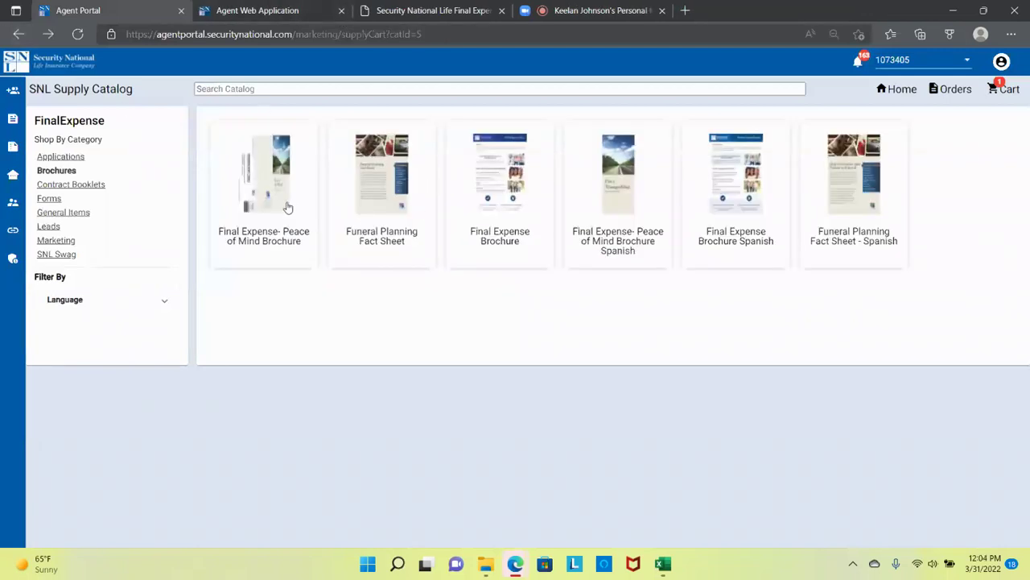
pyautogui.click(612, 218)
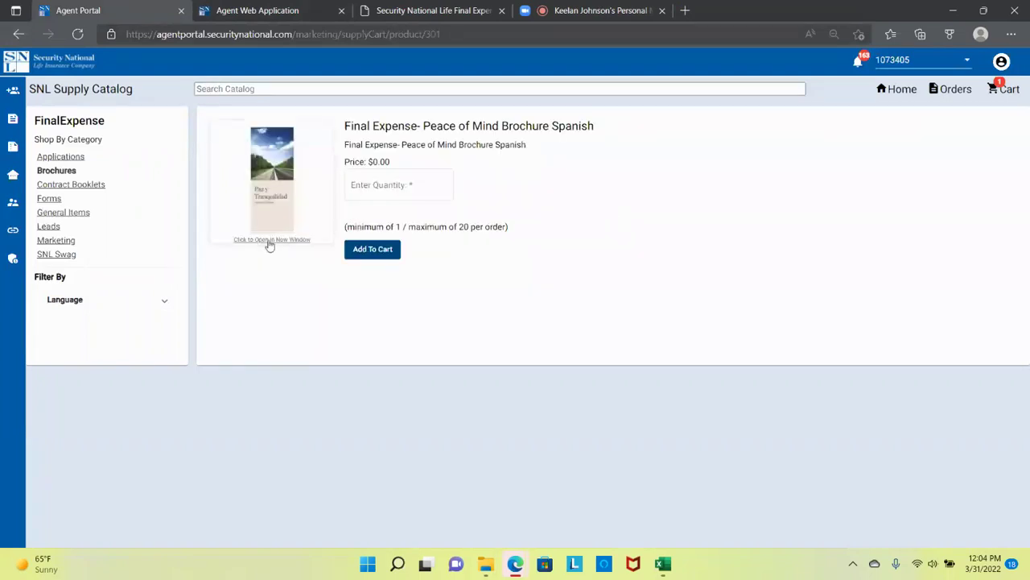
pyautogui.click(270, 242)
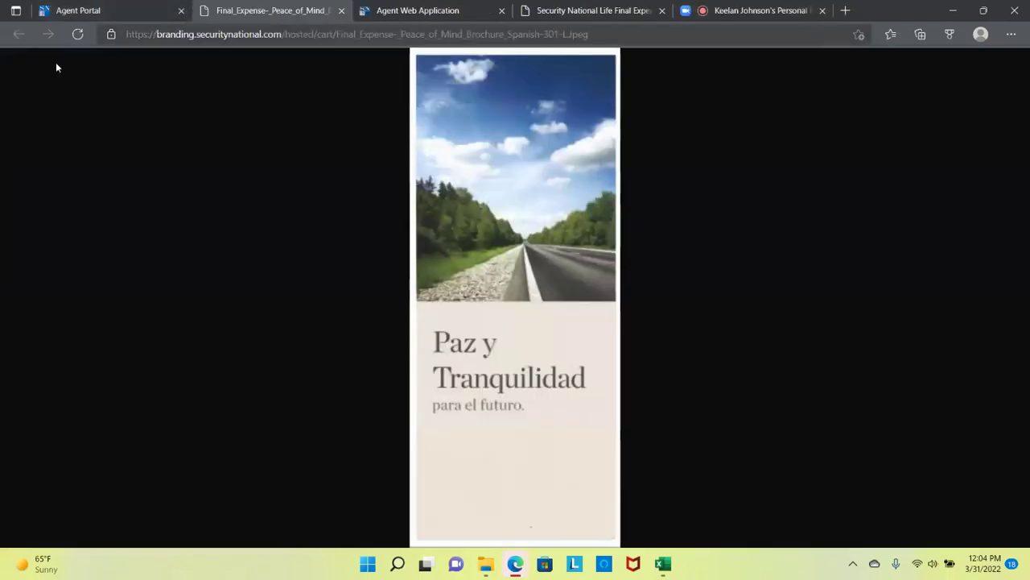
pyautogui.click(341, 11)
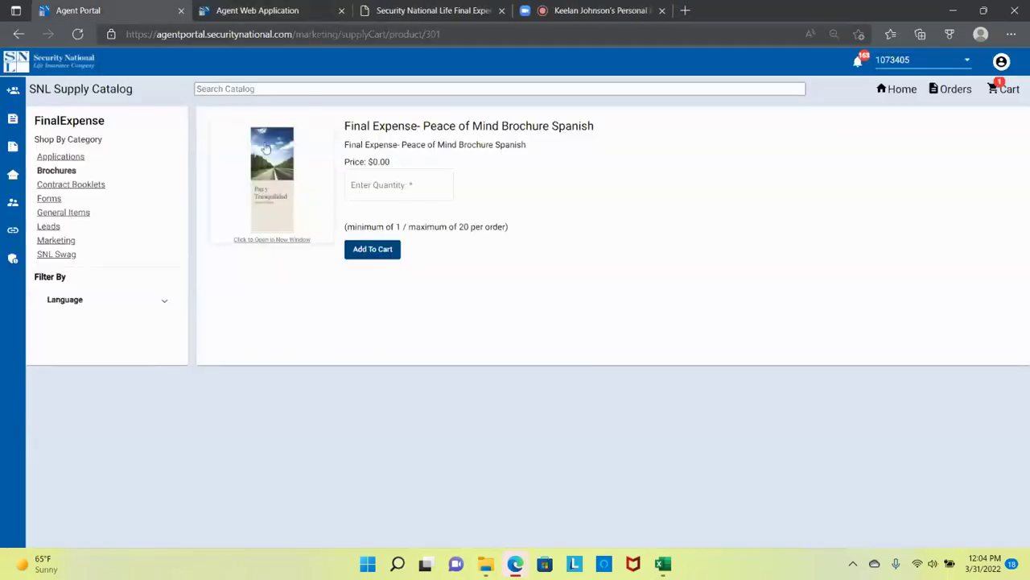
# - Preview the English Final Expense- Peace of Mind Brochure in a new window, and return to the Brochures category
pyautogui.click(18, 34)
pyautogui.click(268, 192)
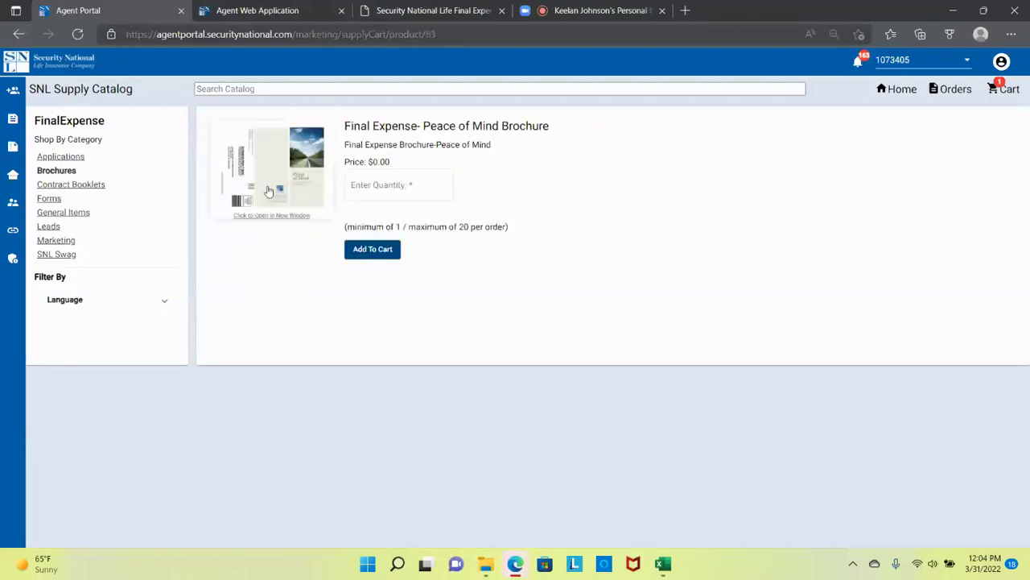
pyautogui.click(281, 218)
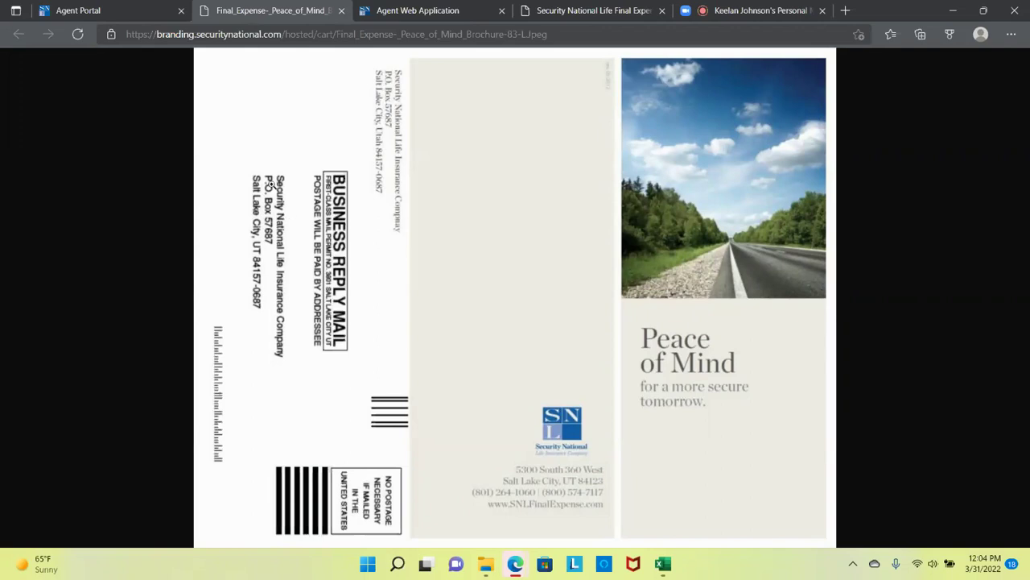
pyautogui.click(156, 14)
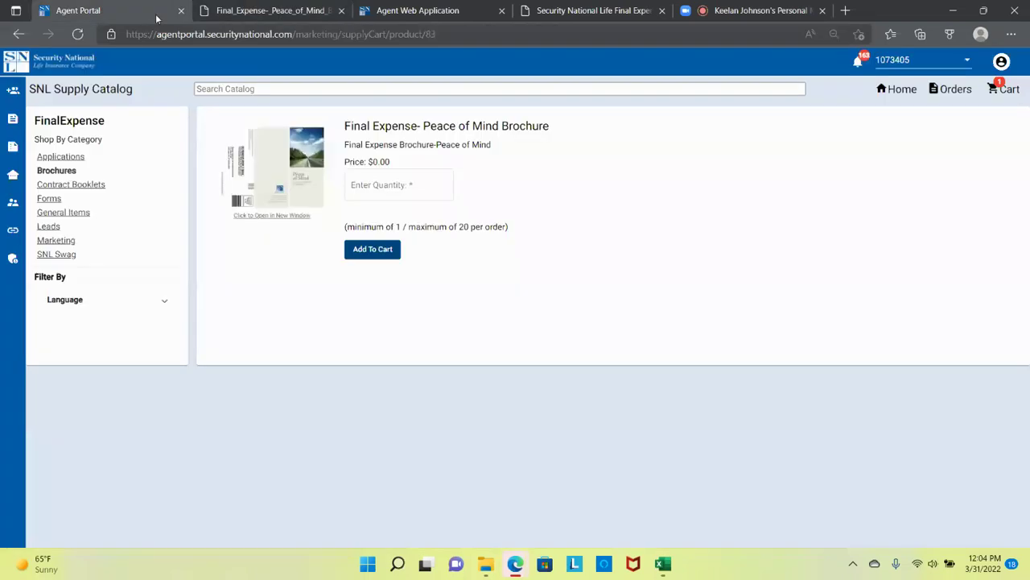
pyautogui.click(67, 176)
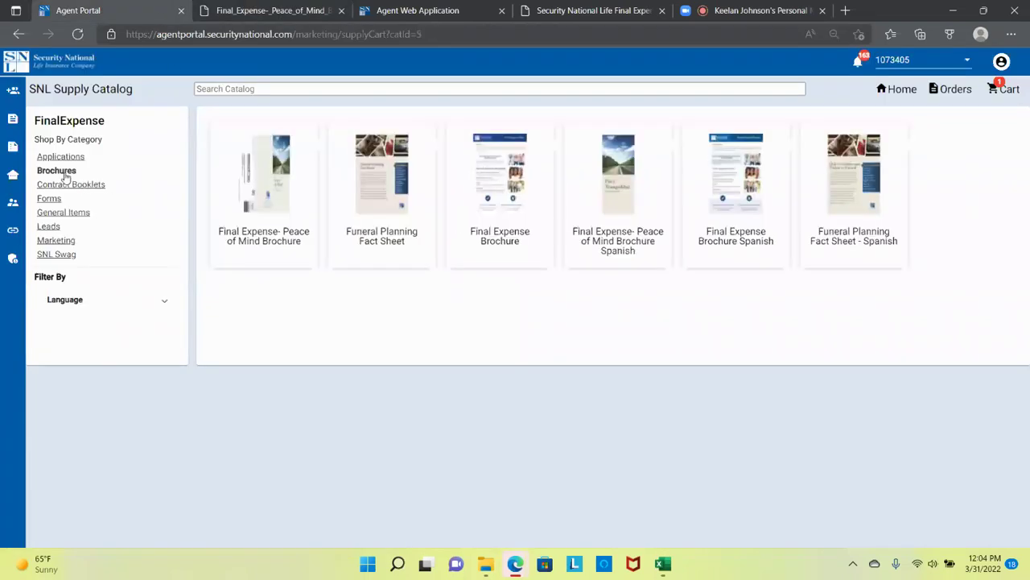
# - Browse the Forms and Leads categories, and review the order fields on the Facebook Leads page
pyautogui.click(50, 201)
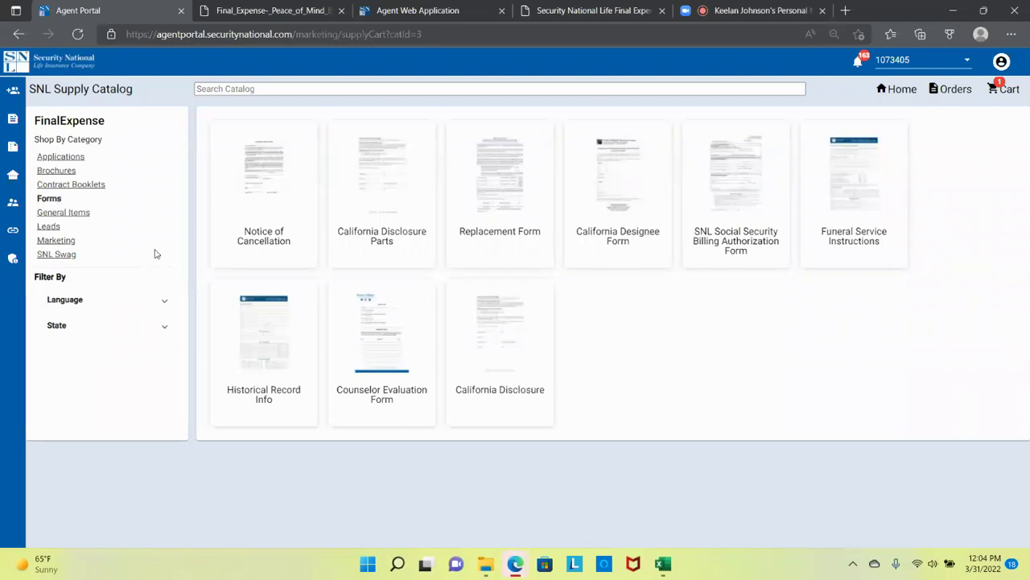
pyautogui.click(50, 227)
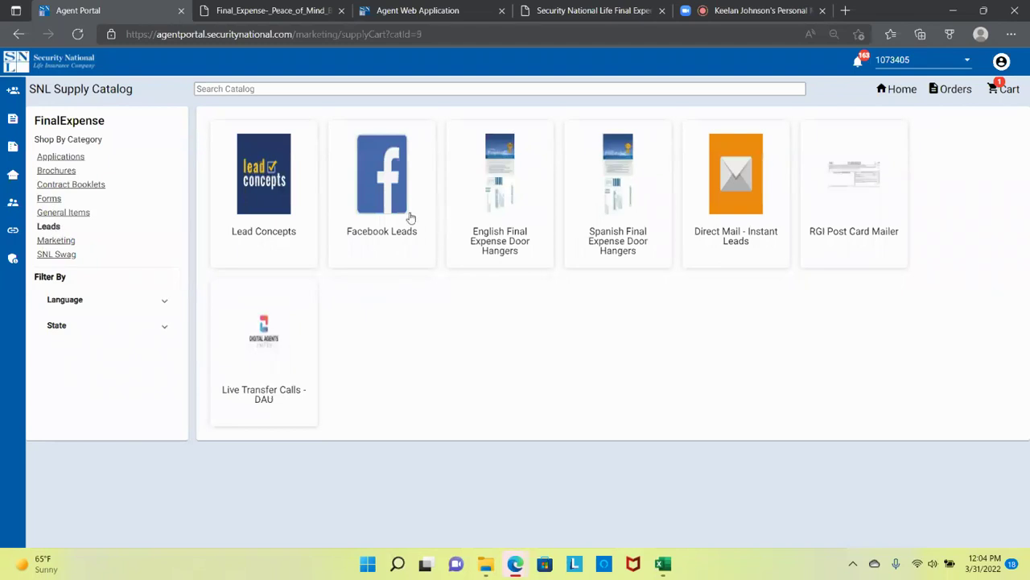
pyautogui.click(410, 217)
pyautogui.scroll(-1, 472, 209)
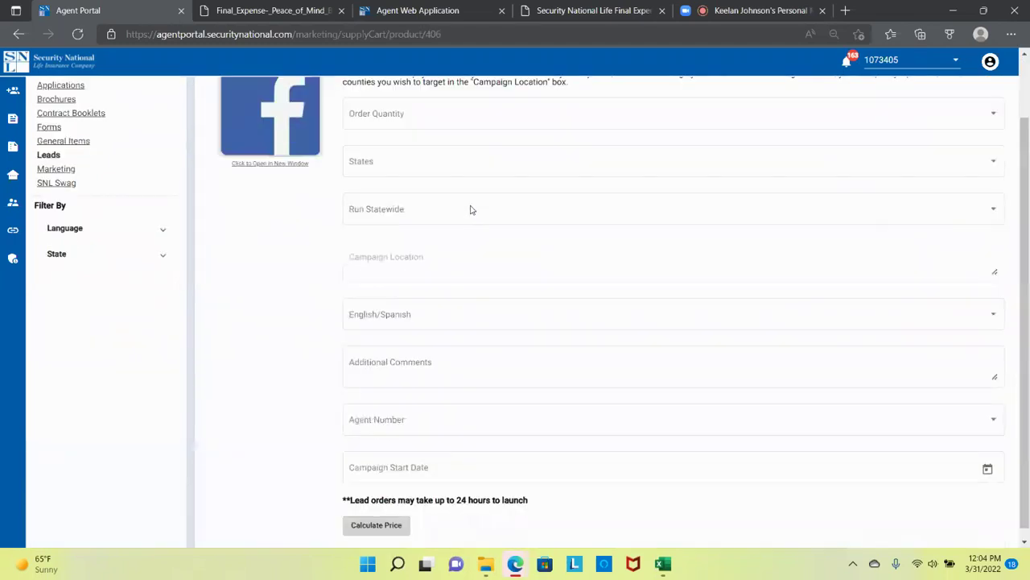
pyautogui.scroll(1, 474, 218)
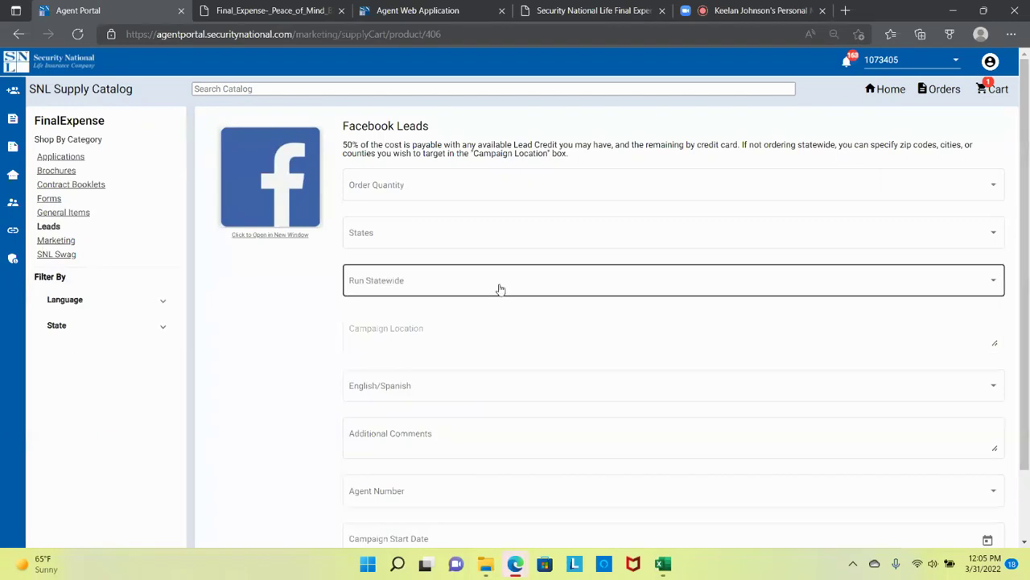
# - Browse Marketing and SNL Swag, preview the SNL Polo Shirt image in a new window, and close it
pyautogui.click(66, 241)
pyautogui.click(56, 254)
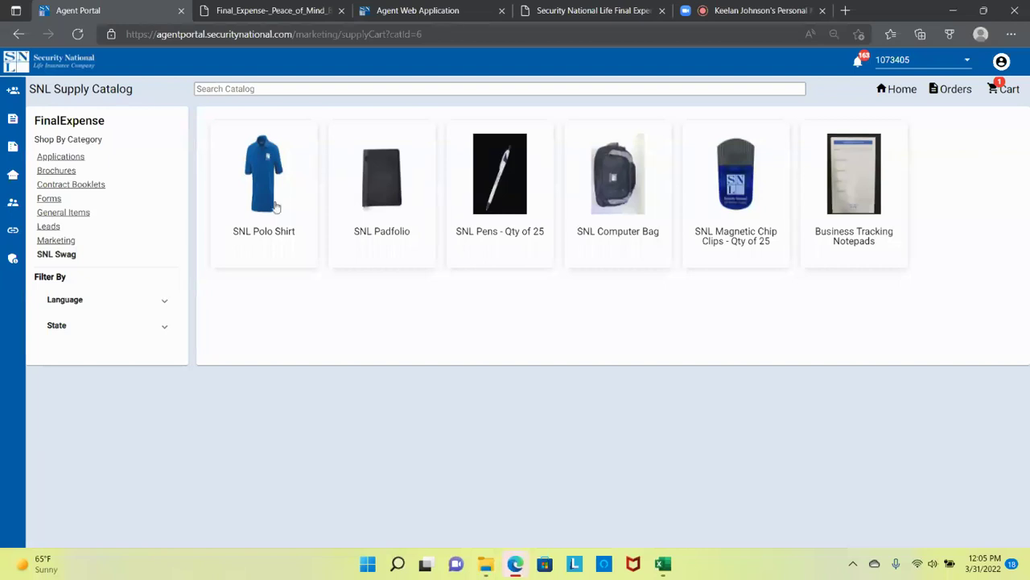
pyautogui.click(276, 208)
pyautogui.click(285, 244)
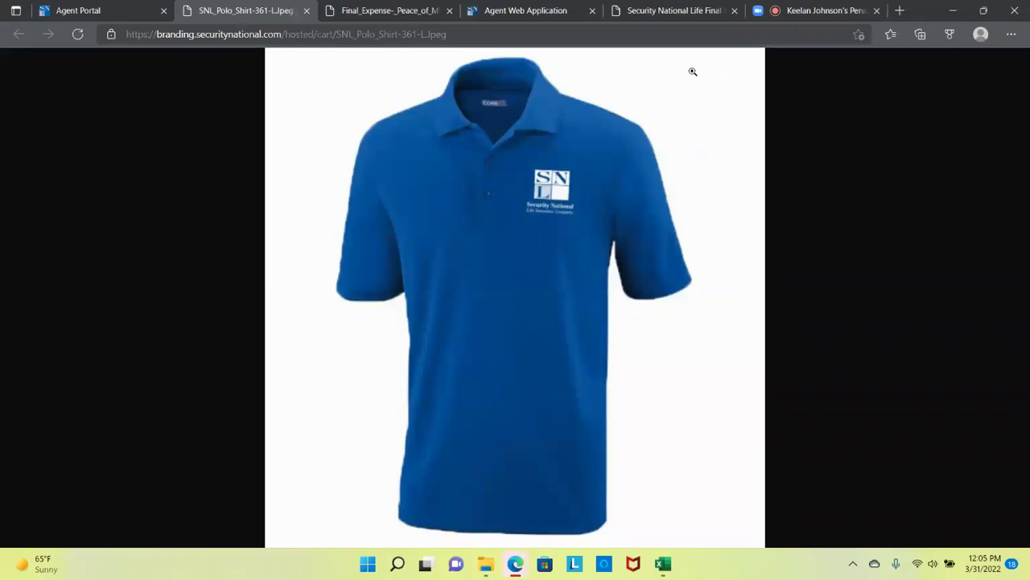
pyautogui.click(306, 11)
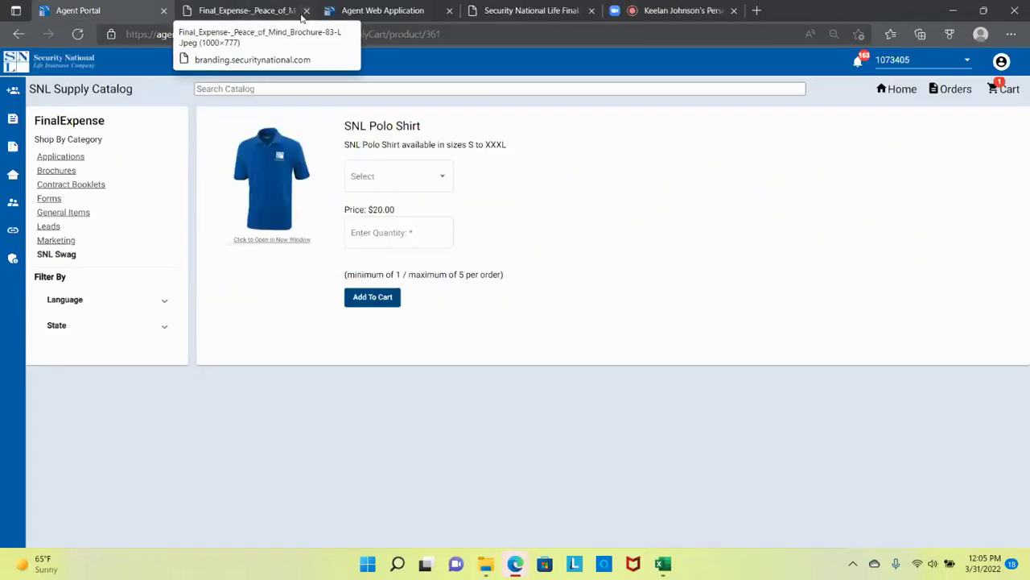
# - Return to the Agent Portal dashboard and clear all desktop notifications
pyautogui.click(88, 62)
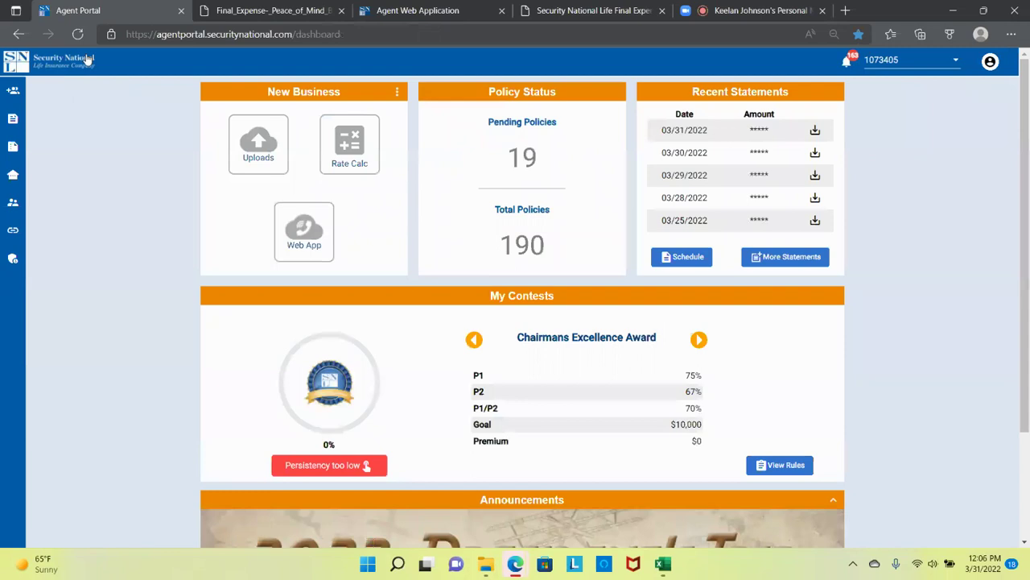
pyautogui.click(982, 567)
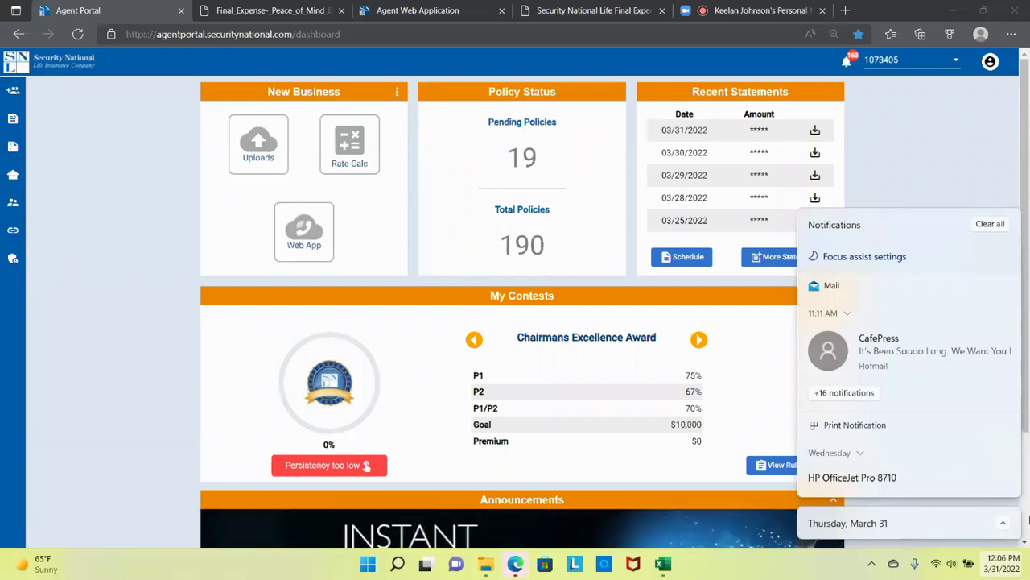
pyautogui.click(991, 224)
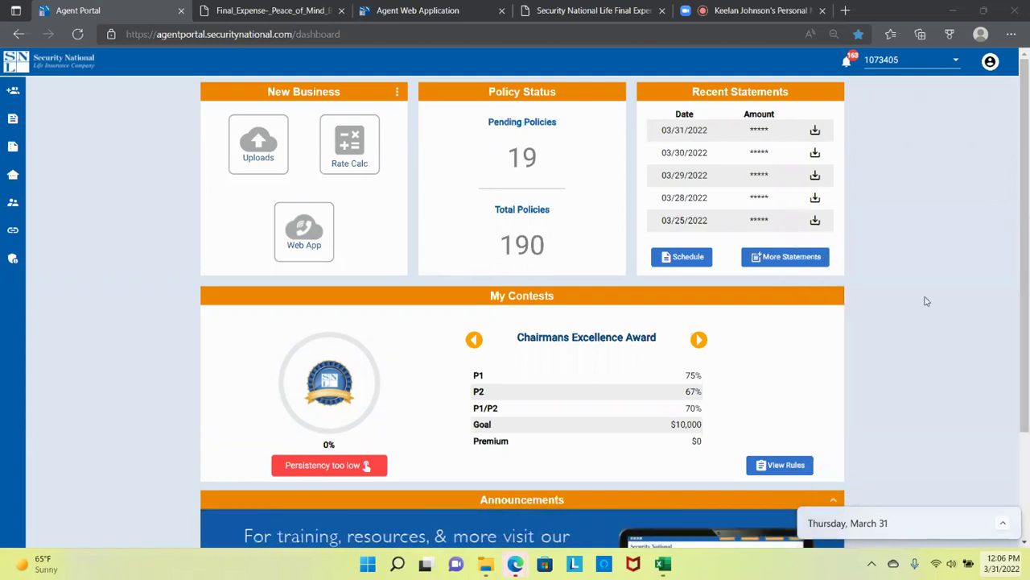
# - Switch to the finalexpenselife.us training website and go back up to its welcome heading
pyautogui.click(615, 11)
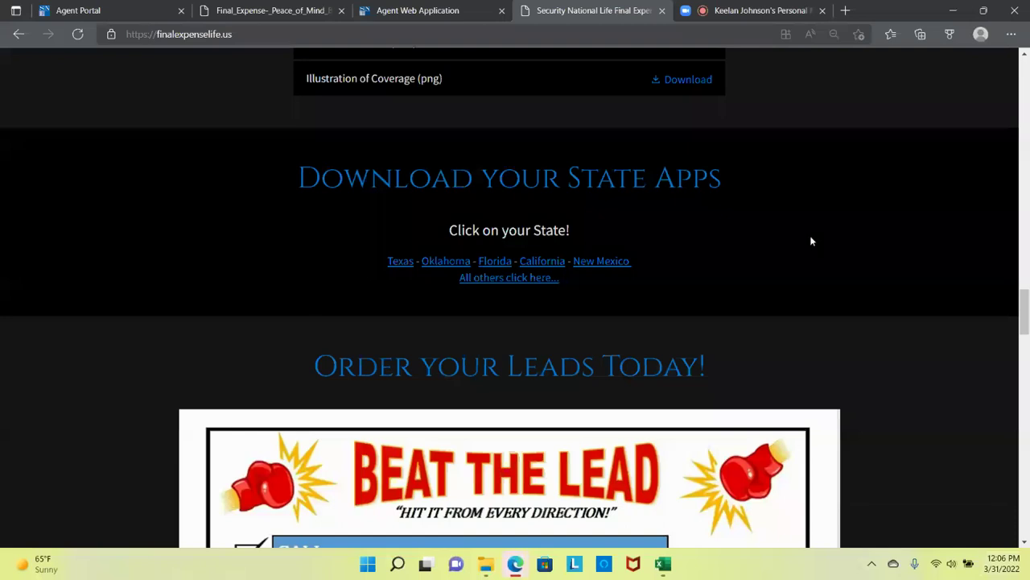
pyautogui.scroll(5, 817, 260)
pyautogui.scroll(10, 814, 264)
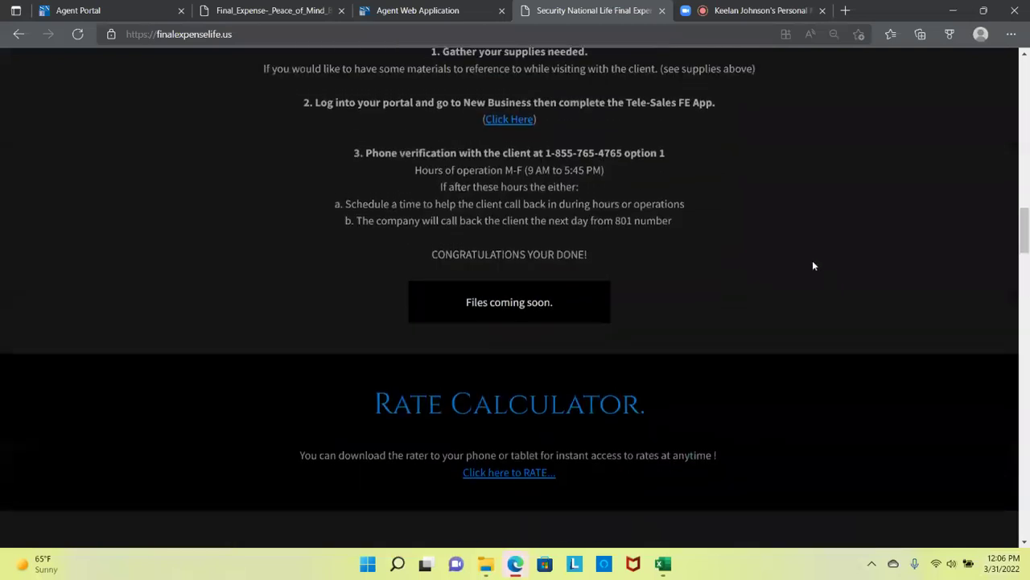
pyautogui.scroll(10, 812, 265)
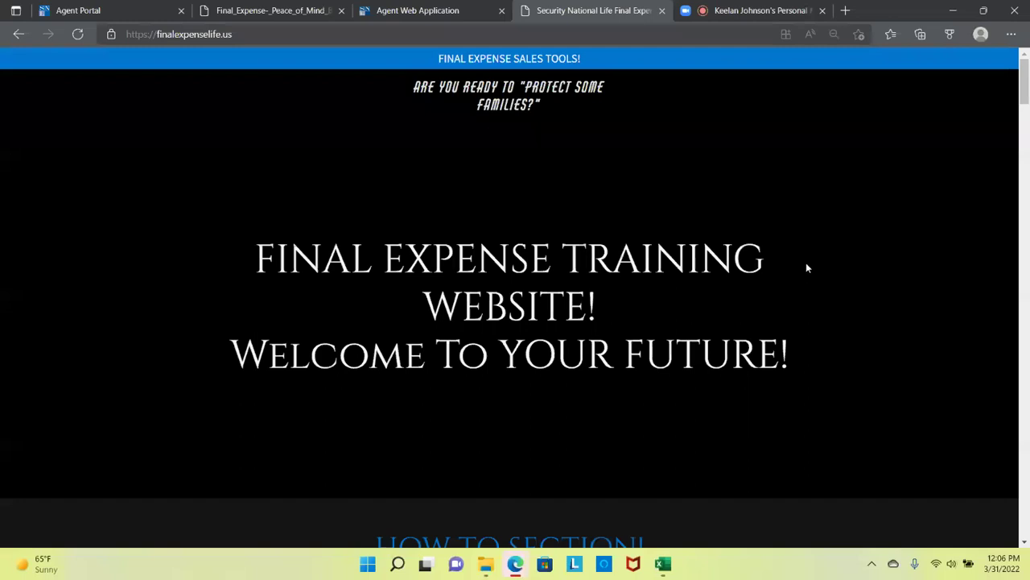
# - Review the training website's How To section and its instructions for selling a policy in person and over the phone
pyautogui.scroll(-5, 805, 266)
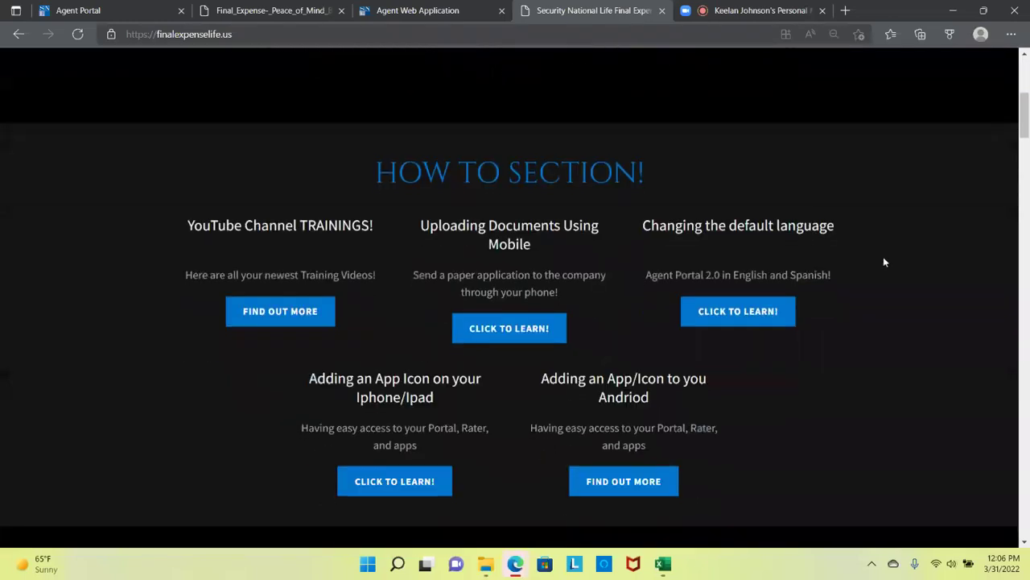
pyautogui.scroll(-3, 884, 261)
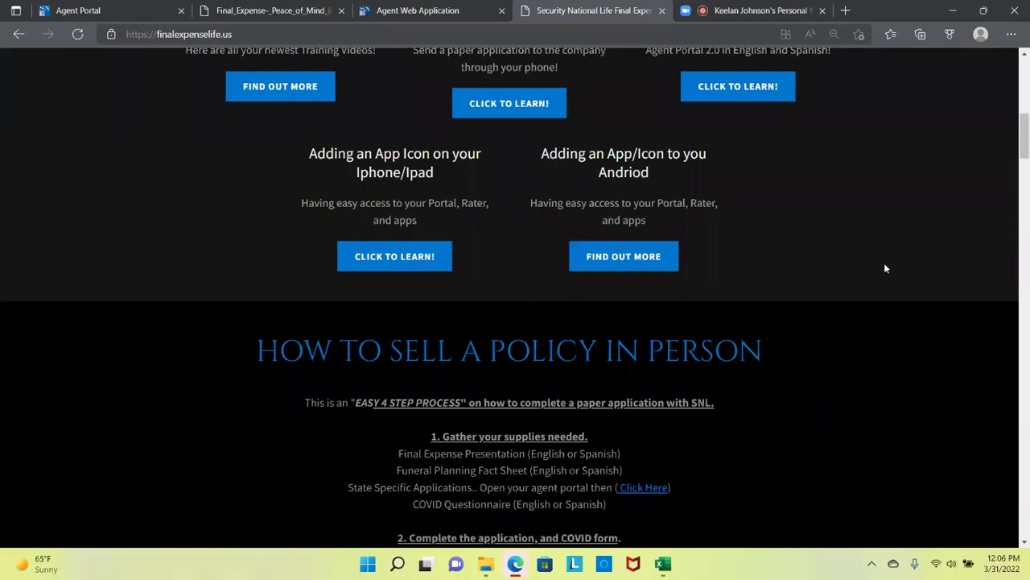
pyautogui.scroll(-3, 885, 268)
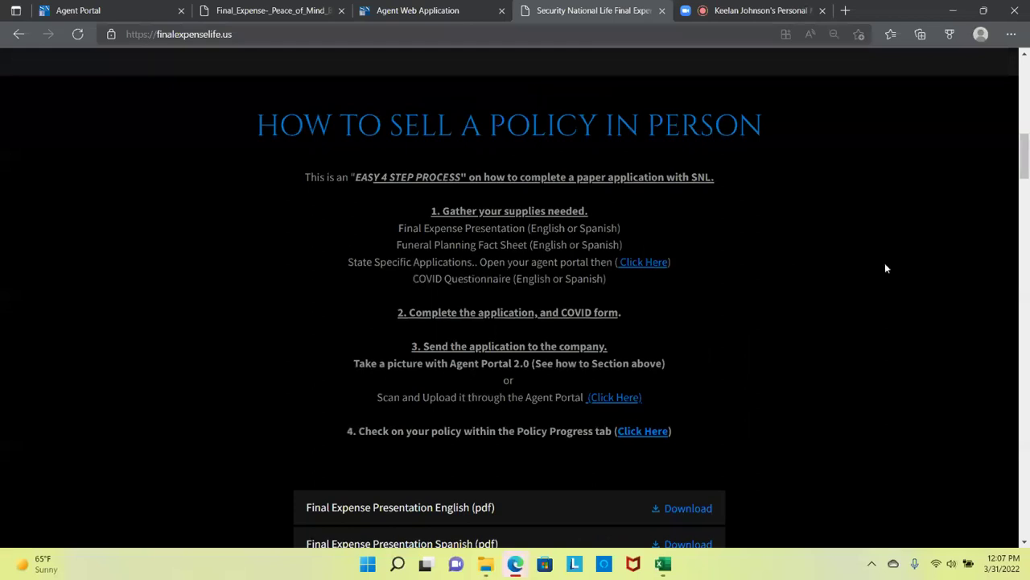
pyautogui.scroll(-1, 886, 268)
pyautogui.scroll(-13, 886, 268)
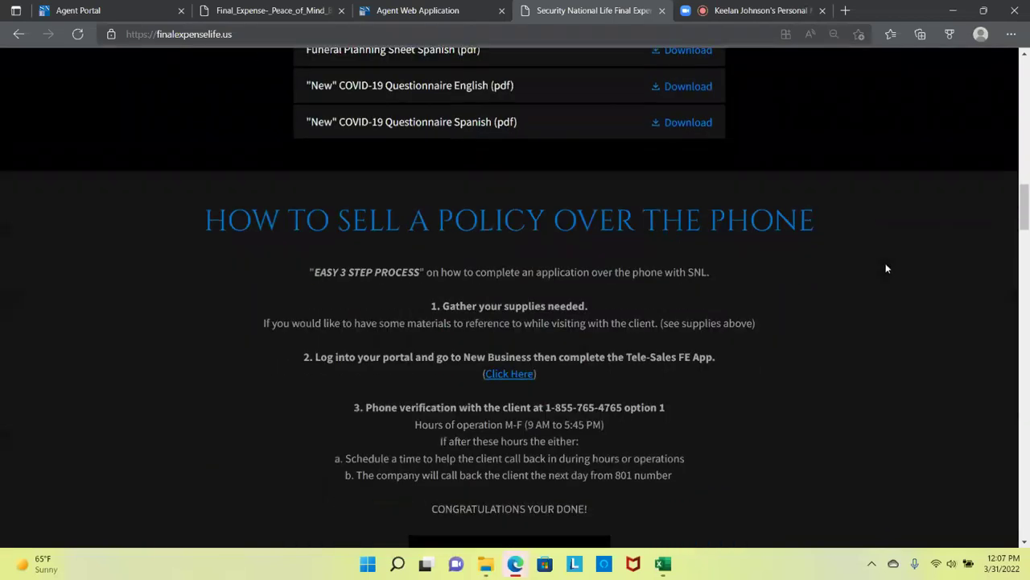
pyautogui.scroll(3, 886, 268)
pyautogui.scroll(12, 885, 268)
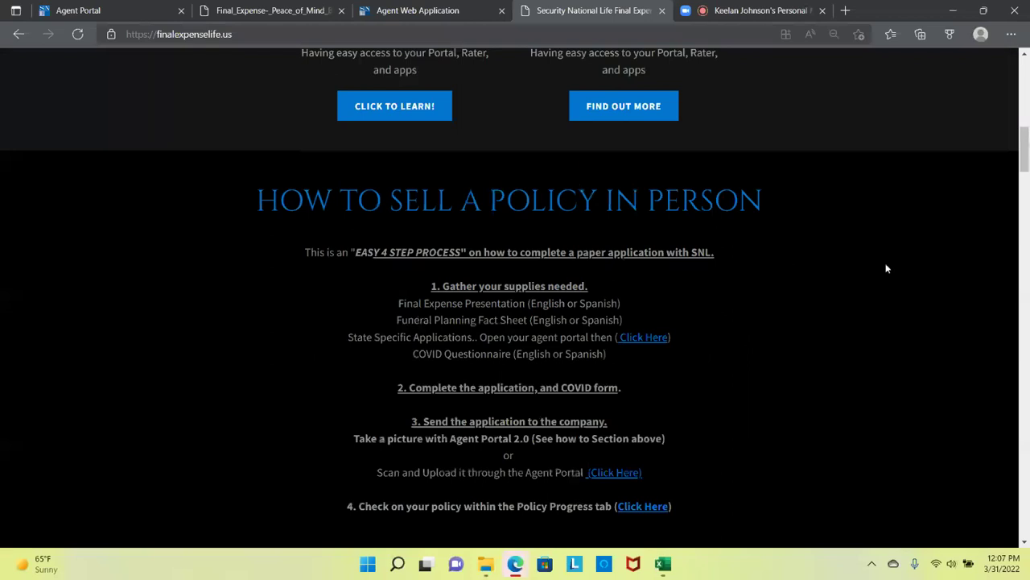
pyautogui.scroll(5, 887, 268)
pyautogui.scroll(-6, 886, 268)
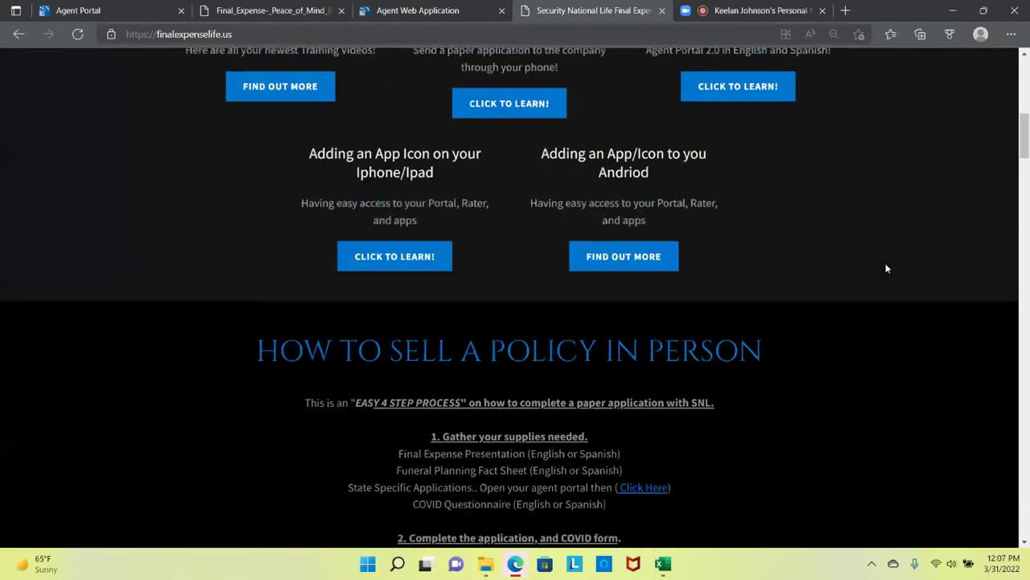
pyautogui.click(161, 10)
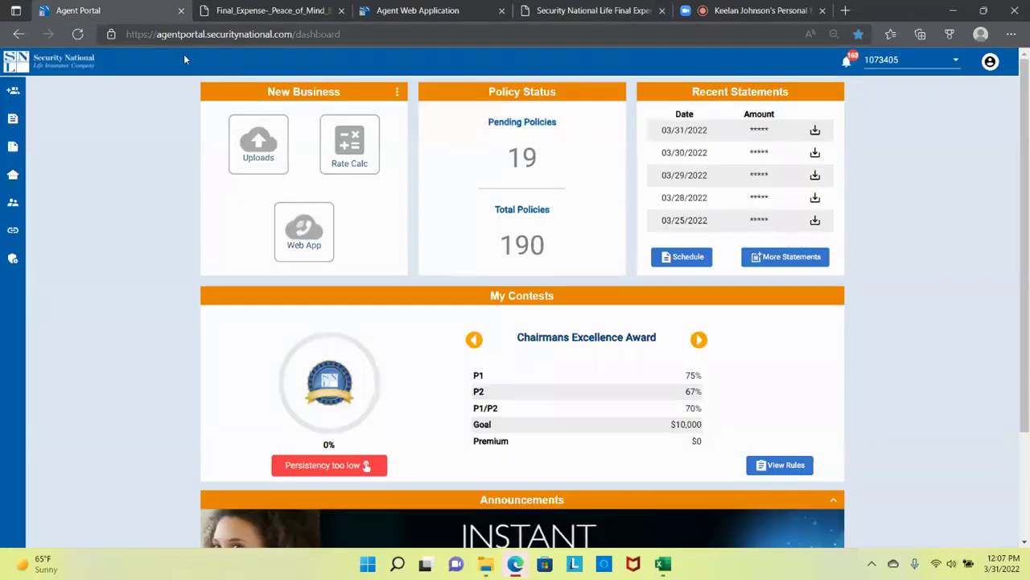
pyautogui.click(626, 10)
pyautogui.scroll(-1, 570, 192)
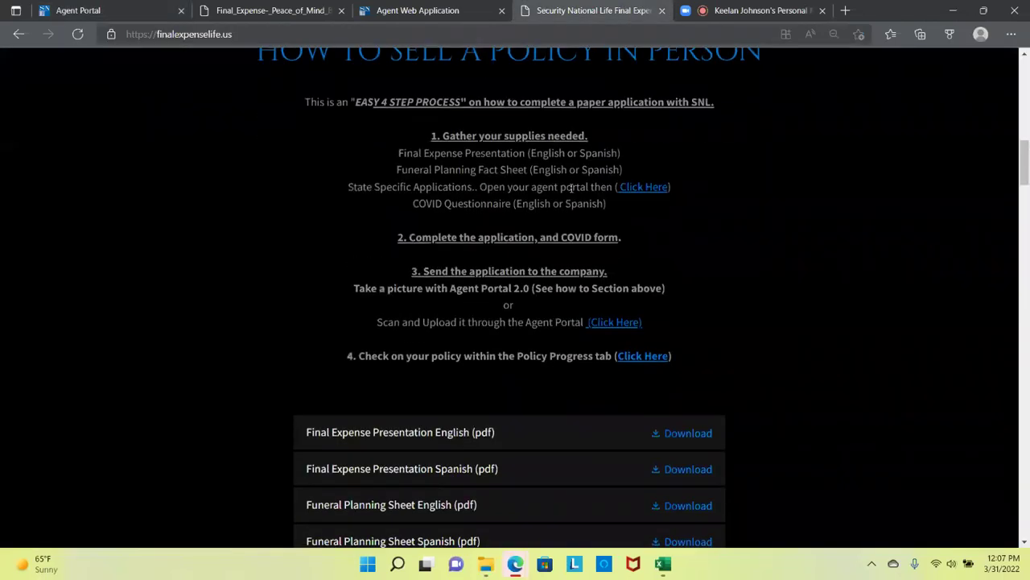
# - Open the Web App from the Agent Portal dashboard and review the General Information page's terms and insured detail fields
pyautogui.click(153, 11)
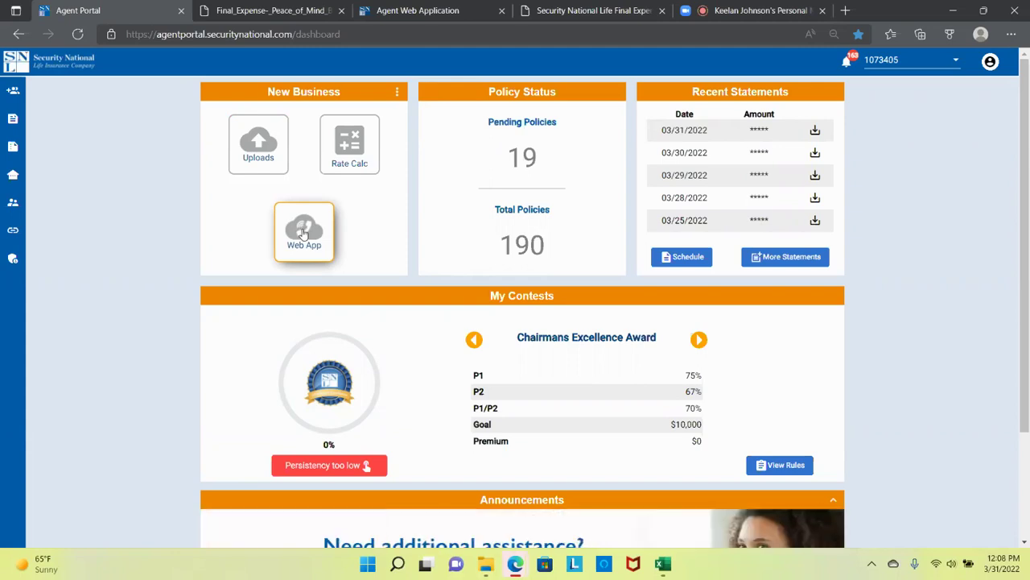
pyautogui.click(304, 234)
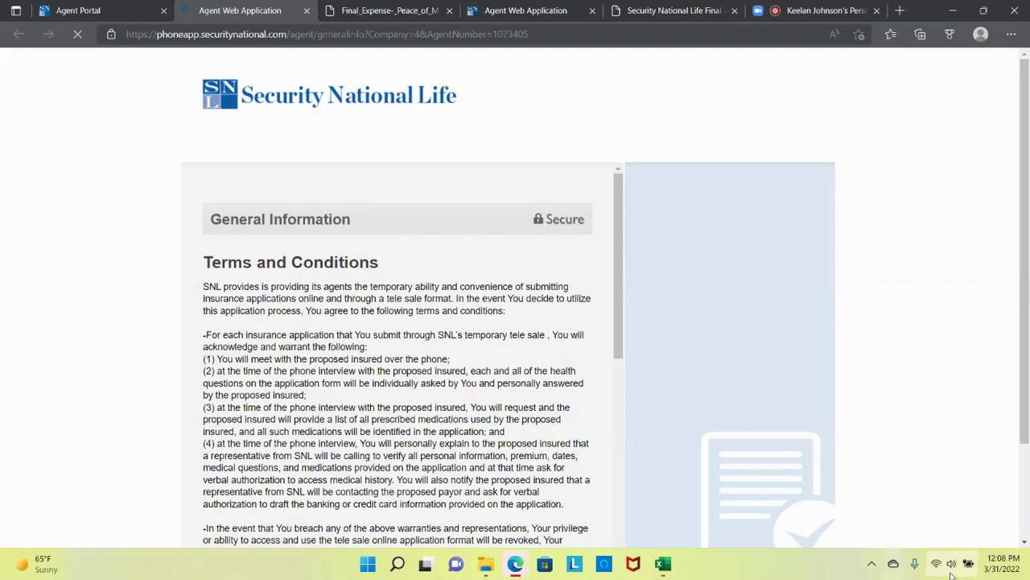
pyautogui.moveTo(934, 567)
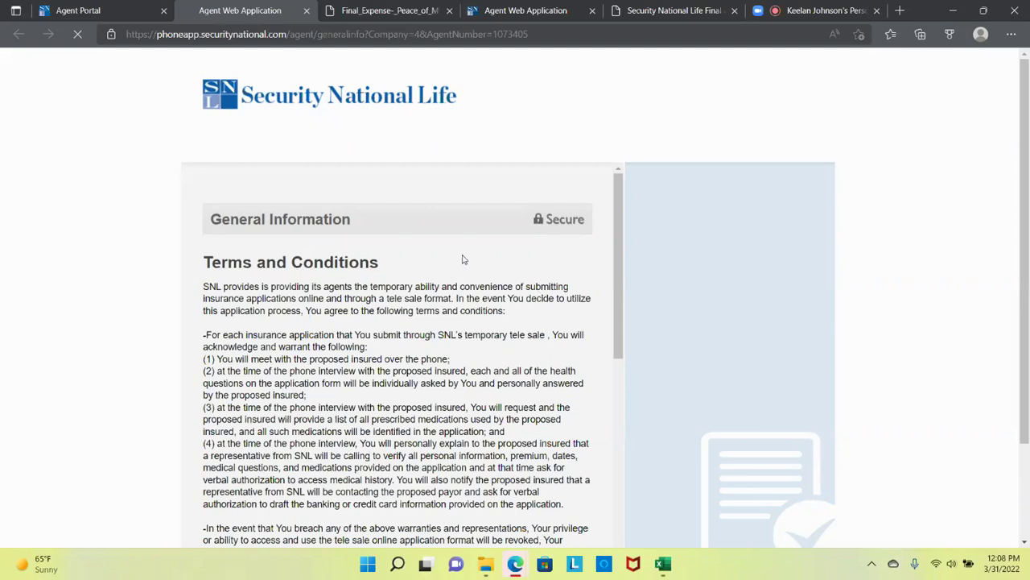
pyautogui.scroll(-5, 460, 254)
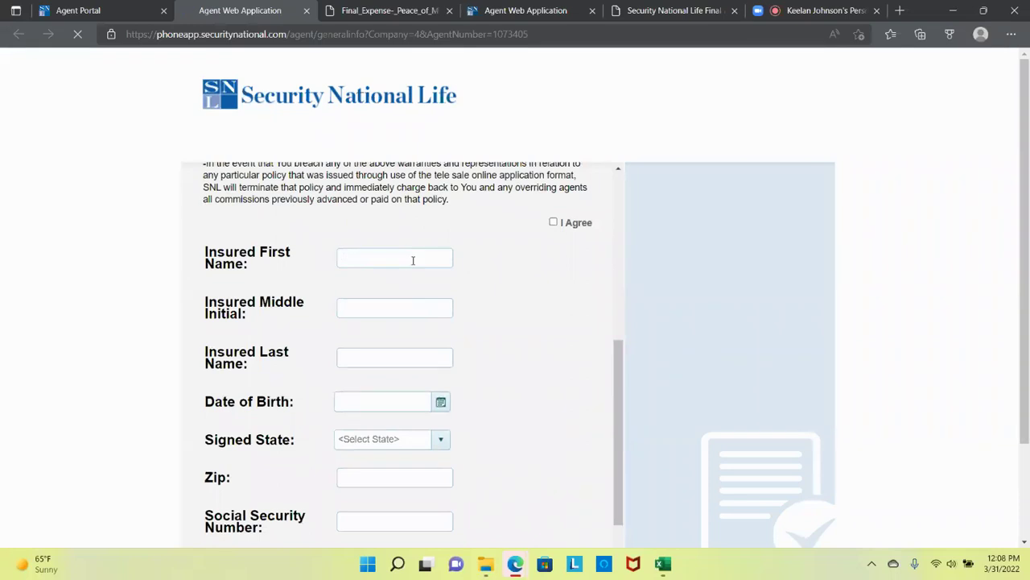
pyautogui.scroll(-3, 415, 264)
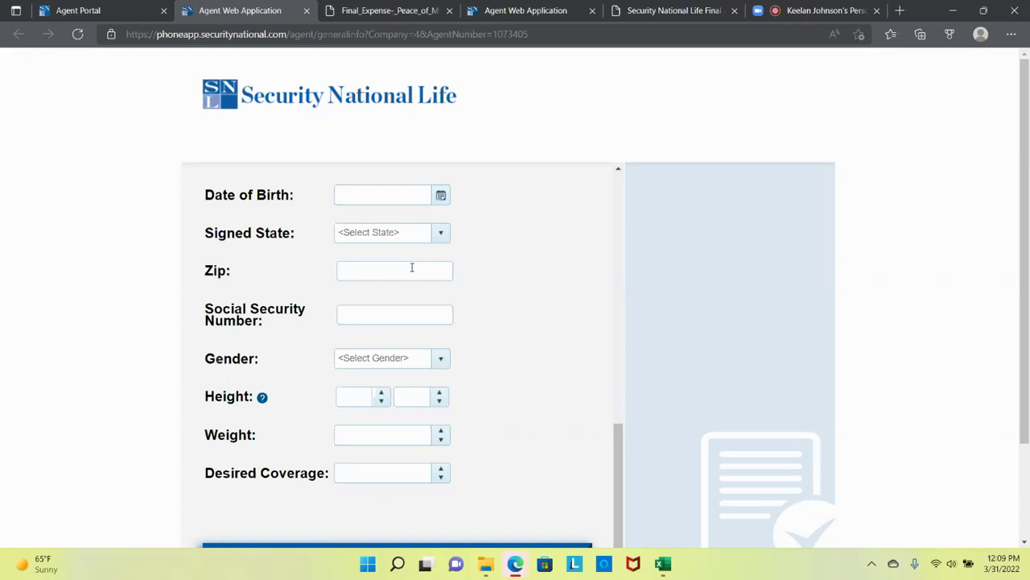
pyautogui.scroll(3, 417, 268)
pyautogui.scroll(5, 413, 268)
pyautogui.scroll(-10, 412, 277)
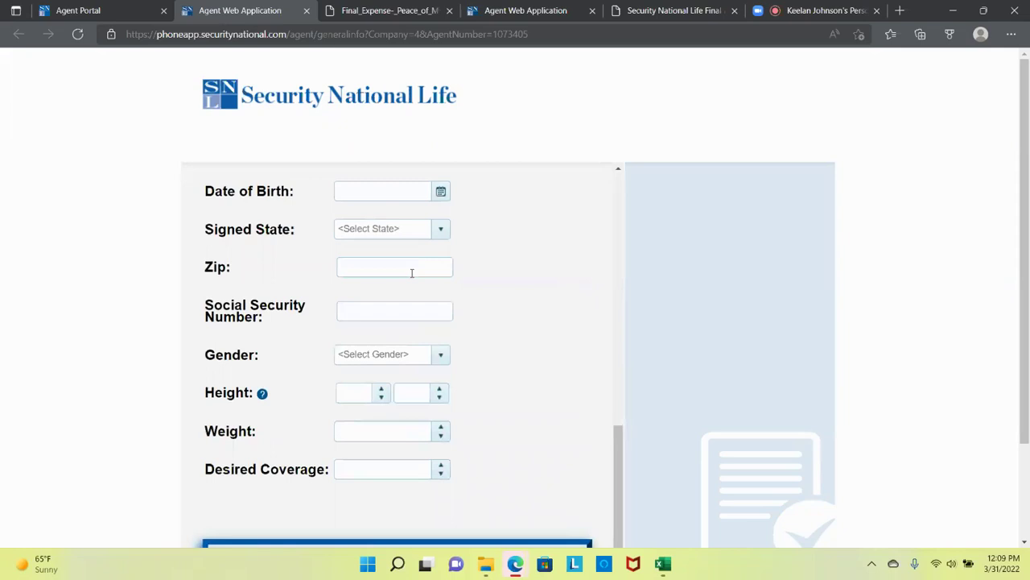
pyautogui.scroll(-2, 413, 273)
pyautogui.scroll(15, 412, 274)
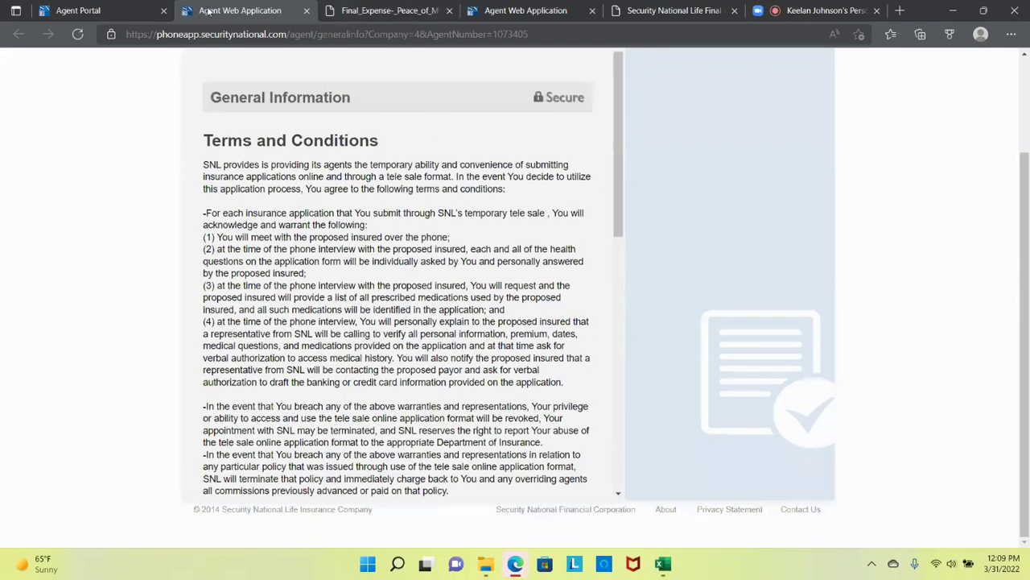
# - Close the Peace of Mind brochure and open the Texas state application downloads from the training website
pyautogui.click(355, 11)
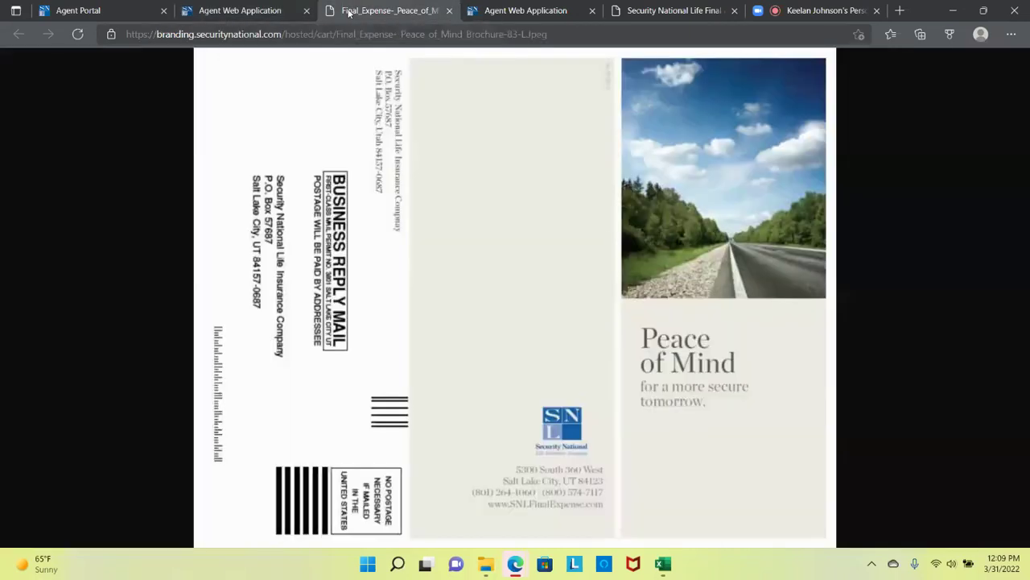
pyautogui.click(449, 11)
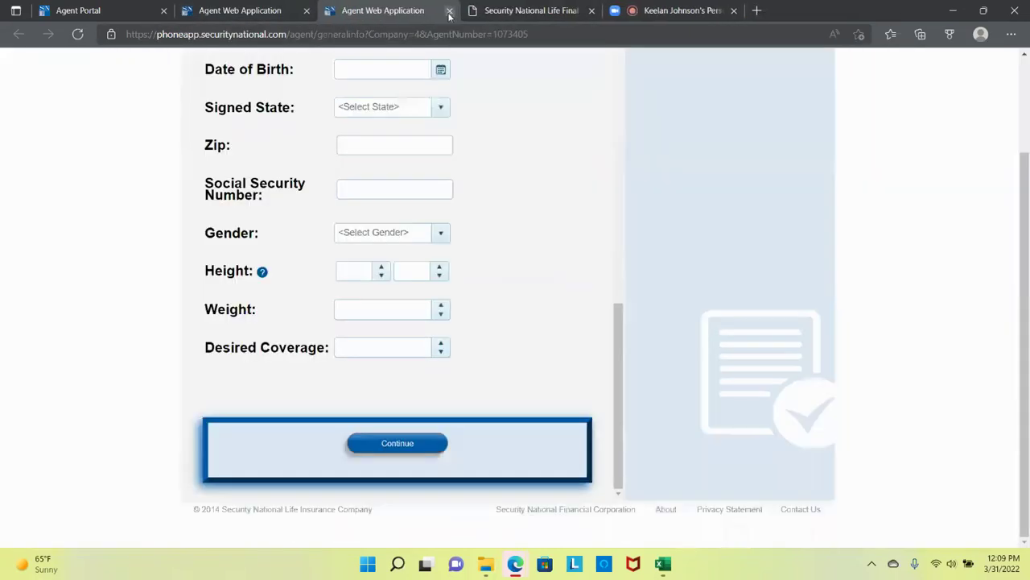
pyautogui.click(499, 12)
pyautogui.scroll(-20, 247, 222)
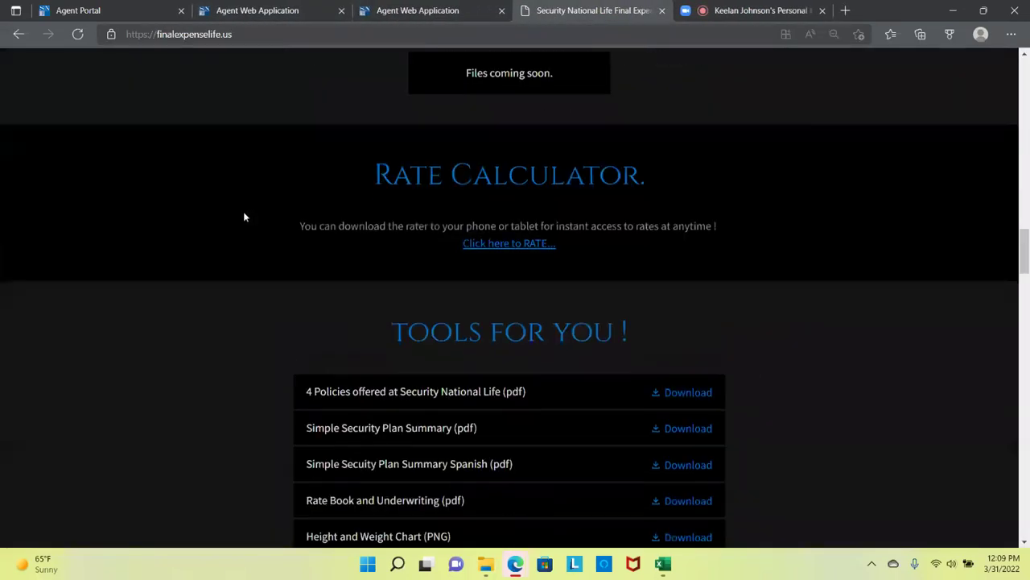
pyautogui.scroll(-5, 245, 216)
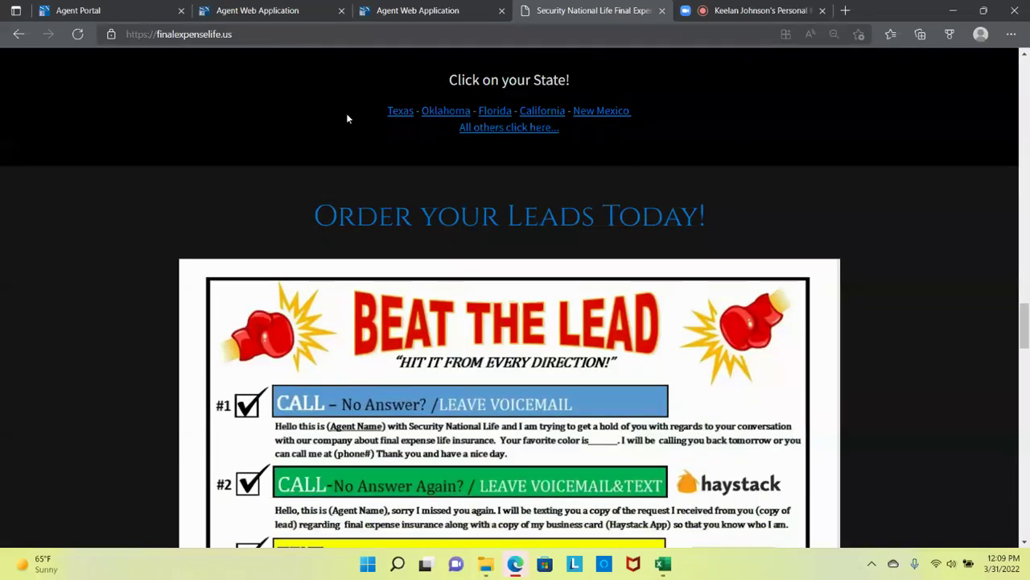
pyautogui.click(395, 112)
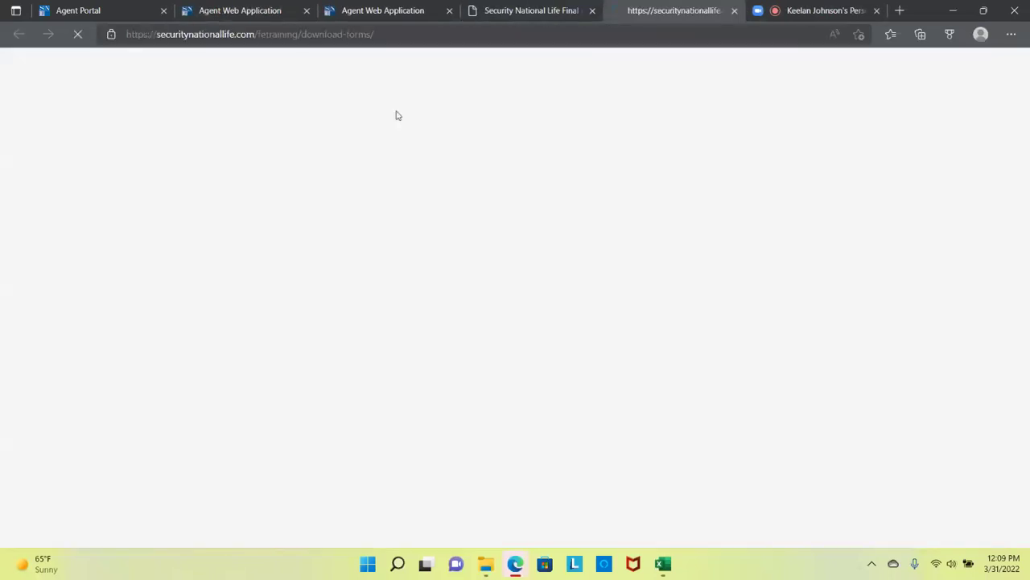
# - Check the training website's state apps section, and open the Simple Security Application PDF from the application downloads page
pyautogui.scroll(-4, 330, 240)
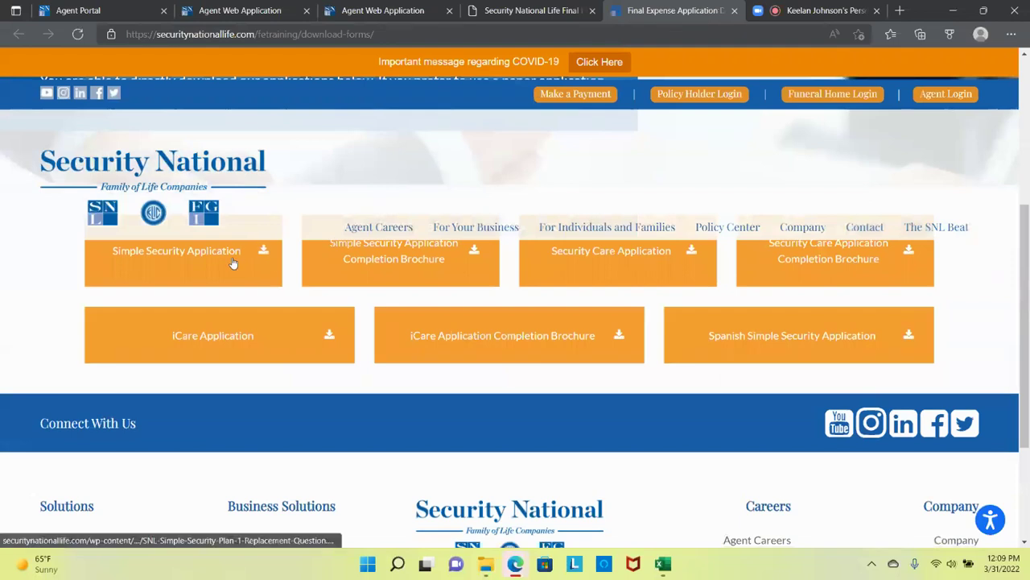
pyautogui.scroll(1, 194, 322)
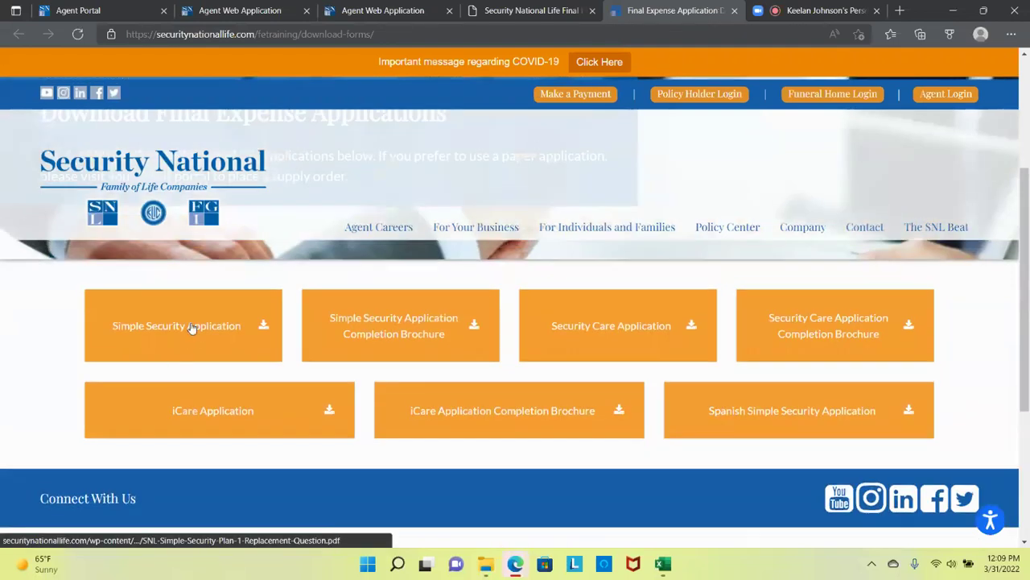
pyautogui.click(515, 14)
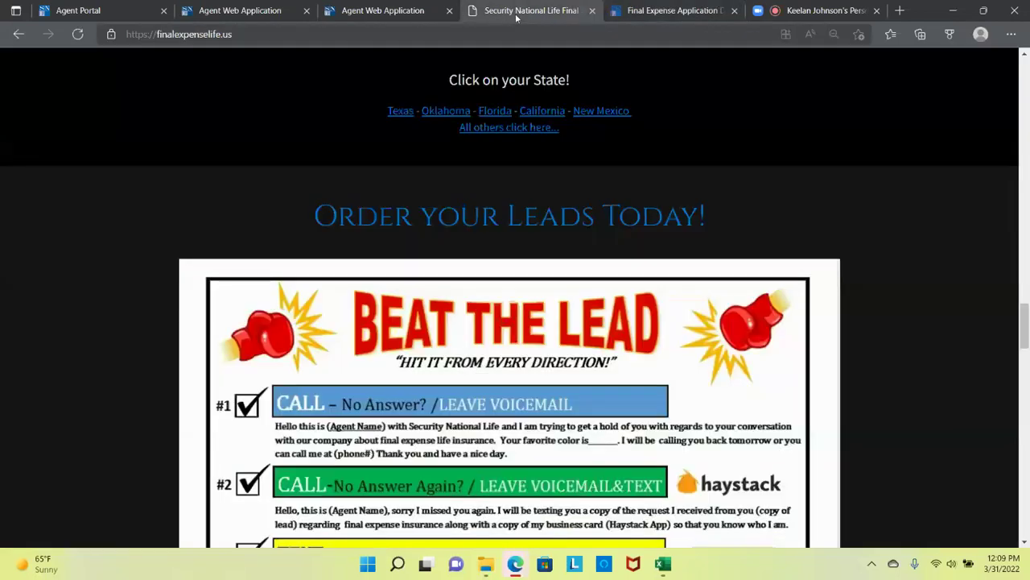
pyautogui.scroll(2, 489, 143)
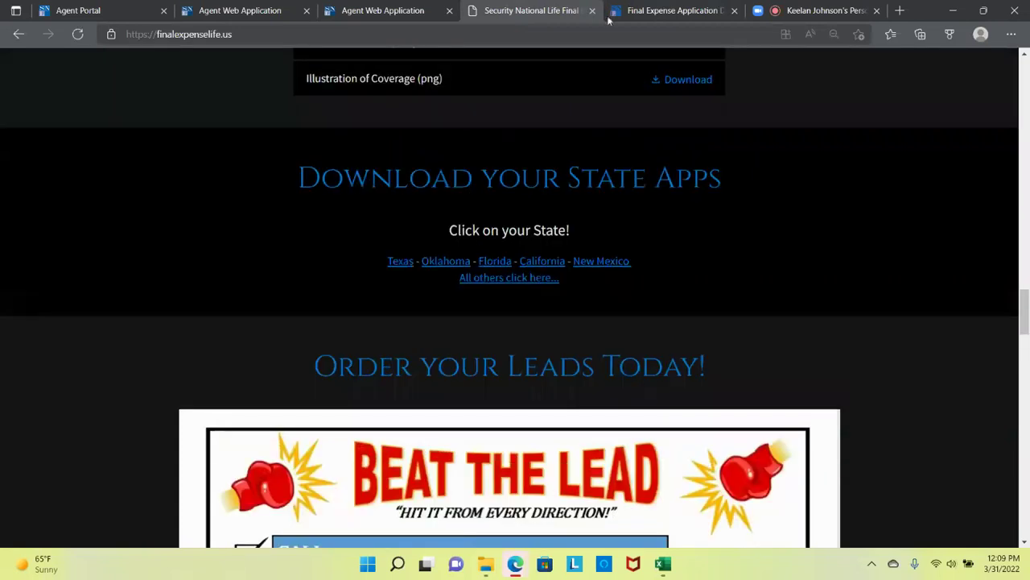
pyautogui.click(640, 11)
pyautogui.moveTo(496, 228)
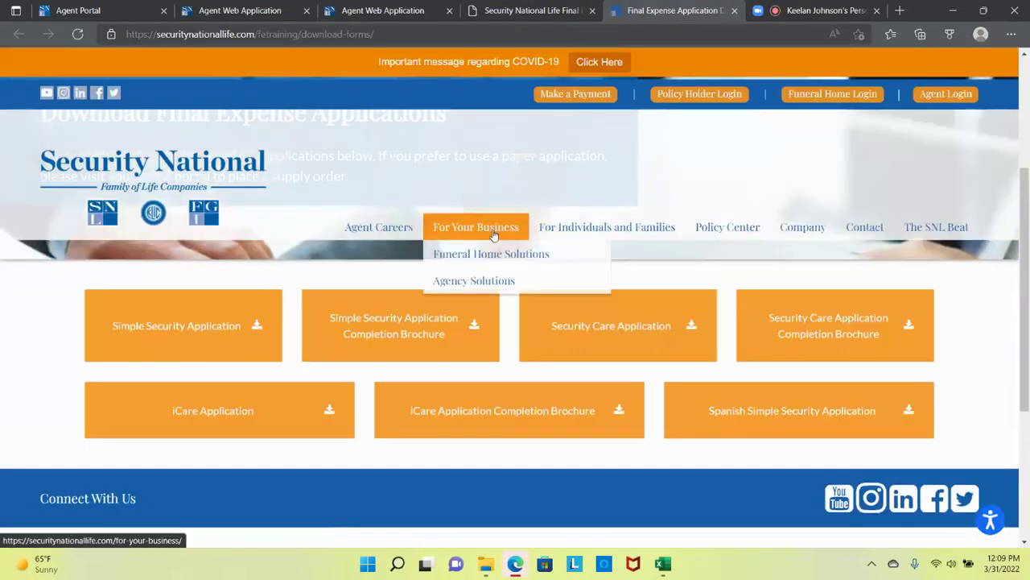
pyautogui.click(239, 331)
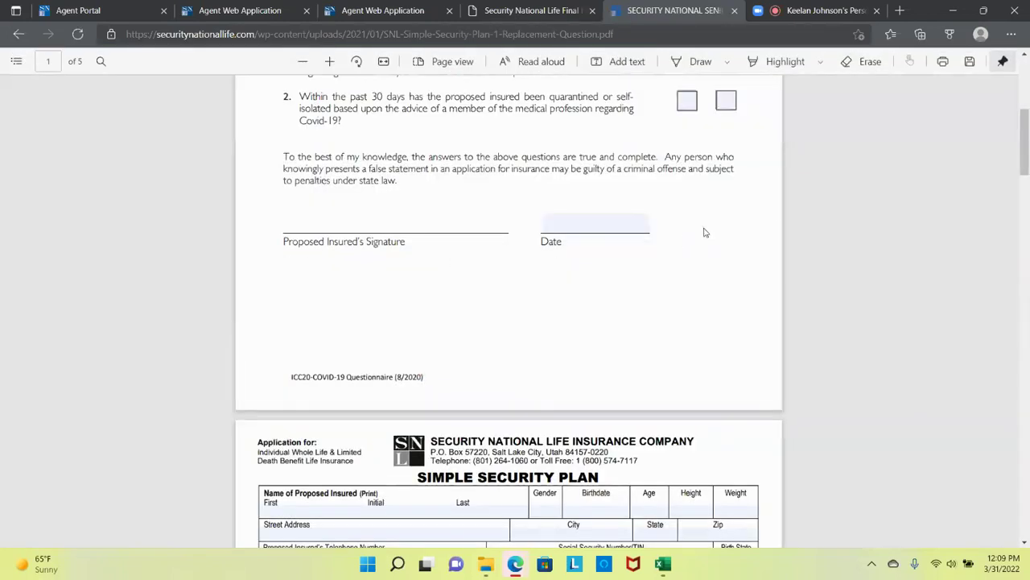
# - Highlight rules 2 and 3 of the COVID-19 Questionnaire Rules on the PDF's first page
pyautogui.scroll(2, 782, 211)
pyautogui.click(801, 63)
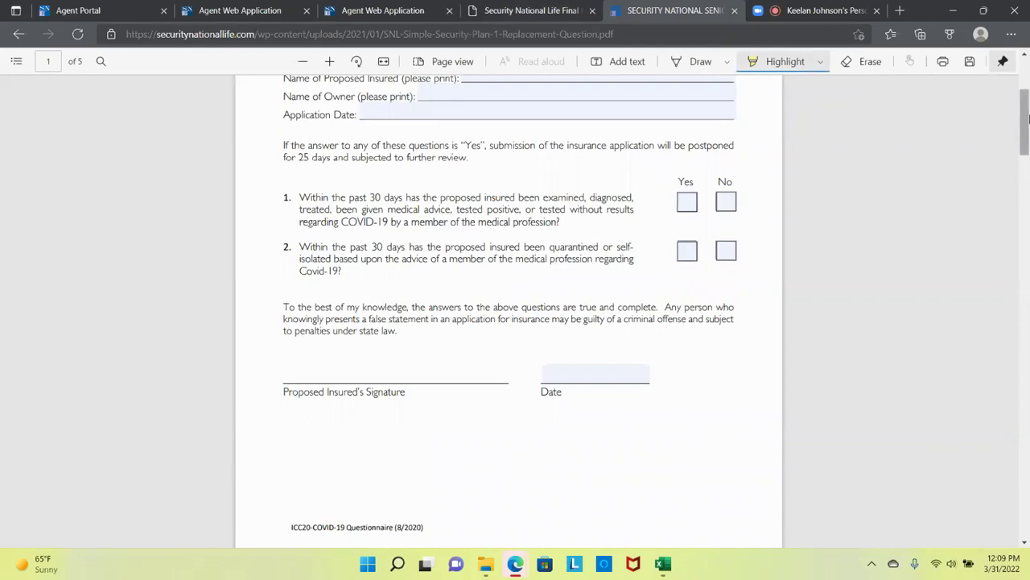
pyautogui.moveTo(1028, 129); pyautogui.dragTo(1027, 93)
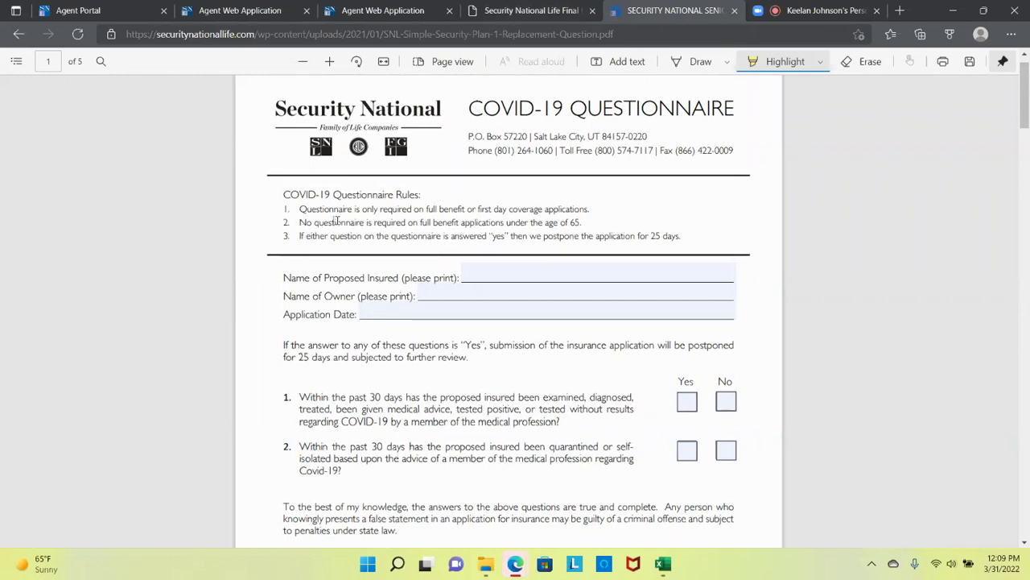
pyautogui.moveTo(298, 224); pyautogui.dragTo(682, 236)
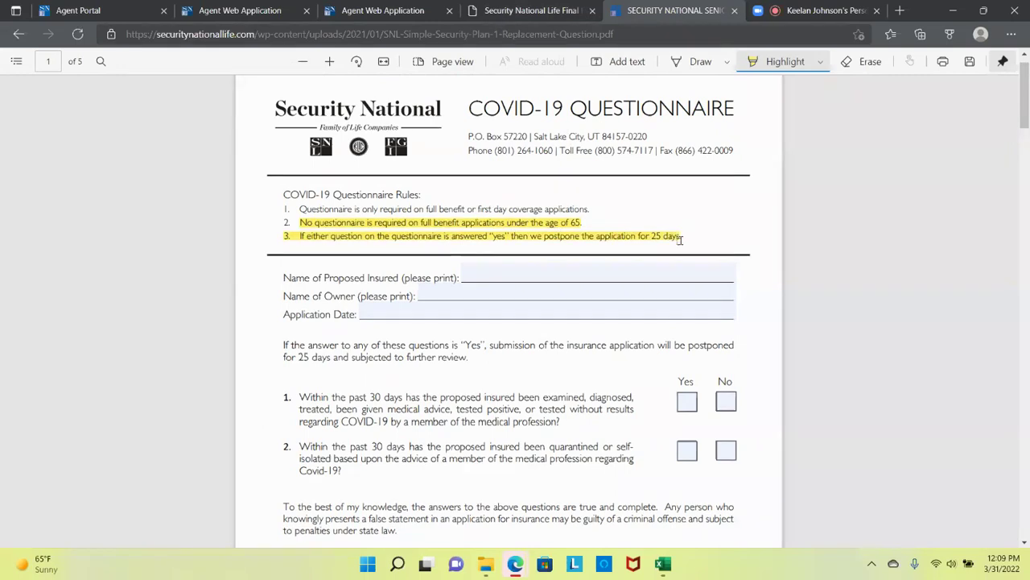
# - Add a wide text note beside the COVID-19 Questionnaire Rules heading reading "Over 65 / Preferred or Standard"
pyautogui.click(627, 63)
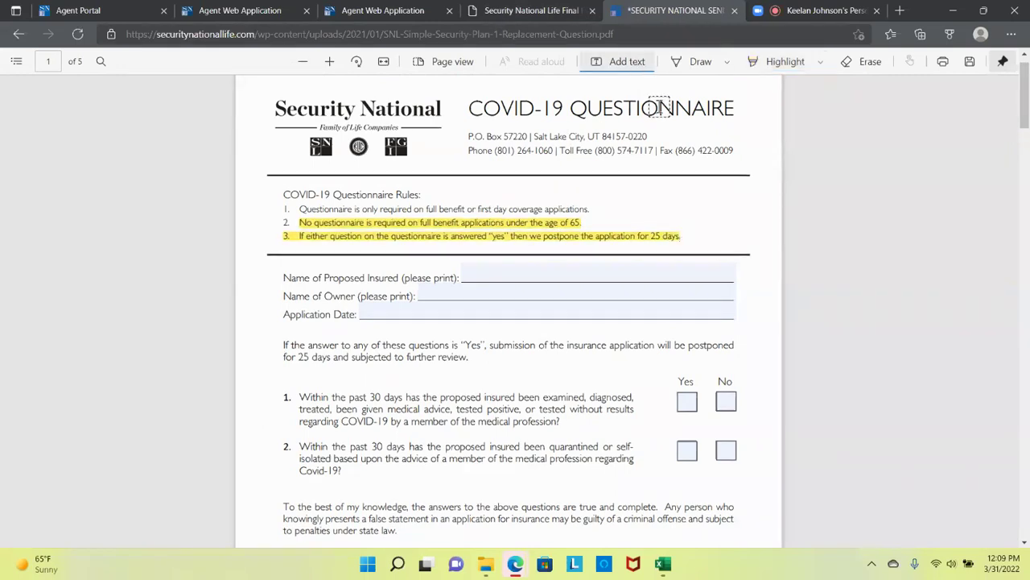
pyautogui.click(714, 209)
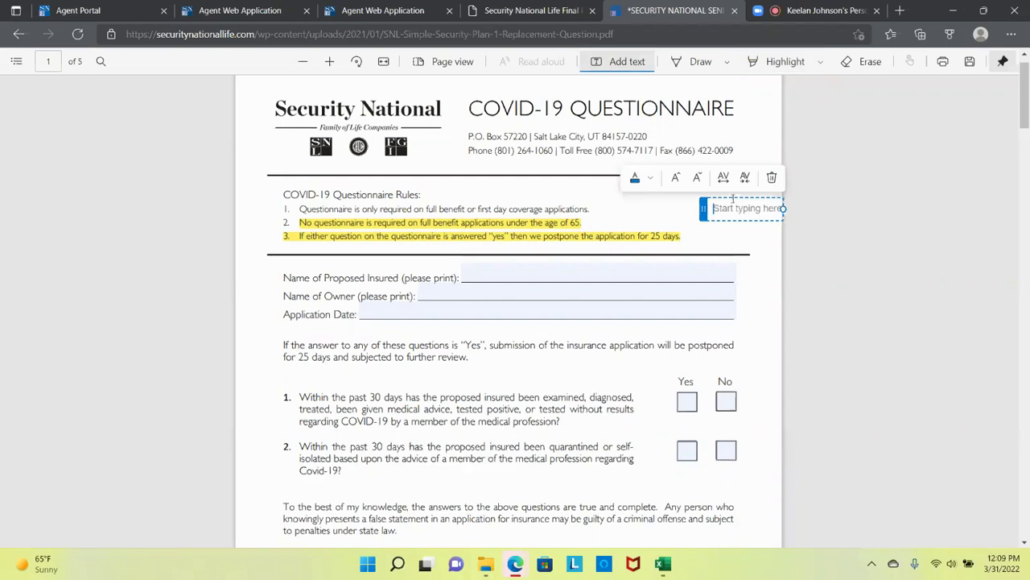
pyautogui.moveTo(733, 200); pyautogui.dragTo(541, 181)
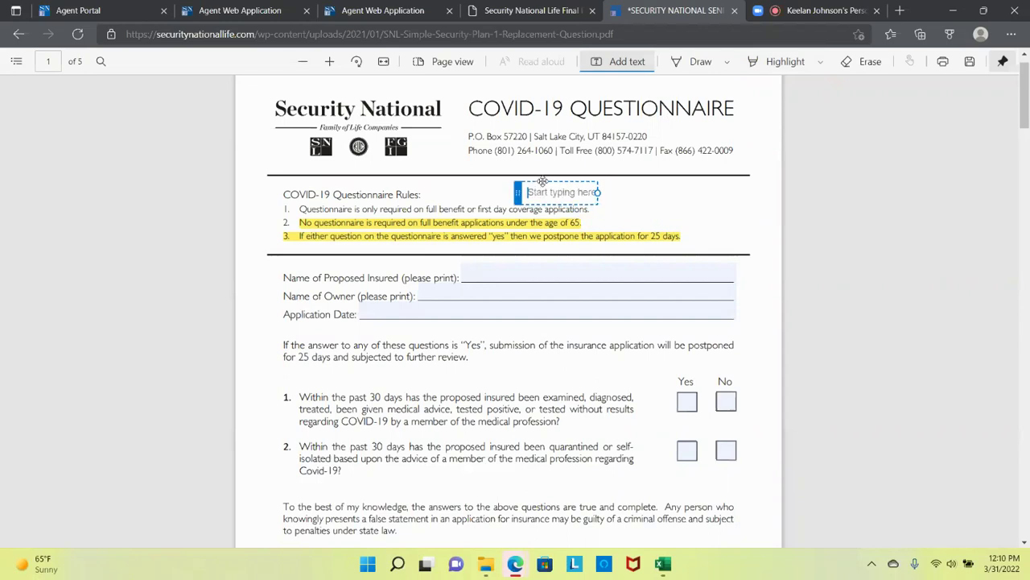
pyautogui.moveTo(605, 195); pyautogui.dragTo(768, 196)
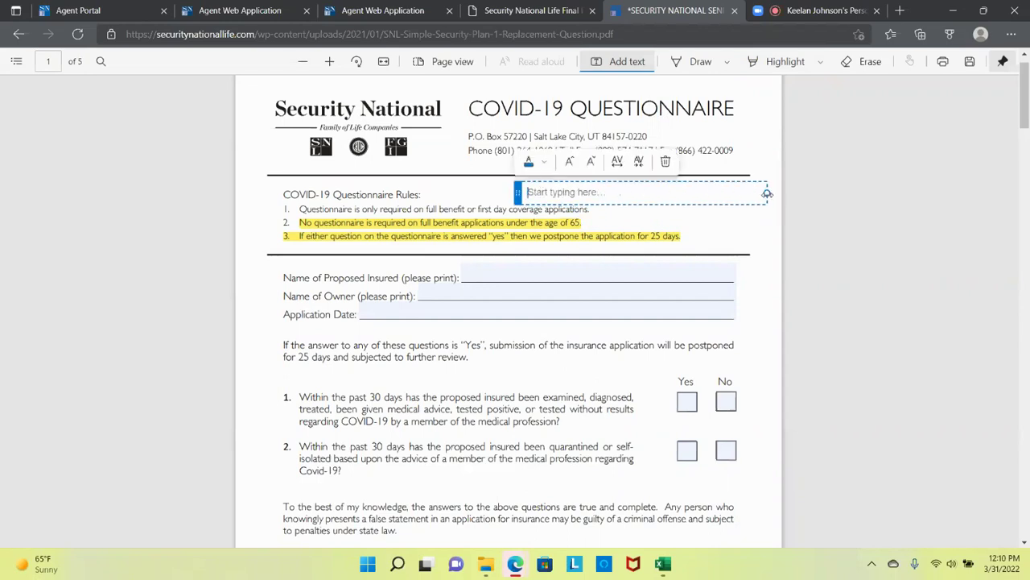
pyautogui.write('Over 65 /')
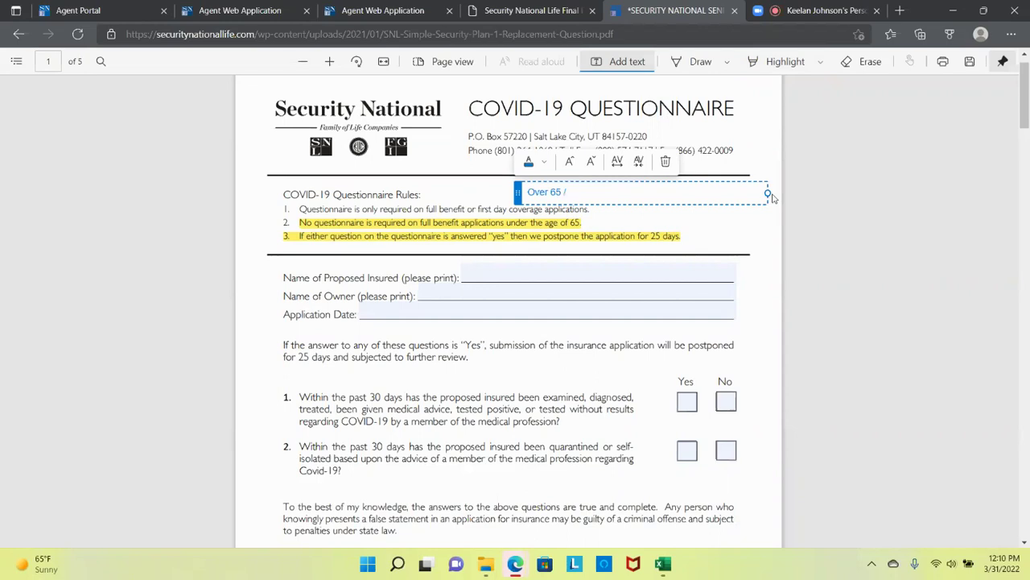
pyautogui.write('Preferred or Standard')
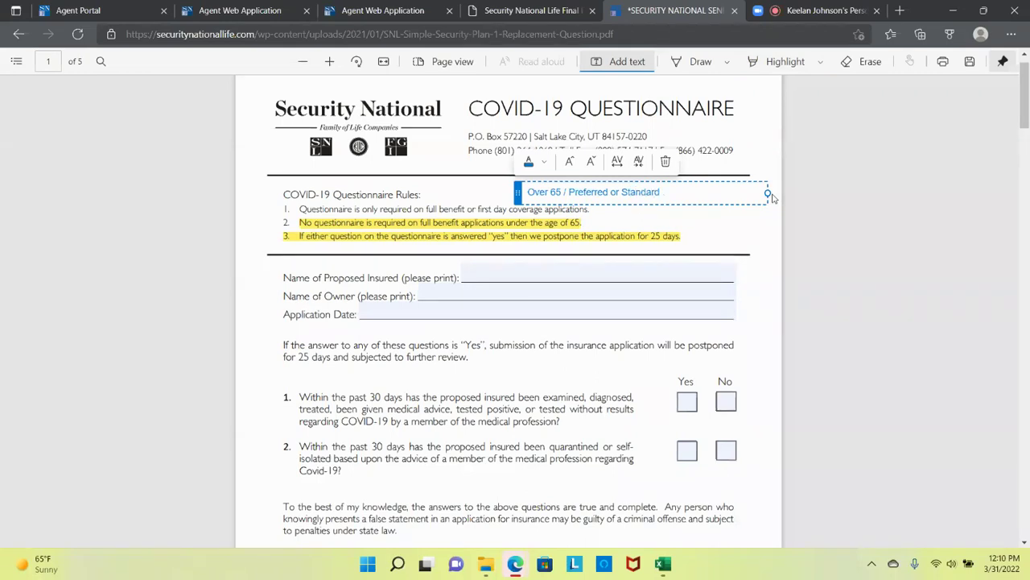
# - Finish the text note and look over the rest of the COVID-19 questionnaire up to the Simple Security Plan application page
pyautogui.click(749, 272)
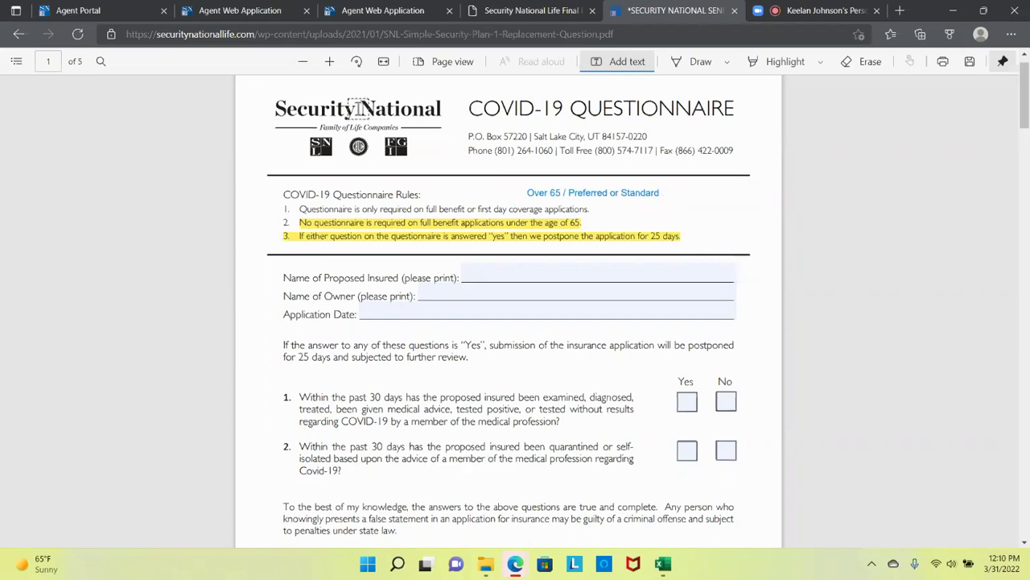
pyautogui.scroll(-5, 274, 121)
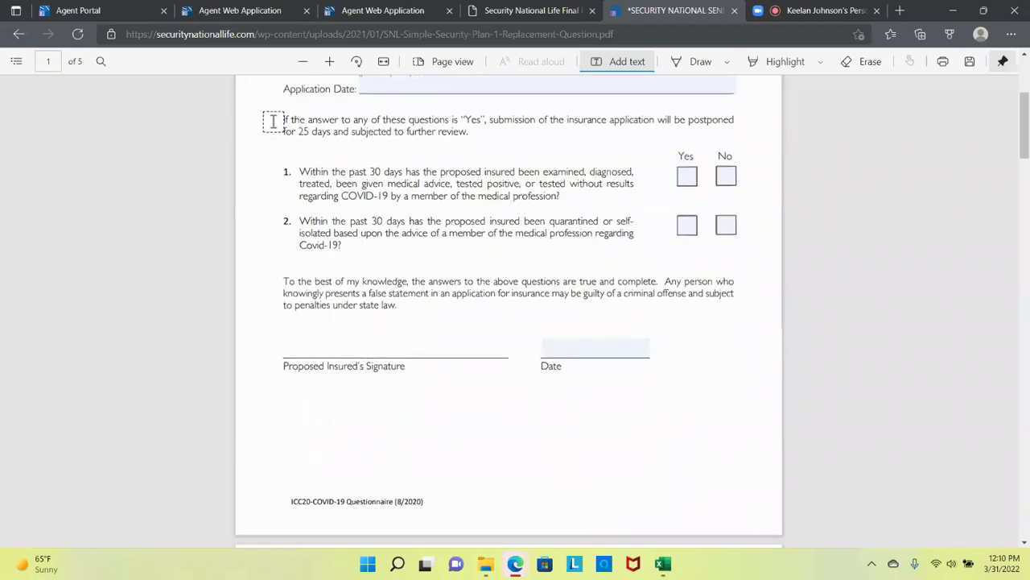
pyautogui.scroll(-4, 277, 124)
pyautogui.scroll(-2, 277, 123)
pyautogui.scroll(5, 277, 123)
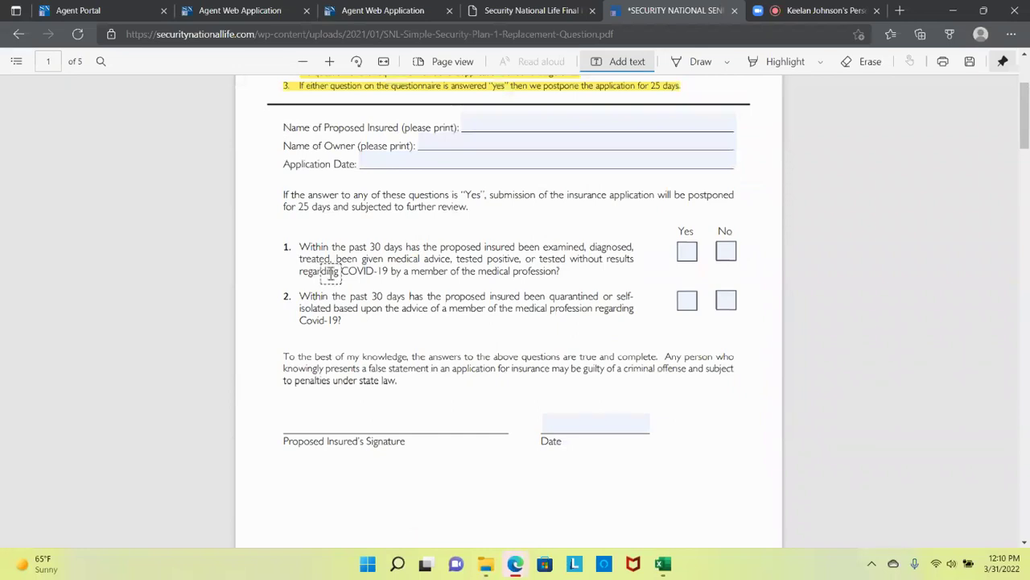
pyautogui.scroll(-4, 335, 255)
pyautogui.scroll(-3, 340, 258)
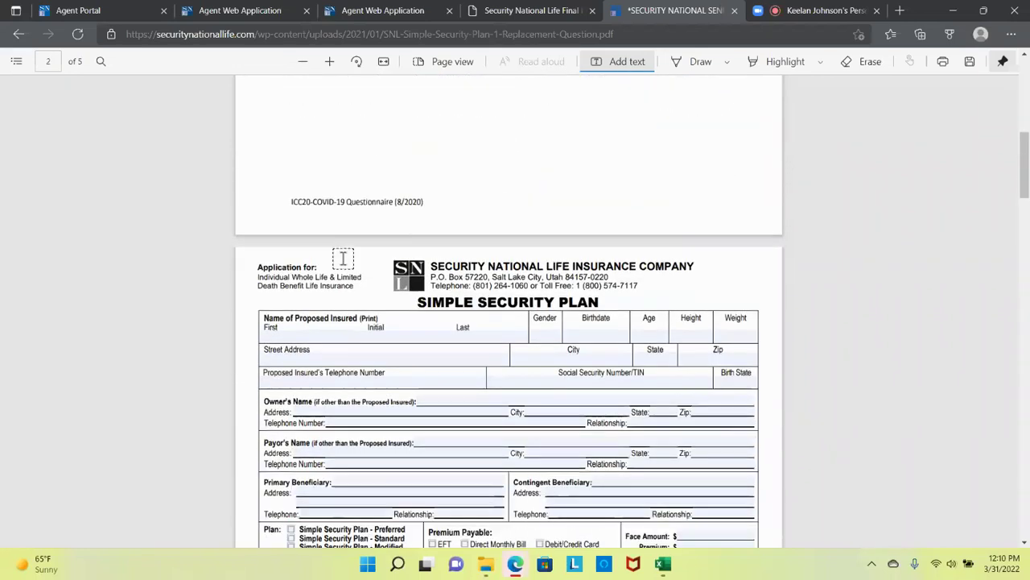
# - Highlight the Name of Proposed Insured, Owner's Name, Payor's Name and Primary Beneficiary labels on the Simple Security Plan application
pyautogui.click(758, 63)
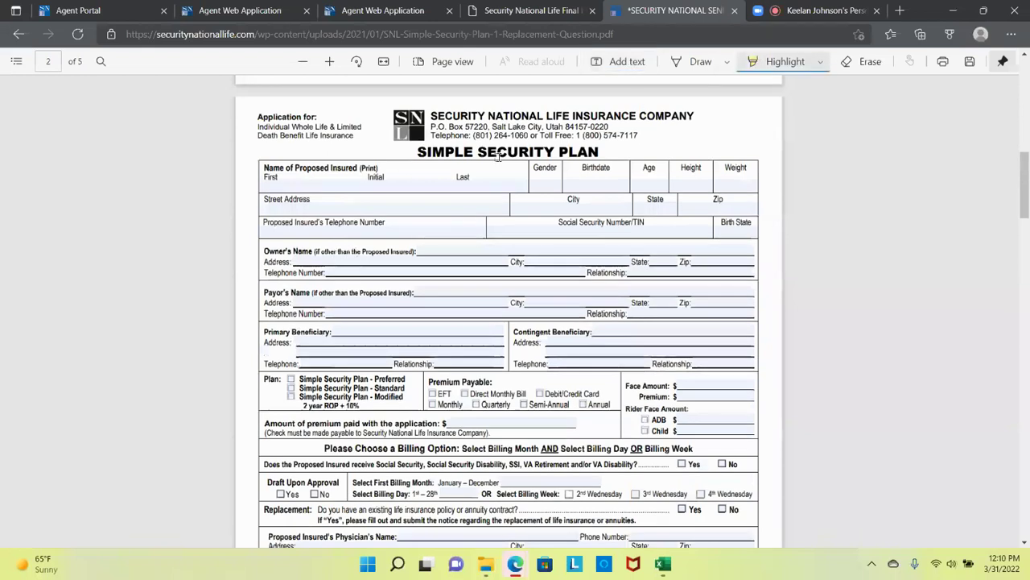
pyautogui.scroll(-1, 274, 95)
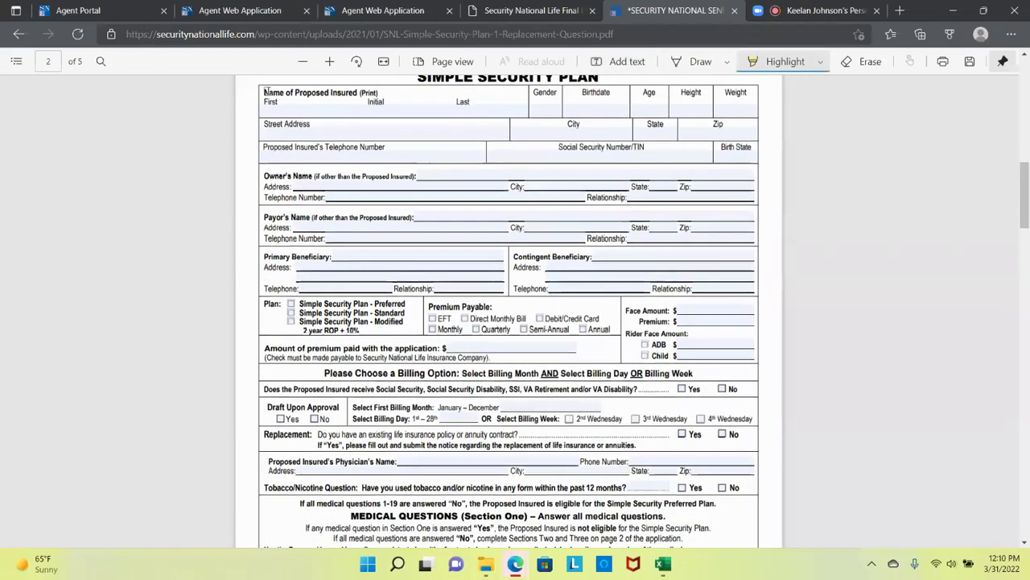
pyautogui.moveTo(265, 93); pyautogui.dragTo(379, 93)
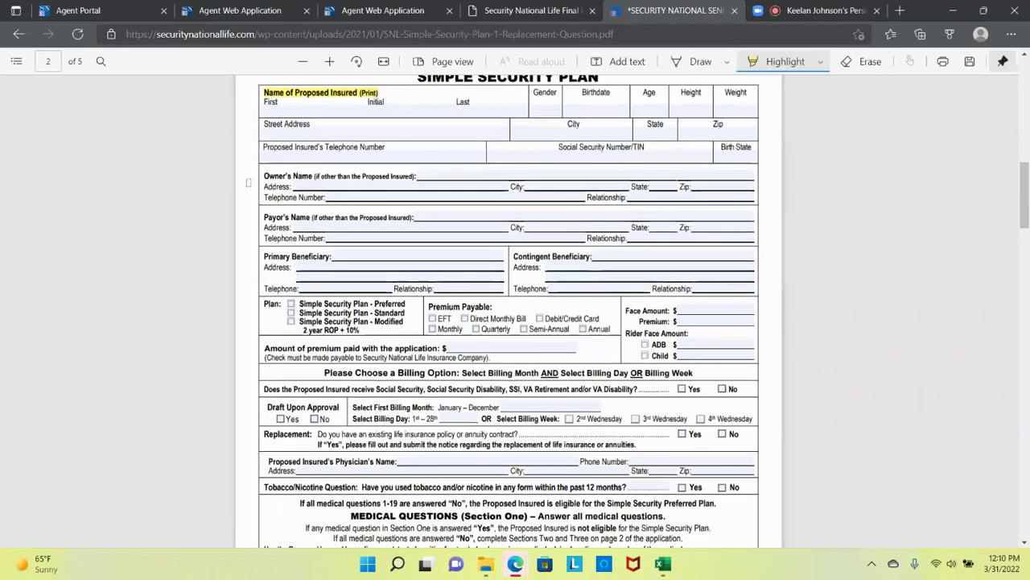
pyautogui.moveTo(262, 175); pyautogui.dragTo(416, 176)
pyautogui.moveTo(263, 217); pyautogui.dragTo(415, 217)
pyautogui.moveTo(263, 256); pyautogui.dragTo(338, 257)
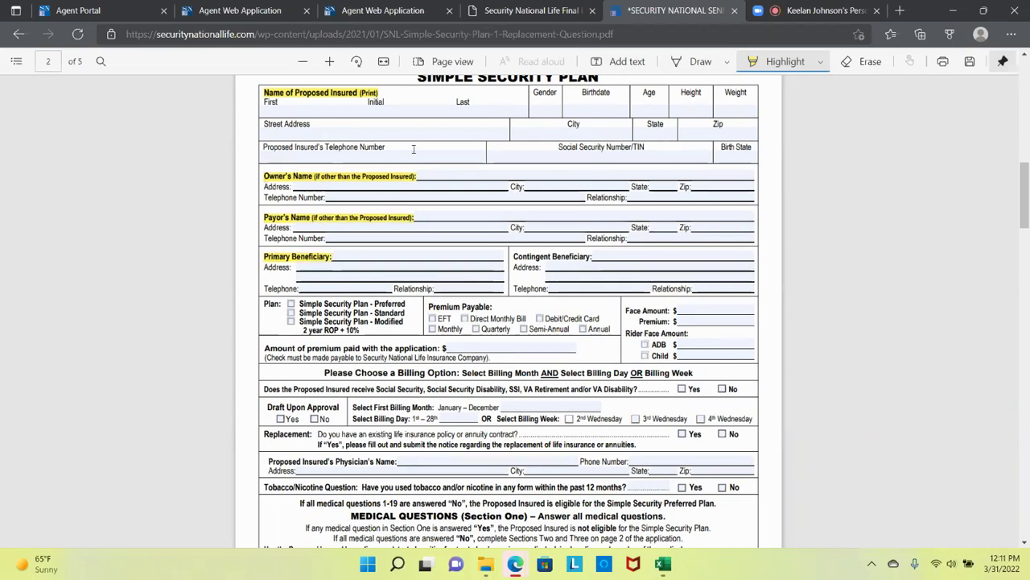
# - Check the Zoom meeting's chat for participants' messages and return to the Simple Security application PDF
pyautogui.click(804, 14)
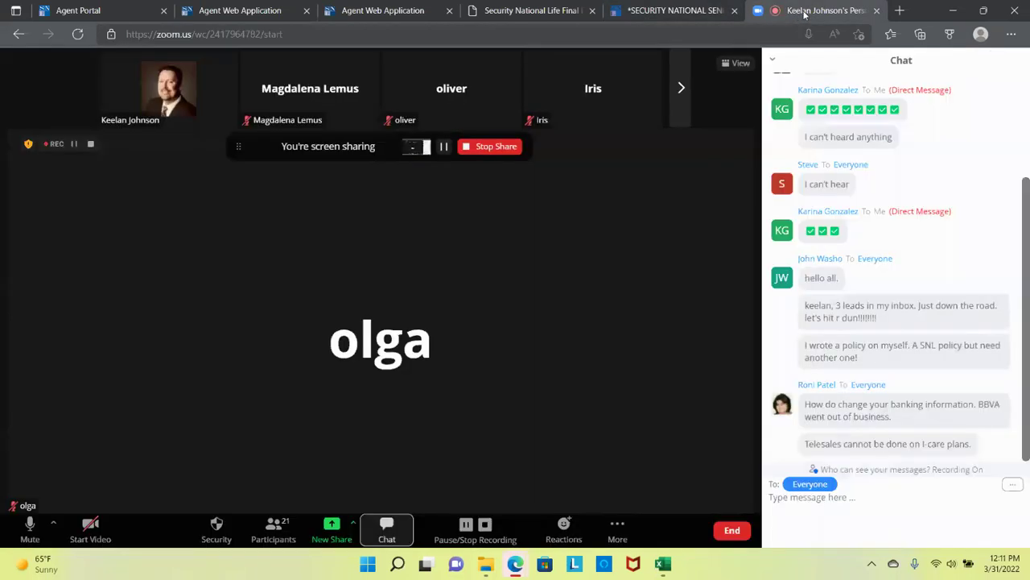
pyautogui.click(715, 11)
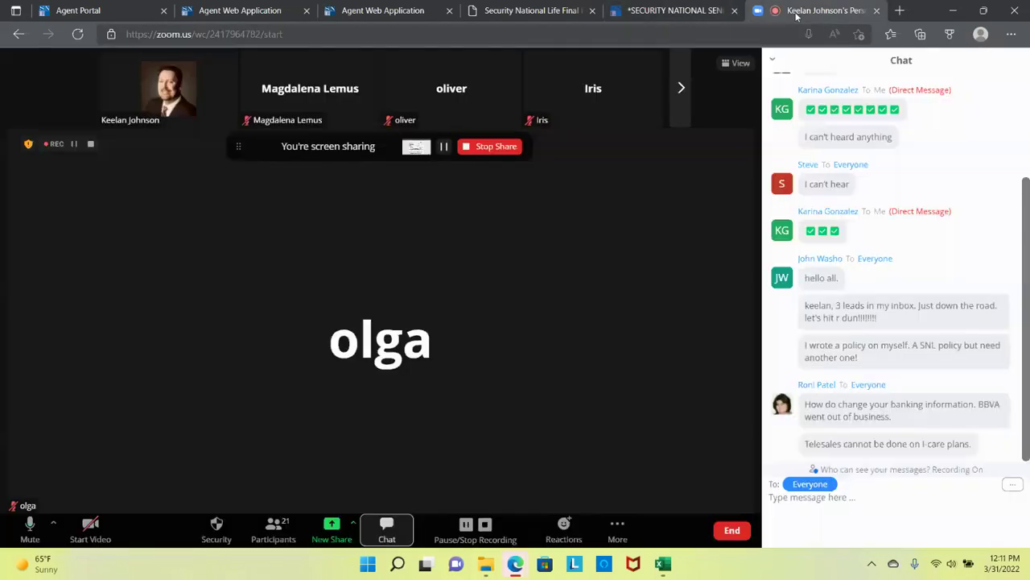
pyautogui.click(789, 14)
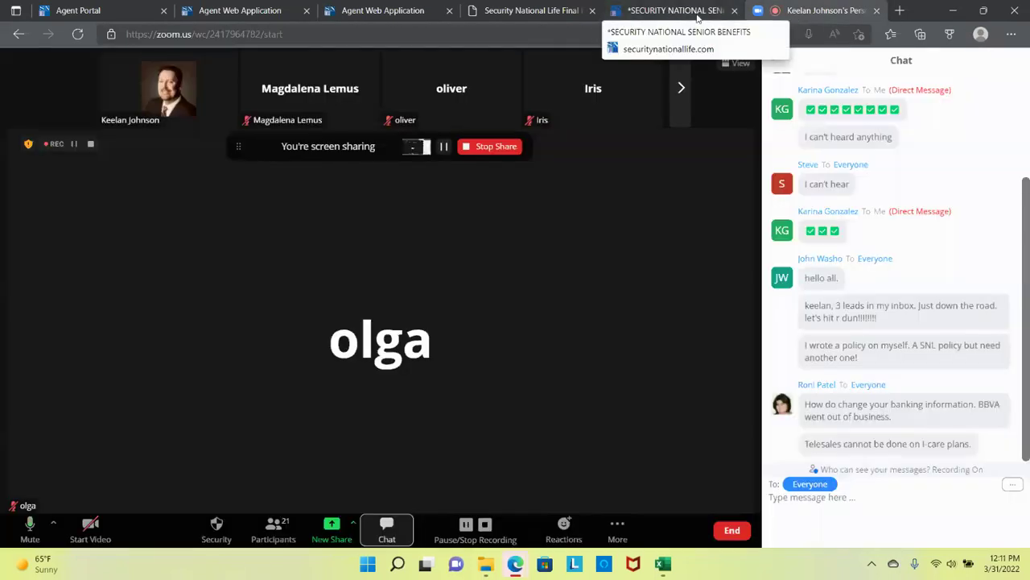
pyautogui.click(698, 18)
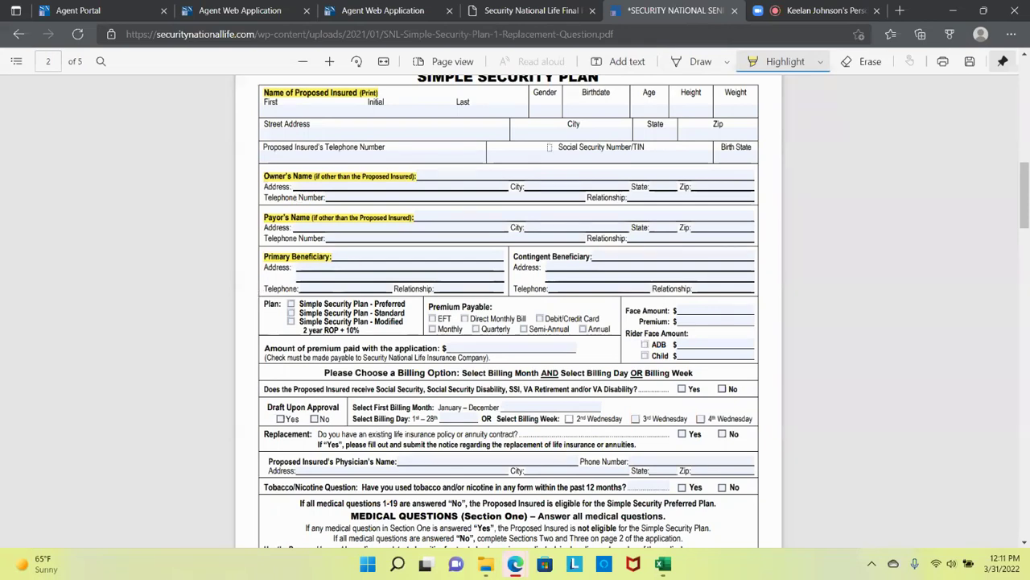
# - Highlight the Social Security Number/TIN label and the Preferred, Standard and Modified plan options on page 2
pyautogui.moveTo(550, 146); pyautogui.dragTo(661, 152)
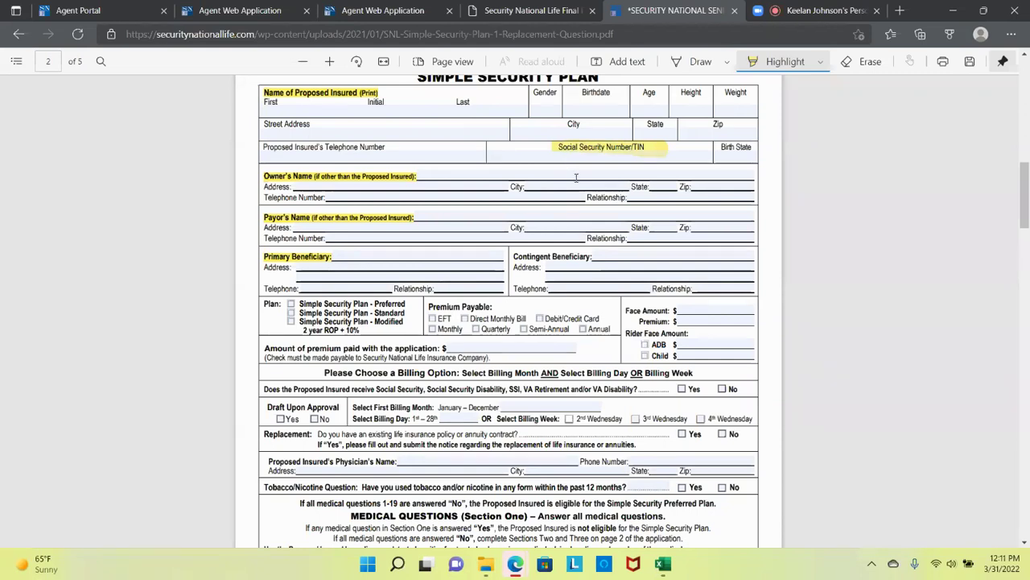
pyautogui.scroll(-2, 570, 187)
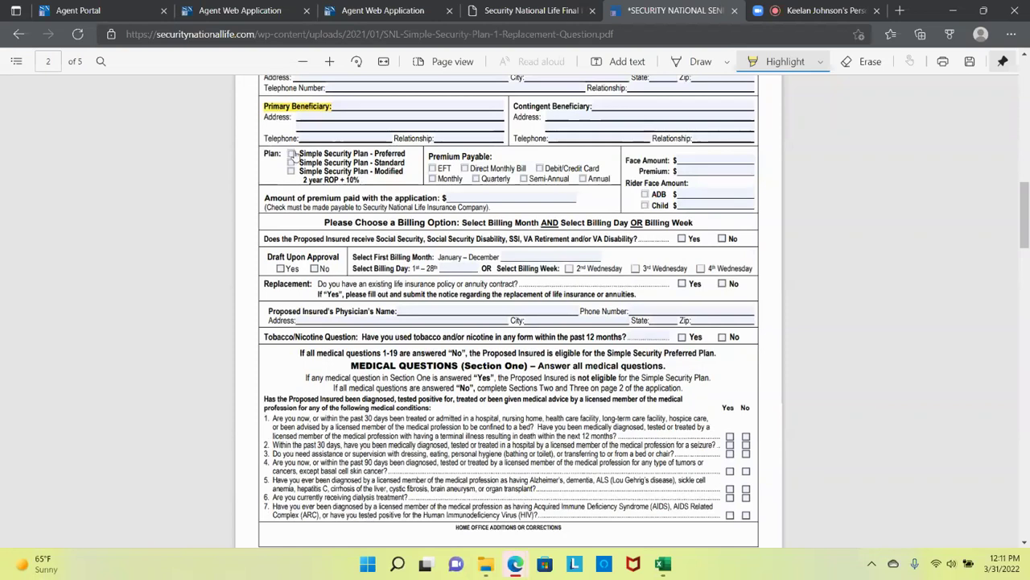
pyautogui.moveTo(264, 152); pyautogui.dragTo(406, 180)
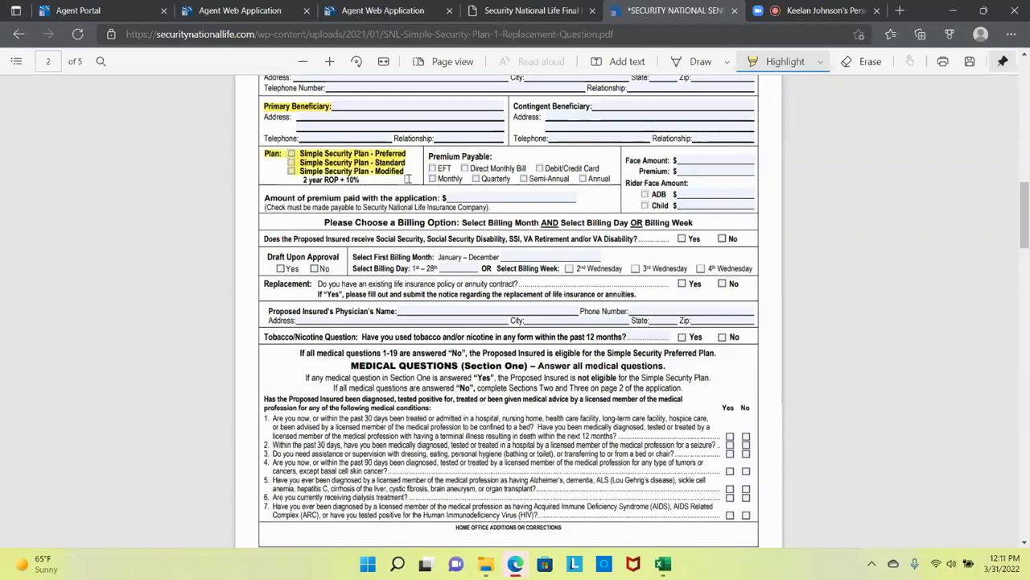
# - Highlight the wording on Preferred, Standard and Modified Plan eligibility in medical question Sections One, Two and Three
pyautogui.moveTo(529, 356); pyautogui.dragTo(722, 355)
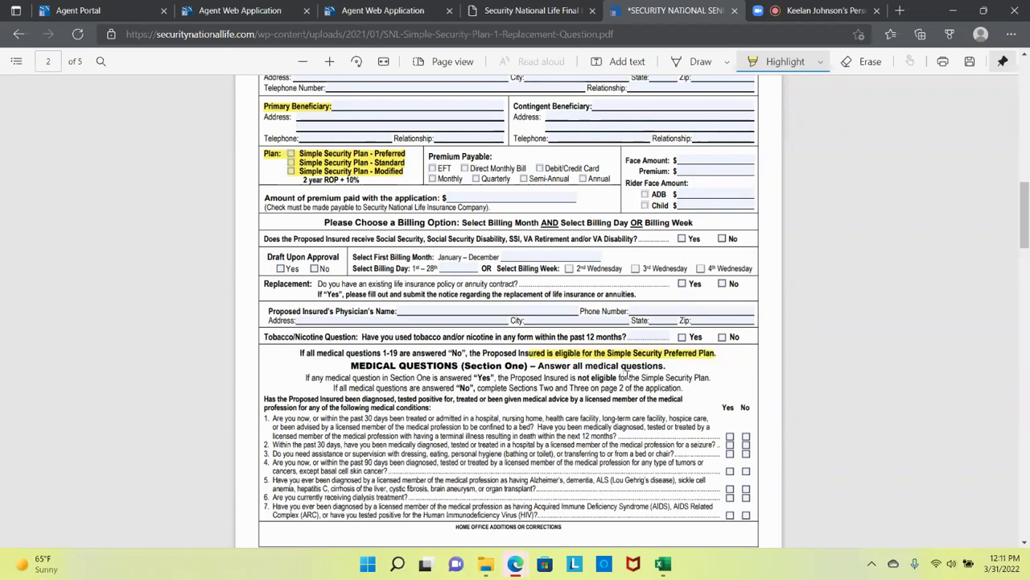
pyautogui.scroll(-4, 460, 319)
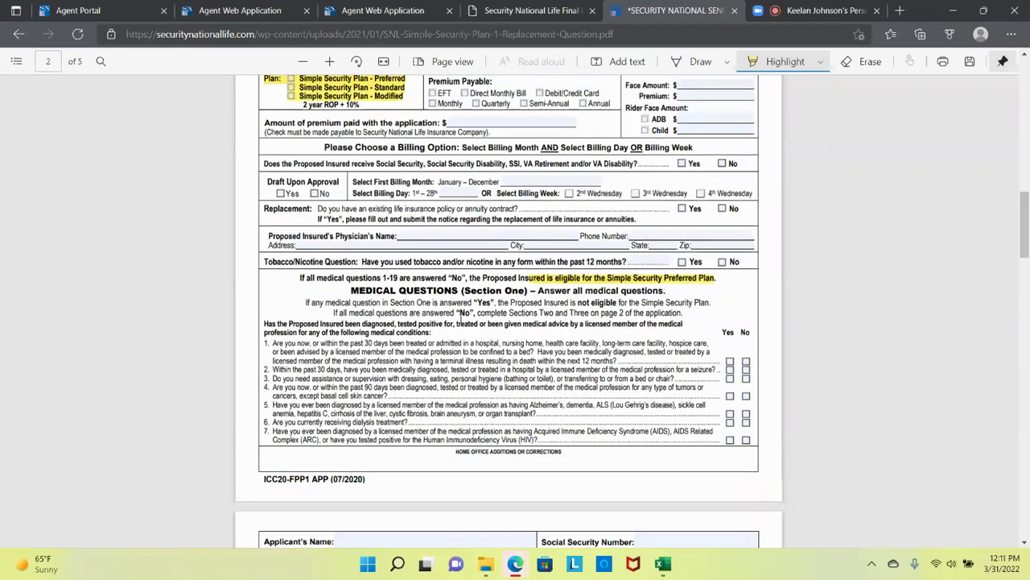
pyautogui.scroll(-3, 460, 319)
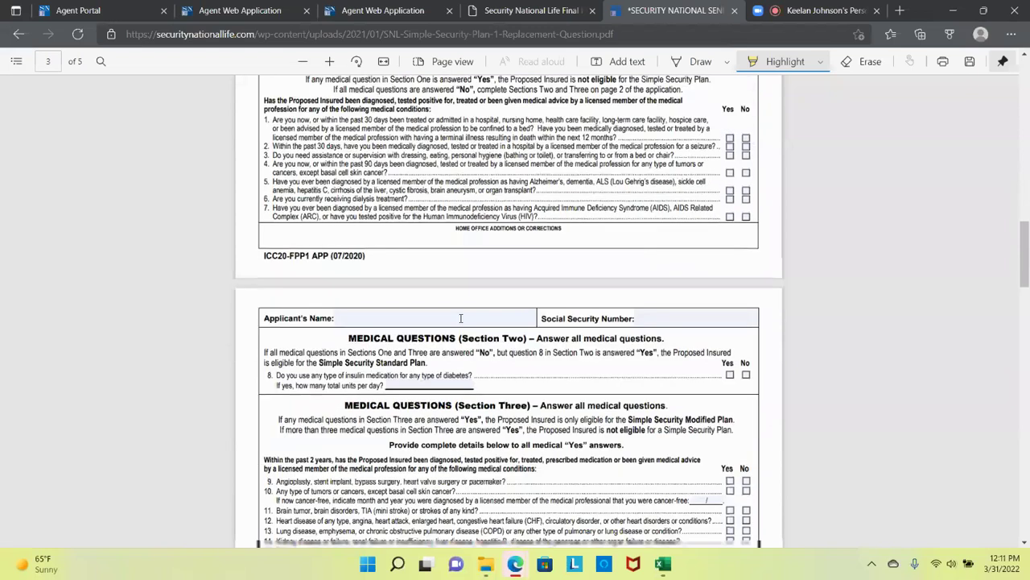
pyautogui.moveTo(297, 286); pyautogui.dragTo(426, 286)
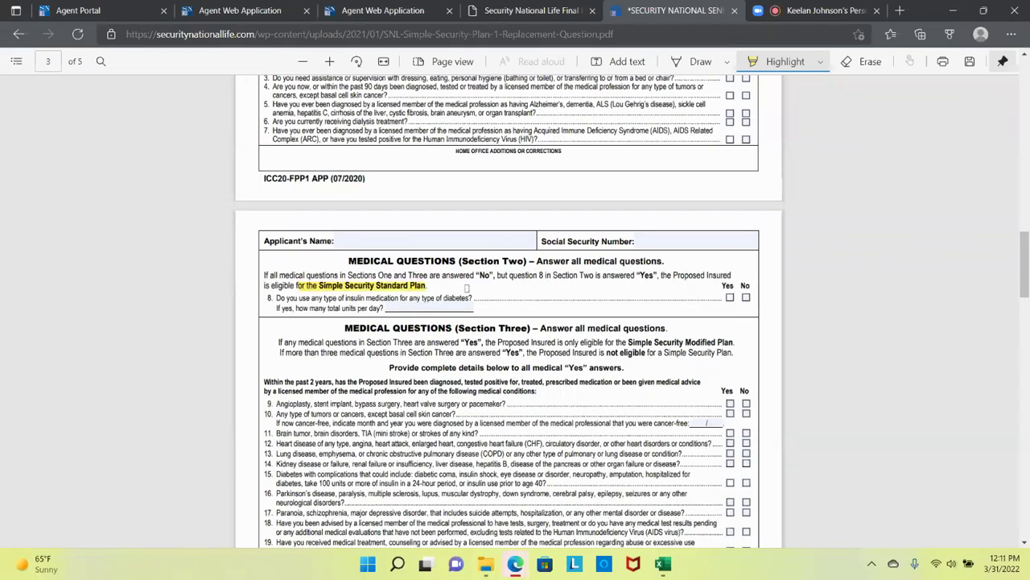
pyautogui.scroll(-5, 468, 289)
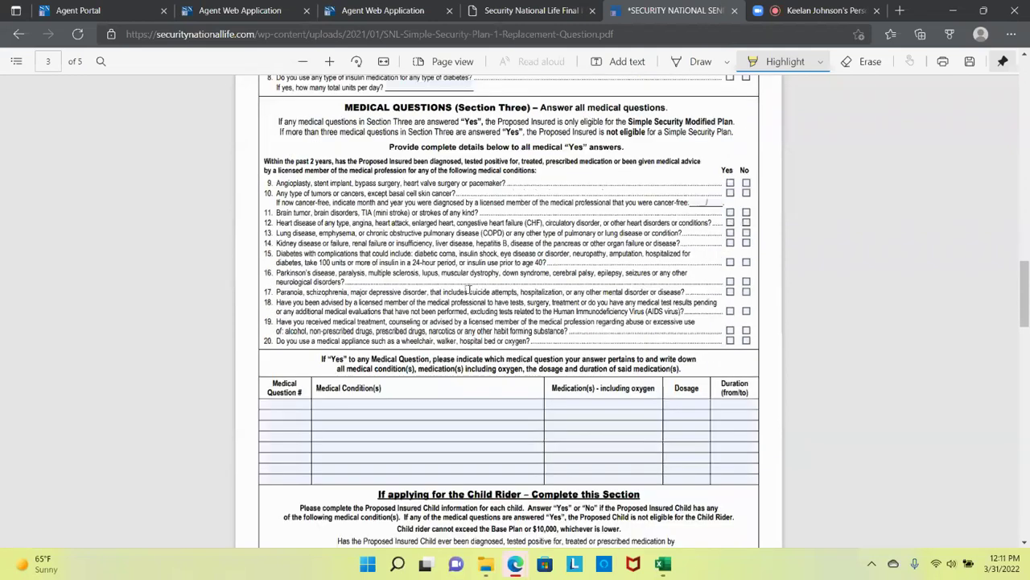
pyautogui.moveTo(552, 118); pyautogui.dragTo(742, 118)
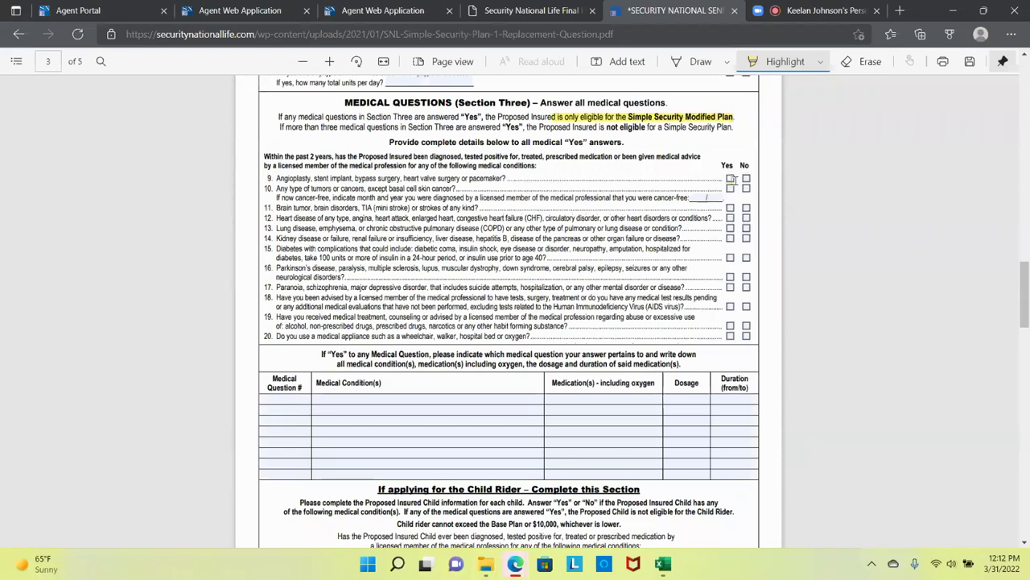
# - Highlight the Premium Payable heading and its EFT and Direct Monthly Bill options on page 2
pyautogui.scroll(-1, 667, 198)
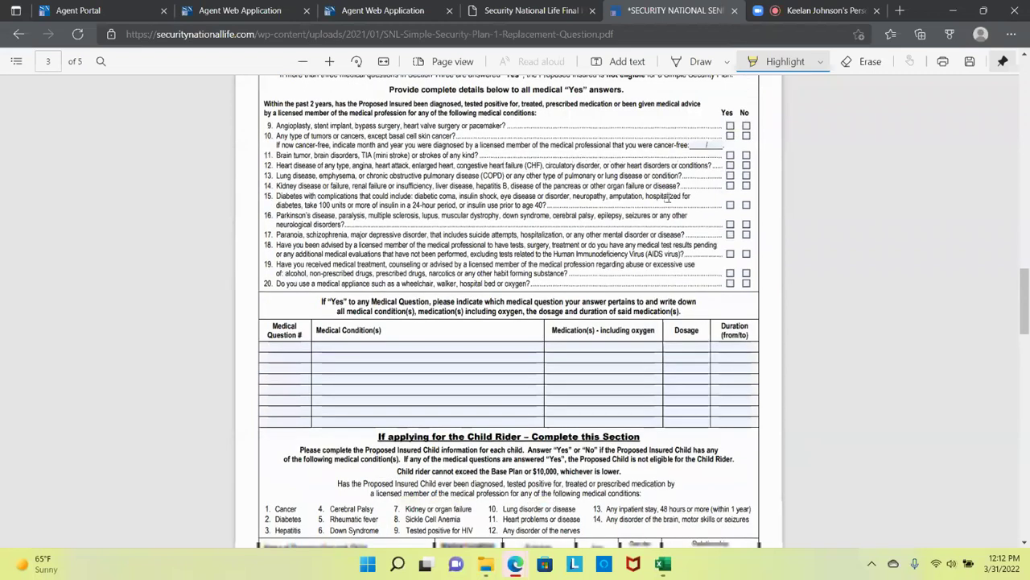
pyautogui.scroll(10, 667, 197)
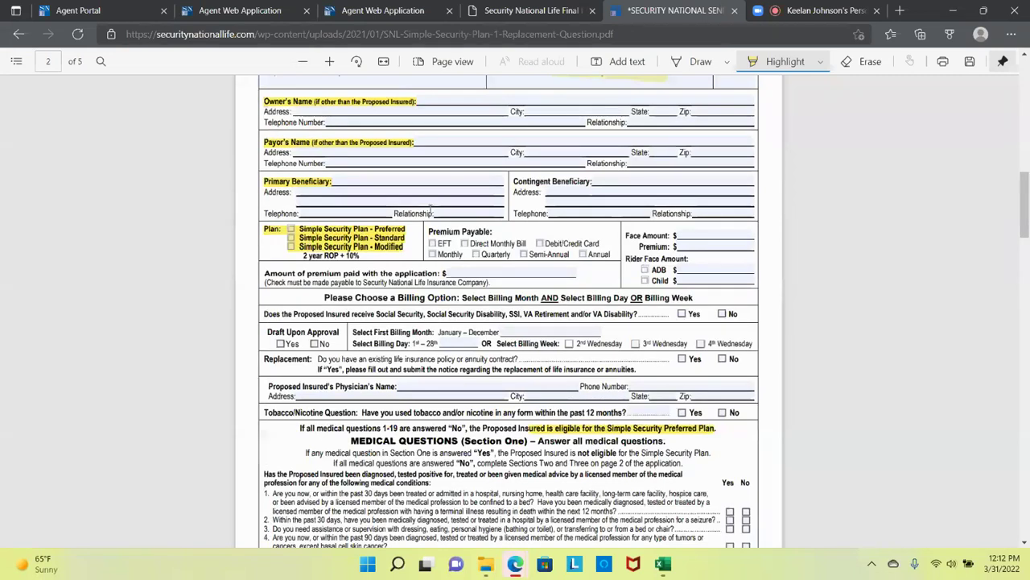
pyautogui.moveTo(429, 229); pyautogui.dragTo(504, 231)
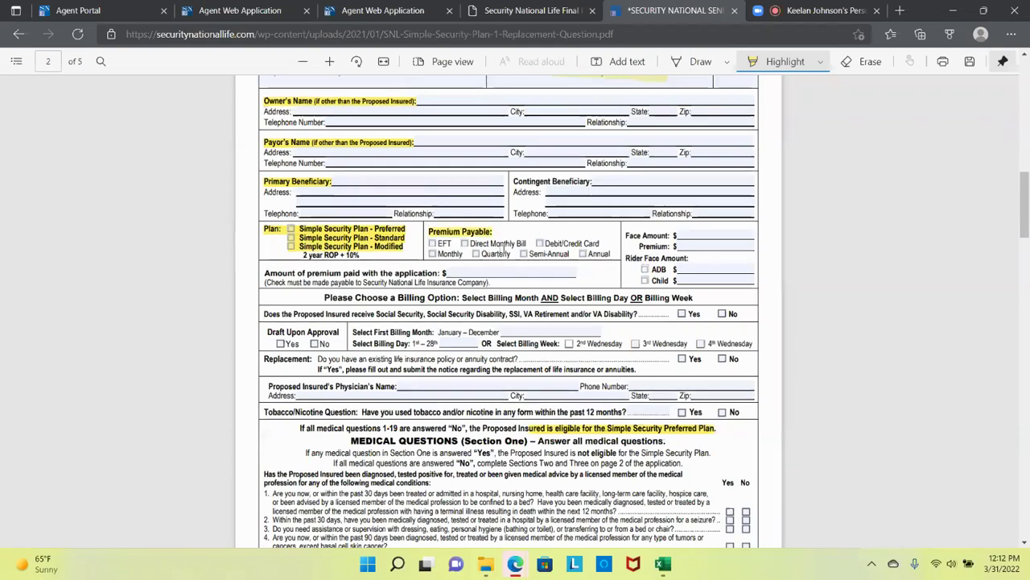
pyautogui.moveTo(438, 243); pyautogui.dragTo(533, 243)
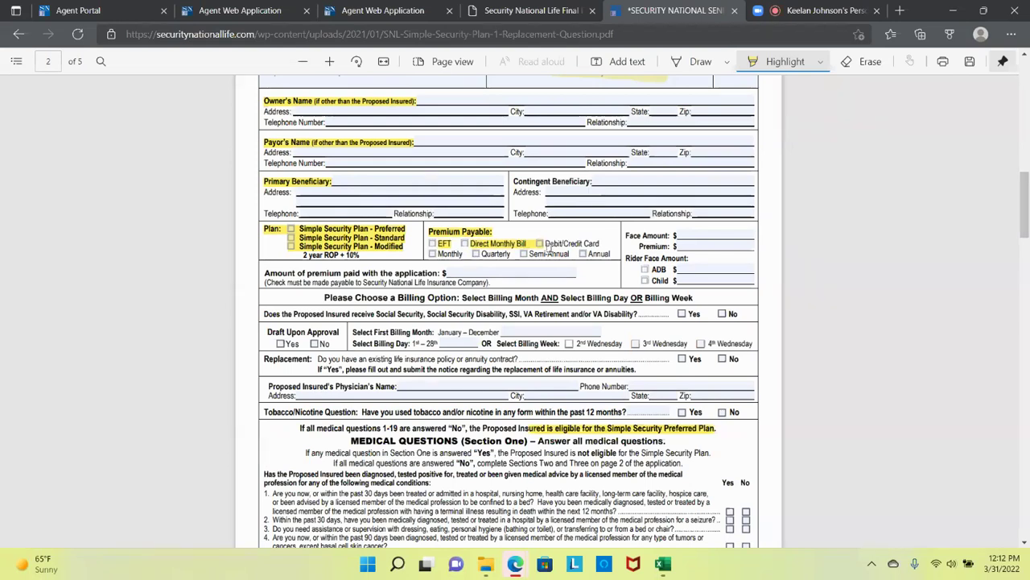
# - Highlight the Face Amount label on page 2 and add the text 15000 on its line
pyautogui.scroll(10, 556, 246)
pyautogui.scroll(-10, 561, 244)
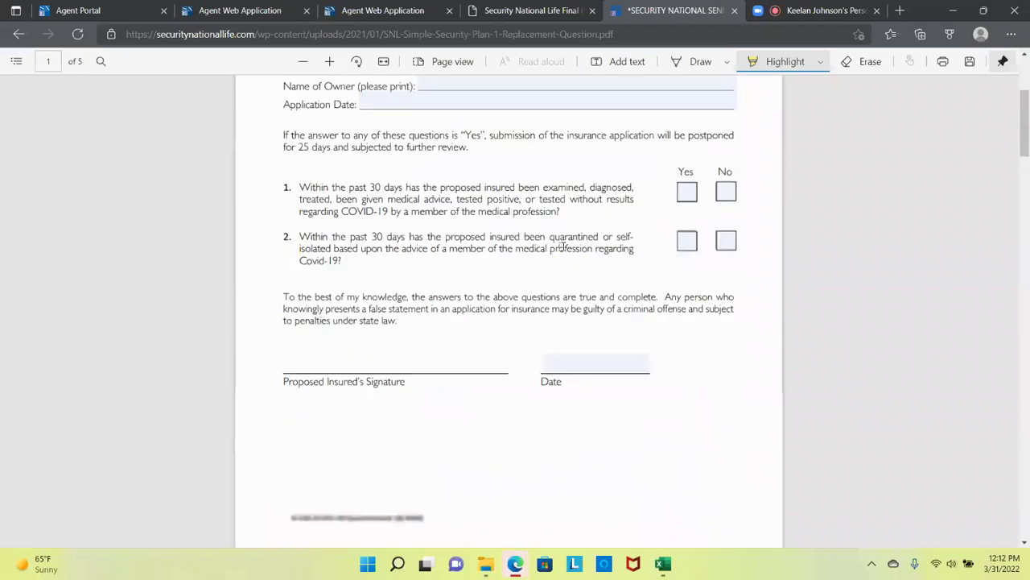
pyautogui.moveTo(428, 140); pyautogui.dragTo(681, 189)
pyautogui.scroll(-5, 572, 275)
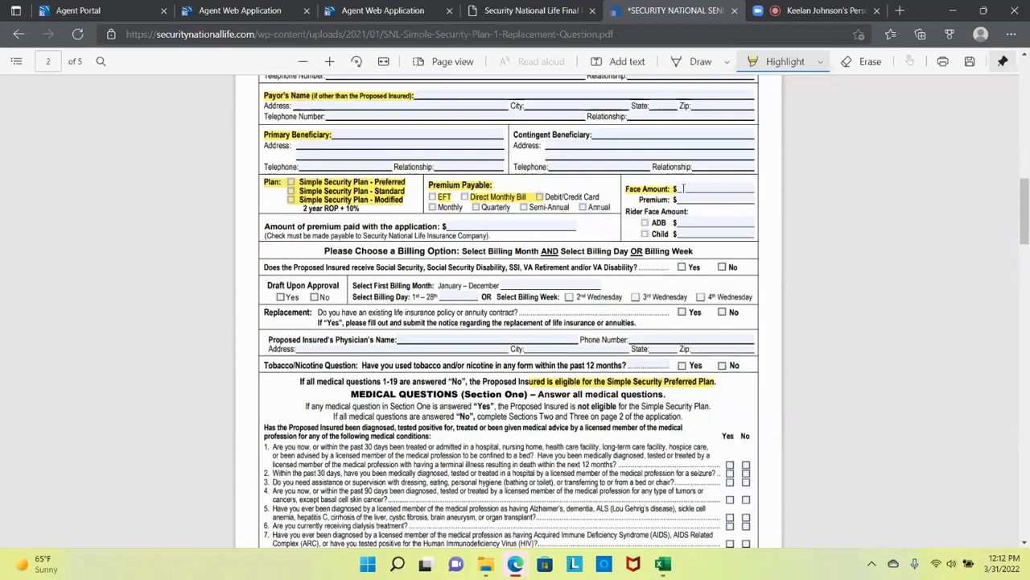
pyautogui.click(626, 63)
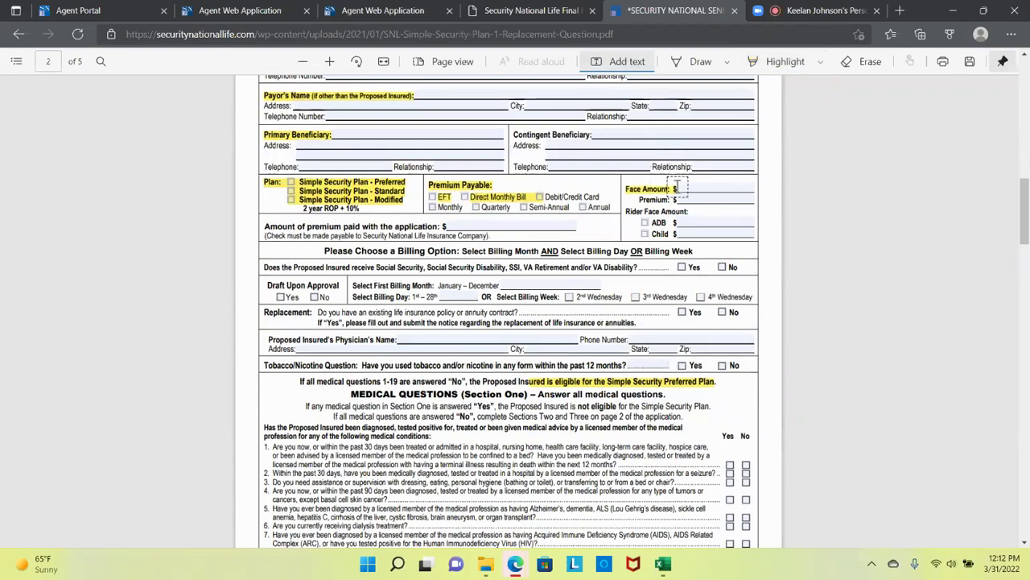
pyautogui.click(673, 186)
pyautogui.write('15000')
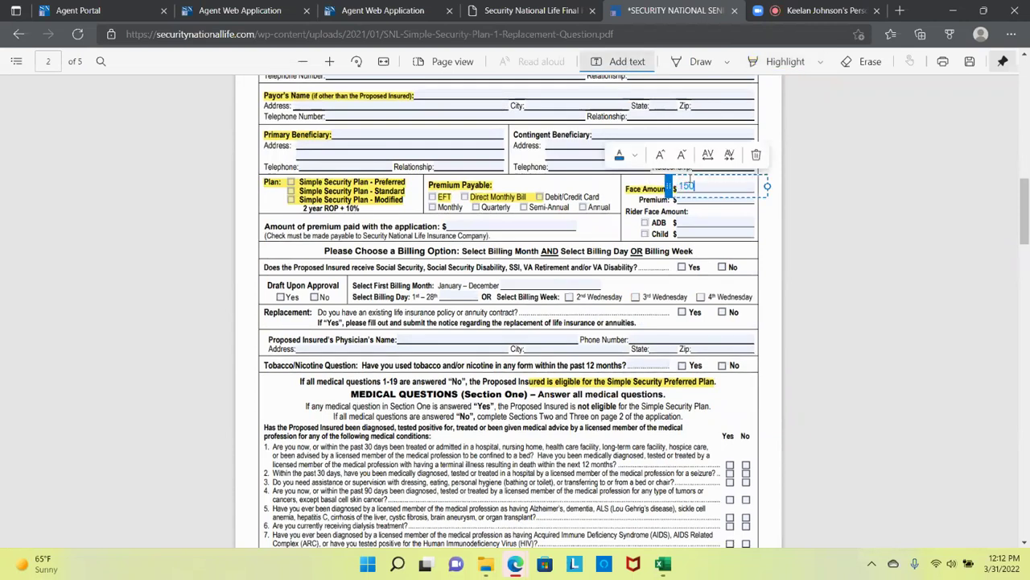
pyautogui.press('Escape')
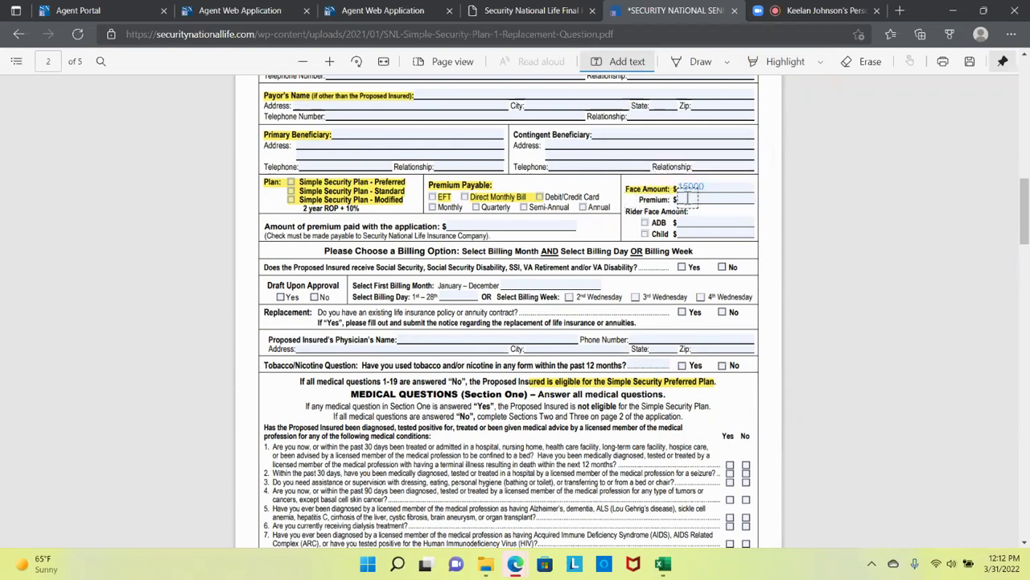
# - Add the text 56 on the Premium line and highlight the Premium label
pyautogui.click(676, 198)
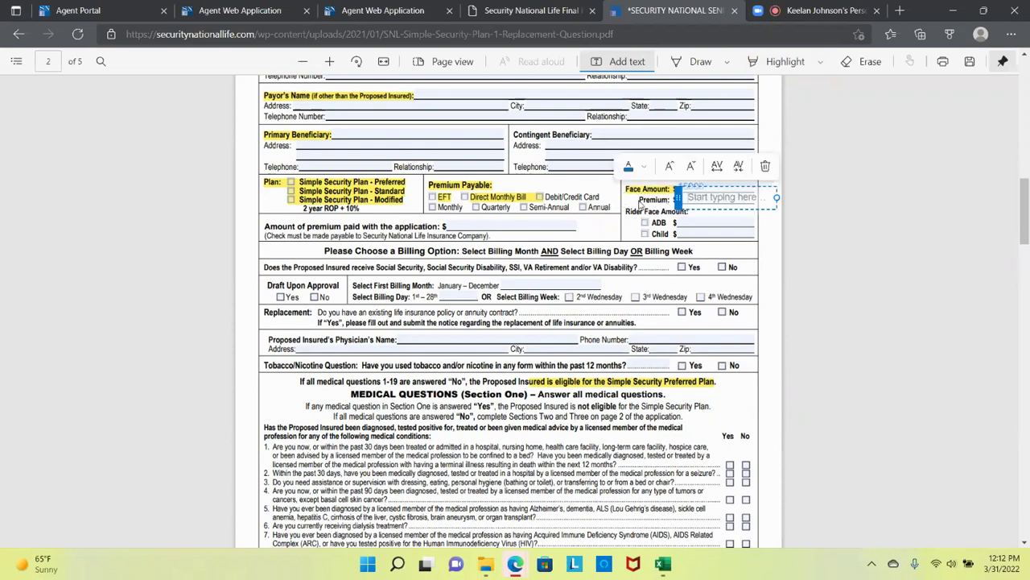
pyautogui.write('56')
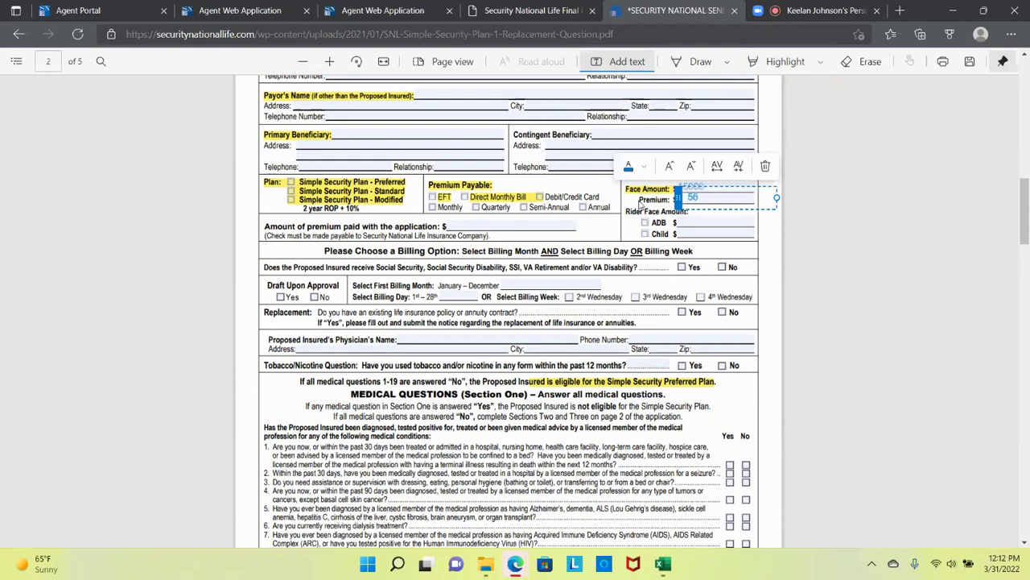
pyautogui.press('Escape')
pyautogui.click(766, 70)
pyautogui.moveTo(634, 200); pyautogui.dragTo(668, 203)
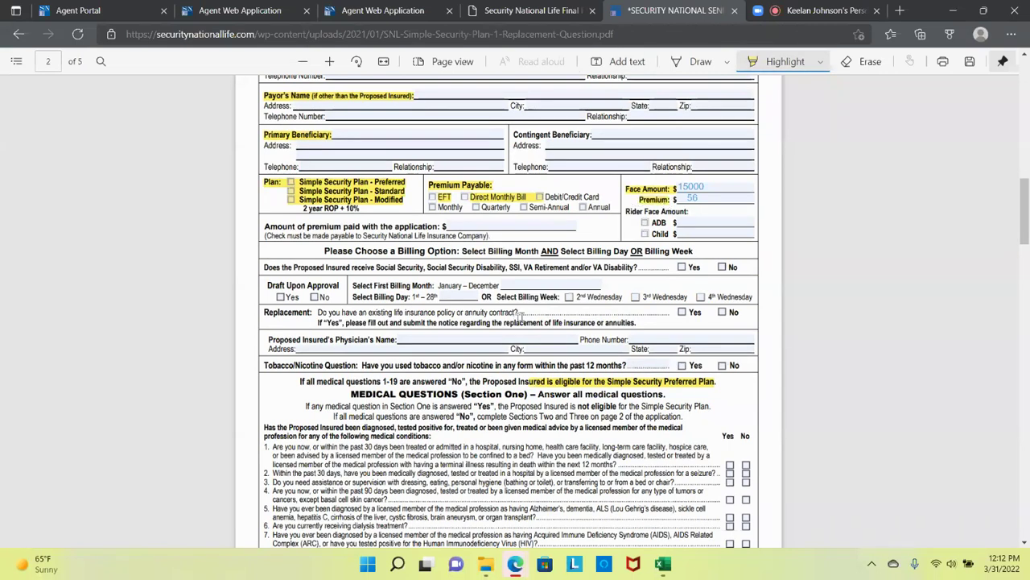
# - Highlight the ADB label under Rider Face Amount and place a text note on its amount line
pyautogui.moveTo(650, 222); pyautogui.dragTo(686, 221)
pyautogui.click(620, 61)
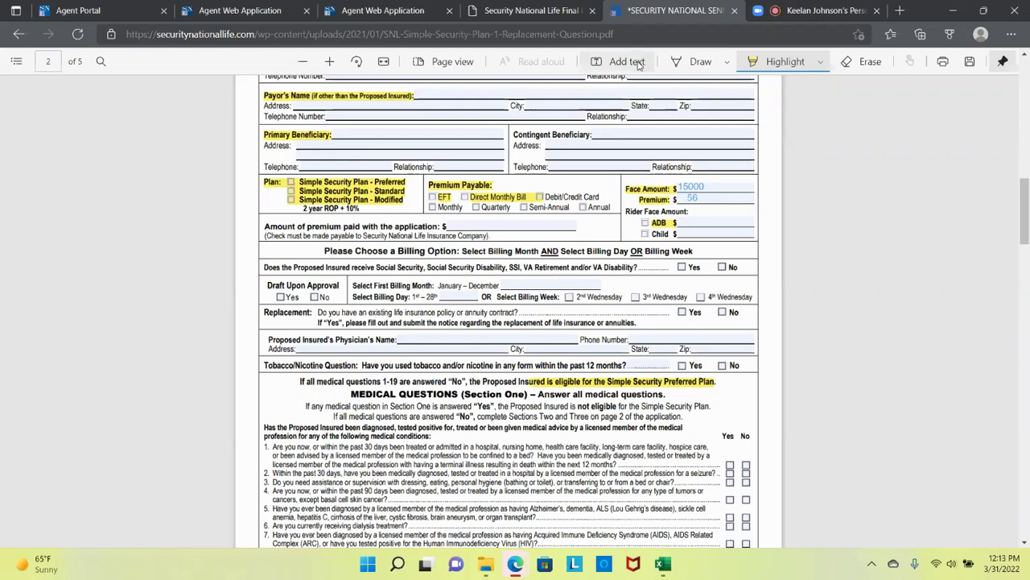
pyautogui.click(682, 219)
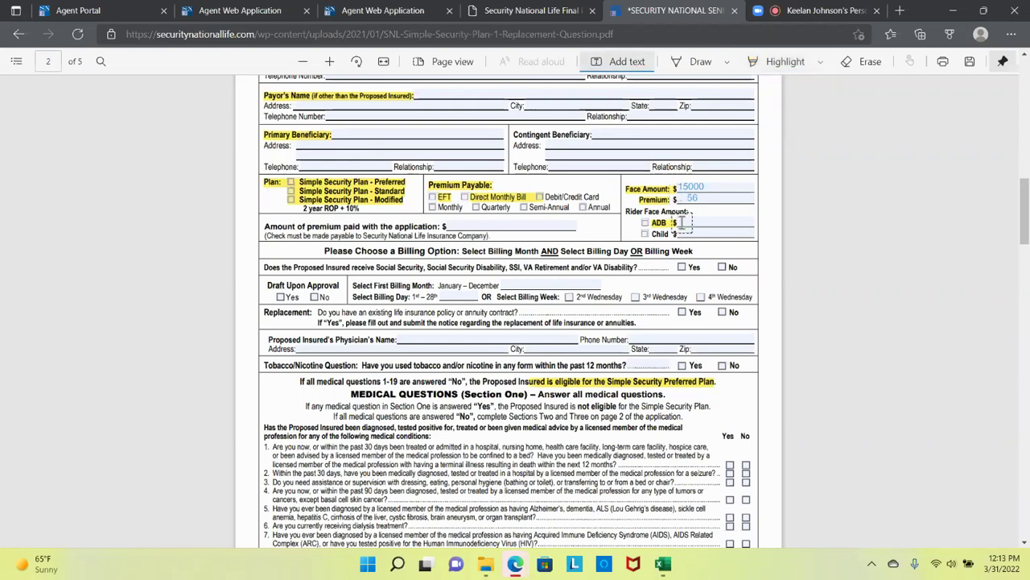
# - Enter 15000 as the ADB rider face amount and 10000 as the Child rider face amount
pyautogui.click(683, 220)
pyautogui.write('15000')
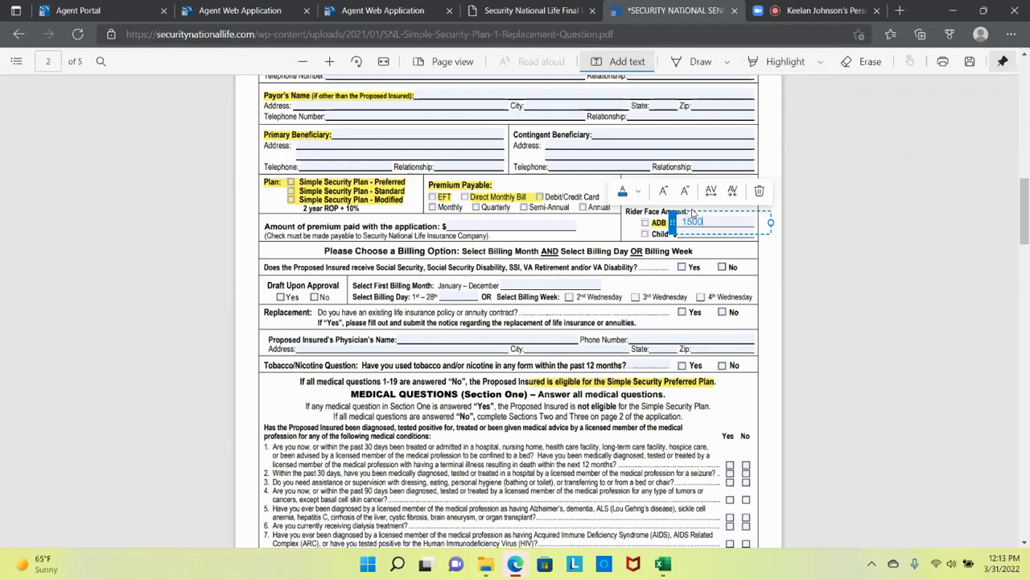
pyautogui.click(724, 316)
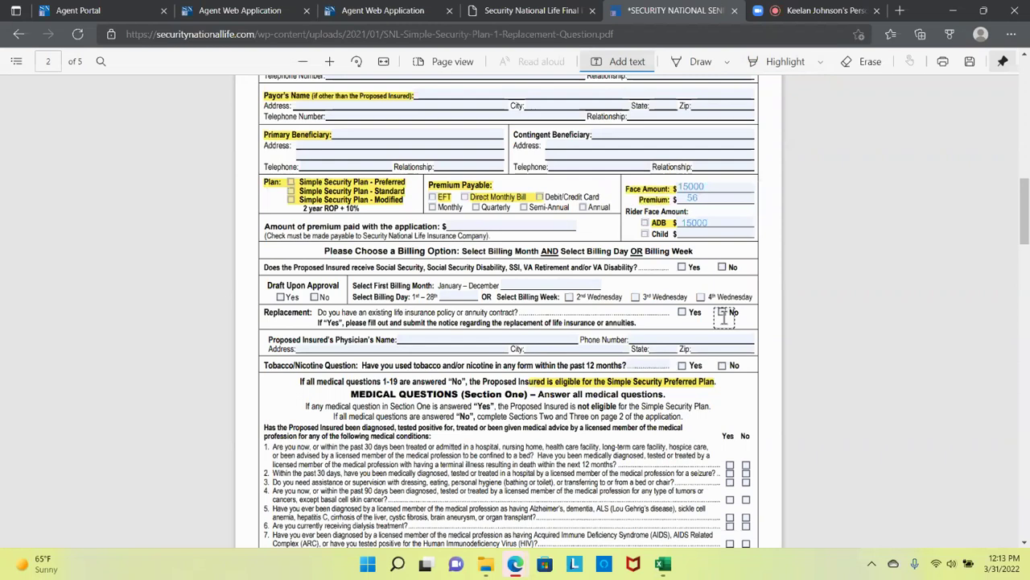
pyautogui.click(684, 233)
pyautogui.write('10000')
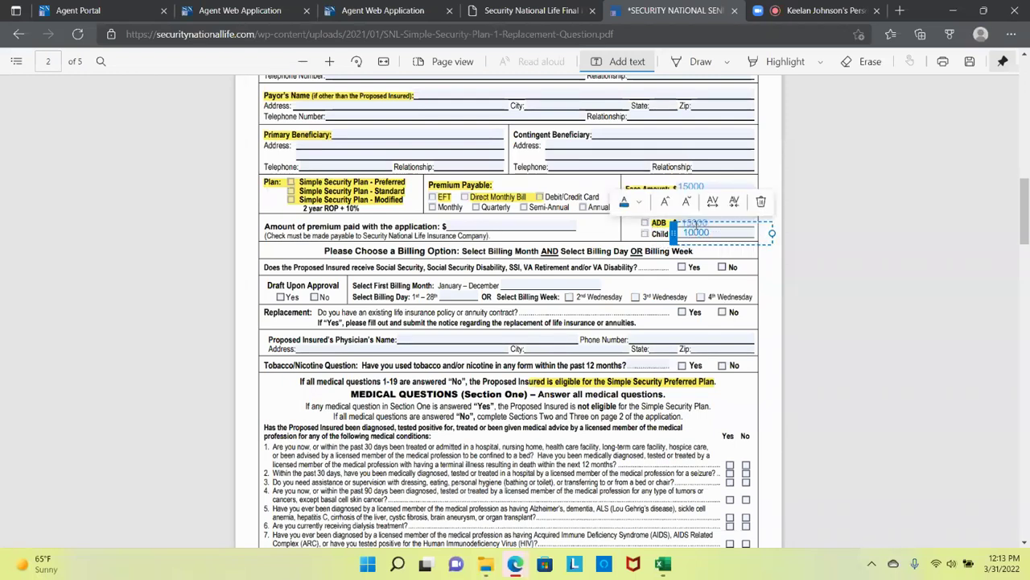
pyautogui.click(699, 294)
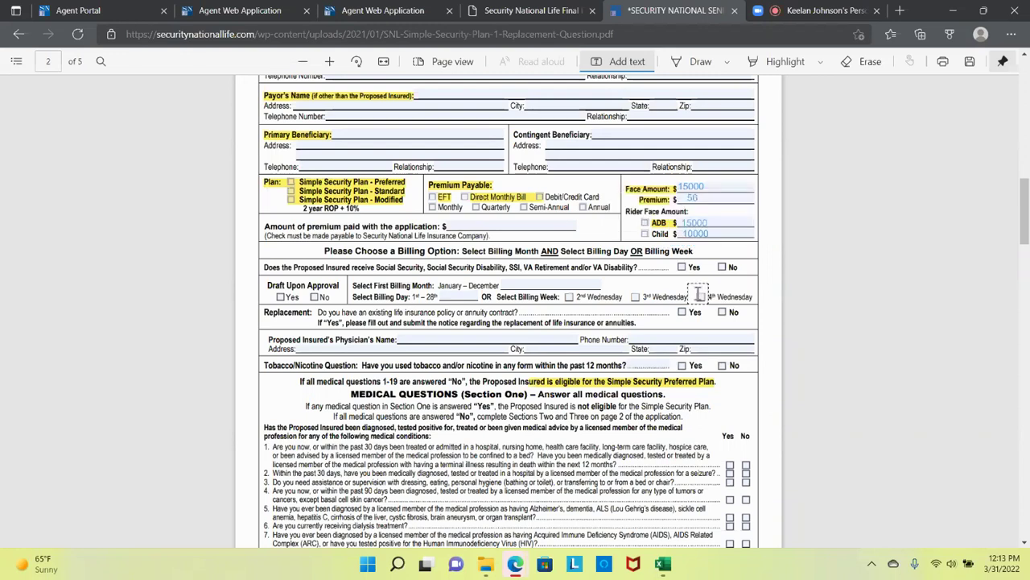
# - Highlight the Child rider label and add the text 18/25 beside its face amount
pyautogui.click(785, 61)
pyautogui.moveTo(670, 234); pyautogui.dragTo(671, 234)
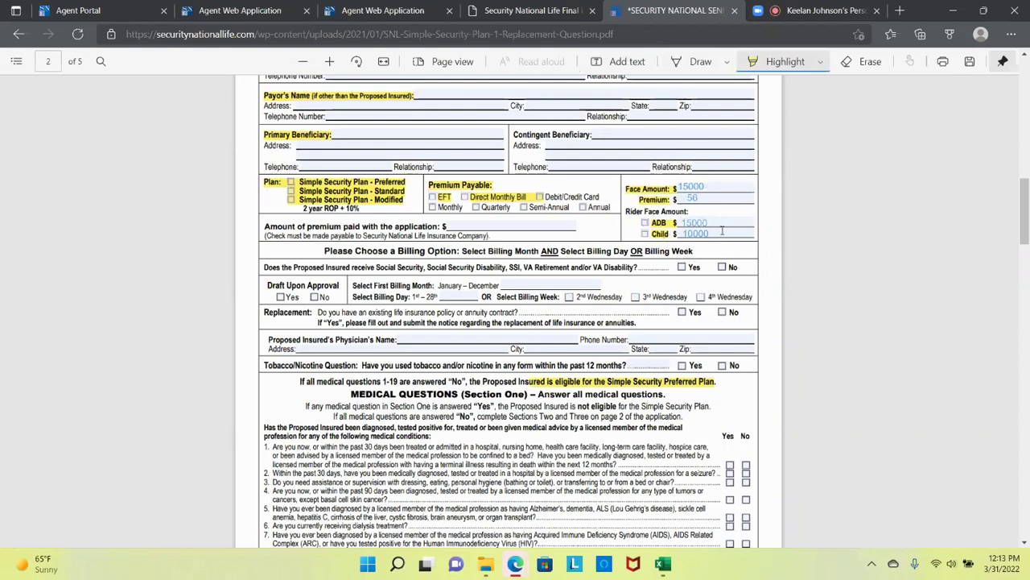
pyautogui.click(627, 62)
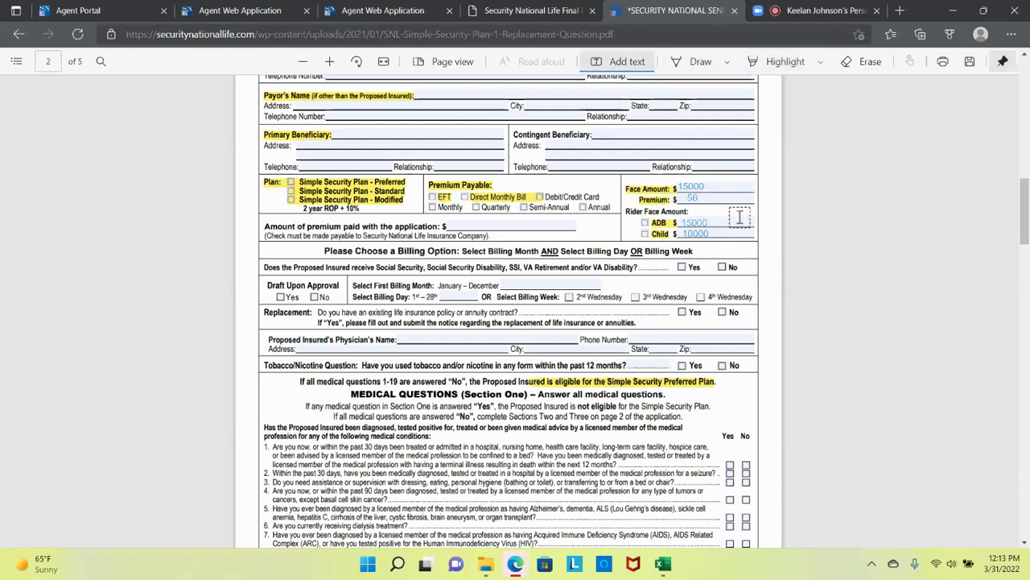
pyautogui.click(712, 230)
pyautogui.write('10/25')
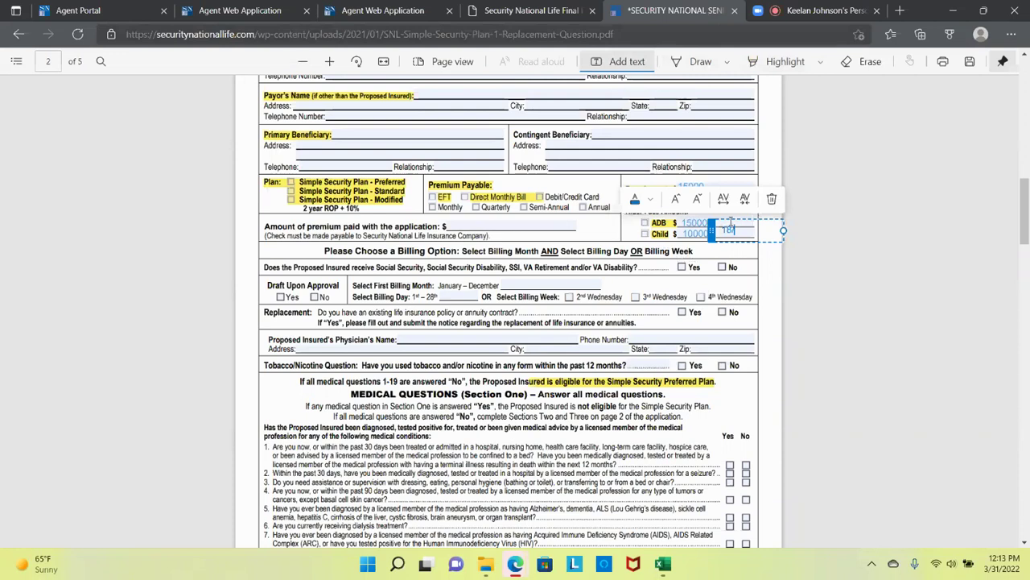
pyautogui.click(729, 292)
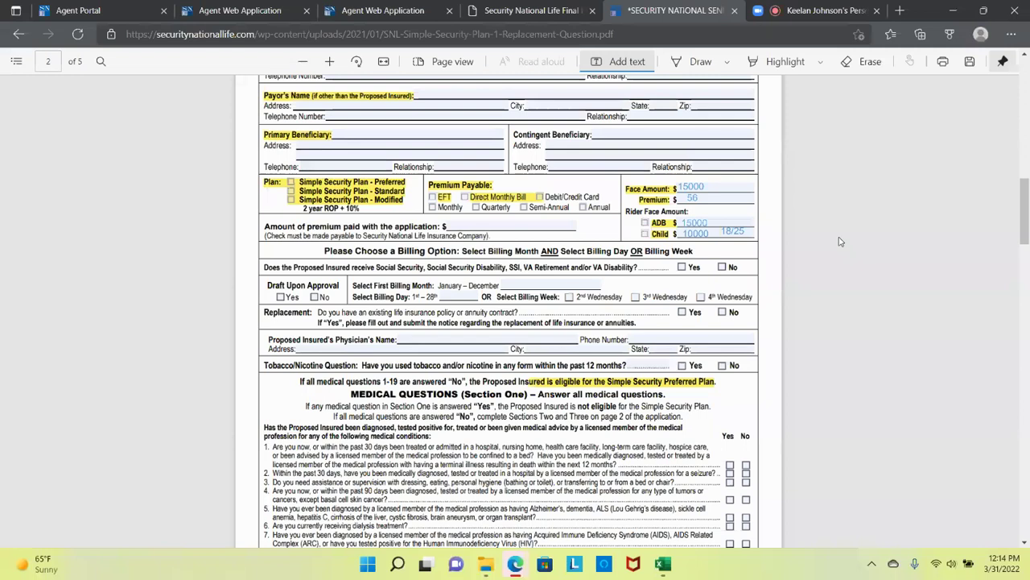
# - Highlight the "Amount of premium paid with the application" label and the question about receiving Social Security, disability or VA benefits
pyautogui.click(783, 62)
pyautogui.moveTo(267, 228); pyautogui.dragTo(456, 226)
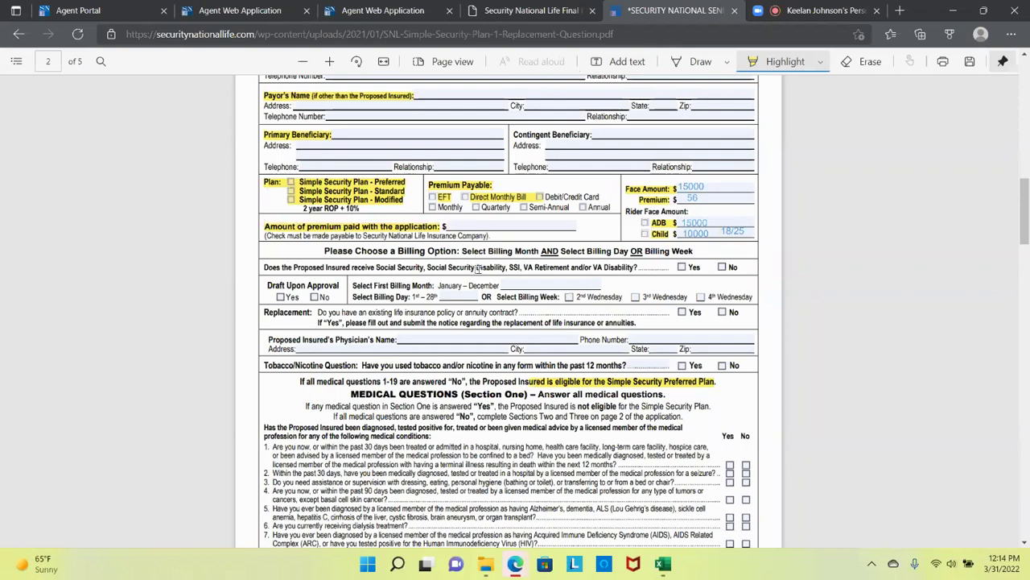
pyautogui.scroll(-3, 493, 273)
pyautogui.scroll(2, 509, 271)
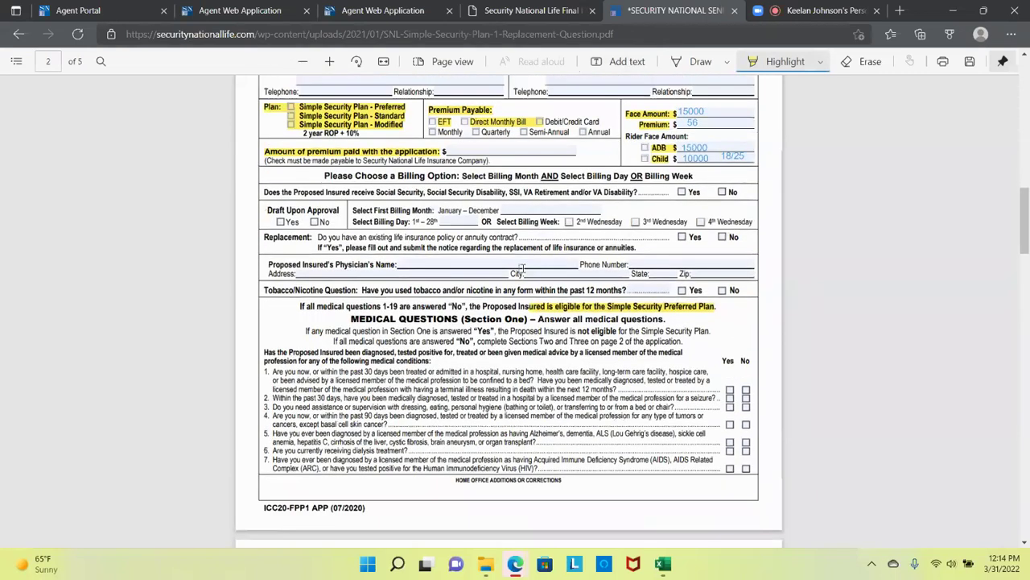
pyautogui.moveTo(287, 192); pyautogui.dragTo(636, 193)
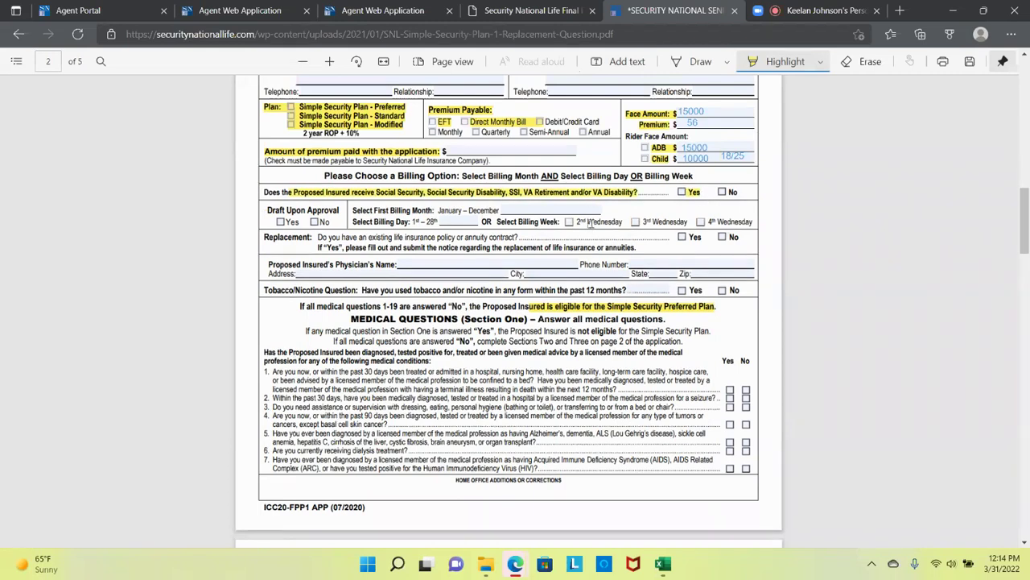
# - Highlight the billing choices: the Wednesday billing weeks, Draft Upon Approval with Yes and No, the billing day 1st–28th, and January–December
pyautogui.moveTo(577, 222); pyautogui.dragTo(748, 225)
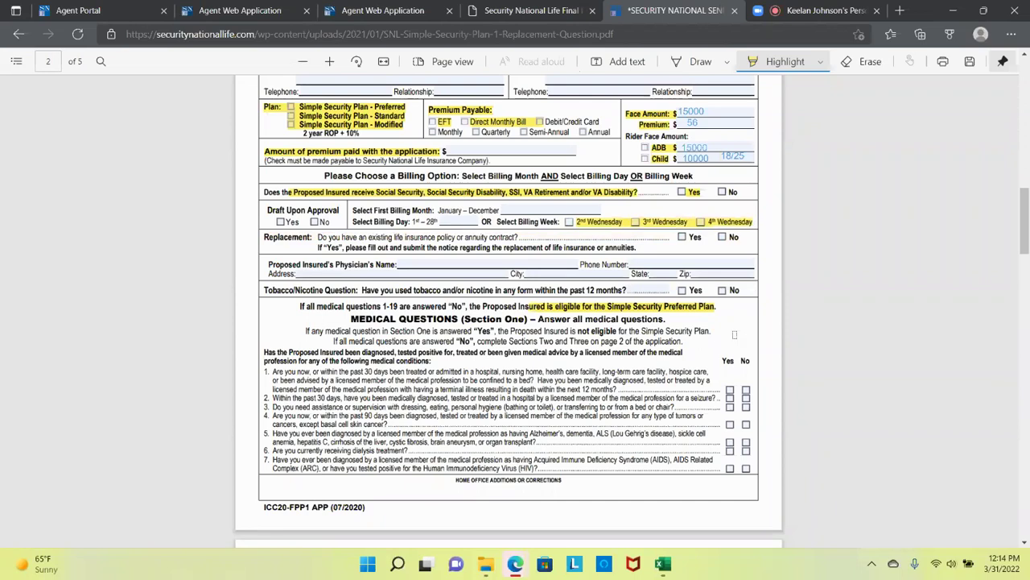
pyautogui.moveTo(268, 207); pyautogui.dragTo(345, 210)
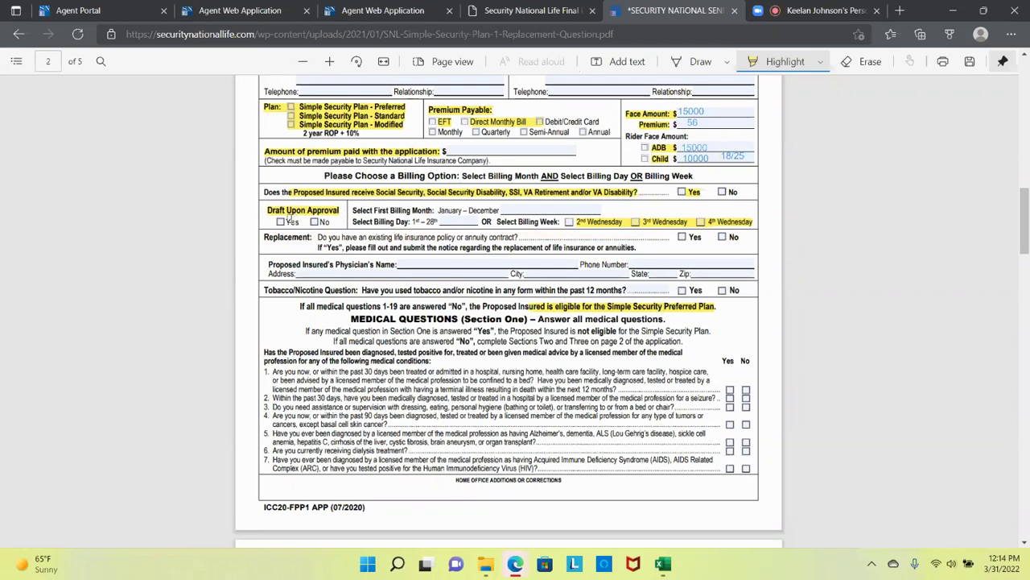
pyautogui.moveTo(283, 222); pyautogui.dragTo(324, 228)
pyautogui.moveTo(353, 222); pyautogui.dragTo(487, 222)
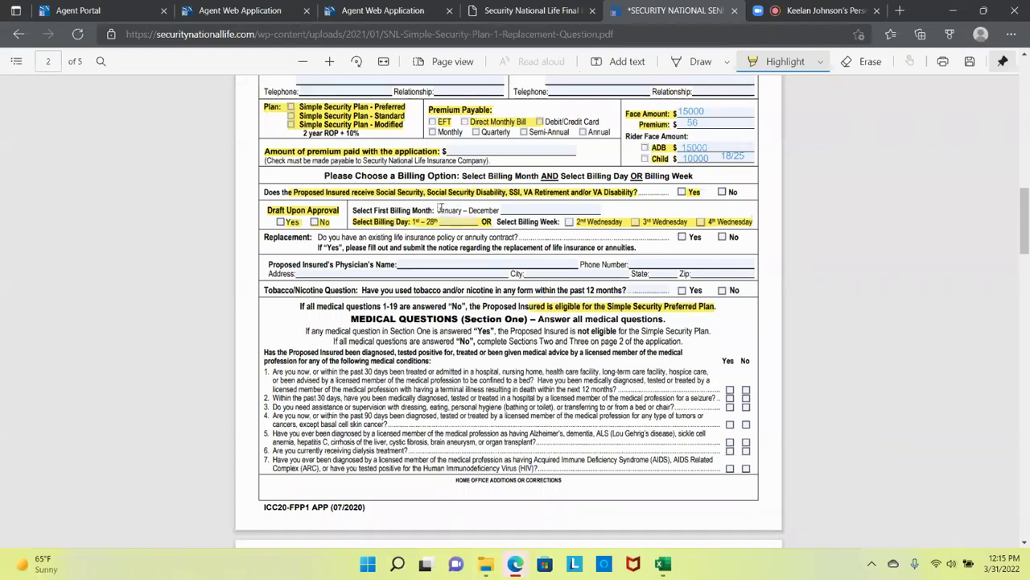
pyautogui.moveTo(437, 207); pyautogui.dragTo(512, 208)
# - Check the meeting chat and highlight the Replacement question with its instruction to submit the replacement notice
pyautogui.click(830, 11)
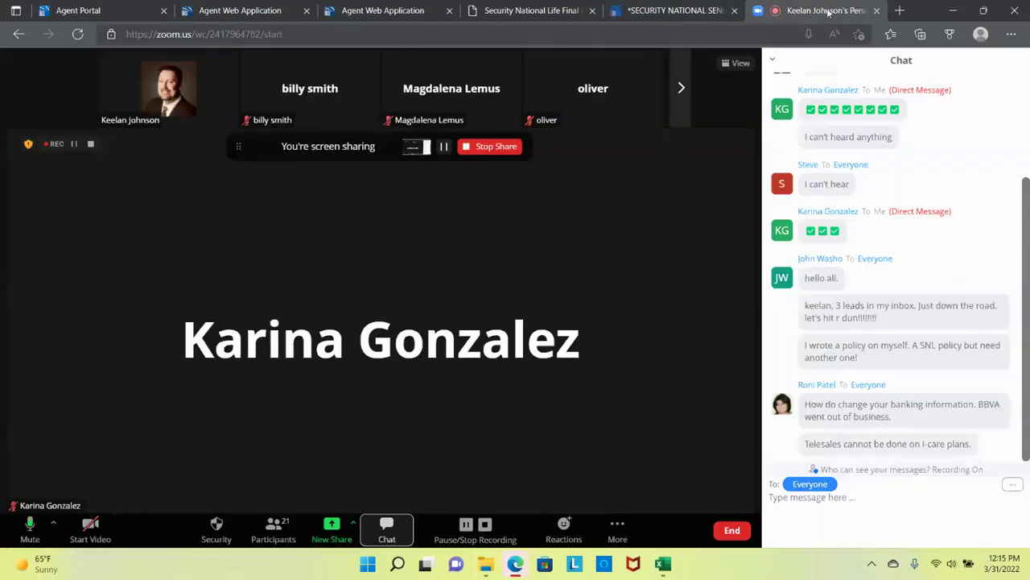
pyautogui.click(539, 11)
pyautogui.click(668, 10)
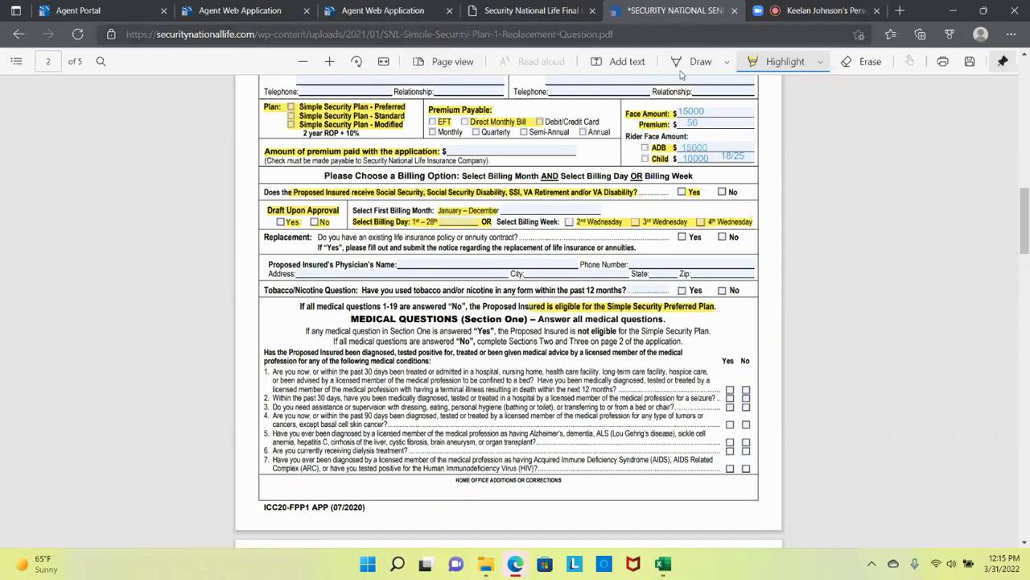
pyautogui.moveTo(264, 237); pyautogui.dragTo(648, 253)
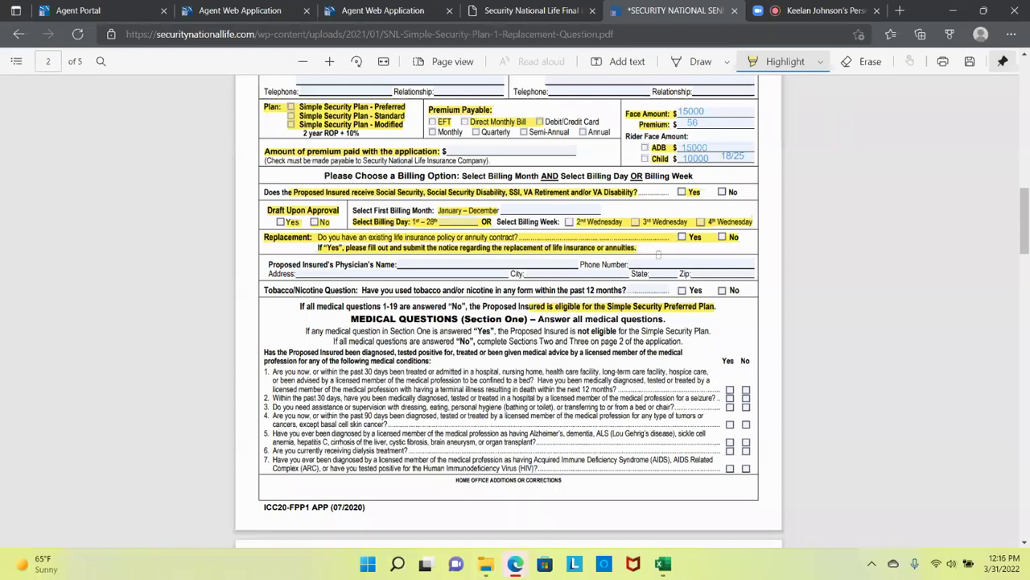
# - Highlight the proposed insured's physician name, phone number and address labels in the application form
pyautogui.click(99, 11)
pyautogui.moveTo(22, 126)
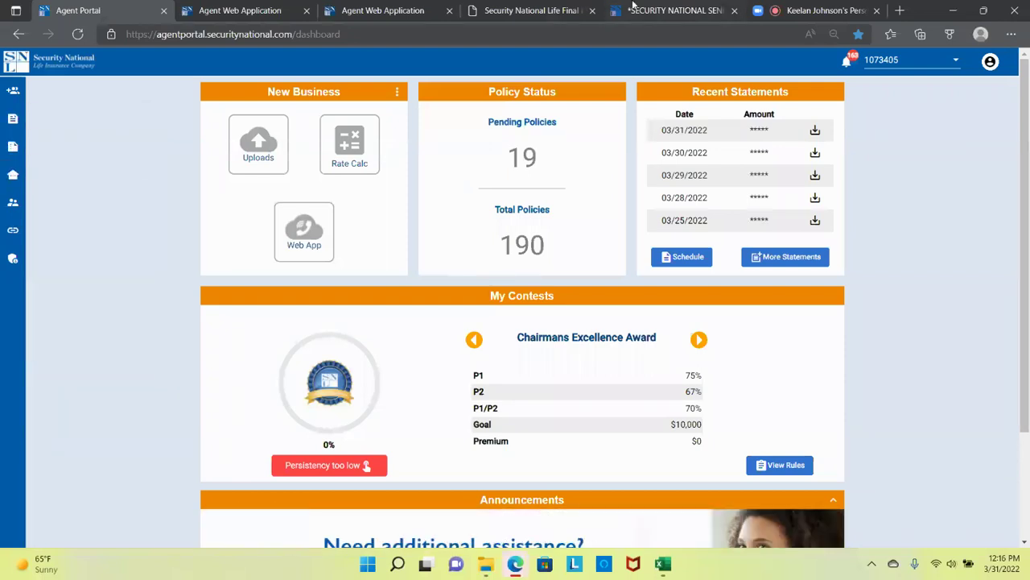
pyautogui.click(547, 10)
pyautogui.click(665, 15)
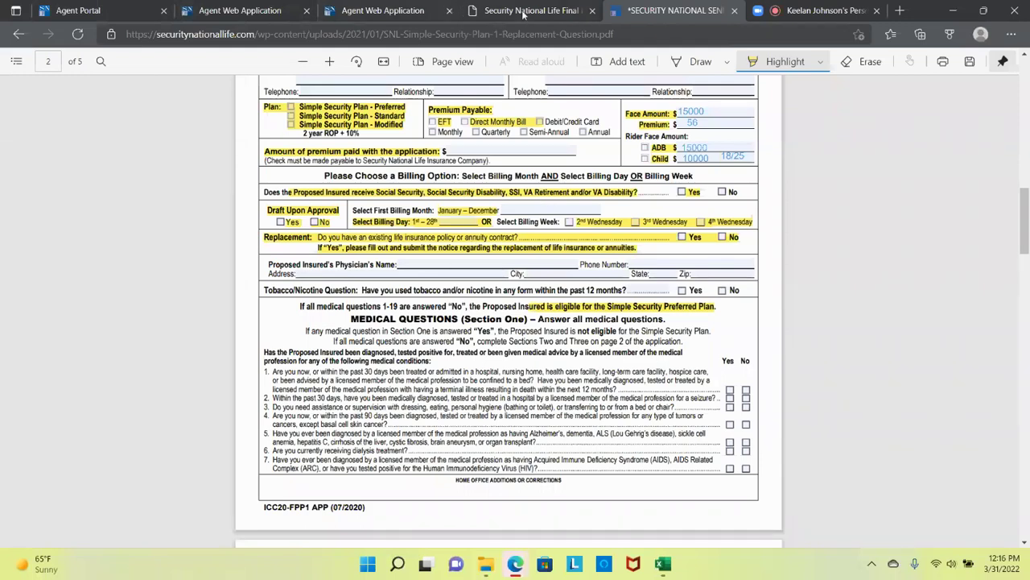
pyautogui.moveTo(268, 264); pyautogui.dragTo(708, 263)
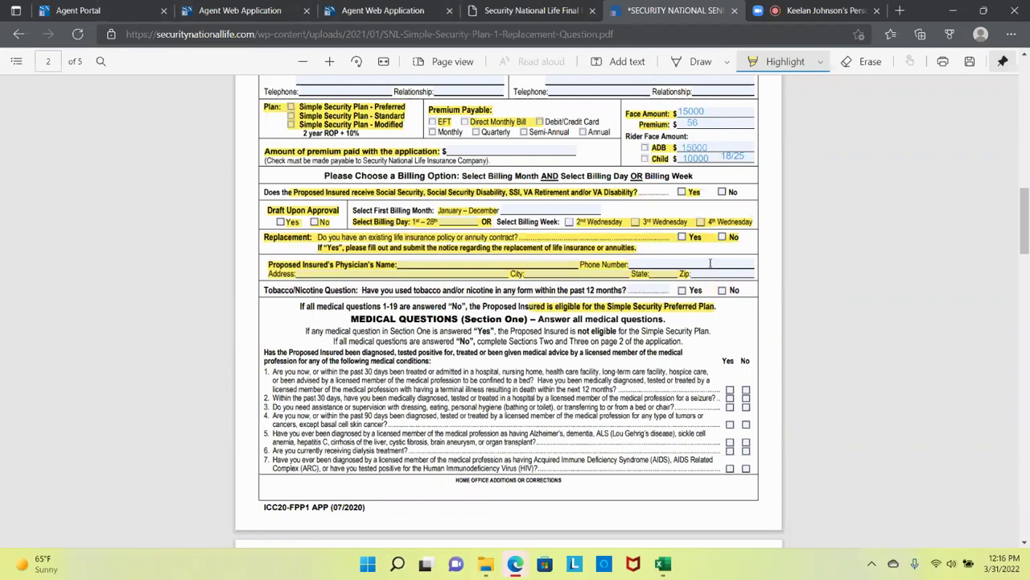
# - Highlight "the past 30 days been treated or admitted in a hospital, nursing home" in medical question 1 of Section One
pyautogui.scroll(-3, 658, 271)
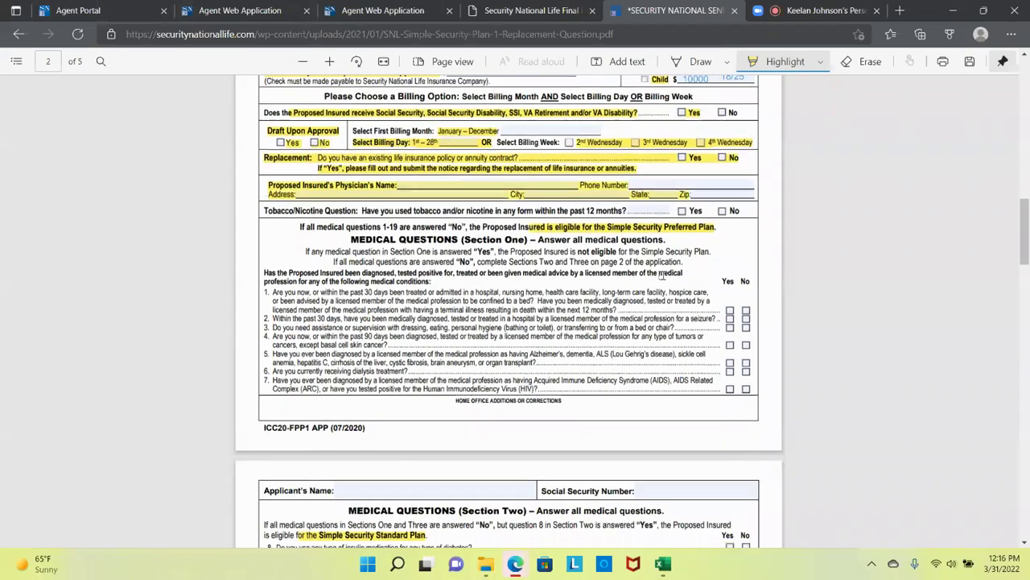
pyautogui.scroll(1, 662, 274)
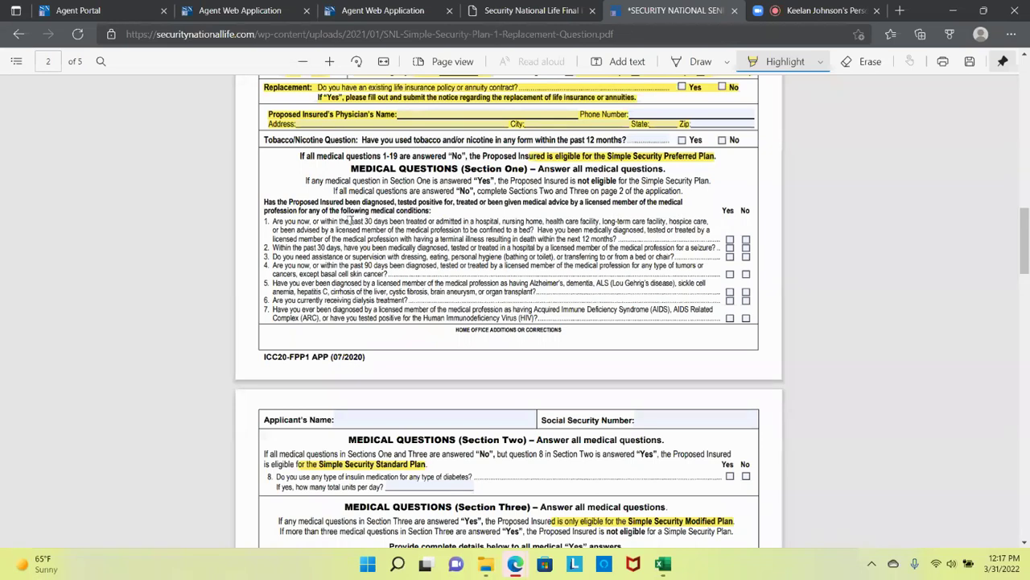
pyautogui.click(1012, 34)
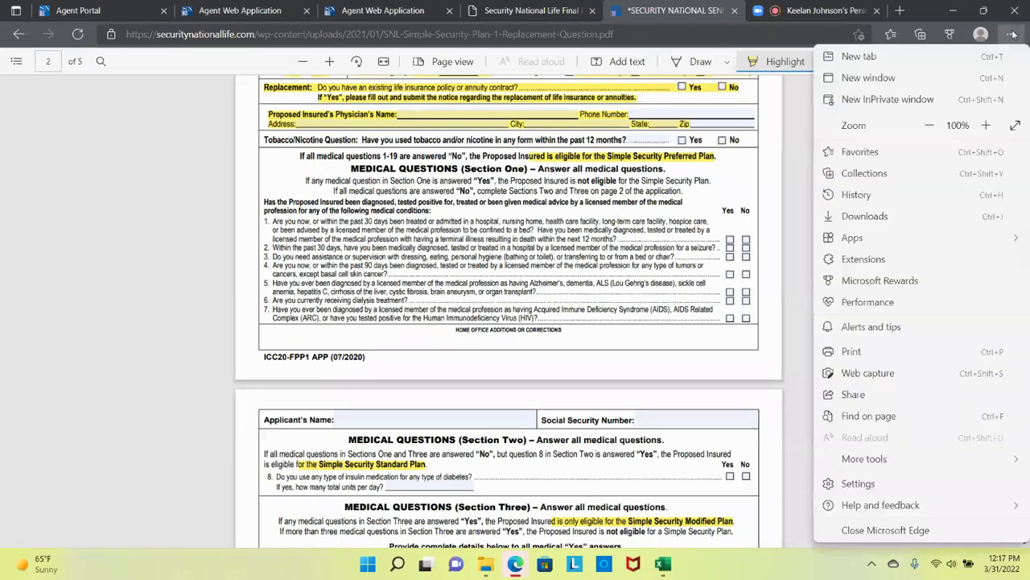
pyautogui.click(987, 125)
pyautogui.click(987, 126)
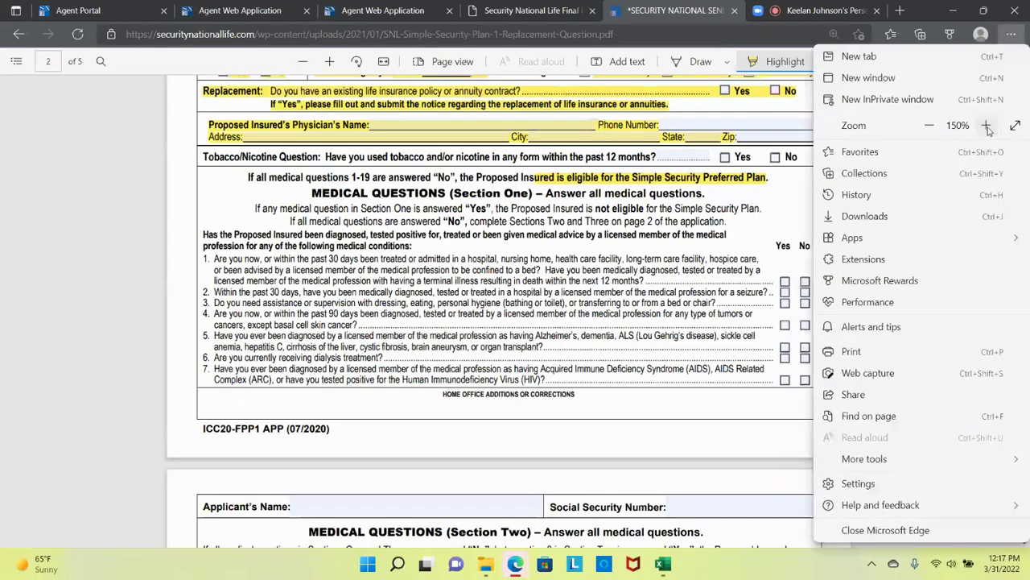
pyautogui.click(987, 126)
pyautogui.click(987, 126)
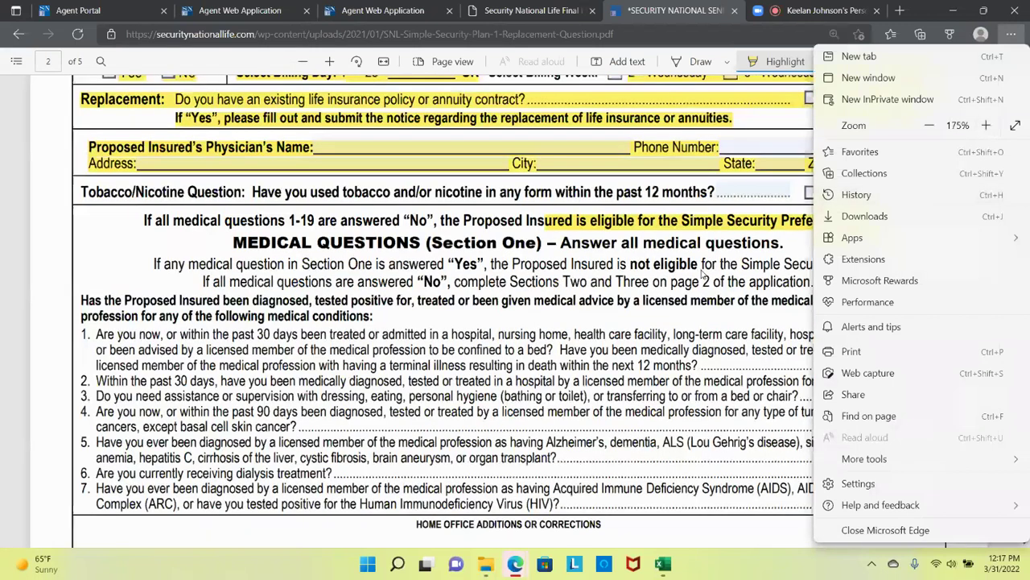
pyautogui.click(706, 268)
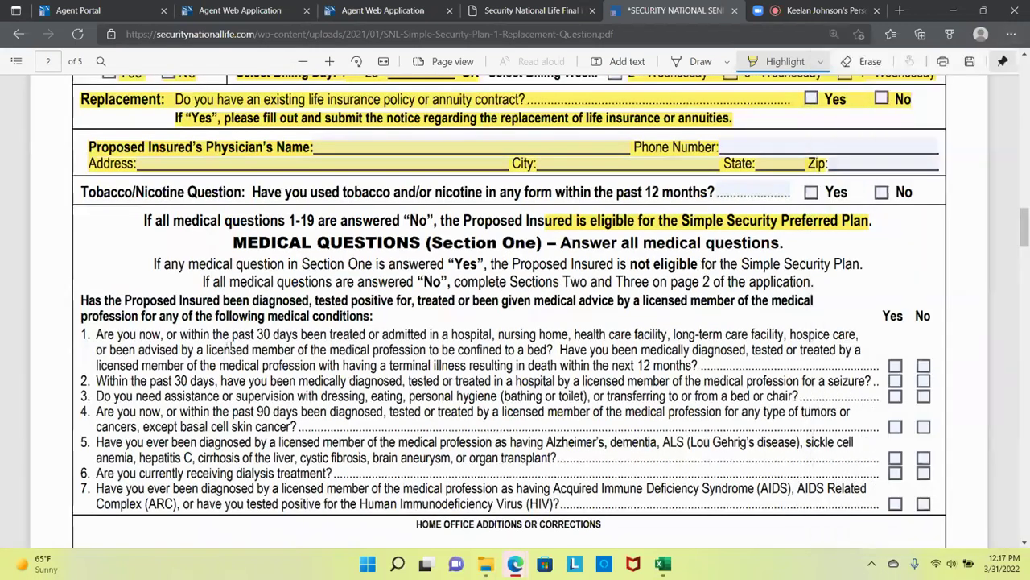
pyautogui.moveTo(212, 333); pyautogui.dragTo(570, 334)
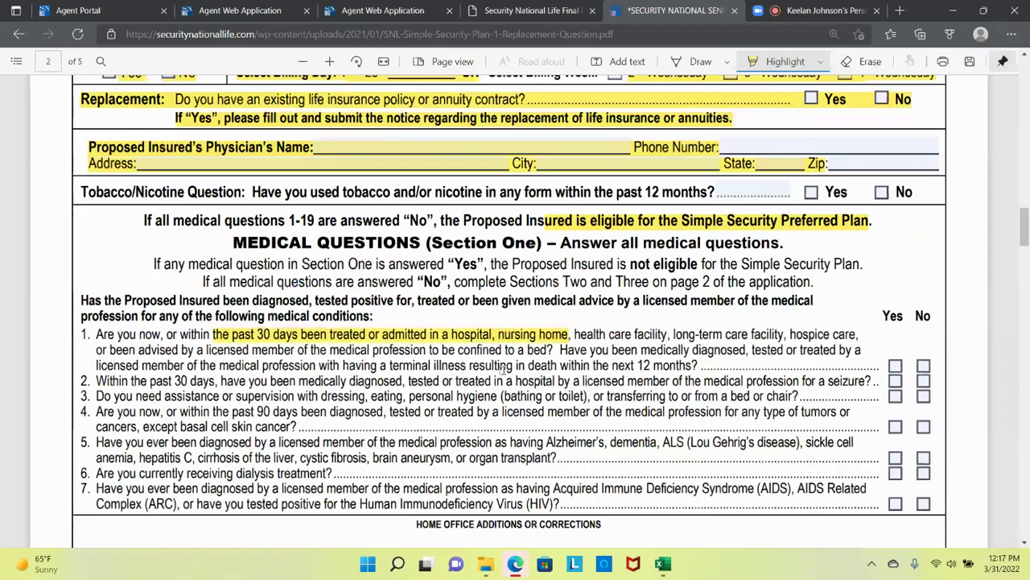
# - Highlight "past 30 days, have" and "for a seizure?" in question 2, and the daily-living activities from "dressing" to "chair?" in question 3
pyautogui.scroll(-3, 505, 367)
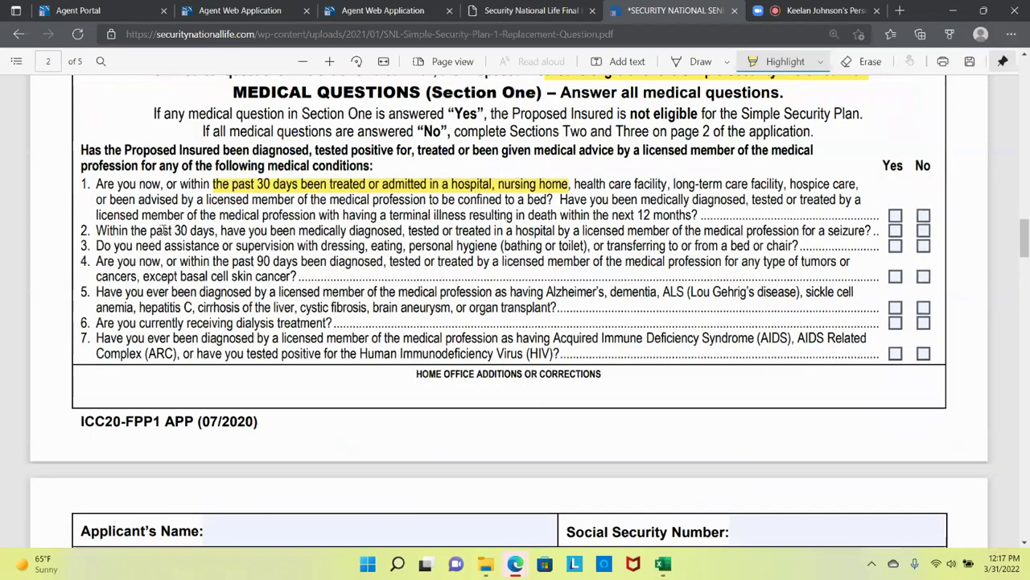
pyautogui.moveTo(142, 230); pyautogui.dragTo(246, 230)
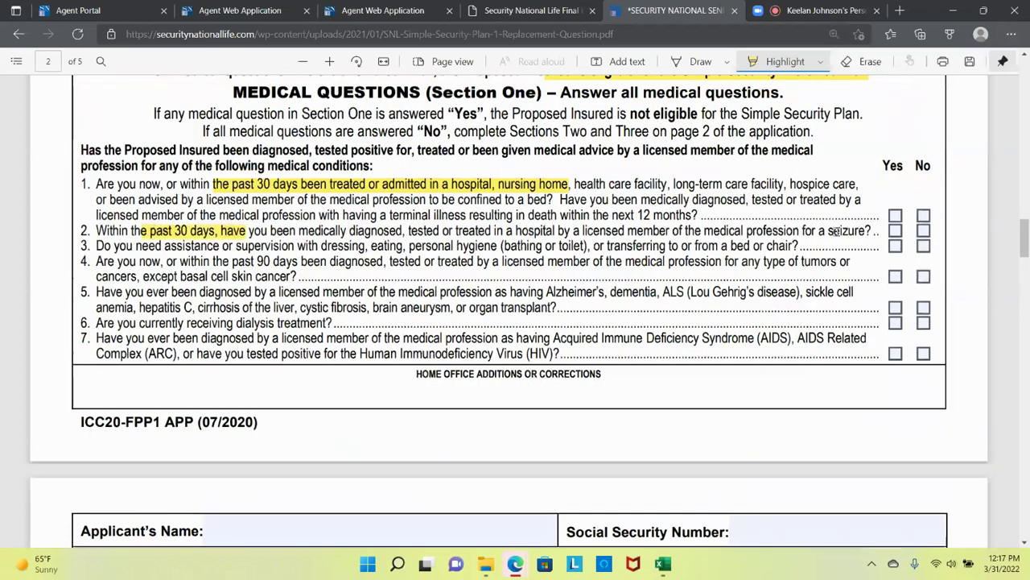
pyautogui.moveTo(803, 230); pyautogui.dragTo(881, 232)
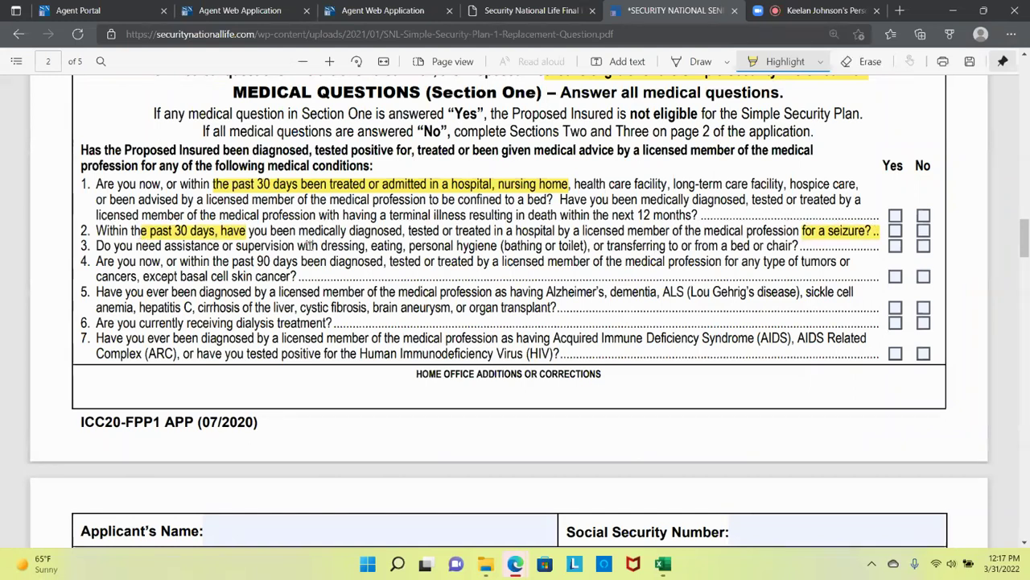
pyautogui.moveTo(313, 247); pyautogui.dragTo(821, 250)
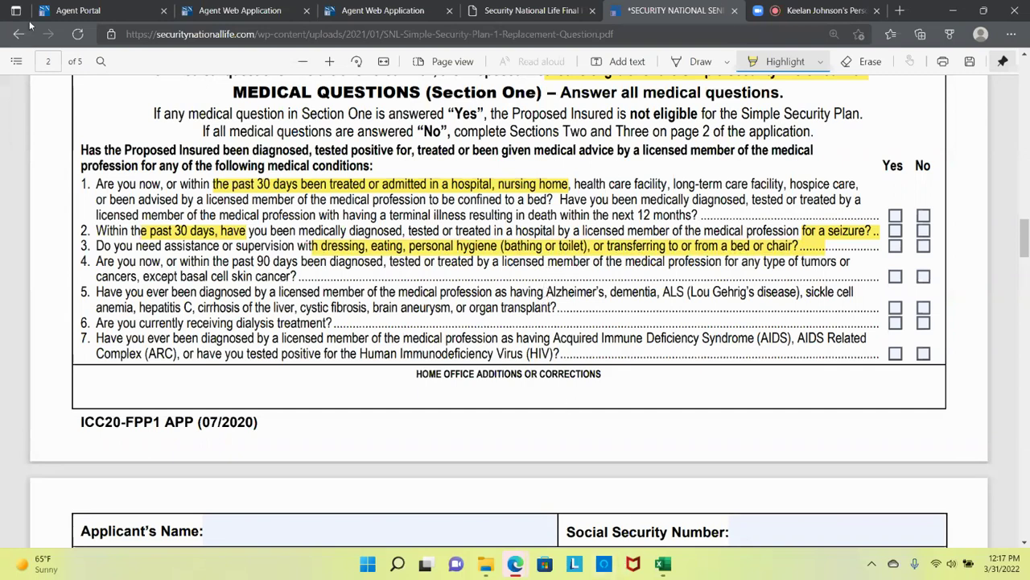
# - Highlight "cancers, except basal cell skin cancer?" and "the past 90 days been diagnosed, tested or treated" in medical question 4
pyautogui.click(795, 10)
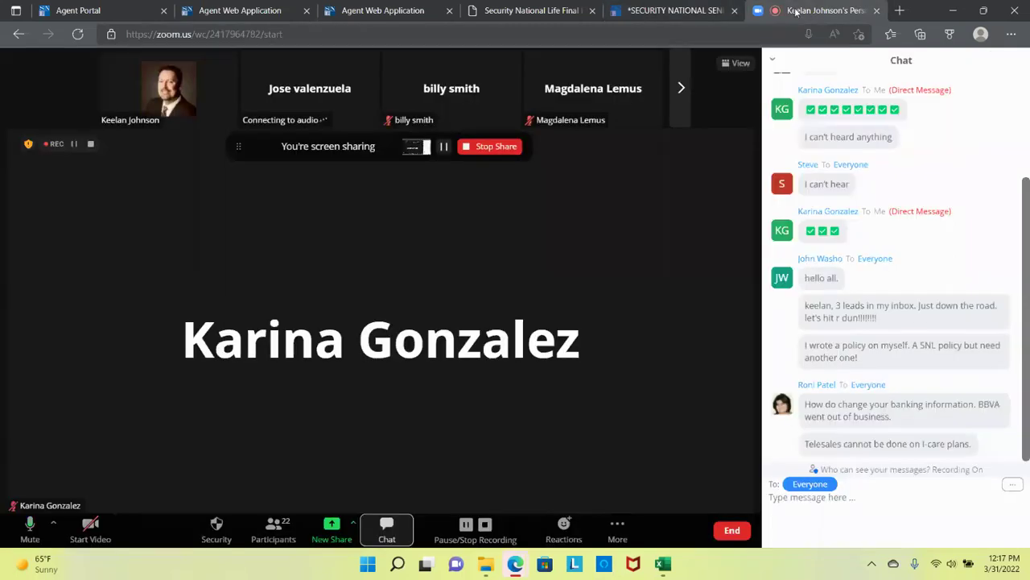
pyautogui.click(677, 10)
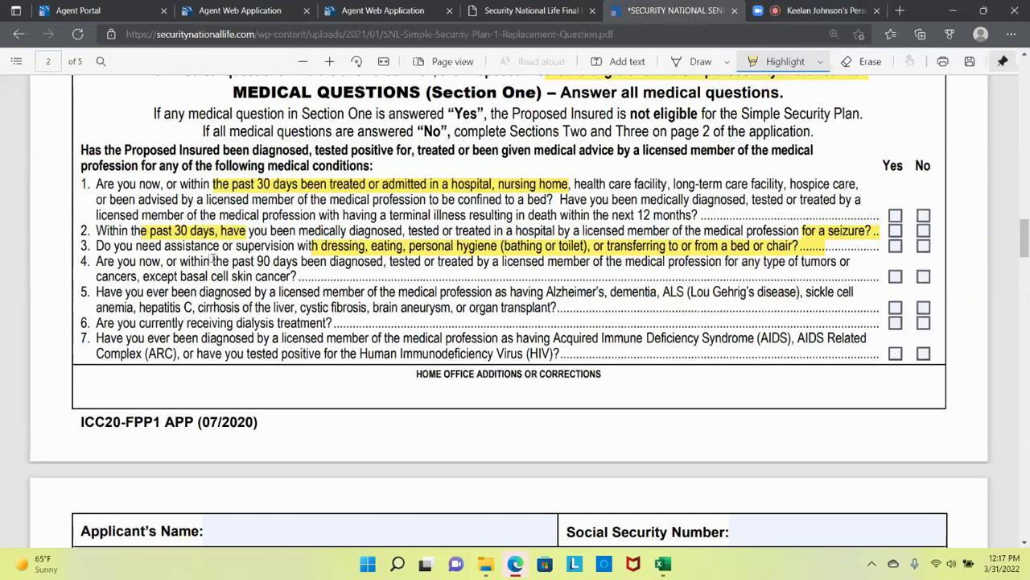
pyautogui.moveTo(91, 276); pyautogui.dragTo(300, 265)
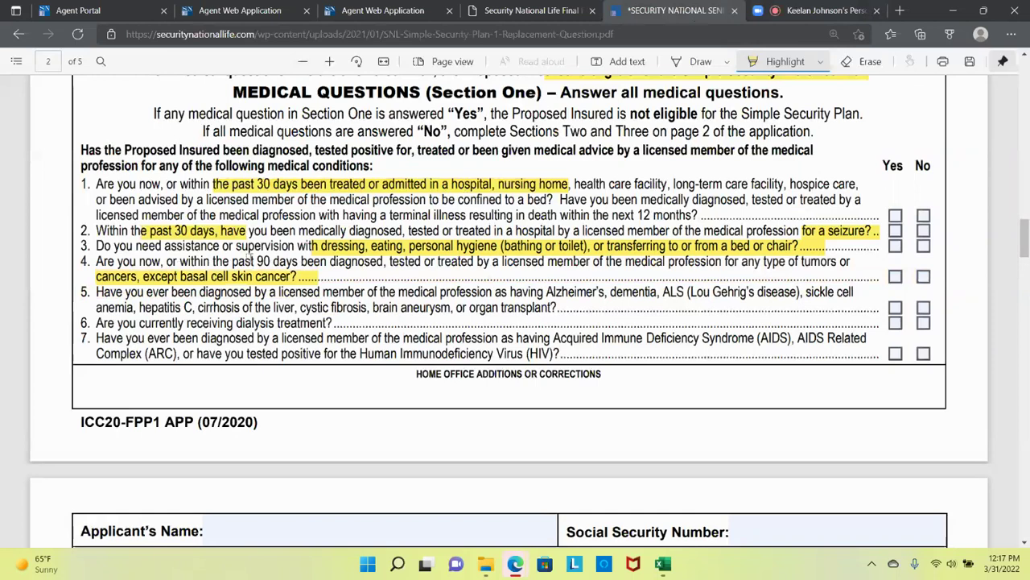
pyautogui.moveTo(205, 261); pyautogui.dragTo(469, 266)
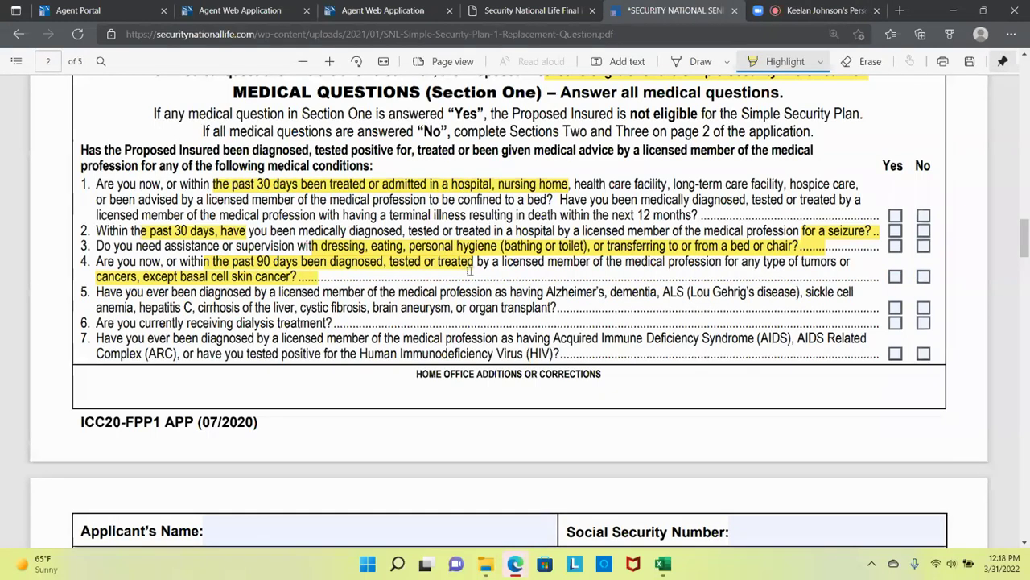
# - Highlight all of question 10 on tumors or cancers in Section Three, and "the past 2 years," in that section's introduction
pyautogui.scroll(-10, 470, 276)
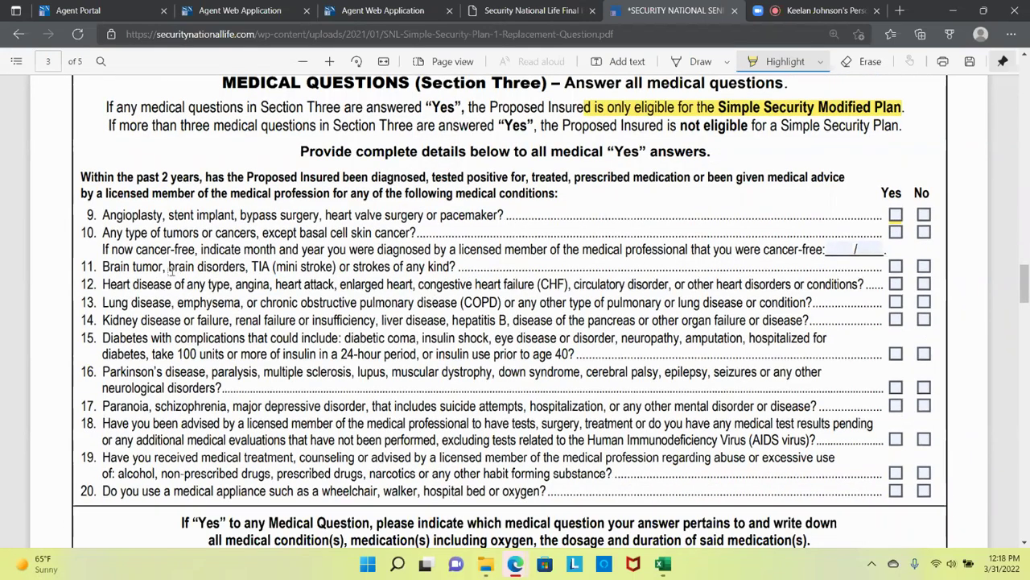
pyautogui.moveTo(102, 231); pyautogui.dragTo(886, 250)
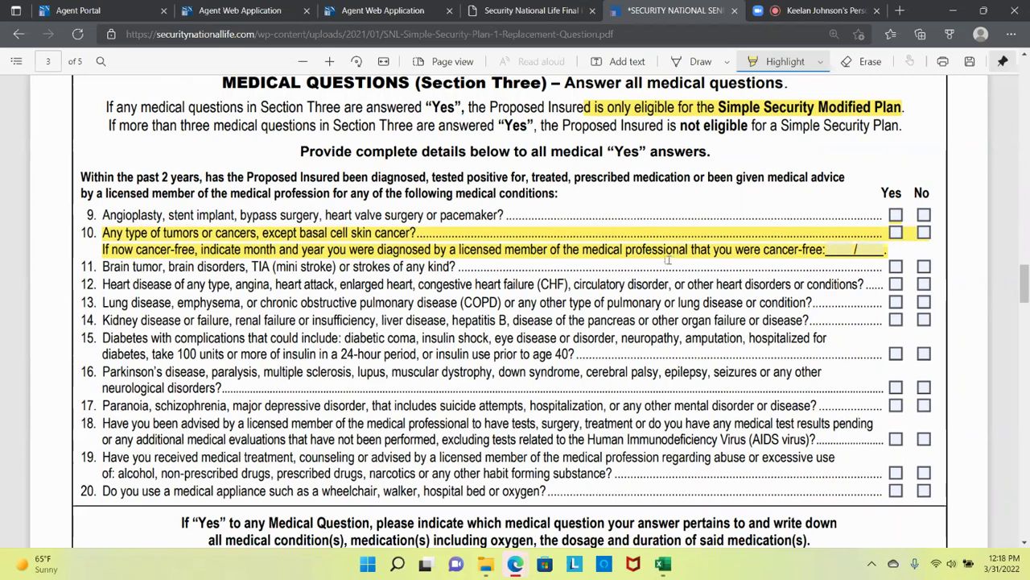
pyautogui.moveTo(119, 177); pyautogui.dragTo(211, 177)
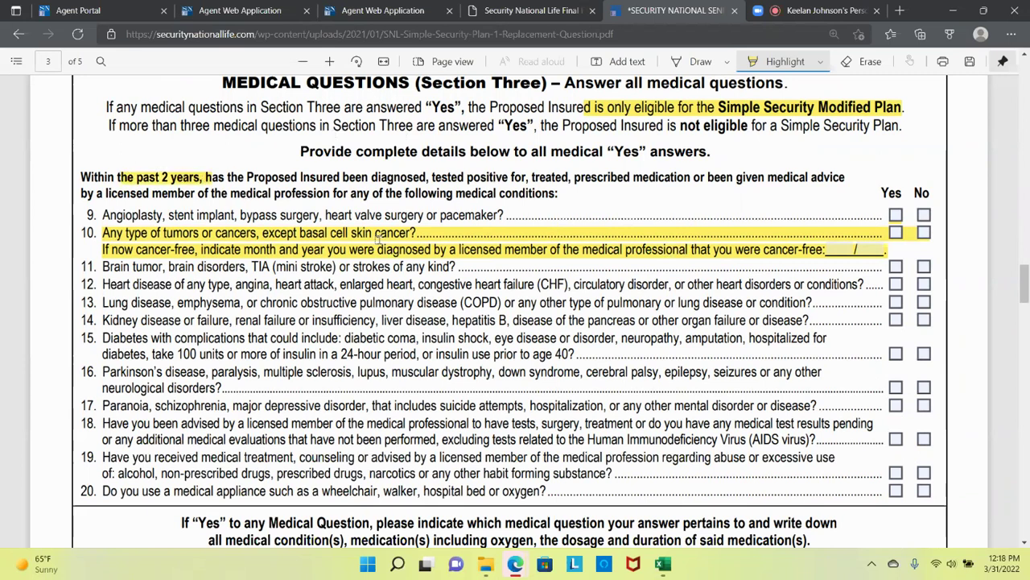
# - In Section One question 5, highlight "having Alzheimer's, dementia, ALS (Lou Gehrig's disease)," and "hepatitis C, cirrhosis of the liver"
pyautogui.scroll(3, 385, 244)
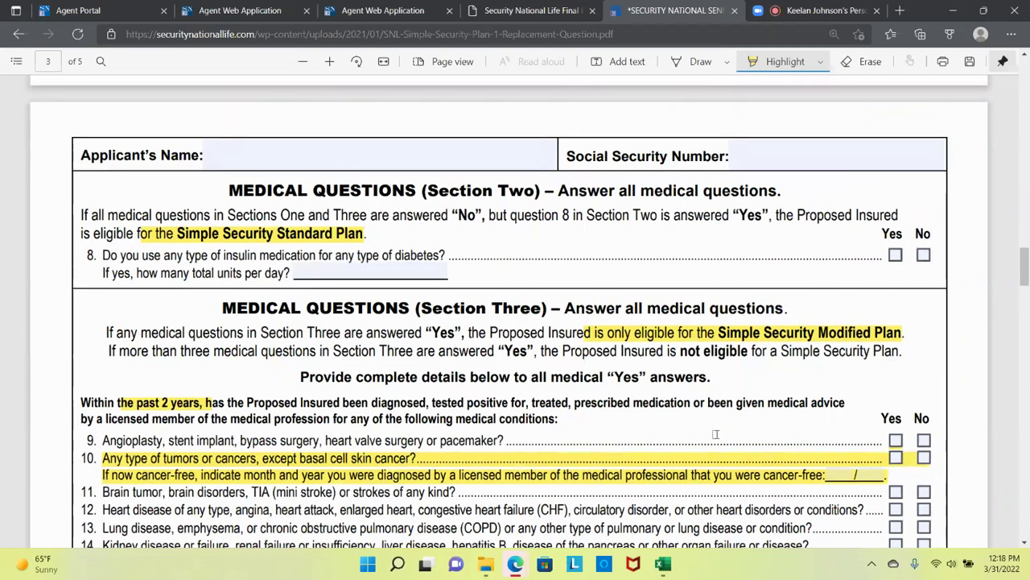
pyautogui.scroll(6, 795, 451)
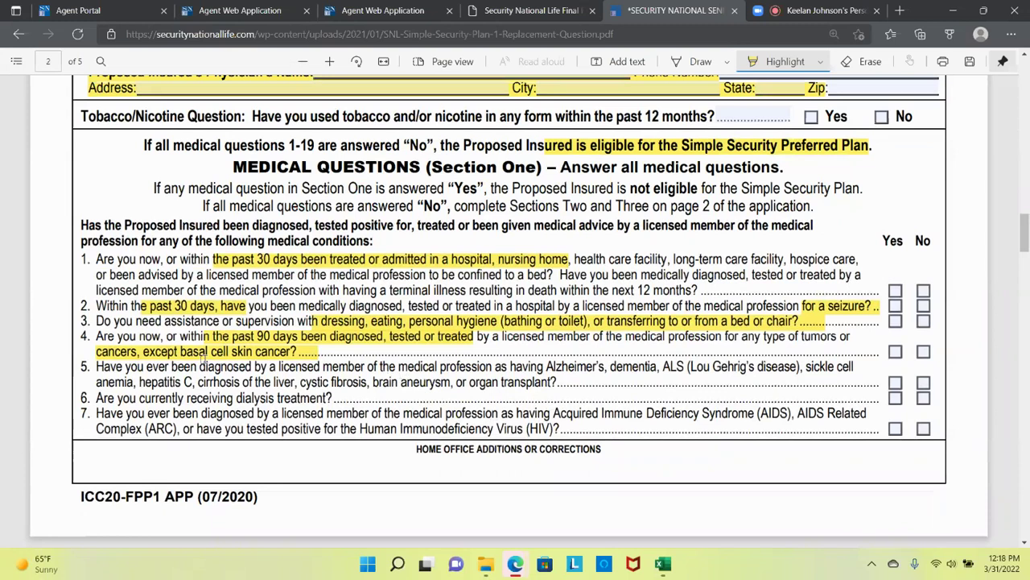
pyautogui.moveTo(517, 368); pyautogui.dragTo(805, 367)
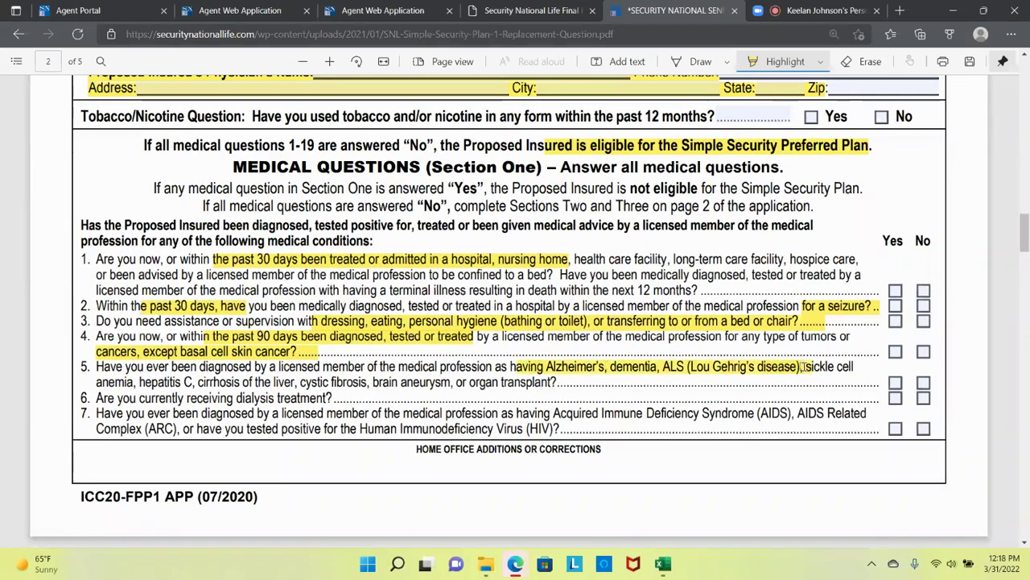
pyautogui.moveTo(127, 384); pyautogui.dragTo(297, 382)
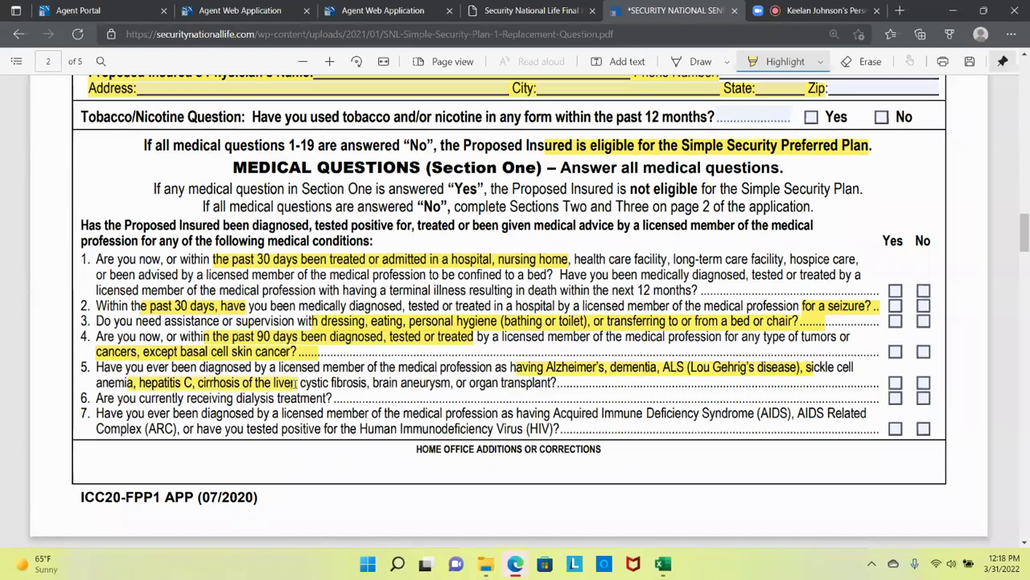
# - Highlight from "dialysis treatment?" in question 6 into the start of question 7, and "the Human Immunodeficiency Virus (HIV)?" in question 7
pyautogui.scroll(-1, 262, 366)
pyautogui.moveTo(234, 323); pyautogui.dragTo(360, 344)
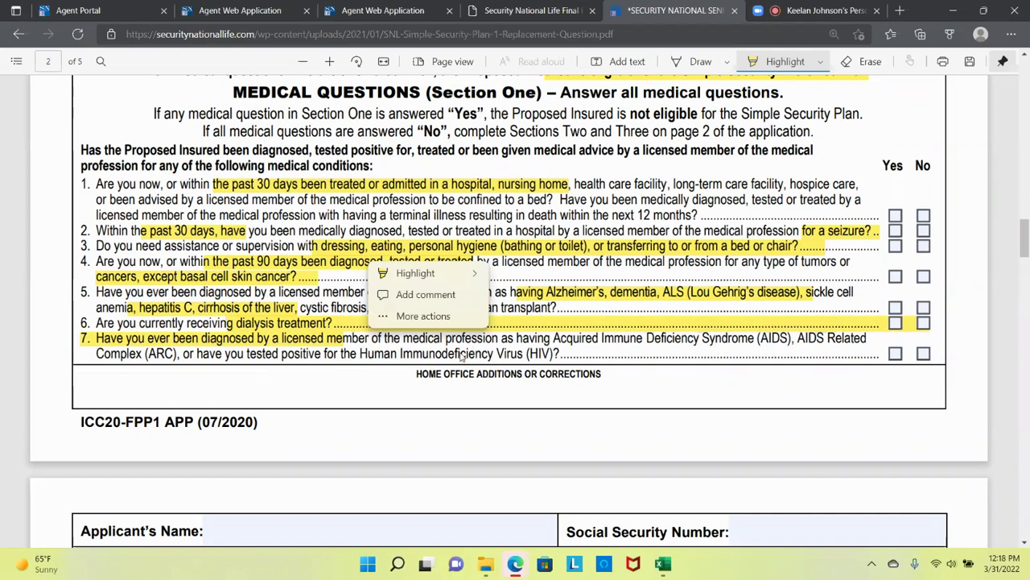
pyautogui.click(541, 298)
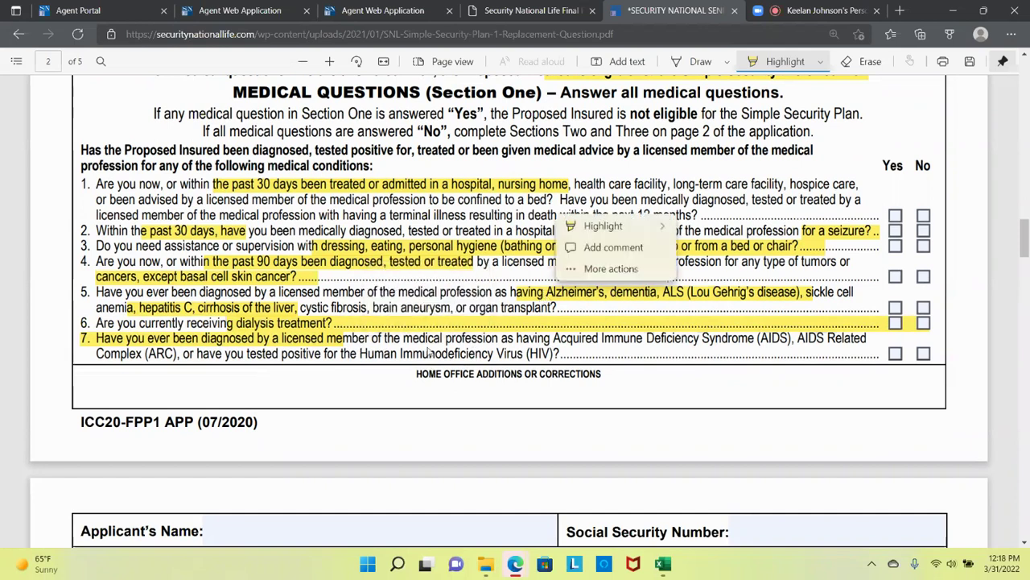
pyautogui.moveTo(343, 354); pyautogui.dragTo(447, 354)
pyautogui.moveTo(344, 354); pyautogui.dragTo(577, 347)
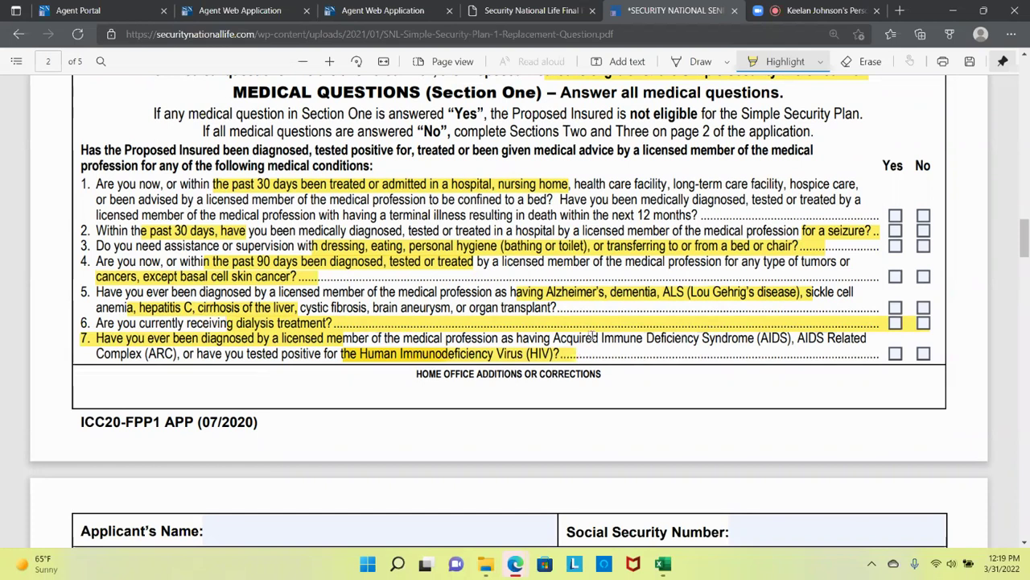
# - Highlight the Social Security Number and Applicant's Name labels, and "type of insulin medication for any type of diabetes?" in question 8
pyautogui.scroll(-5, 606, 336)
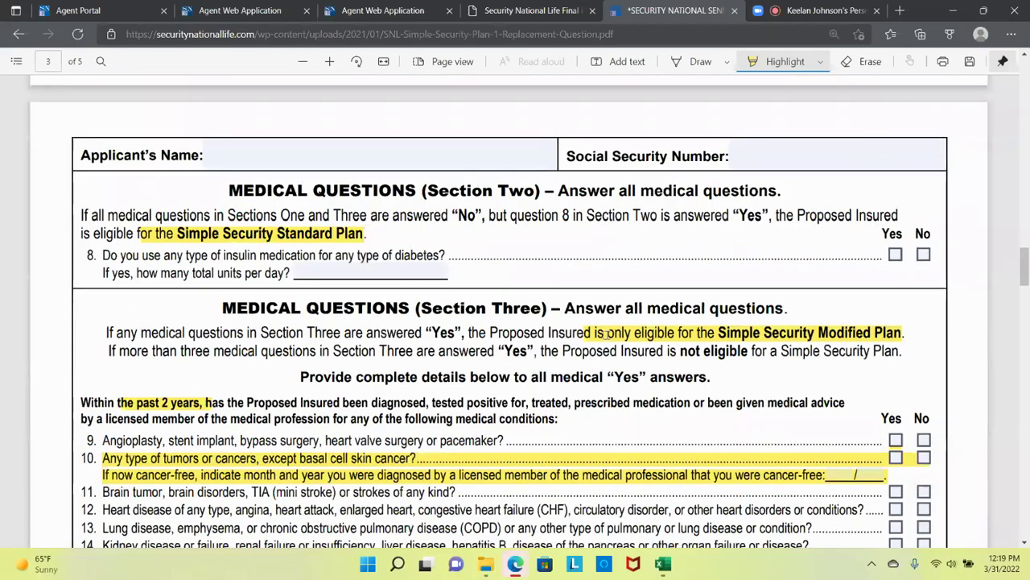
pyautogui.moveTo(564, 154); pyautogui.dragTo(733, 156)
pyautogui.moveTo(83, 156); pyautogui.dragTo(206, 157)
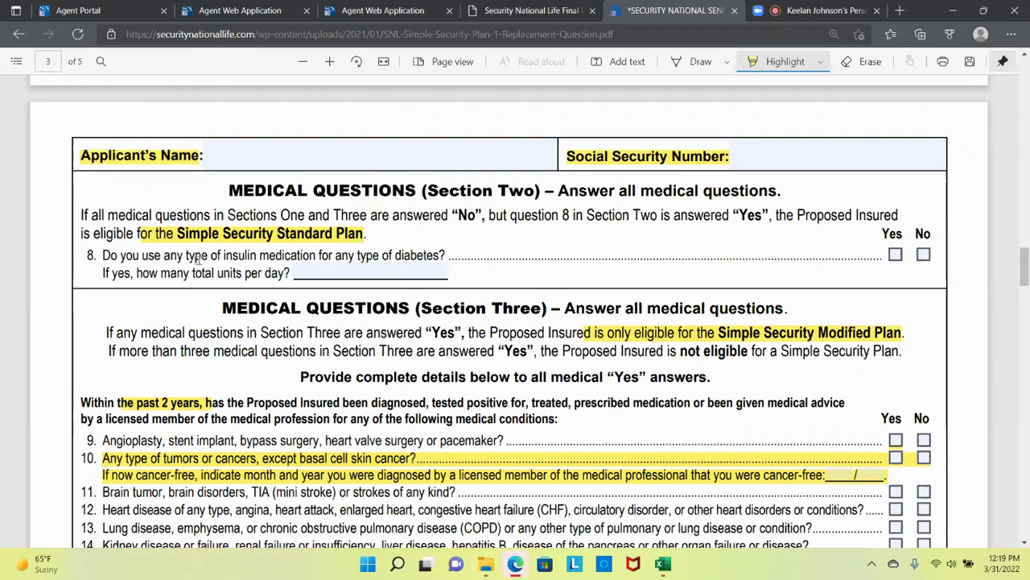
pyautogui.moveTo(187, 256); pyautogui.dragTo(443, 257)
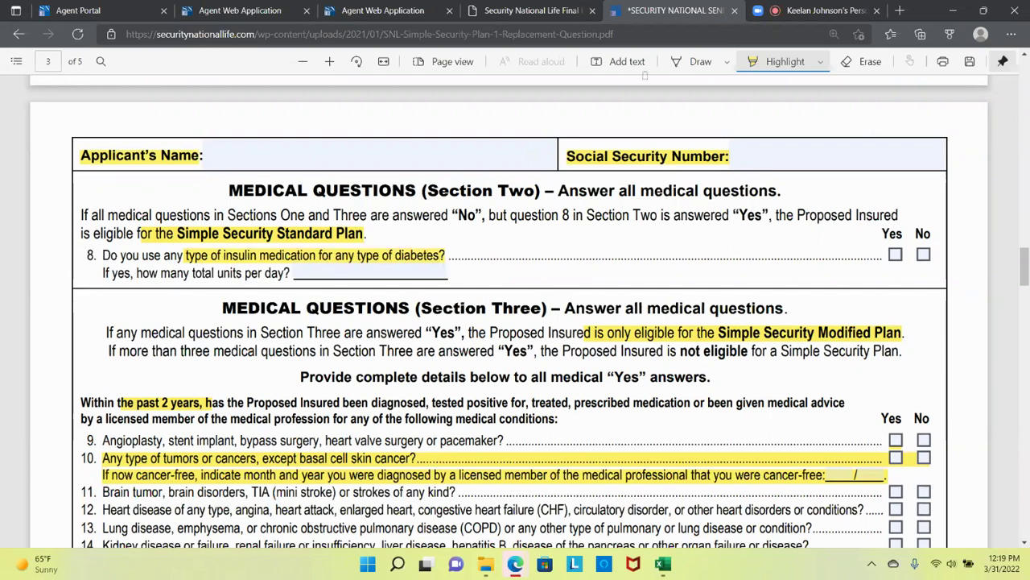
# - Mark question 8's Yes box with a drawn pen stroke and fill in "60 units" as the total units per day
pyautogui.click(627, 63)
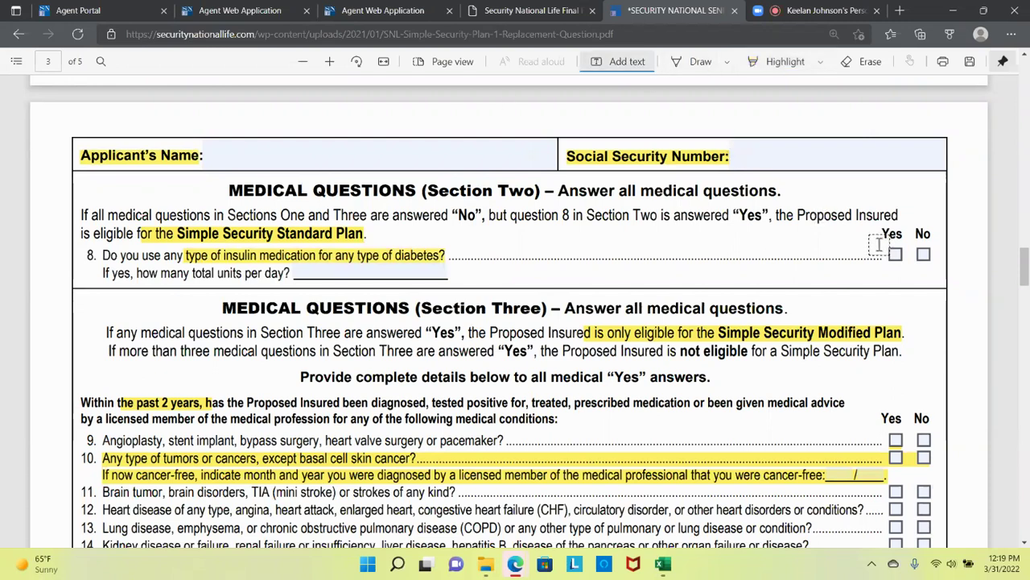
pyautogui.click(698, 63)
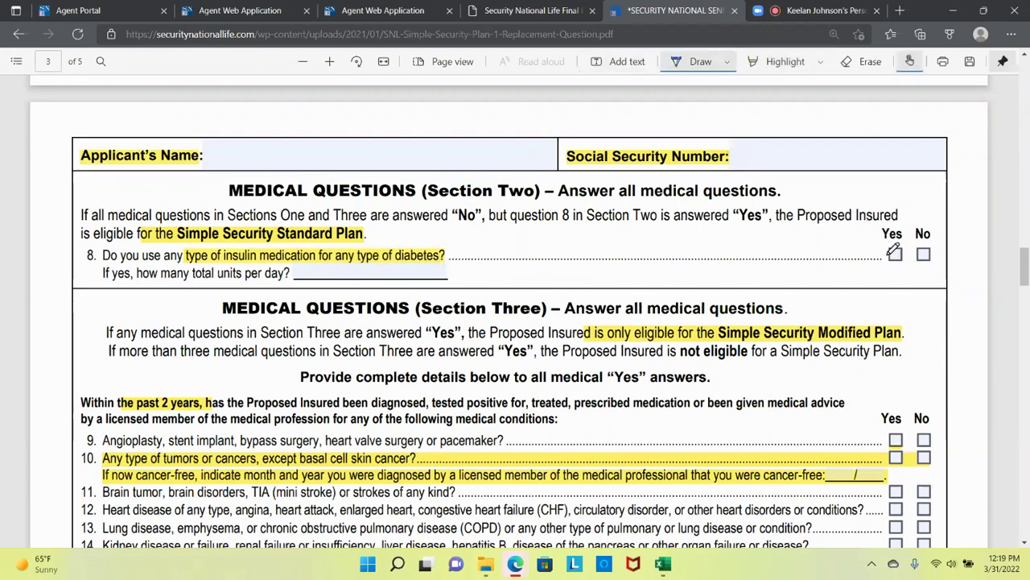
pyautogui.moveTo(897, 256); pyautogui.dragTo(923, 188)
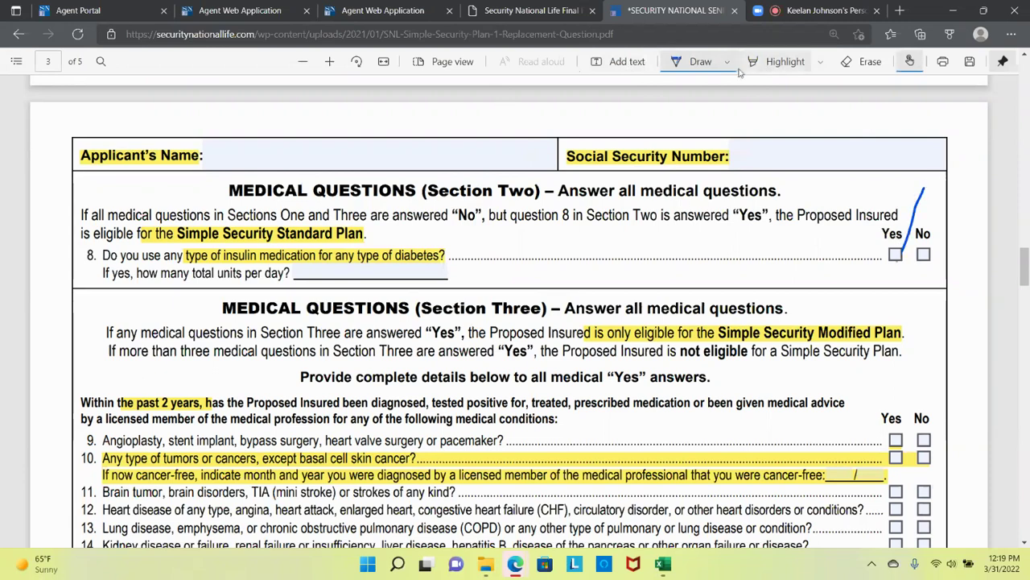
pyautogui.click(624, 62)
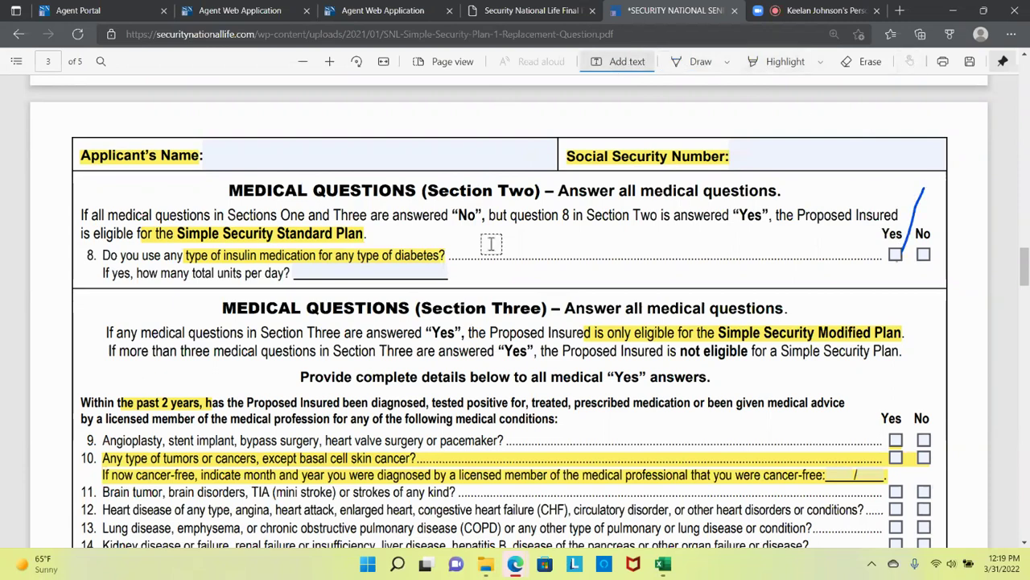
pyautogui.click(305, 272)
pyautogui.write('60')
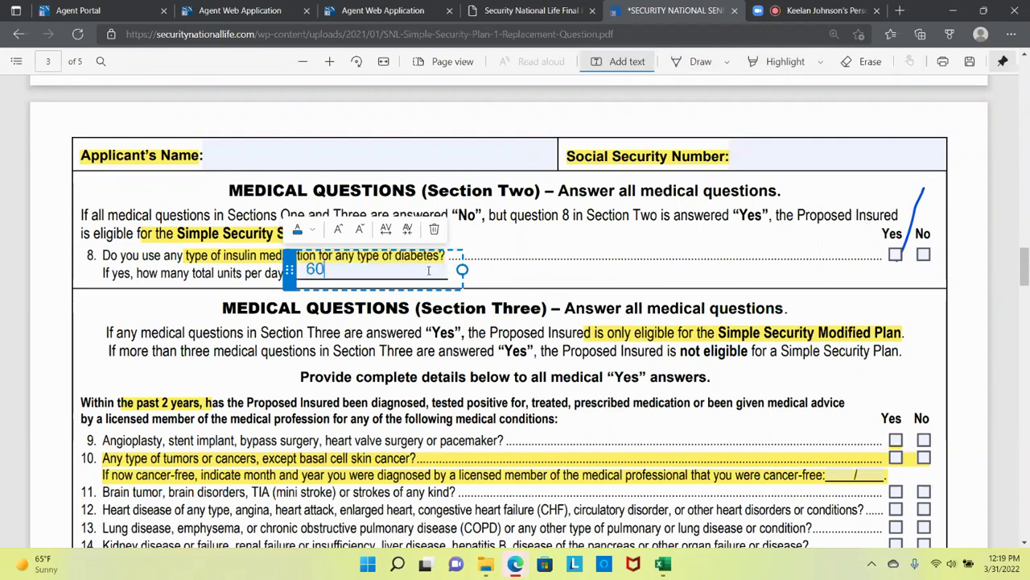
pyautogui.write(' units')
pyautogui.click(617, 269)
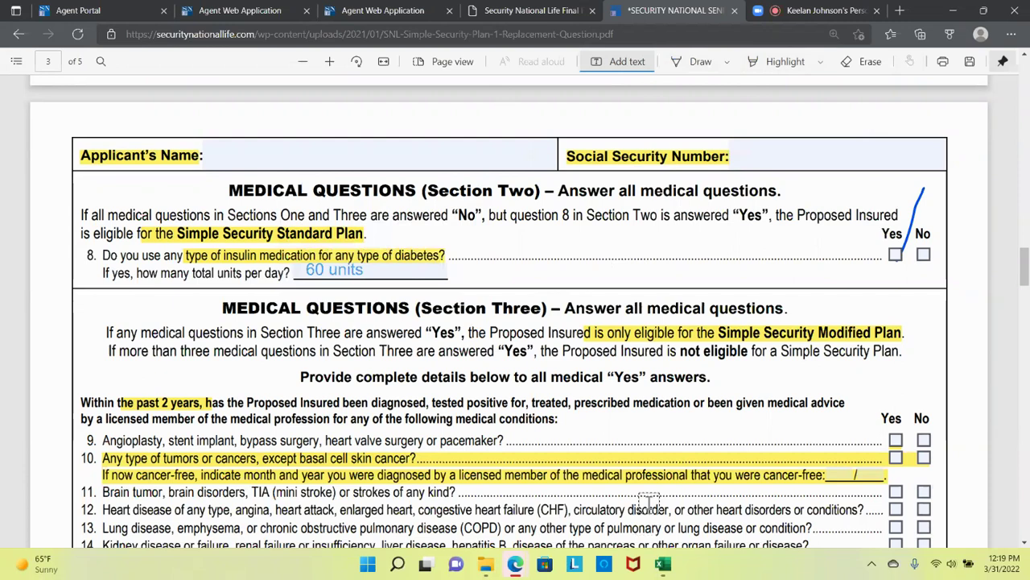
# - Highlight "diabetes, take 100 units or more of insulin in" in Section Three question 15
pyautogui.click(777, 62)
pyautogui.scroll(-3, 617, 355)
pyautogui.scroll(2, 620, 359)
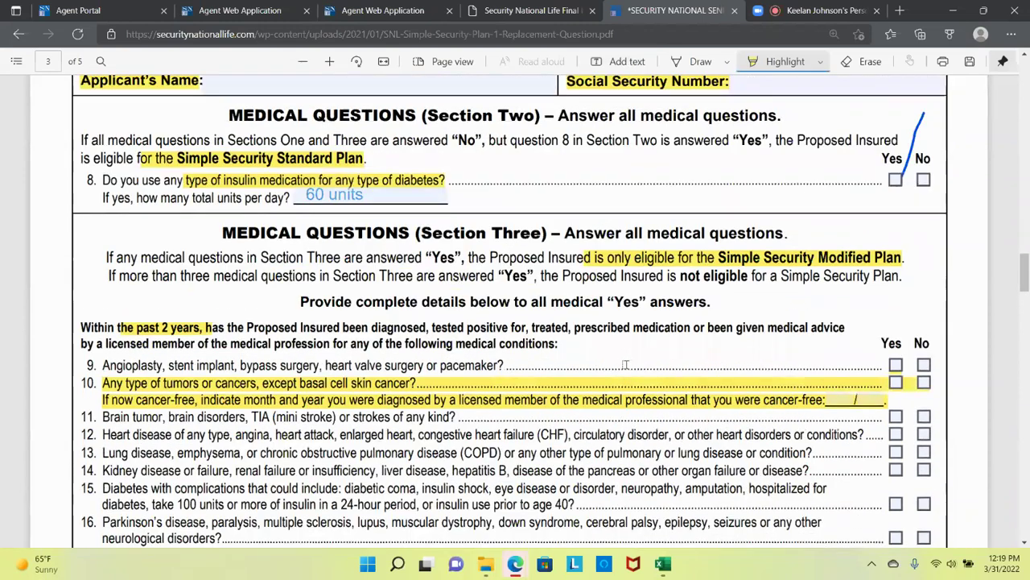
pyautogui.scroll(-2, 625, 365)
pyautogui.moveTo(127, 354); pyautogui.dragTo(322, 354)
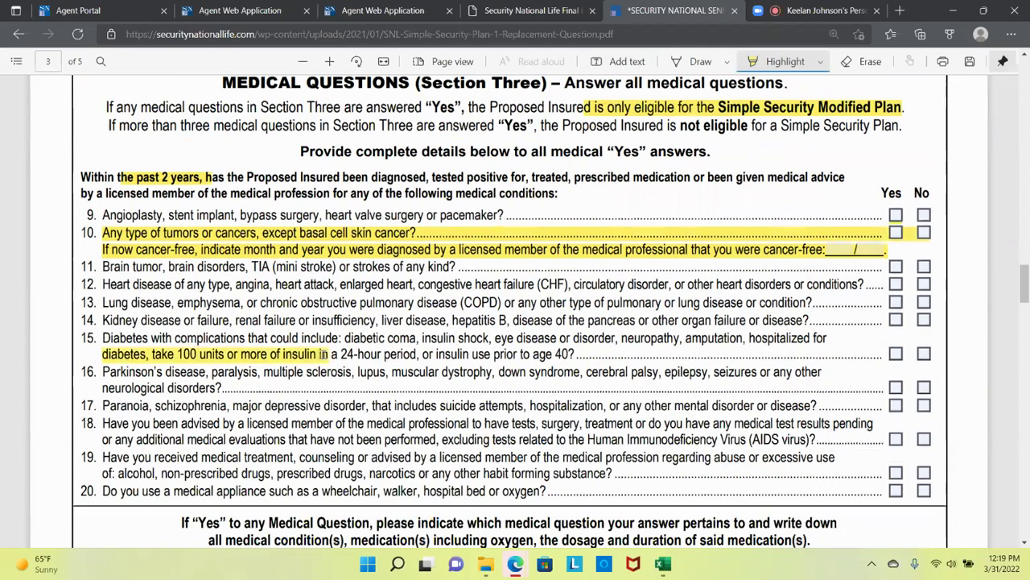
pyautogui.scroll(5, 323, 354)
pyautogui.scroll(-3, 426, 256)
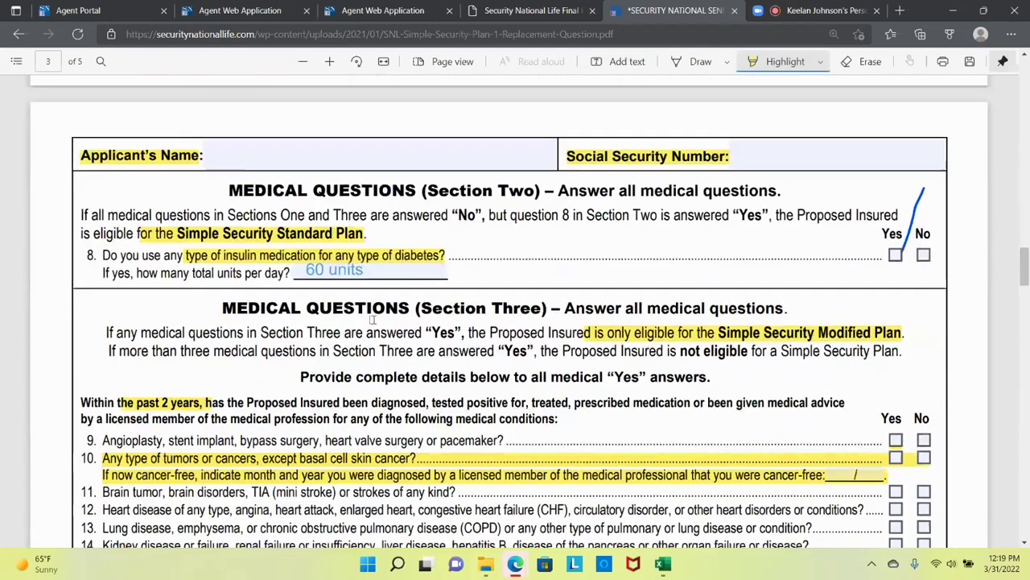
pyautogui.scroll(-4, 425, 256)
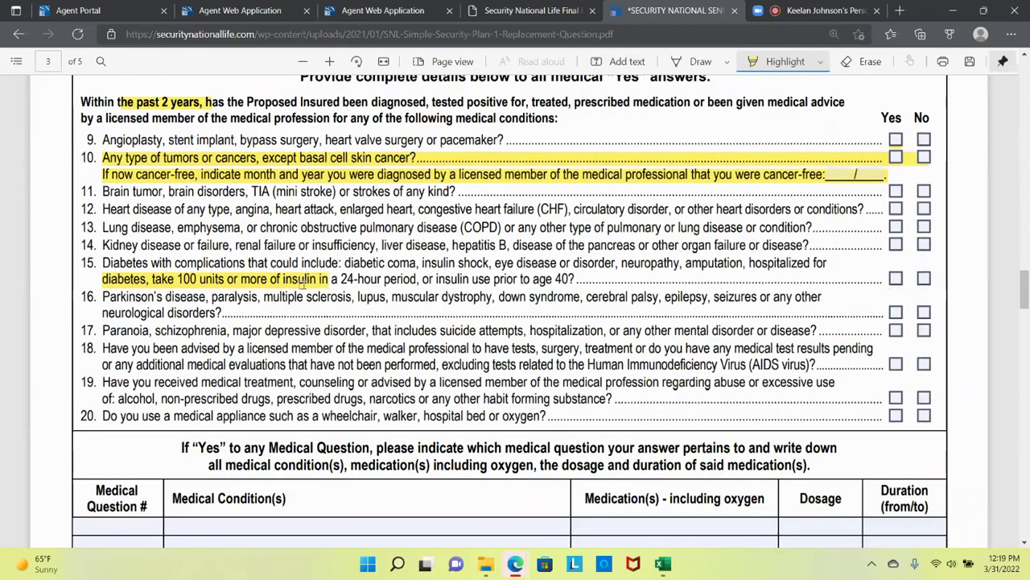
pyautogui.scroll(4, 434, 292)
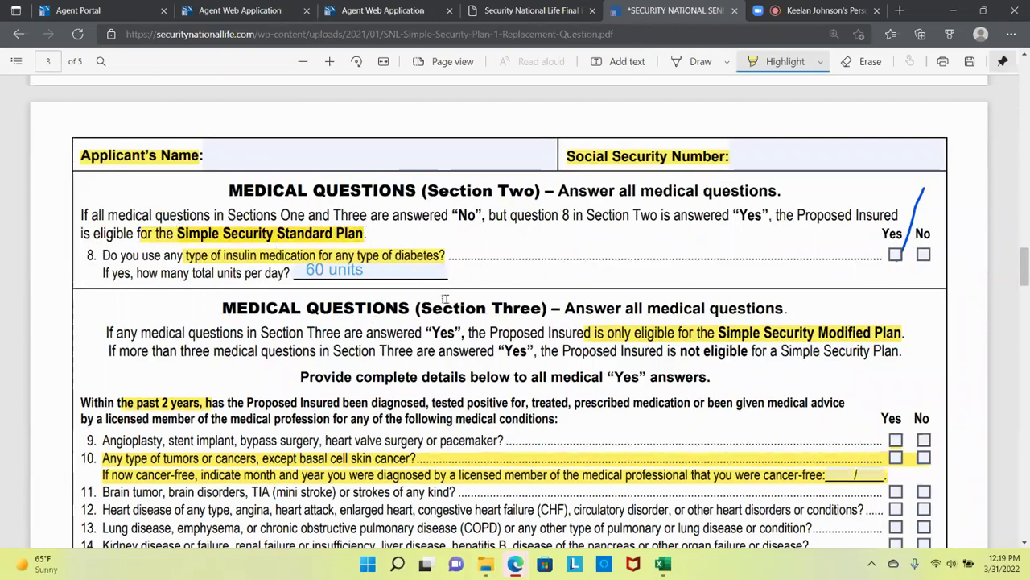
pyautogui.scroll(-3, 445, 299)
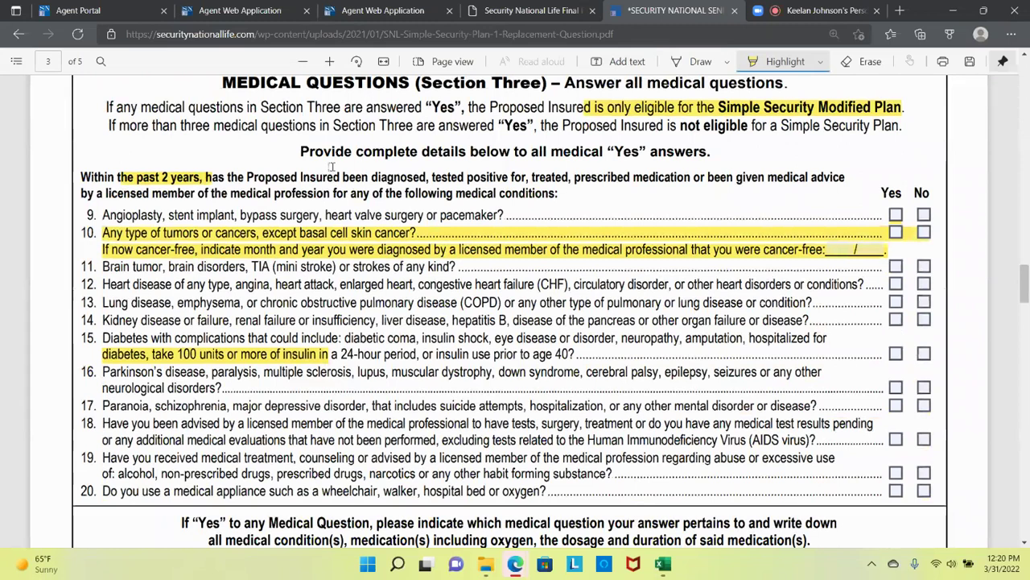
# - Open the Rate Book and Underwriting PDF from finalexpenselife.us and bring up an enlarged view of the Simple Security Plan table on page 6
pyautogui.click(483, 9)
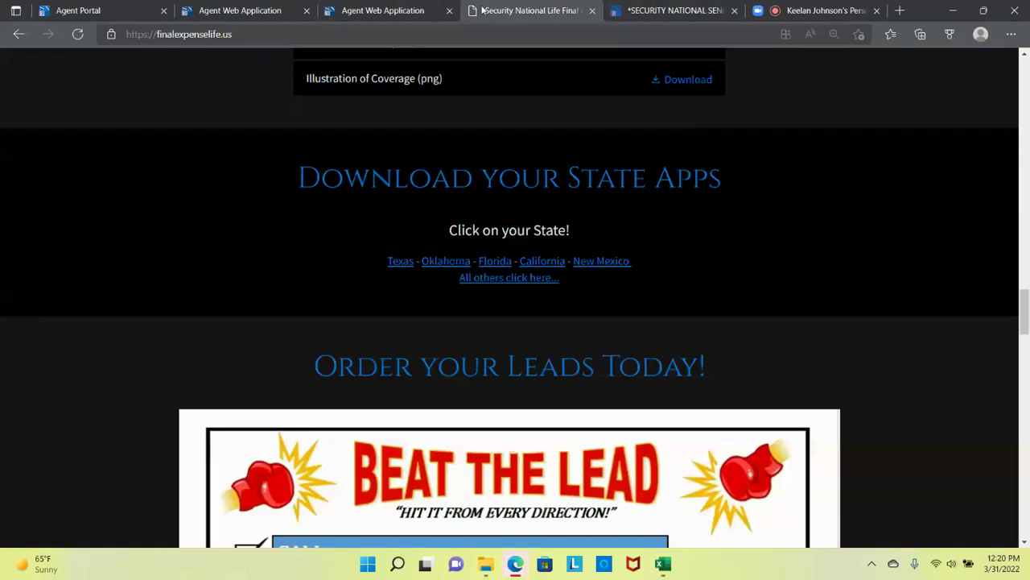
pyautogui.scroll(5, 500, 158)
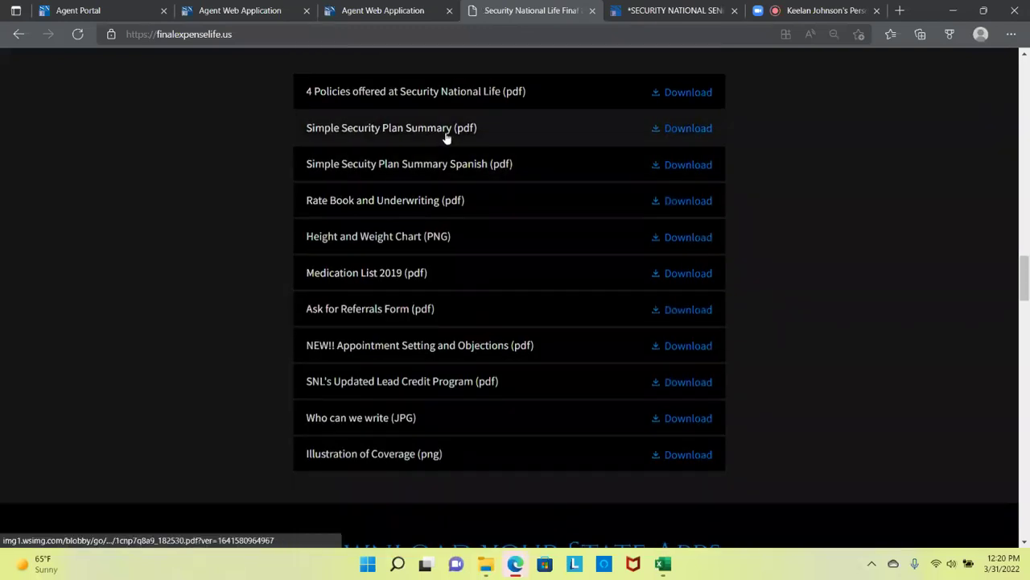
pyautogui.click(437, 202)
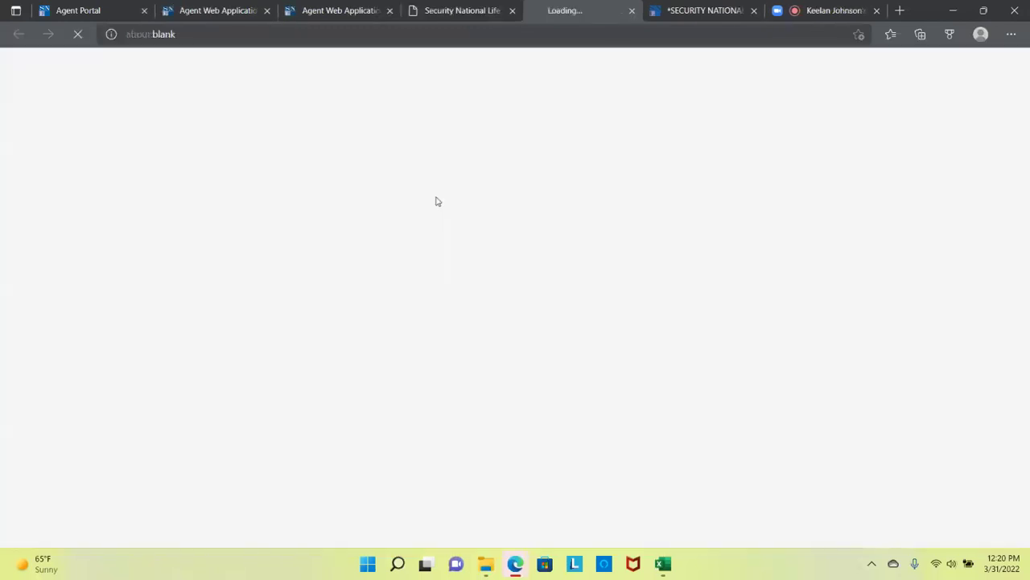
pyautogui.scroll(-15, 1022, 288)
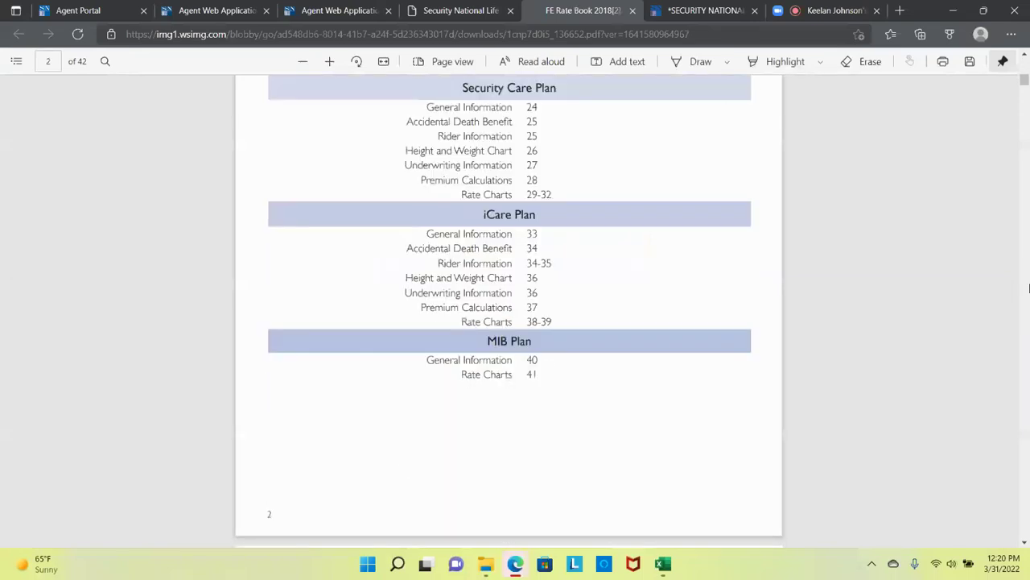
pyautogui.scroll(-20, 1028, 288)
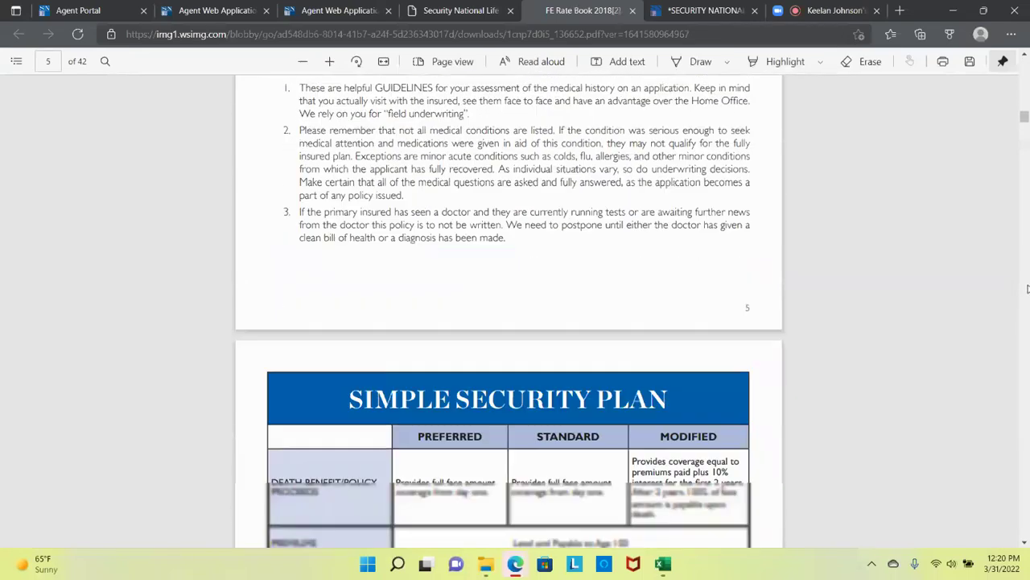
pyautogui.scroll(2, 1026, 288)
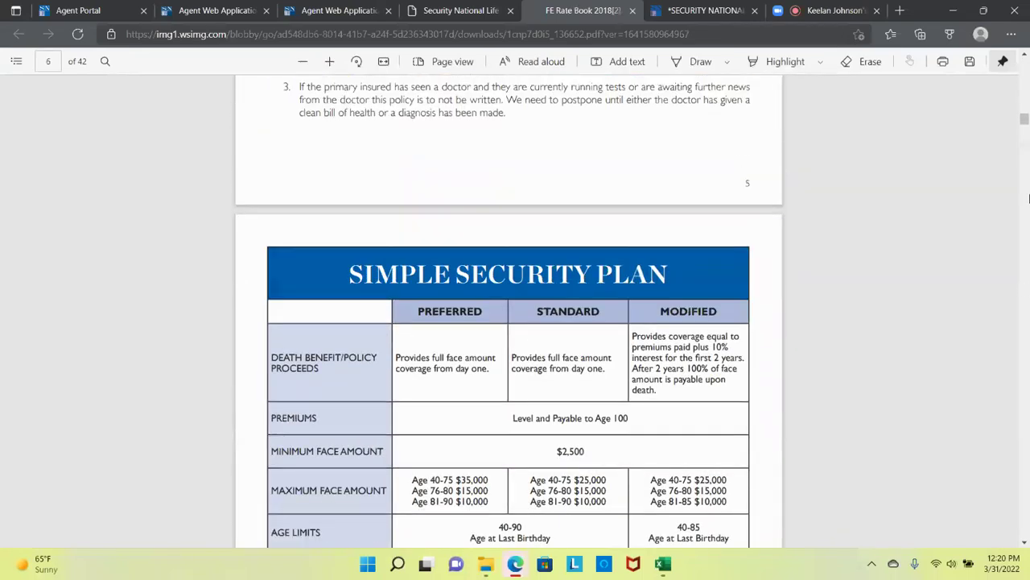
pyautogui.click(1011, 34)
pyautogui.click(987, 127)
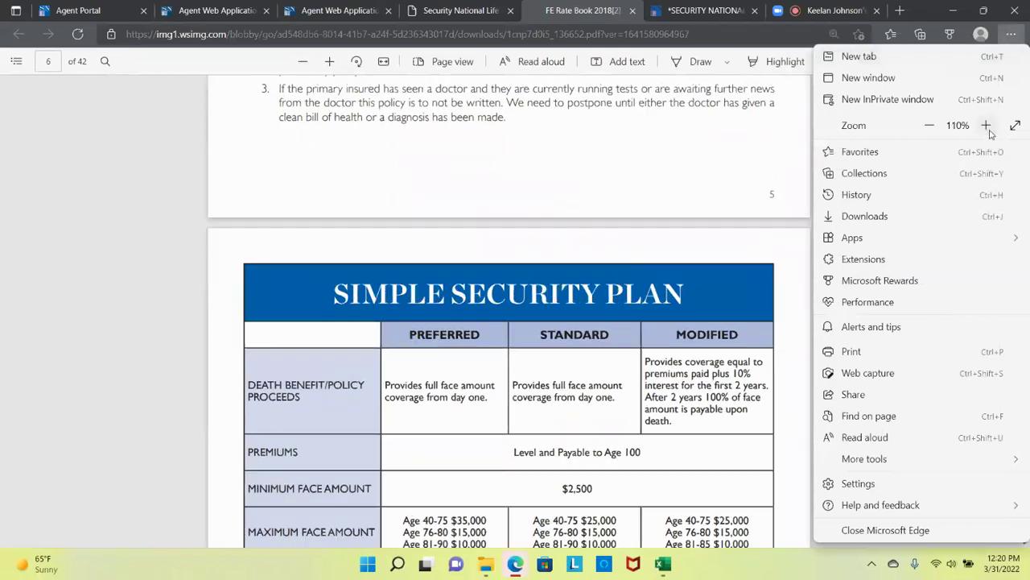
pyautogui.click(987, 126)
pyautogui.click(520, 269)
pyautogui.scroll(-1, 563, 238)
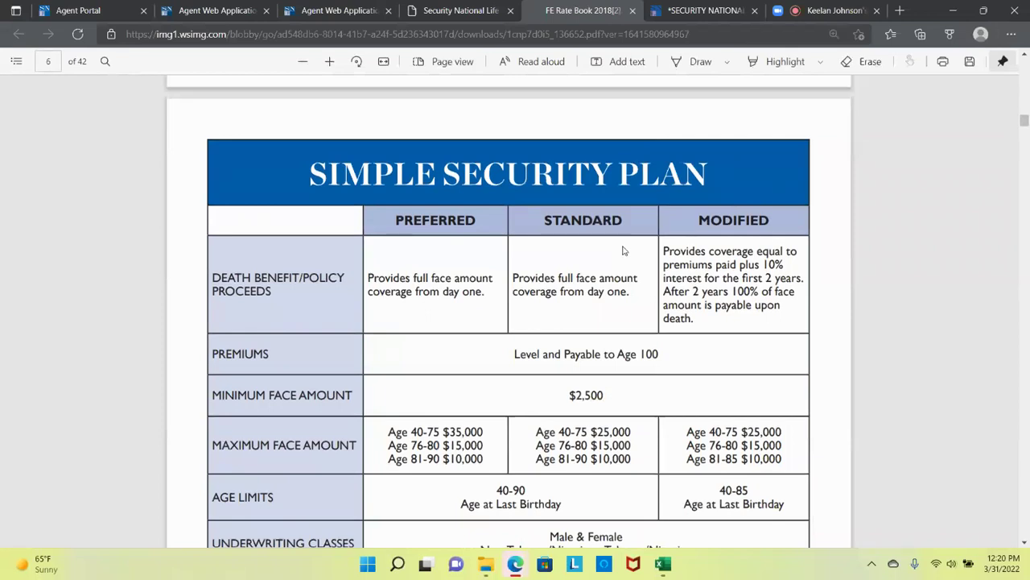
# - Add the text "WAIT" beneath the Modified column's death benefit description and cross it out with two pen strokes
pyautogui.click(627, 62)
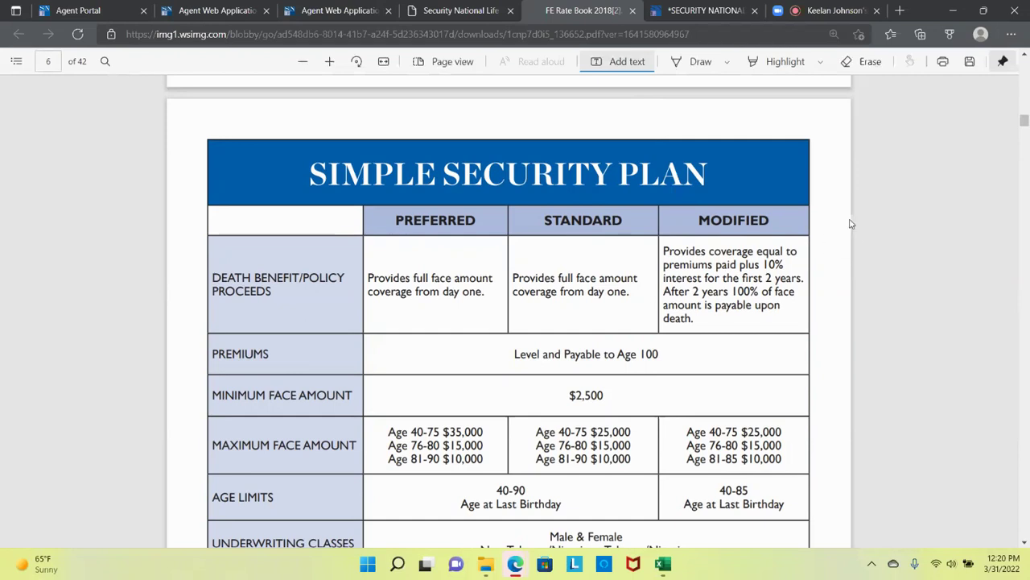
pyautogui.click(679, 342)
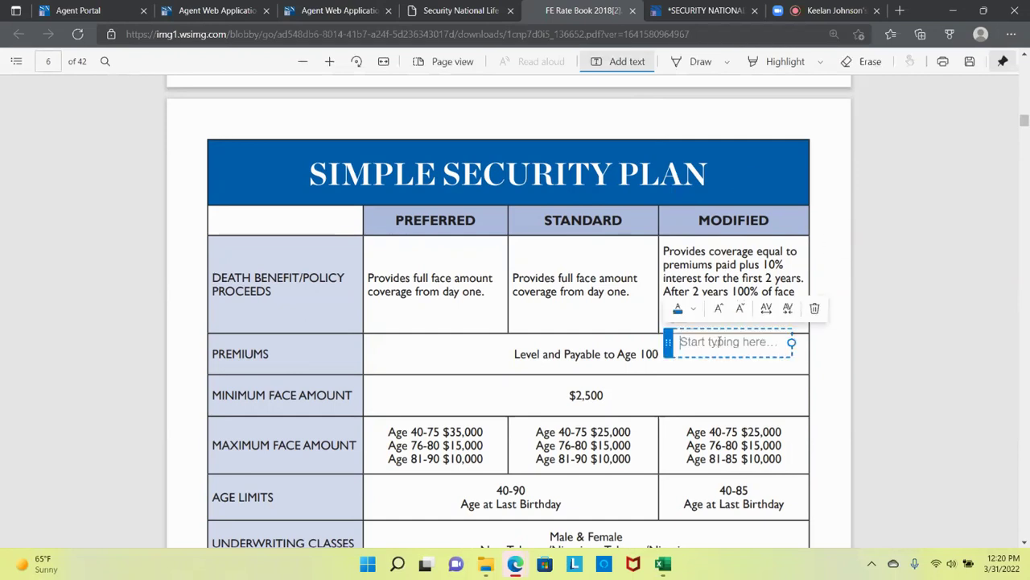
pyautogui.write('WAIT')
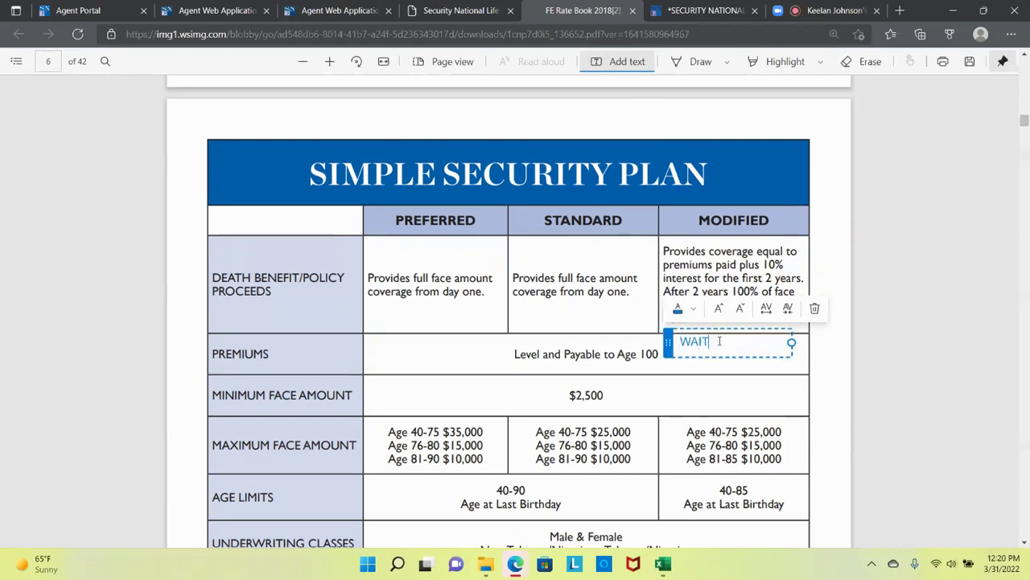
pyautogui.click(729, 397)
pyautogui.click(697, 61)
pyautogui.moveTo(712, 324); pyautogui.dragTo(675, 367)
pyautogui.moveTo(679, 319); pyautogui.dragTo(731, 356)
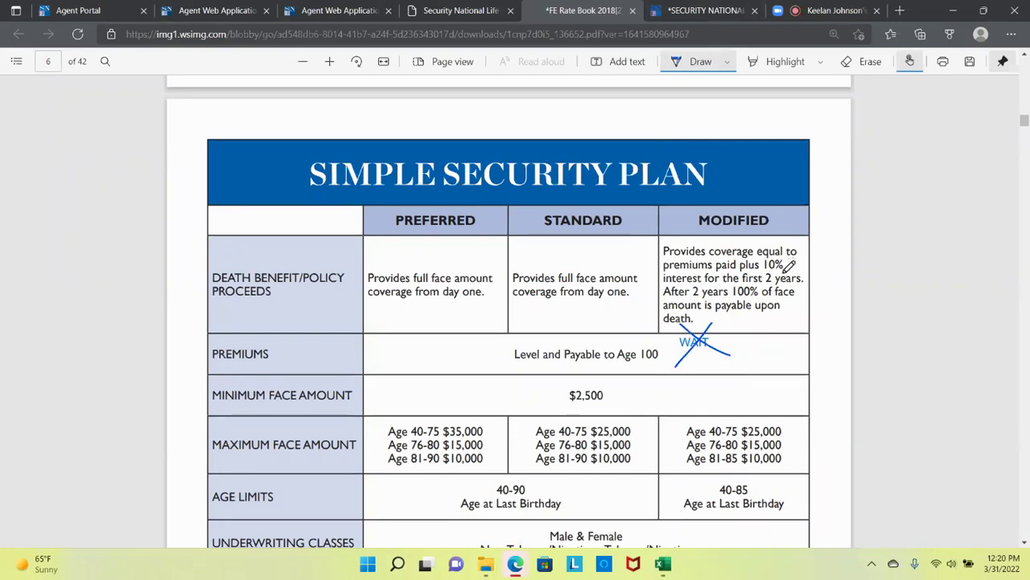
# - Highlight "After 2 years" and "premiums paid plus 10%" in the Modified column's death benefit description
pyautogui.click(765, 65)
pyautogui.moveTo(662, 291); pyautogui.dragTo(663, 265)
pyautogui.moveTo(785, 251)
pyautogui.mouseDown()
pyautogui.moveTo(745, 265)
pyautogui.moveTo(786, 264)
pyautogui.mouseUp()
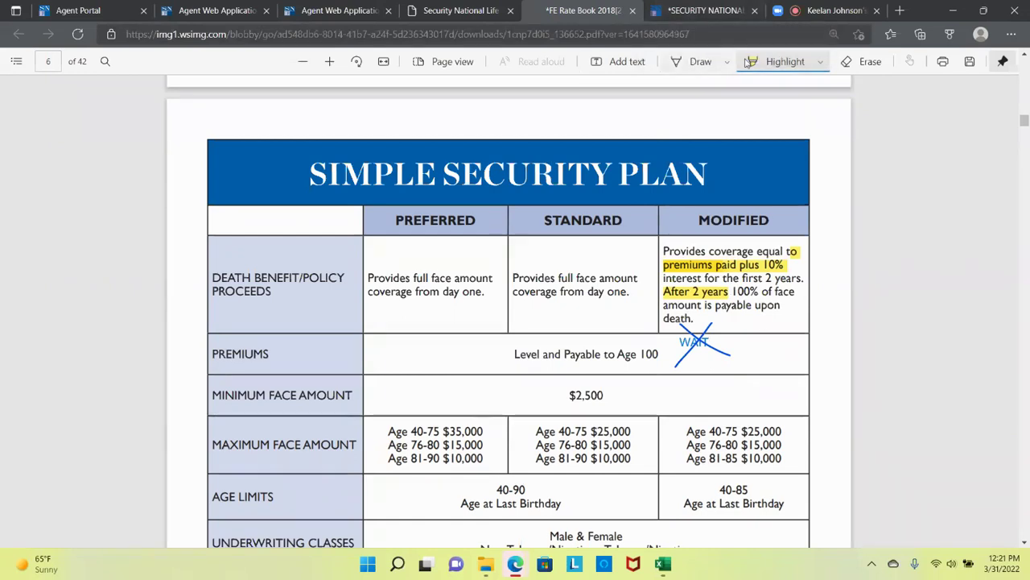
# - Draw a large pen circle around each of the Preferred, Standard and Modified maximum face amount cells
pyautogui.click(692, 66)
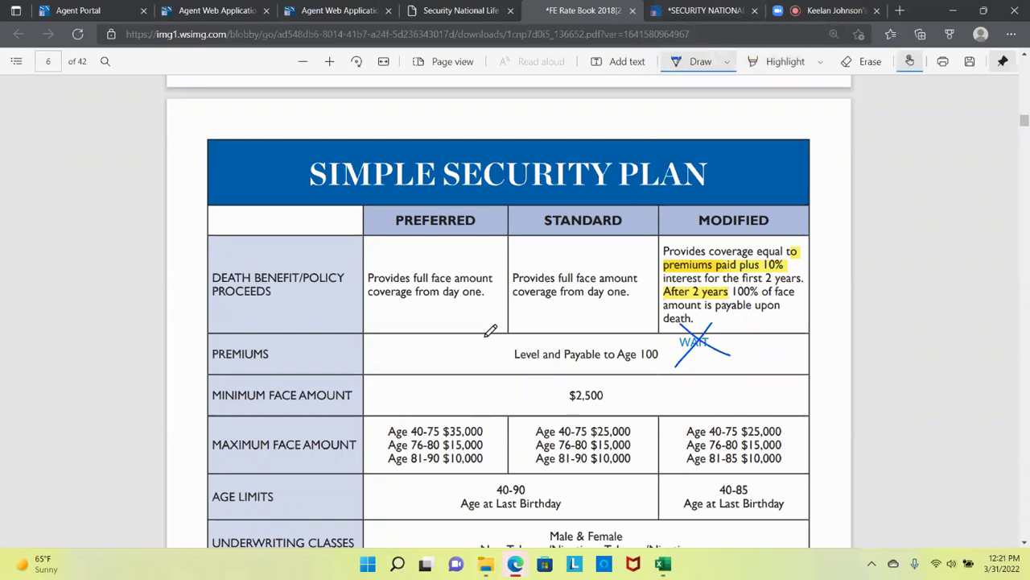
pyautogui.moveTo(457, 383)
pyautogui.mouseDown()
pyautogui.moveTo(355, 407)
pyautogui.moveTo(508, 497)
pyautogui.moveTo(384, 372)
pyautogui.mouseUp()
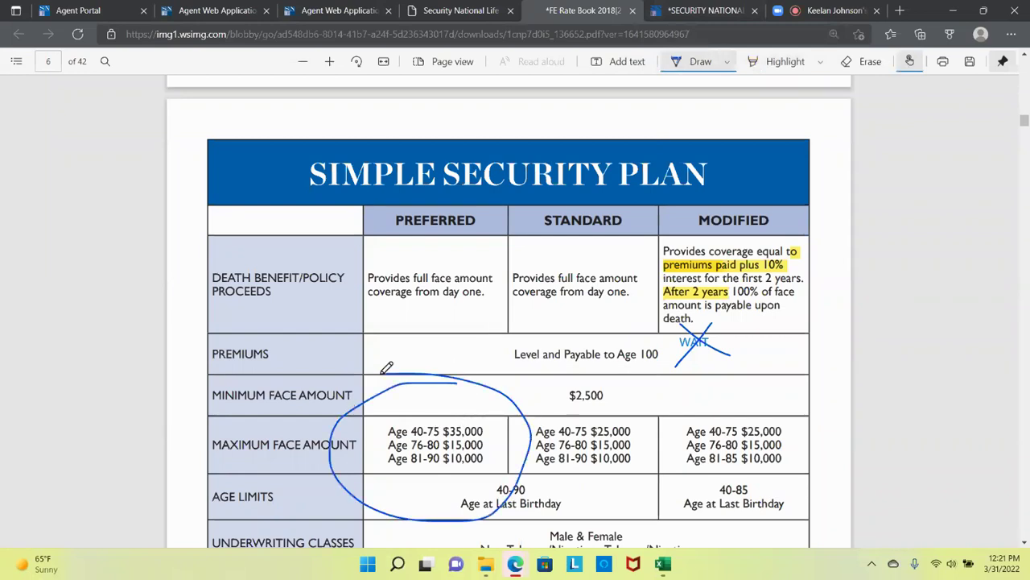
pyautogui.moveTo(640, 378)
pyautogui.mouseDown()
pyautogui.moveTo(527, 414)
pyautogui.moveTo(680, 455)
pyautogui.moveTo(632, 377)
pyautogui.mouseUp()
pyautogui.moveTo(761, 372)
pyautogui.mouseDown()
pyautogui.moveTo(673, 423)
pyautogui.moveTo(840, 409)
pyautogui.moveTo(720, 376)
pyautogui.mouseUp()
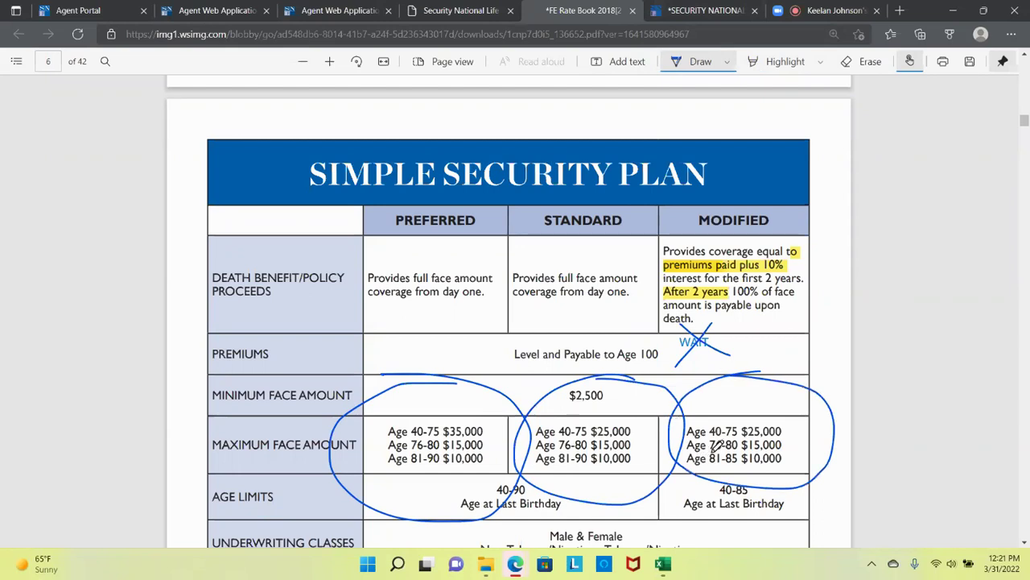
# - Underline the 81-85 age band under Modified and circle the upper ages 75 and 90 under Preferred and Standard
pyautogui.moveTo(689, 466); pyautogui.dragTo(706, 466)
pyautogui.moveTo(588, 444)
pyautogui.mouseDown()
pyautogui.moveTo(573, 465)
pyautogui.moveTo(595, 444)
pyautogui.mouseUp()
pyautogui.moveTo(441, 447)
pyautogui.mouseDown()
pyautogui.moveTo(419, 467)
pyautogui.moveTo(449, 445)
pyautogui.moveTo(425, 412)
pyautogui.moveTo(455, 435)
pyautogui.moveTo(451, 442)
pyautogui.mouseUp()
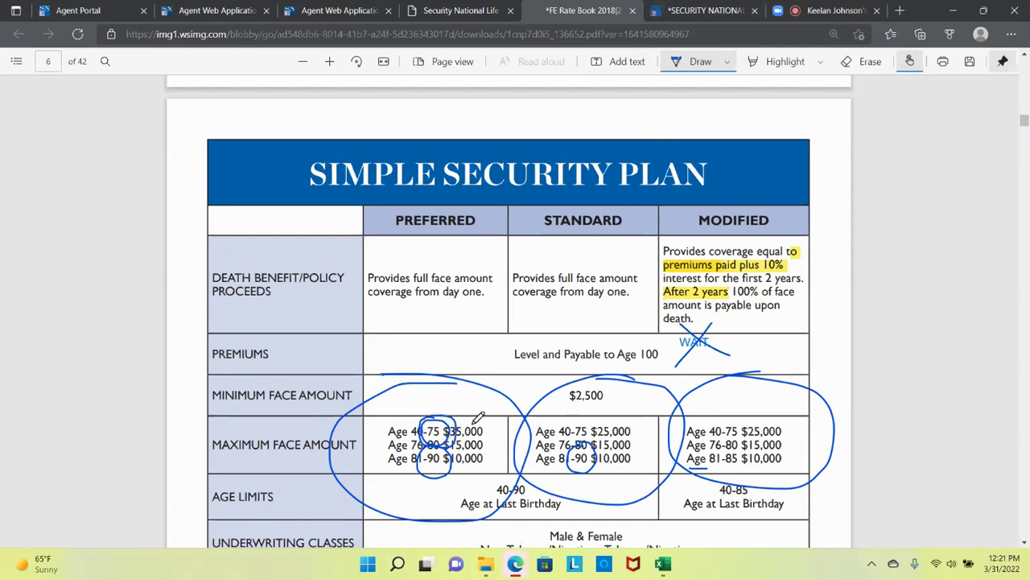
pyautogui.moveTo(586, 419)
pyautogui.mouseDown()
pyautogui.moveTo(565, 416)
pyautogui.moveTo(590, 410)
pyautogui.mouseUp()
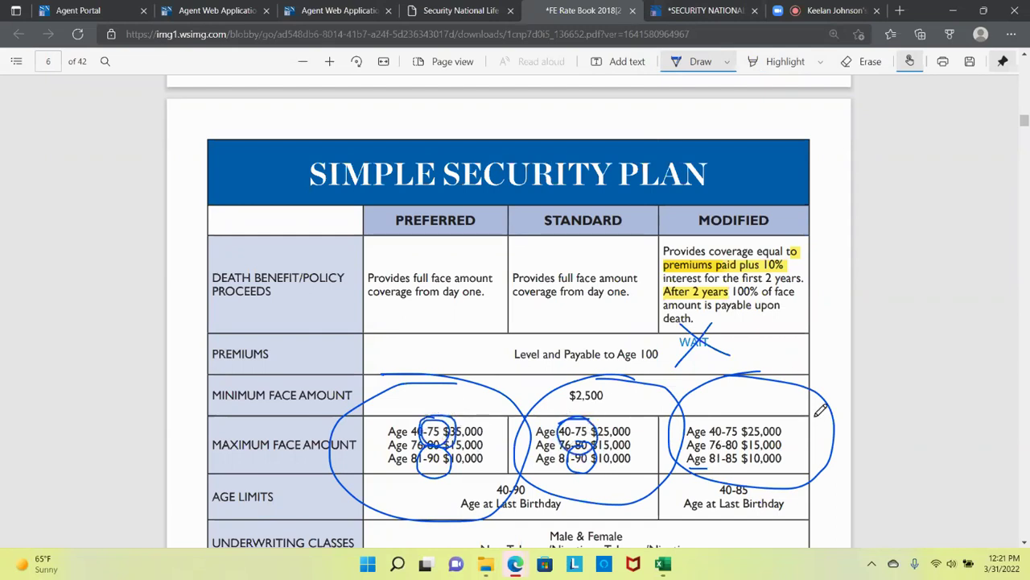
# - In the Simple Security Plan application, highlight "Within the past 2 years, has the Proposed Insured been" in Section Three
pyautogui.click(705, 11)
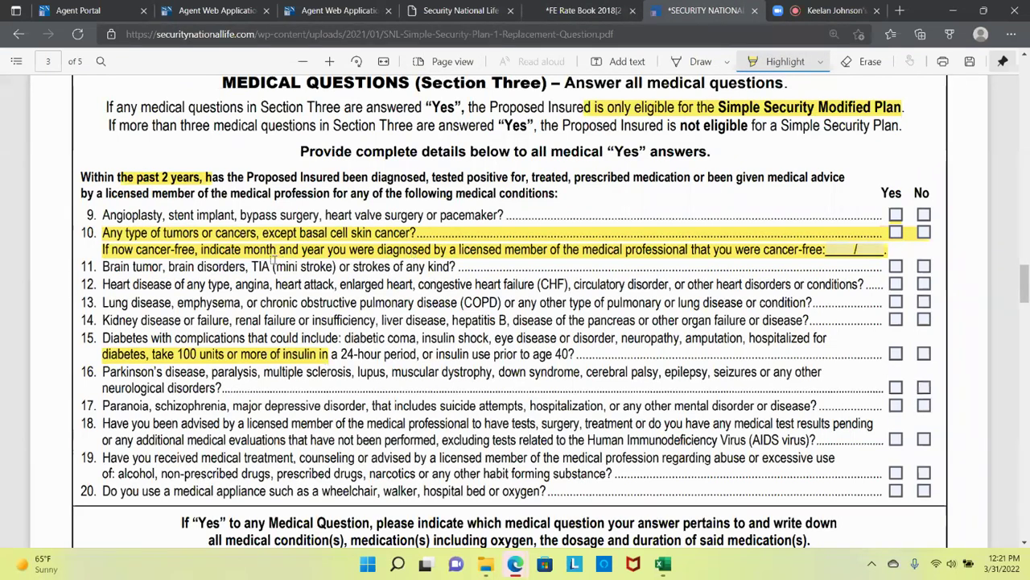
pyautogui.moveTo(207, 177); pyautogui.dragTo(211, 177)
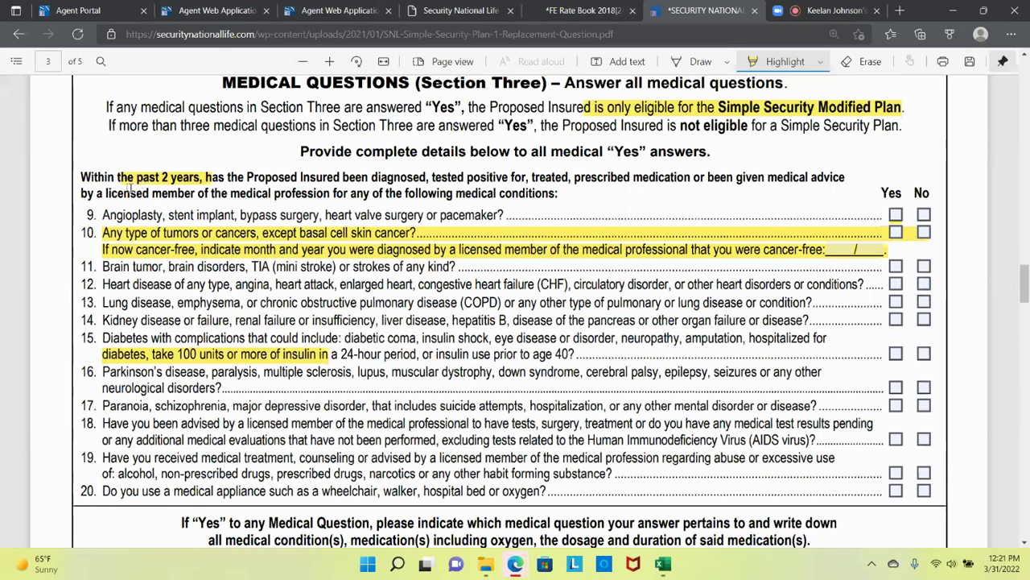
pyautogui.moveTo(119, 177); pyautogui.dragTo(210, 179)
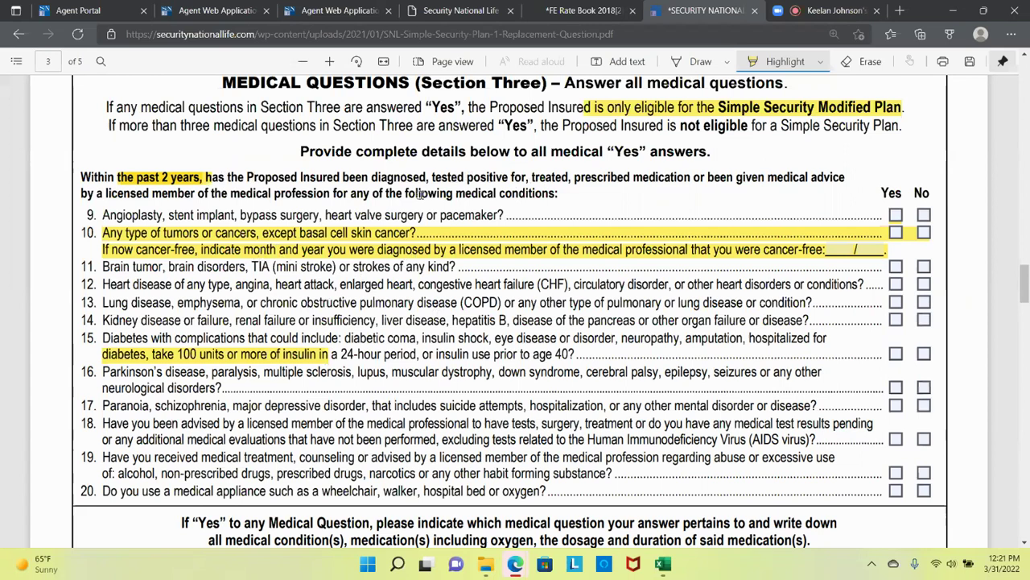
pyautogui.moveTo(81, 175); pyautogui.dragTo(369, 177)
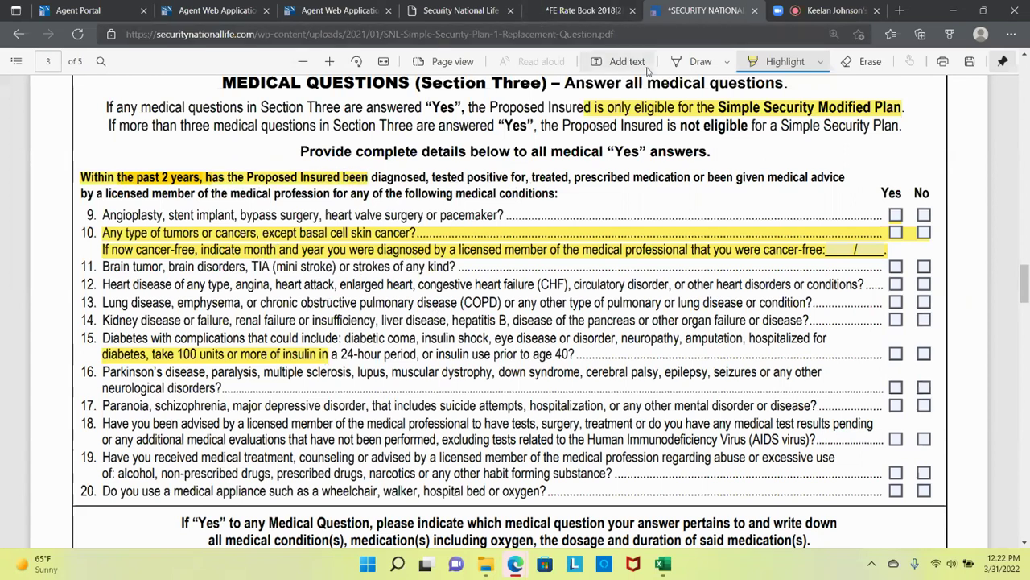
# - Strike through "diagnosed, tested positive for, treated" with the pen and highlight "prescribed medication" in the Section Three introduction
pyautogui.click(694, 61)
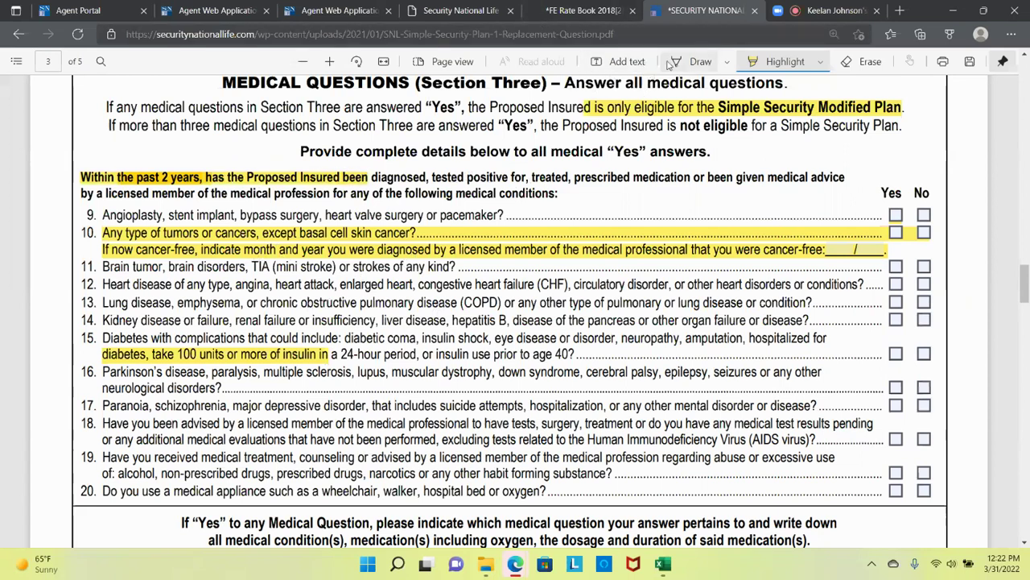
pyautogui.moveTo(373, 177); pyautogui.dragTo(690, 178)
pyautogui.click(782, 61)
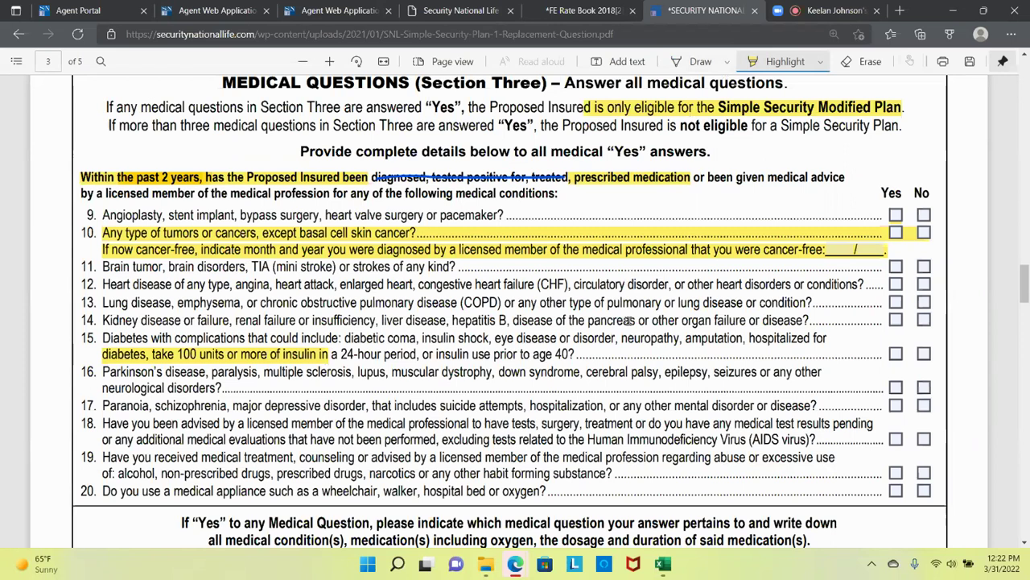
# - Circle "2 years" and question 9's "stent implant" with the pen, and draw an arrow from "prescribed medication" to the stent circle
pyautogui.click(698, 64)
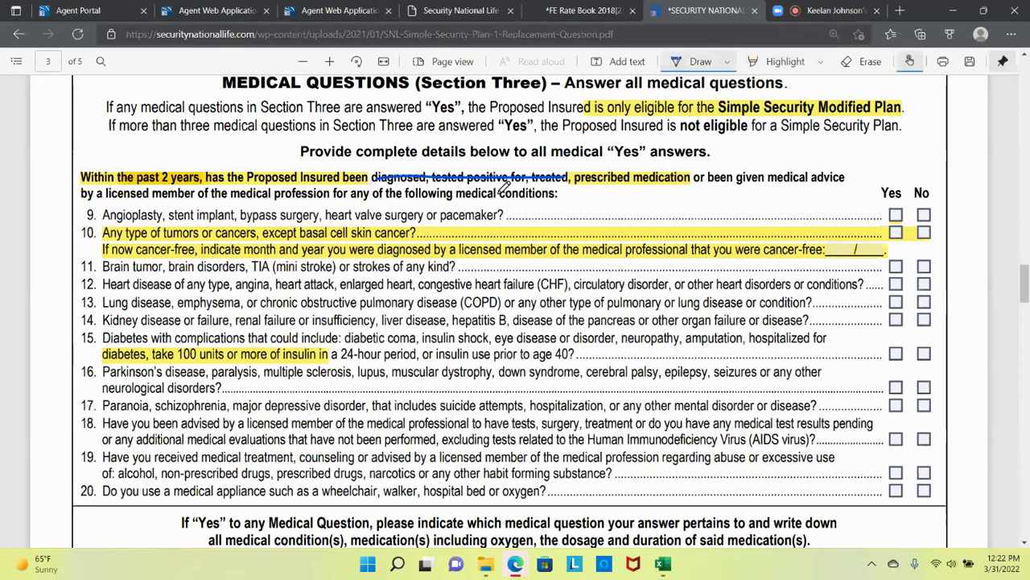
pyautogui.moveTo(233, 196)
pyautogui.mouseDown()
pyautogui.moveTo(159, 204)
pyautogui.moveTo(194, 231)
pyautogui.moveTo(256, 214)
pyautogui.moveTo(234, 194)
pyautogui.mouseUp()
pyautogui.moveTo(180, 158)
pyautogui.mouseDown()
pyautogui.moveTo(149, 169)
pyautogui.moveTo(212, 185)
pyautogui.moveTo(180, 153)
pyautogui.mouseUp()
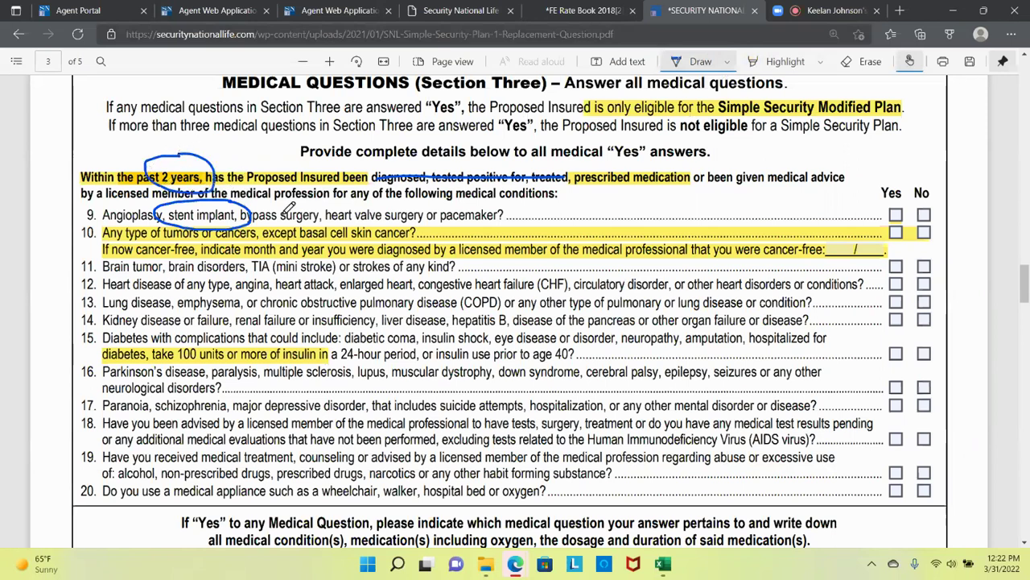
pyautogui.moveTo(577, 180)
pyautogui.mouseDown()
pyautogui.moveTo(256, 204)
pyautogui.moveTo(273, 194)
pyautogui.mouseUp()
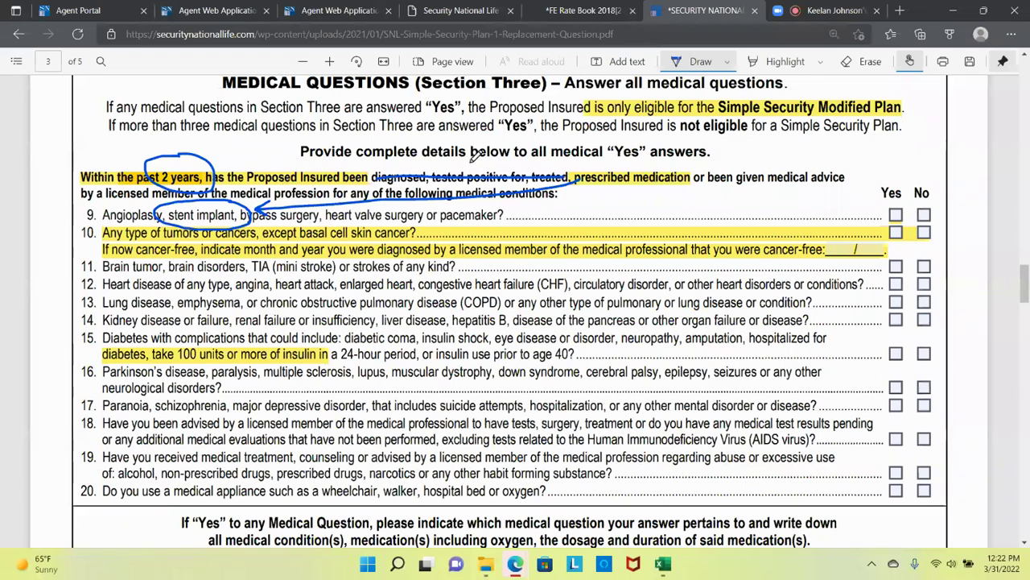
# - Erase the stent implant circle, its arrow and the question 10 highlights
pyautogui.click(857, 64)
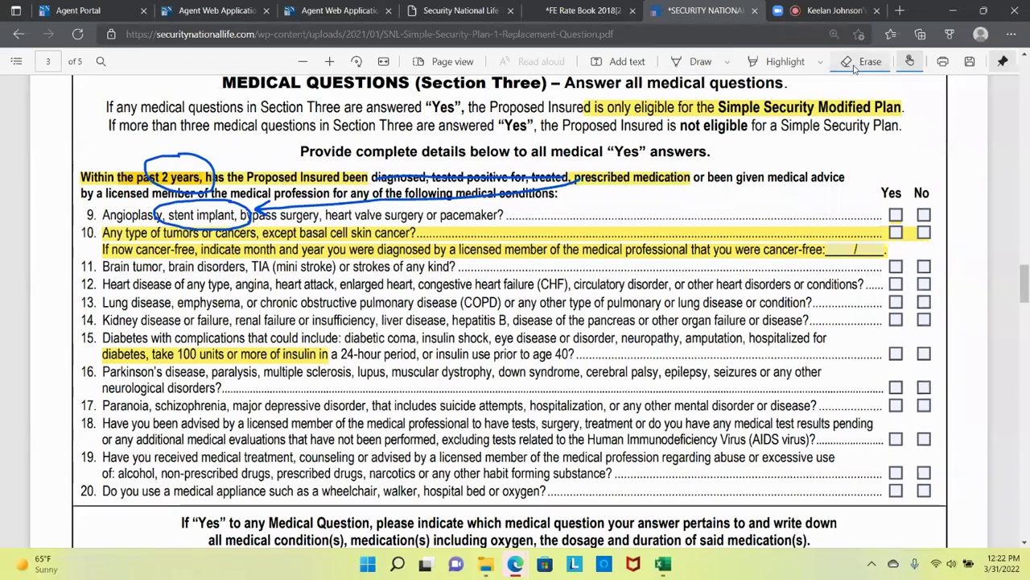
pyautogui.moveTo(254, 219)
pyautogui.mouseDown()
pyautogui.moveTo(213, 201)
pyautogui.moveTo(292, 206)
pyautogui.mouseUp()
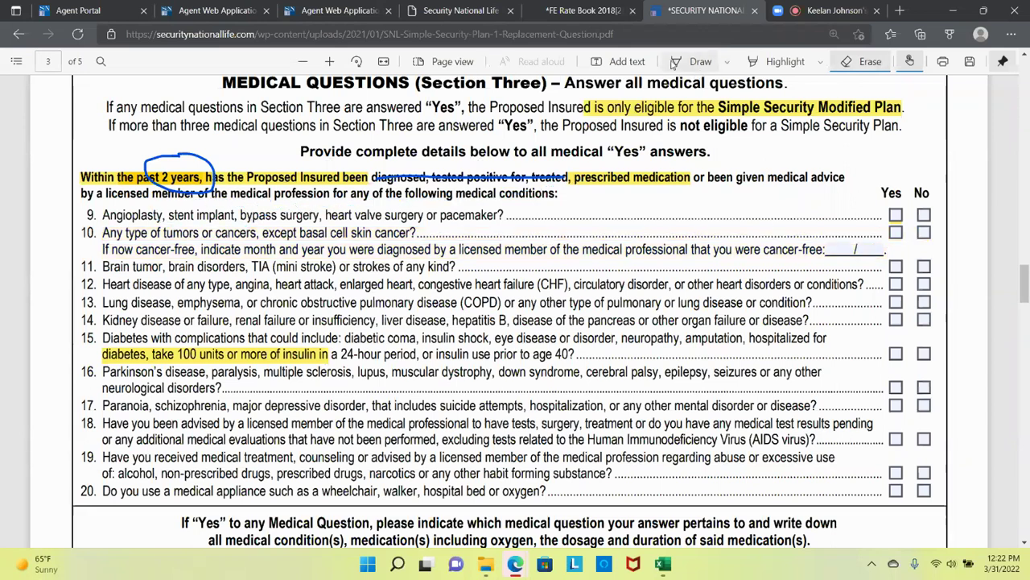
pyautogui.click(776, 61)
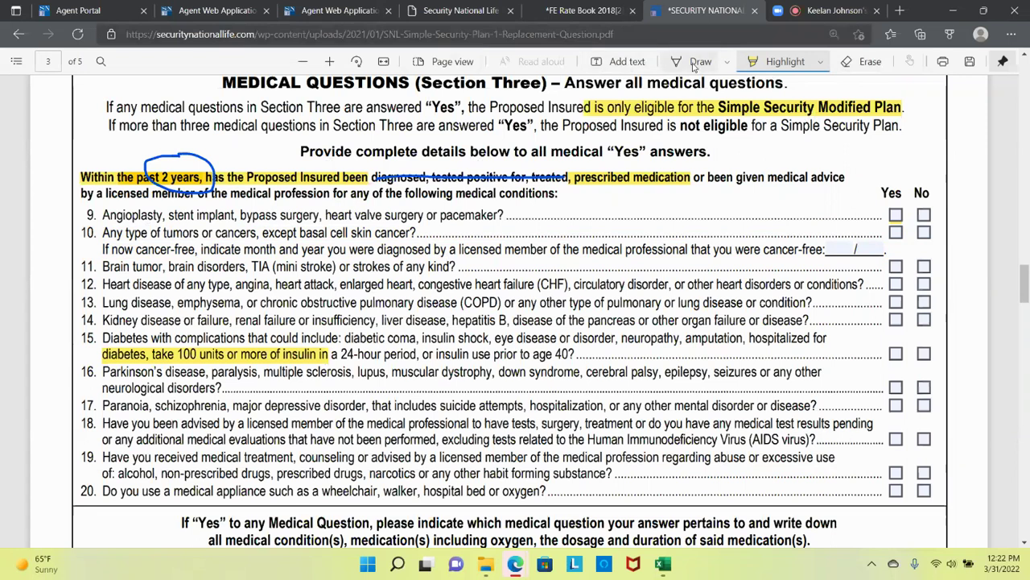
# - Zoom the application out to 150% and draw a smiling stick figure with raised arms over the Section Three questions
pyautogui.click(1011, 34)
pyautogui.click(932, 126)
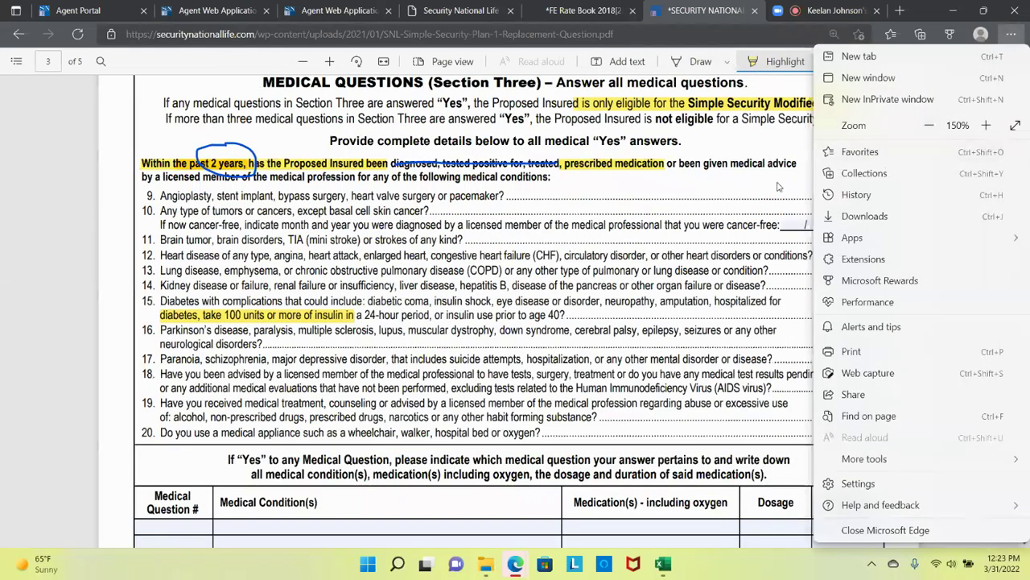
pyautogui.press('Escape')
pyautogui.click(694, 61)
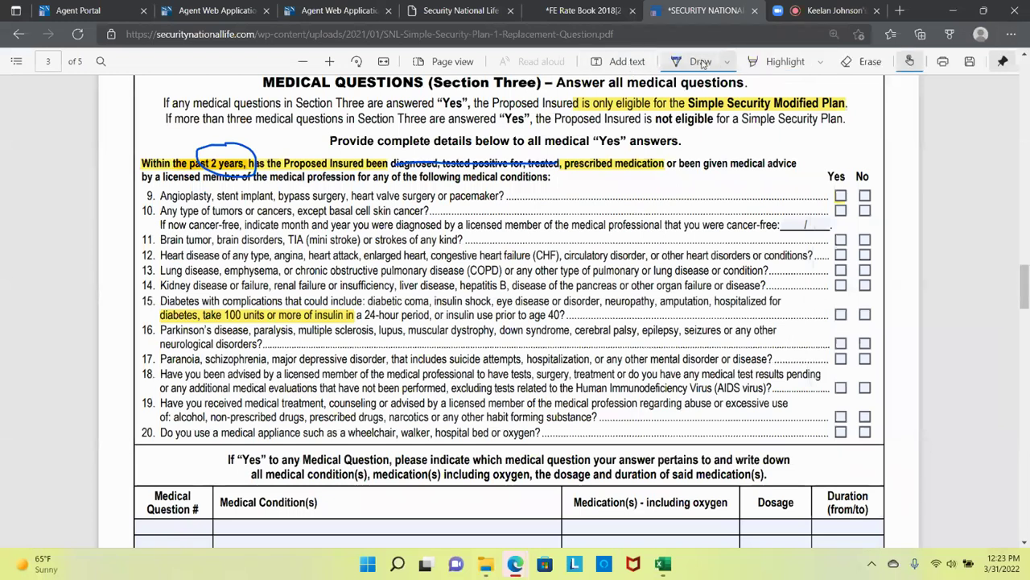
pyautogui.moveTo(786, 125)
pyautogui.mouseDown()
pyautogui.moveTo(760, 132)
pyautogui.moveTo(789, 149)
pyautogui.moveTo(776, 153)
pyautogui.moveTo(743, 274)
pyautogui.mouseUp()
pyautogui.moveTo(772, 224); pyautogui.dragTo(795, 274)
pyautogui.moveTo(776, 193)
pyautogui.mouseDown()
pyautogui.moveTo(758, 165)
pyautogui.moveTo(787, 171)
pyautogui.moveTo(833, 132)
pyautogui.mouseUp()
pyautogui.hotkey('ctrl', 'z')
pyautogui.moveTo(764, 186)
pyautogui.mouseDown()
pyautogui.moveTo(712, 140)
pyautogui.moveTo(784, 140)
pyautogui.mouseUp()
pyautogui.click(769, 133)
pyautogui.click(780, 133)
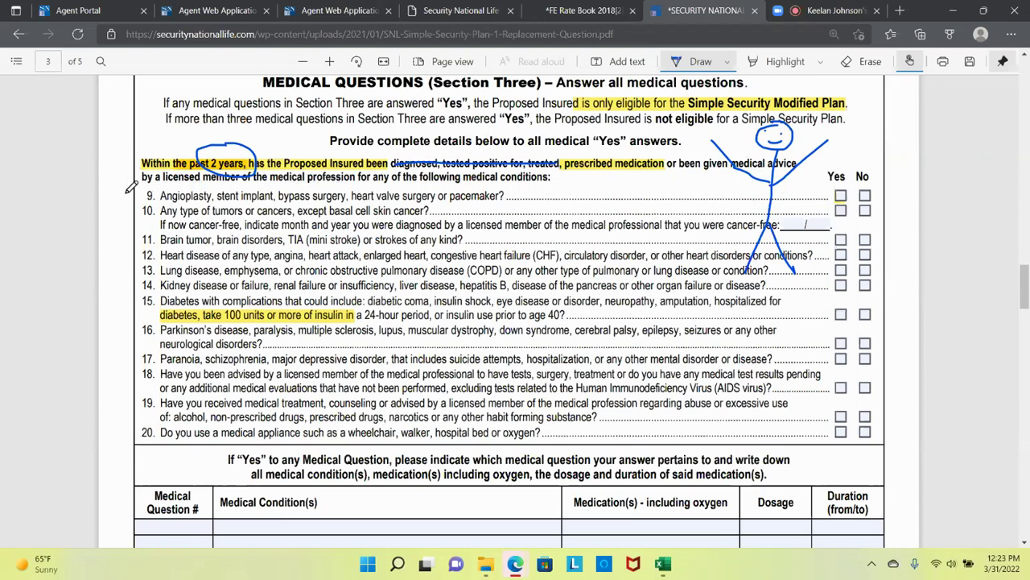
# - Link circled question 9 to the figure's chest, and pen-mark question 10's "cancers", cancer-free date field and No box
pyautogui.moveTo(158, 186)
pyautogui.mouseDown()
pyautogui.moveTo(142, 197)
pyautogui.moveTo(161, 203)
pyautogui.moveTo(157, 187)
pyautogui.mouseUp()
pyautogui.moveTo(509, 195); pyautogui.dragTo(770, 178)
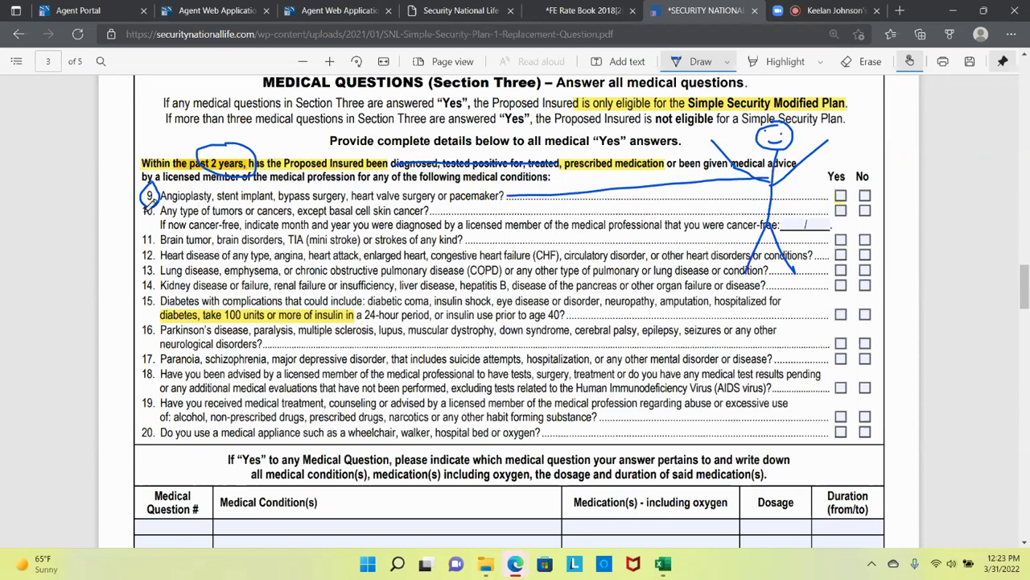
pyautogui.moveTo(257, 216); pyautogui.dragTo(305, 212)
pyautogui.moveTo(831, 206)
pyautogui.mouseDown()
pyautogui.moveTo(771, 212)
pyautogui.moveTo(837, 236)
pyautogui.moveTo(842, 209)
pyautogui.moveTo(828, 194)
pyautogui.mouseUp()
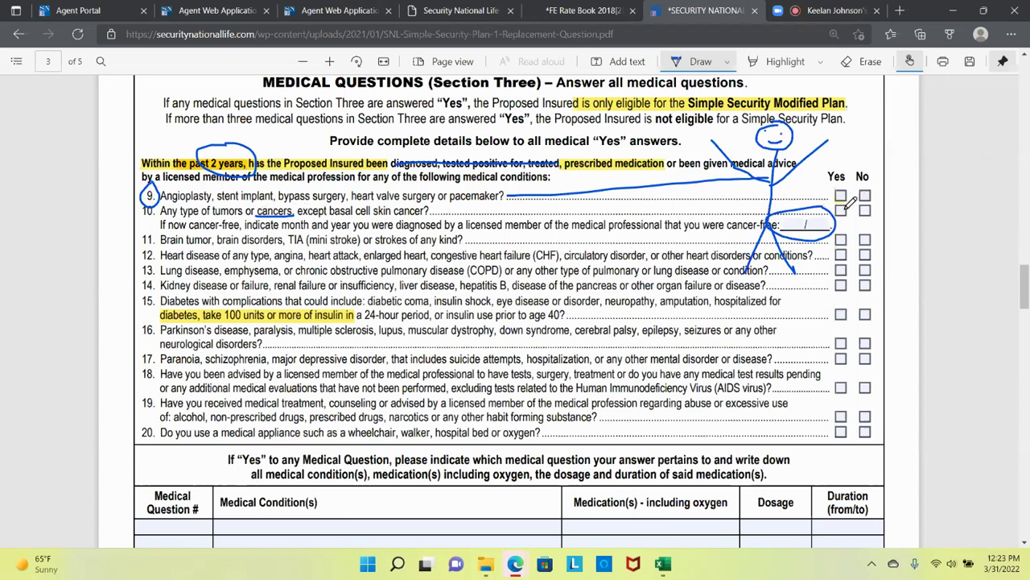
pyautogui.moveTo(840, 209); pyautogui.dragTo(859, 204)
pyautogui.moveTo(860, 207)
pyautogui.mouseDown()
pyautogui.moveTo(866, 214)
pyautogui.moveTo(885, 193)
pyautogui.mouseUp()
# - Circle question numbers 11 to 14, connect 11 to 13 to the stick figure with pen lines, and underline "Kidney disease"
pyautogui.moveTo(153, 222)
pyautogui.mouseDown()
pyautogui.moveTo(137, 244)
pyautogui.moveTo(157, 229)
pyautogui.mouseUp()
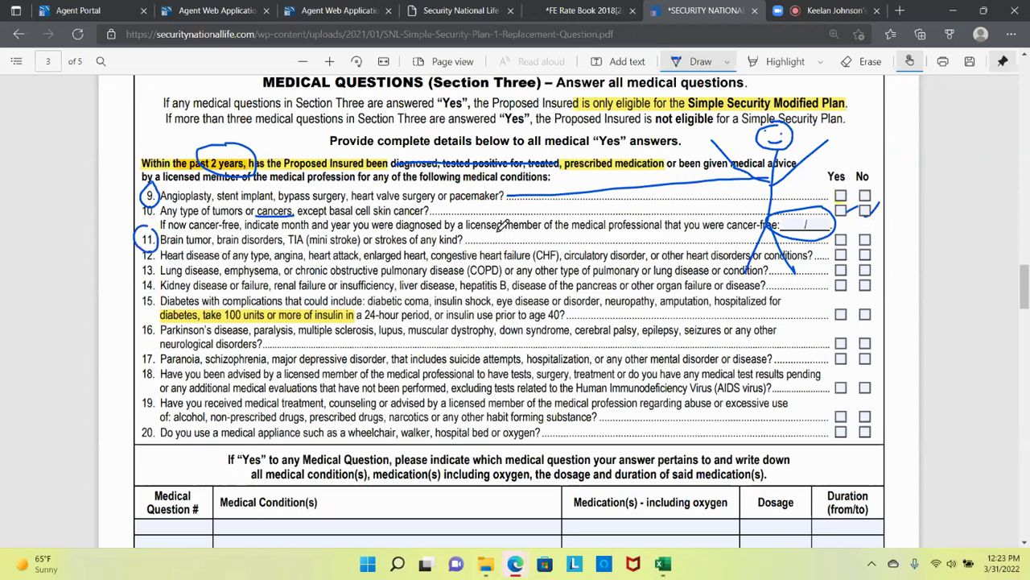
pyautogui.moveTo(464, 238)
pyautogui.mouseDown()
pyautogui.moveTo(698, 131)
pyautogui.moveTo(793, 114)
pyautogui.mouseUp()
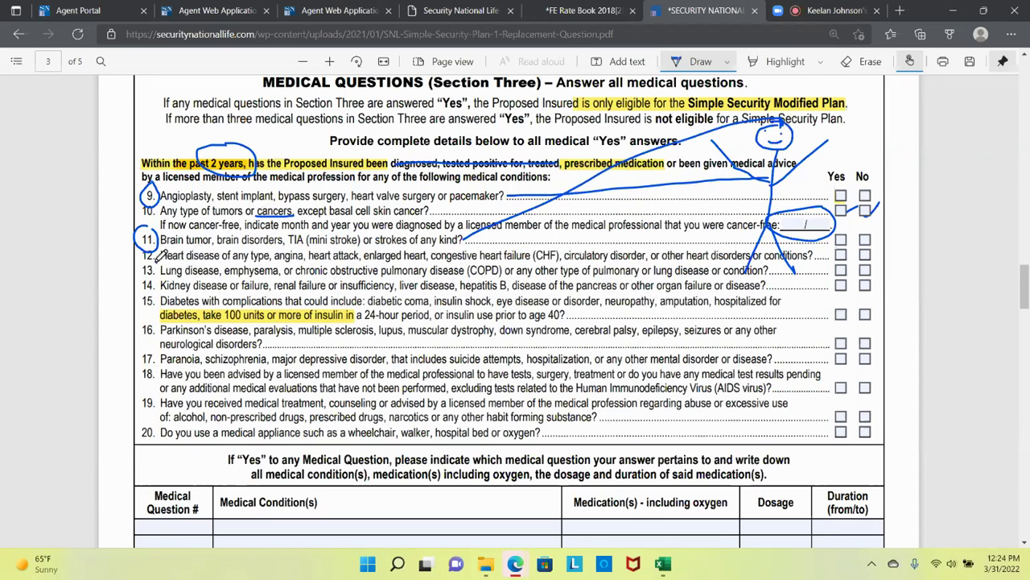
pyautogui.moveTo(161, 252)
pyautogui.mouseDown()
pyautogui.moveTo(147, 263)
pyautogui.moveTo(143, 243)
pyautogui.moveTo(169, 240)
pyautogui.moveTo(161, 254)
pyautogui.mouseUp()
pyautogui.moveTo(729, 254); pyautogui.dragTo(774, 172)
pyautogui.moveTo(166, 256)
pyautogui.mouseDown()
pyautogui.moveTo(152, 253)
pyautogui.moveTo(172, 268)
pyautogui.moveTo(145, 277)
pyautogui.moveTo(171, 262)
pyautogui.moveTo(769, 185)
pyautogui.mouseUp()
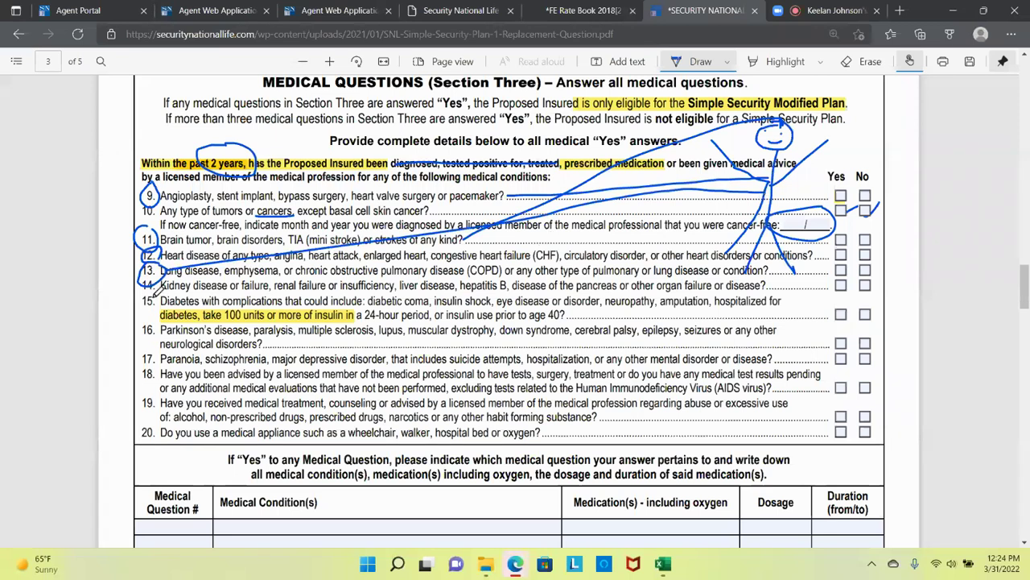
pyautogui.moveTo(148, 268)
pyautogui.mouseDown()
pyautogui.moveTo(165, 290)
pyautogui.moveTo(234, 283)
pyautogui.mouseUp()
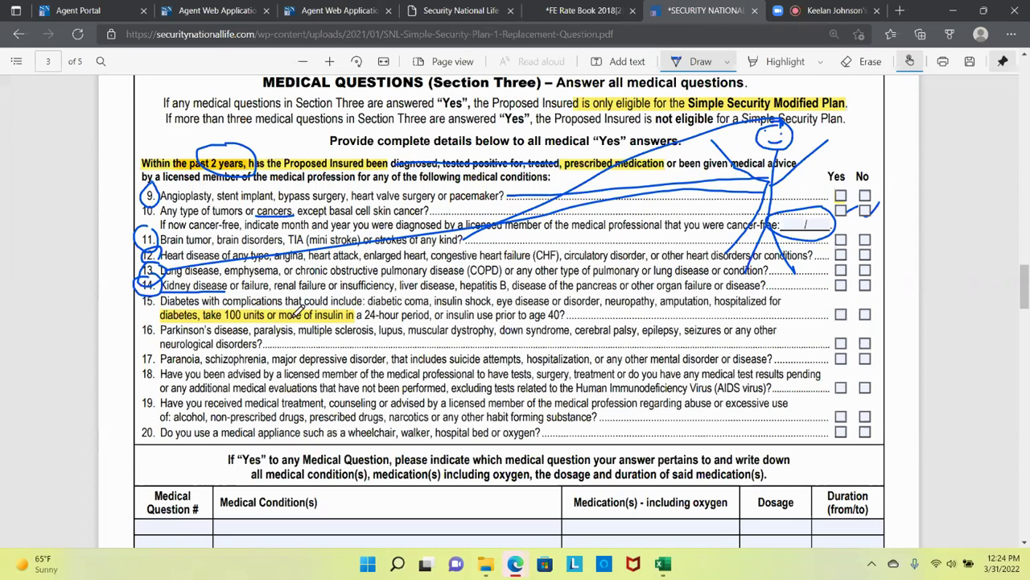
# - Check the Zoom meeting chat and the agent portal dashboard's New Business options
pyautogui.click(844, 15)
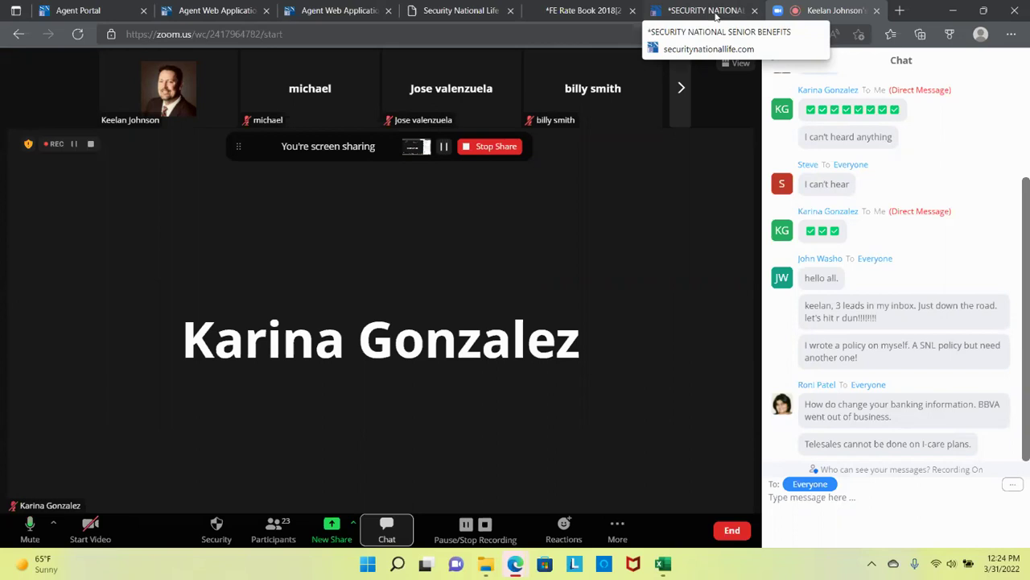
pyautogui.click(709, 11)
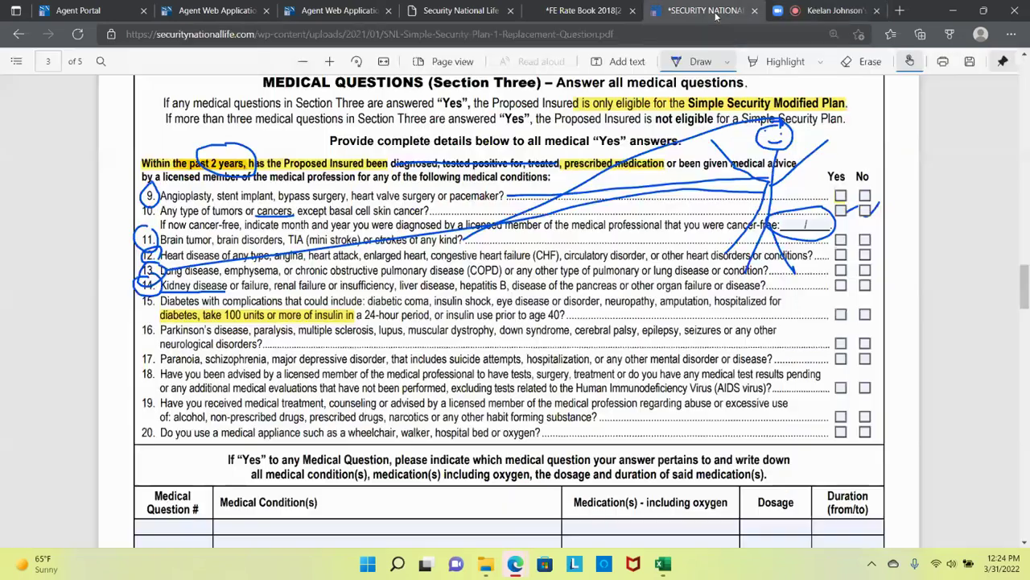
pyautogui.click(80, 11)
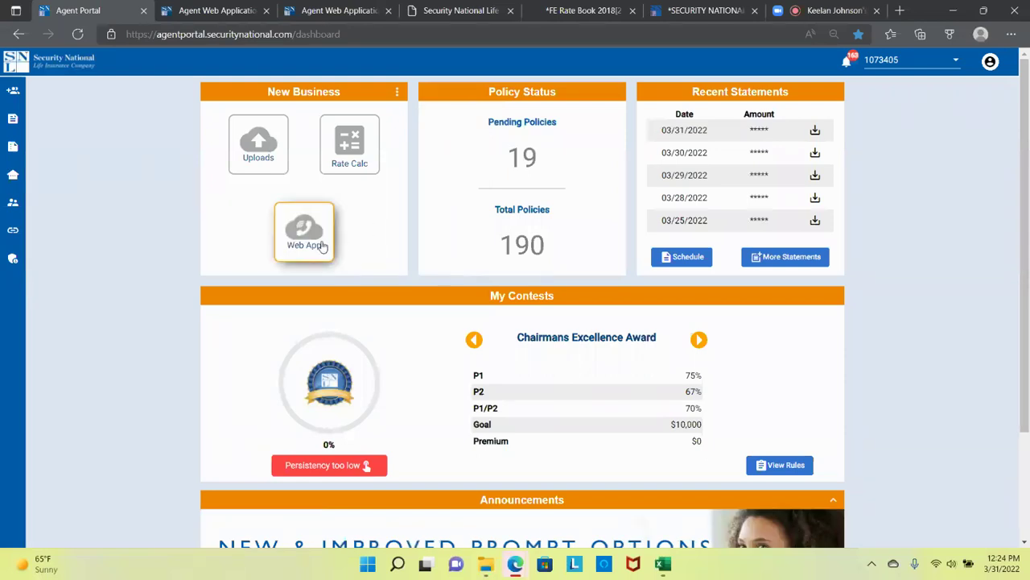
pyautogui.click(816, 12)
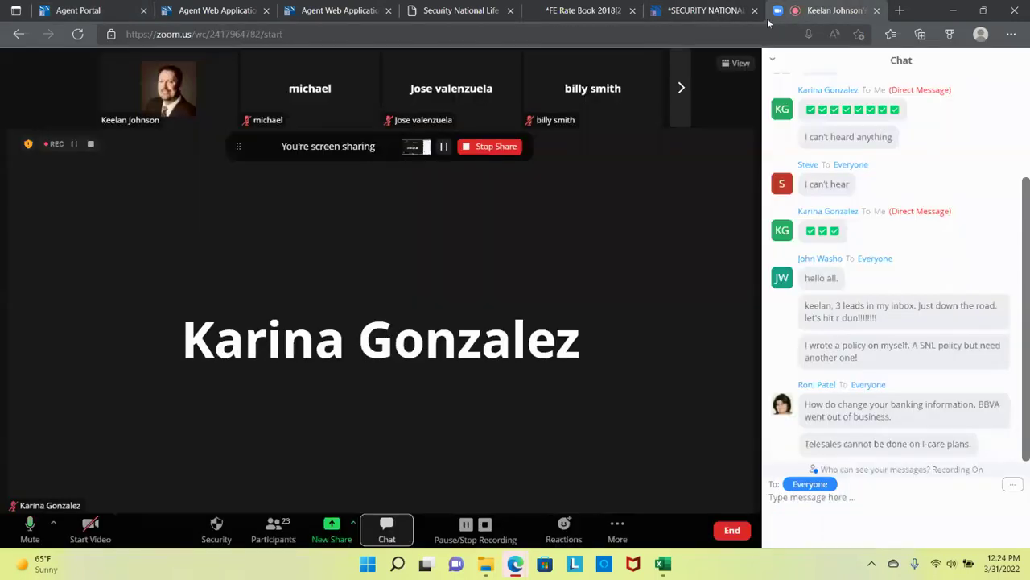
# - Box "neuropathy" in question 15 of the application and add the text note "gabapentin" at the end of that line
pyautogui.click(708, 12)
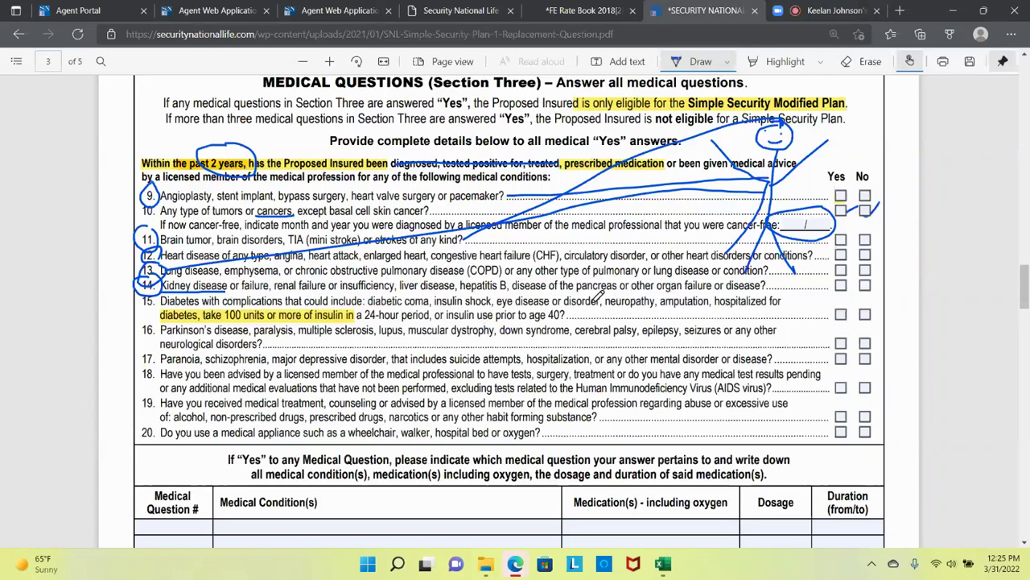
pyautogui.moveTo(595, 305)
pyautogui.mouseDown()
pyautogui.moveTo(681, 305)
pyautogui.moveTo(596, 292)
pyautogui.moveTo(626, 307)
pyautogui.mouseUp()
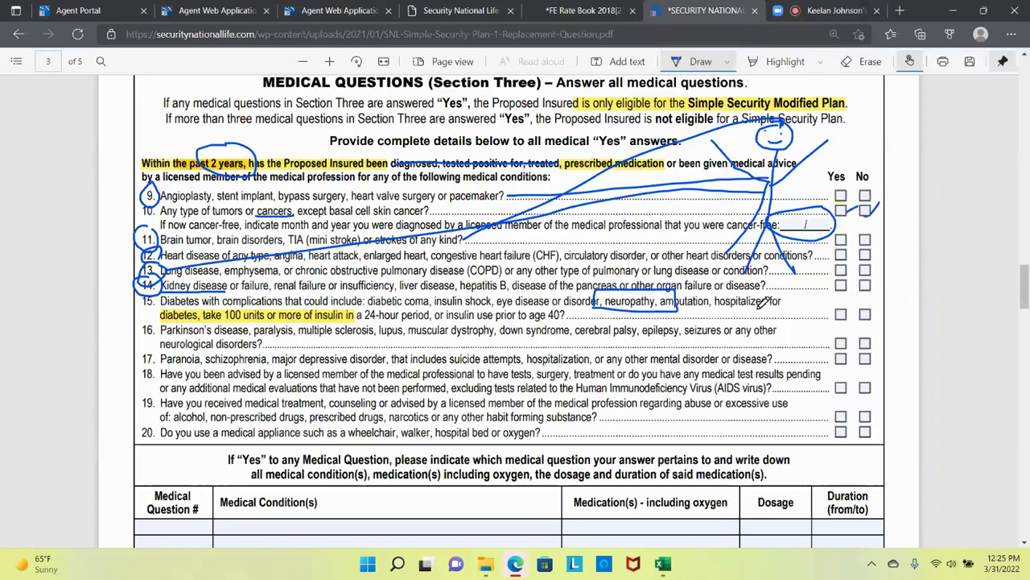
pyautogui.click(618, 62)
pyautogui.click(793, 303)
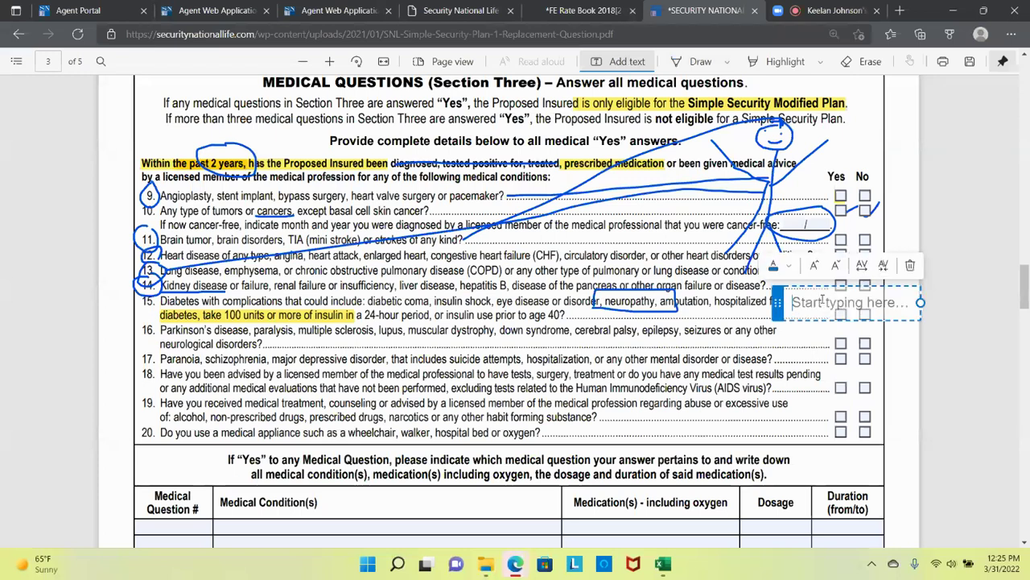
pyautogui.write('gab')
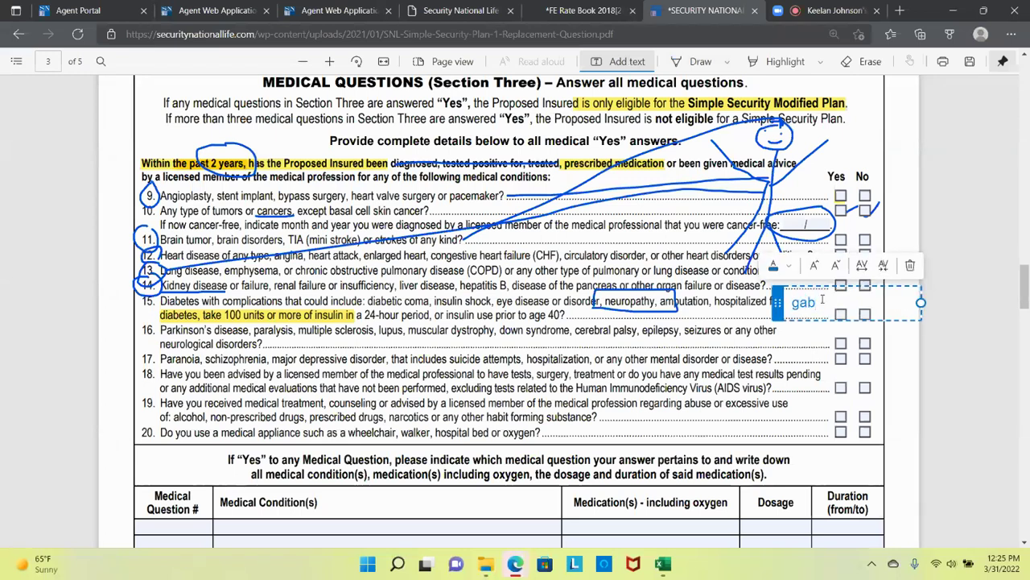
pyautogui.write('apentin')
pyautogui.press('Return')
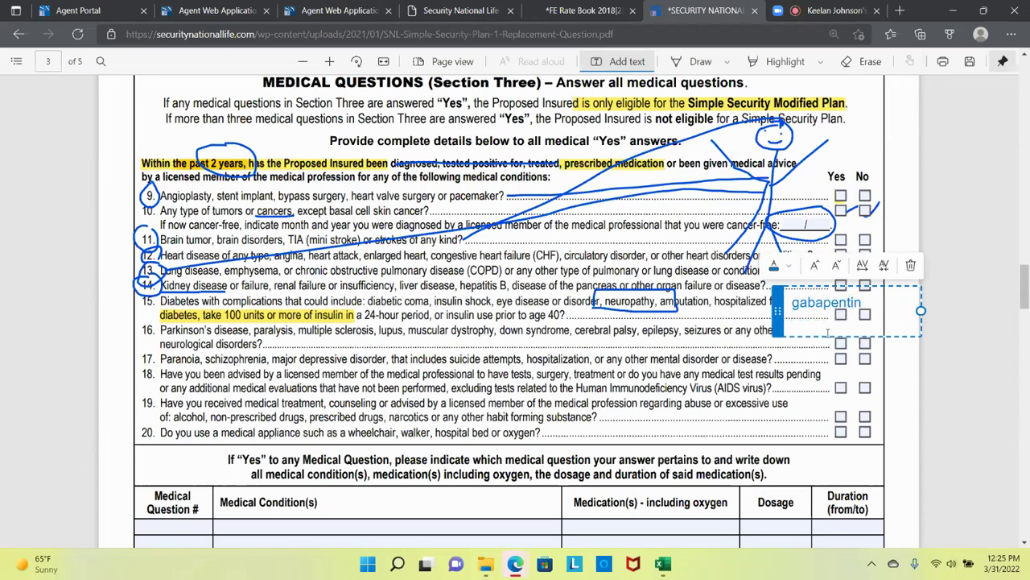
pyautogui.click(828, 331)
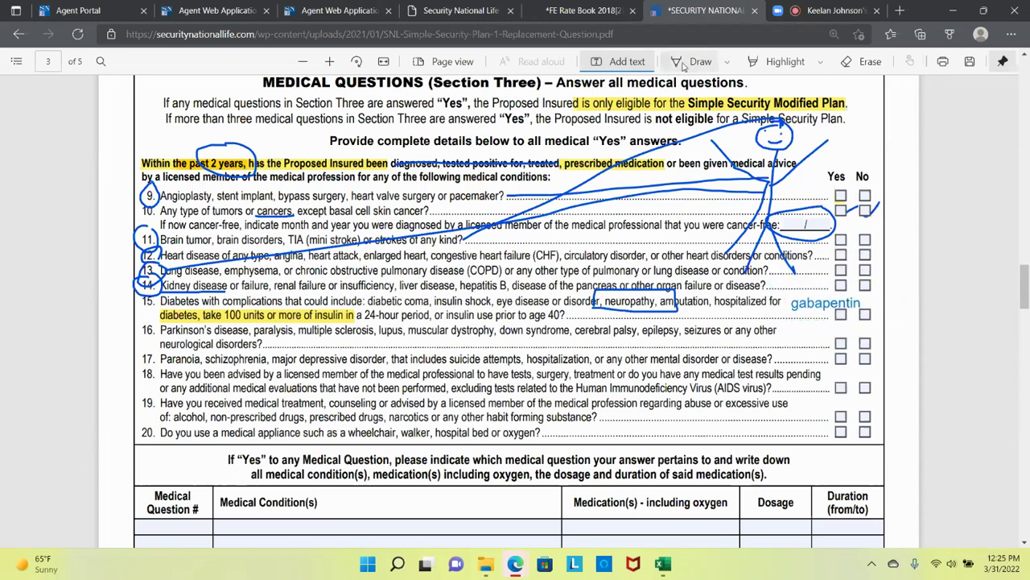
# - Circle question numbers 16 and 17, underline question 16's conditions through epilepsy, circle "seizures", and underline "major depressive disorder"
pyautogui.click(684, 65)
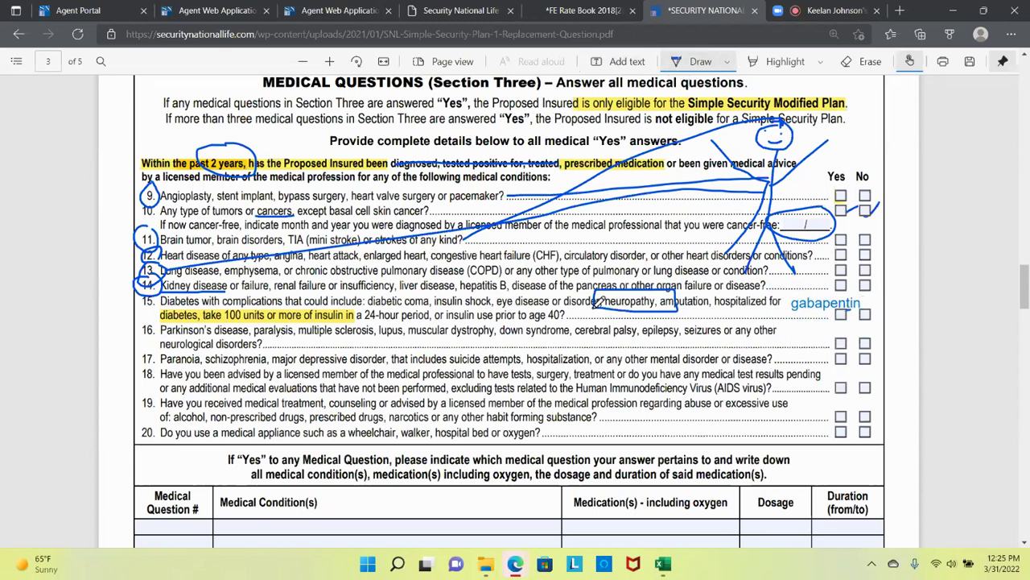
pyautogui.moveTo(155, 312)
pyautogui.mouseDown()
pyautogui.moveTo(159, 339)
pyautogui.moveTo(157, 314)
pyautogui.mouseUp()
pyautogui.moveTo(445, 341)
pyautogui.mouseDown()
pyautogui.moveTo(716, 339)
pyautogui.moveTo(678, 330)
pyautogui.moveTo(761, 329)
pyautogui.mouseUp()
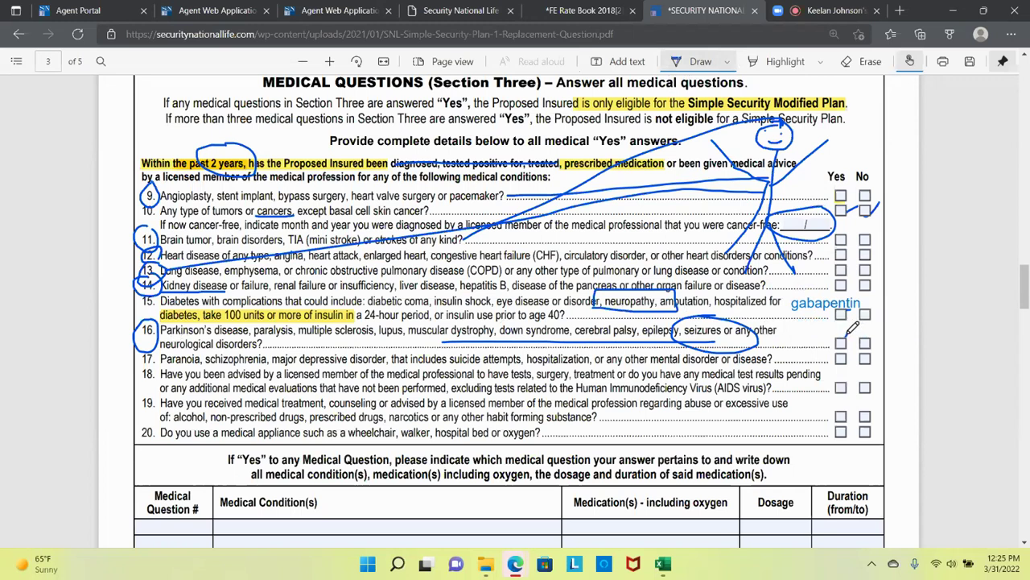
pyautogui.moveTo(158, 340)
pyautogui.mouseDown()
pyautogui.moveTo(135, 368)
pyautogui.moveTo(160, 348)
pyautogui.mouseUp()
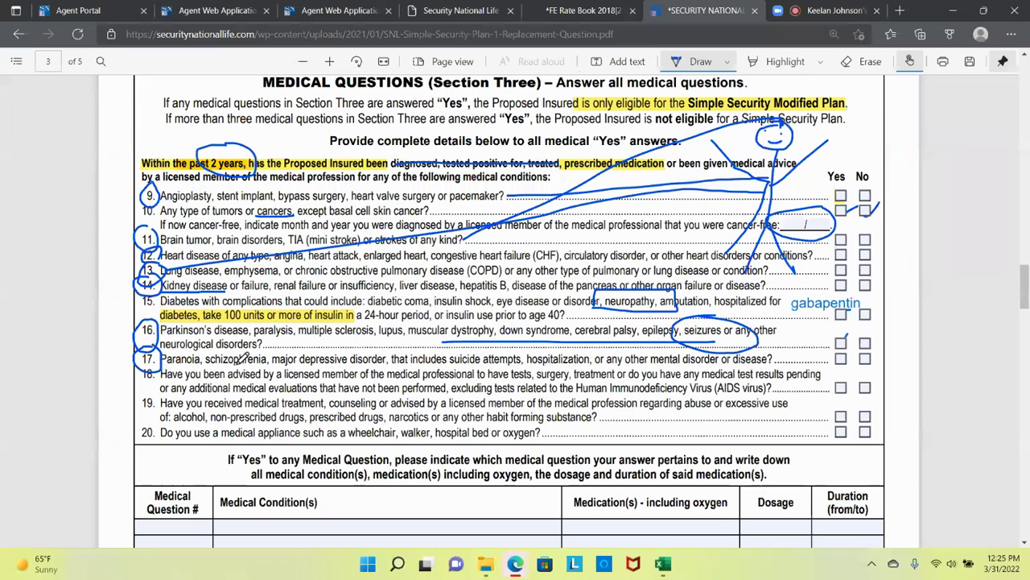
pyautogui.moveTo(261, 367); pyautogui.dragTo(400, 363)
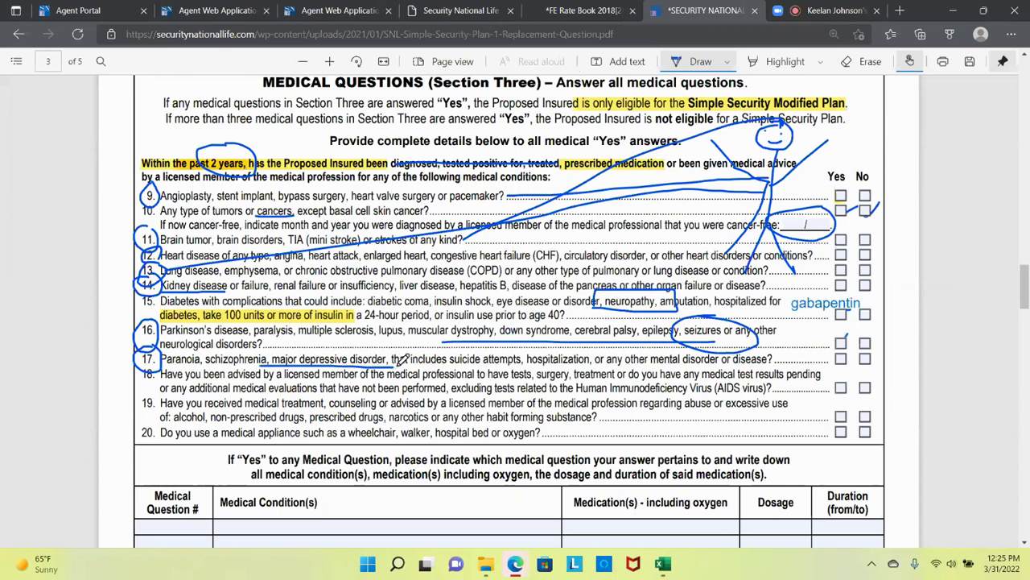
# - Open the final expense medication list, look up the Alprazolam anxiety disorder row's Simple Security Plan rating, and close the list
pyautogui.click(474, 11)
pyautogui.click(398, 269)
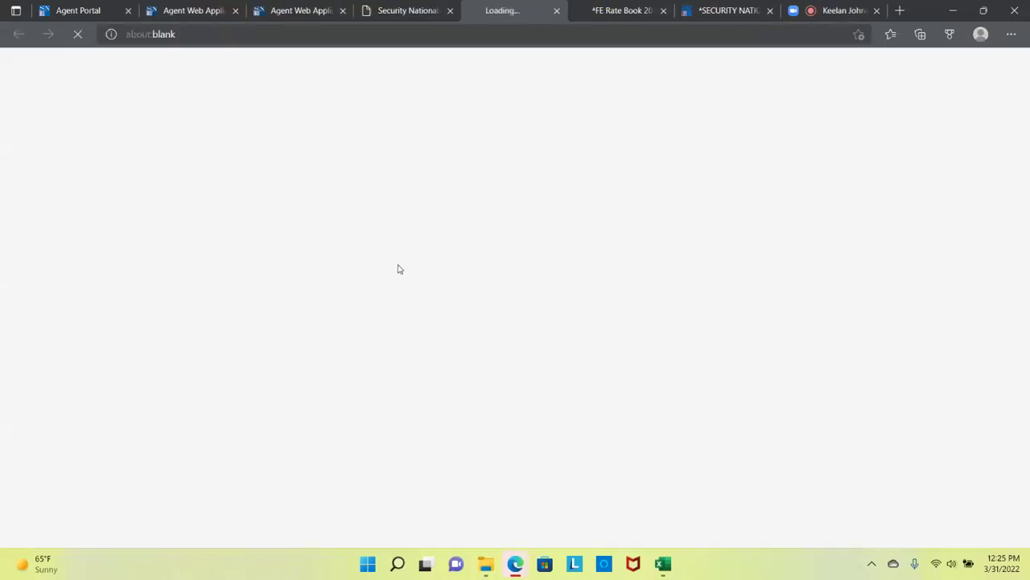
pyautogui.scroll(-10, 416, 294)
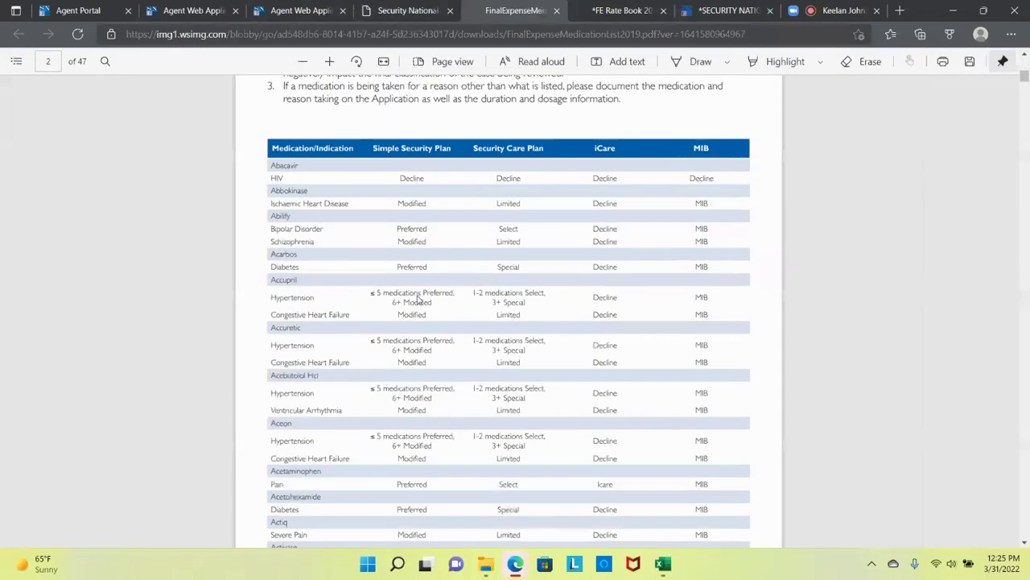
pyautogui.scroll(-3, 418, 300)
pyautogui.scroll(-10, 417, 300)
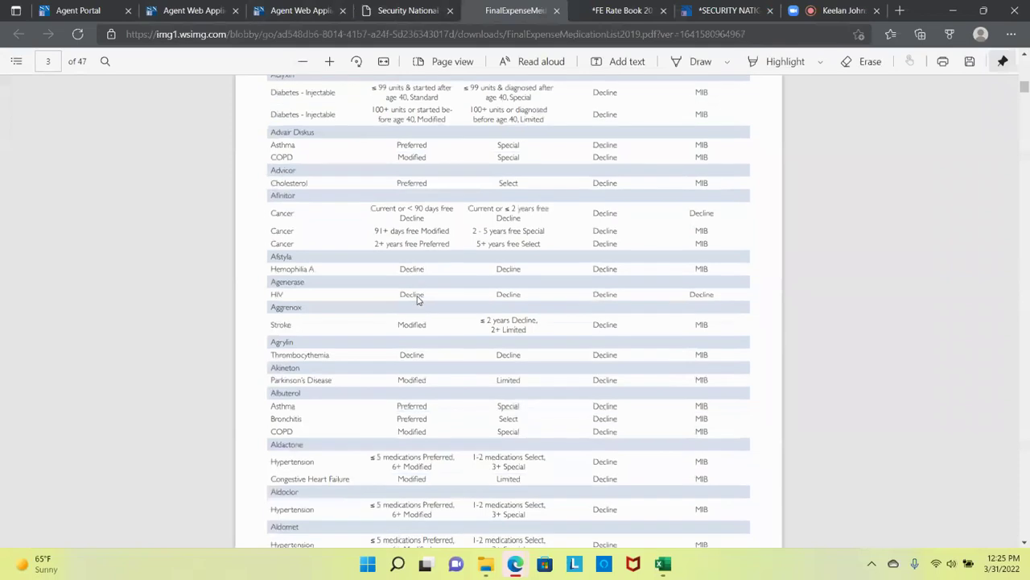
pyautogui.scroll(-9, 417, 299)
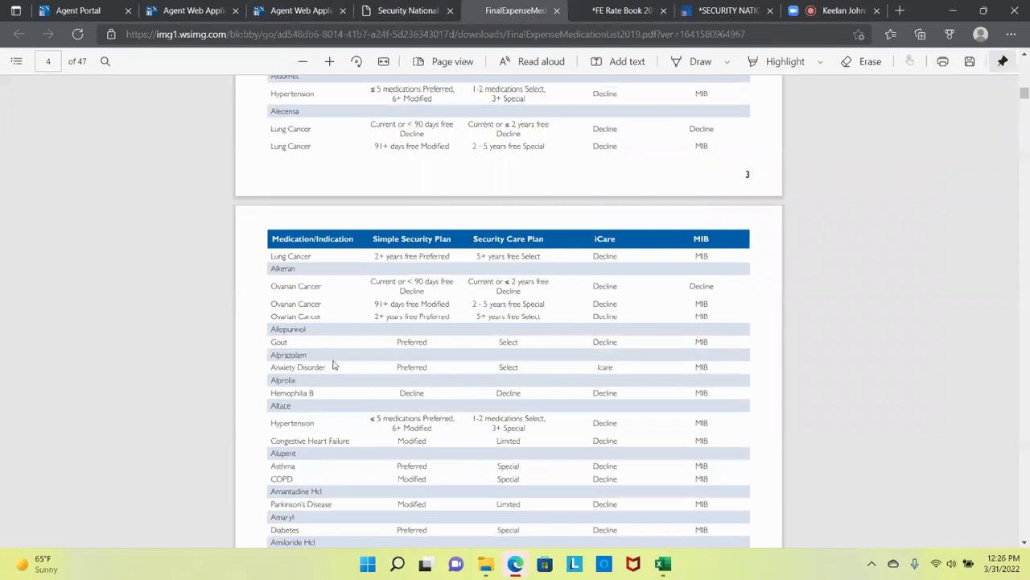
pyautogui.moveTo(273, 367); pyautogui.dragTo(436, 373)
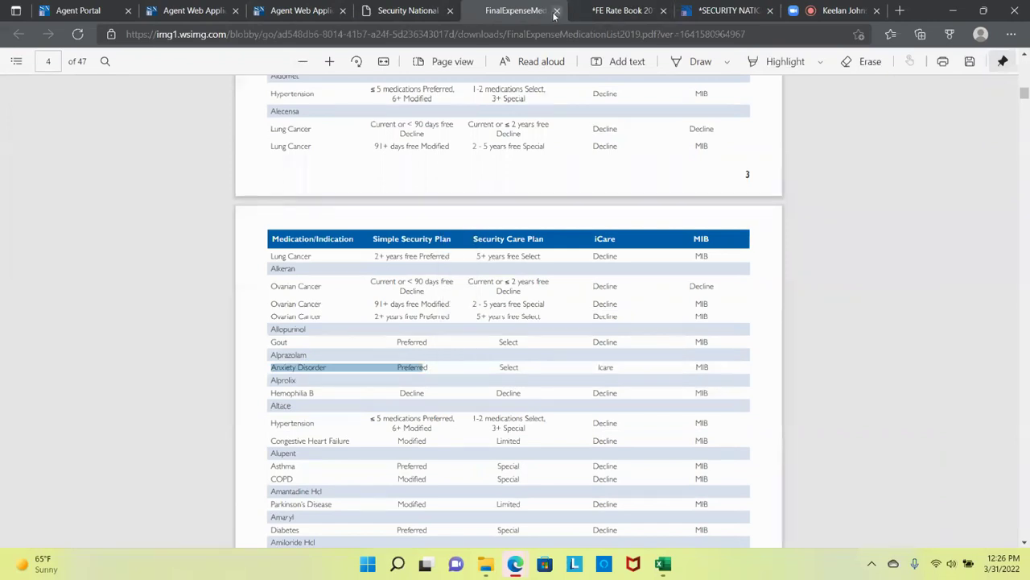
pyautogui.click(556, 10)
pyautogui.click(525, 14)
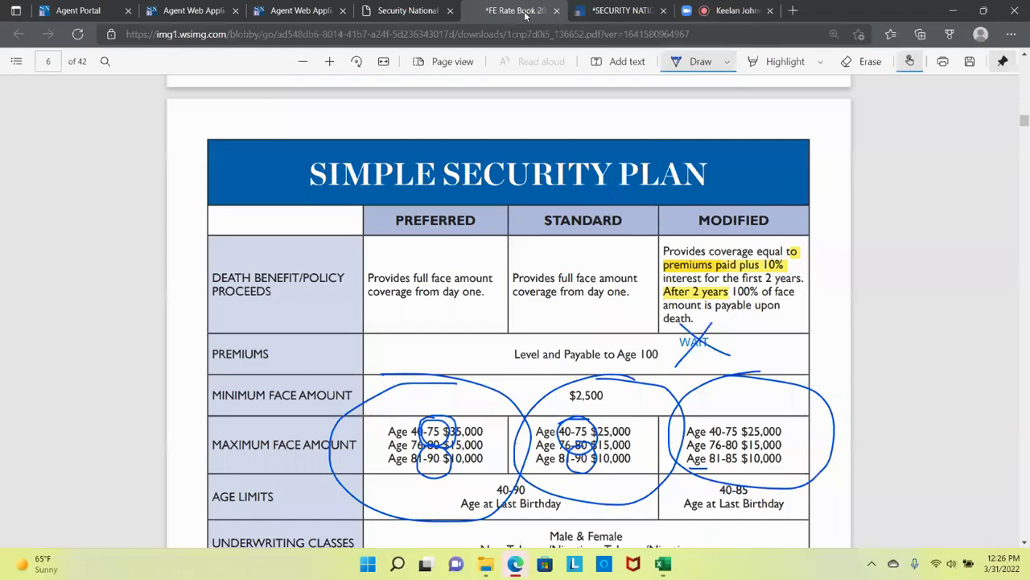
pyautogui.click(554, 12)
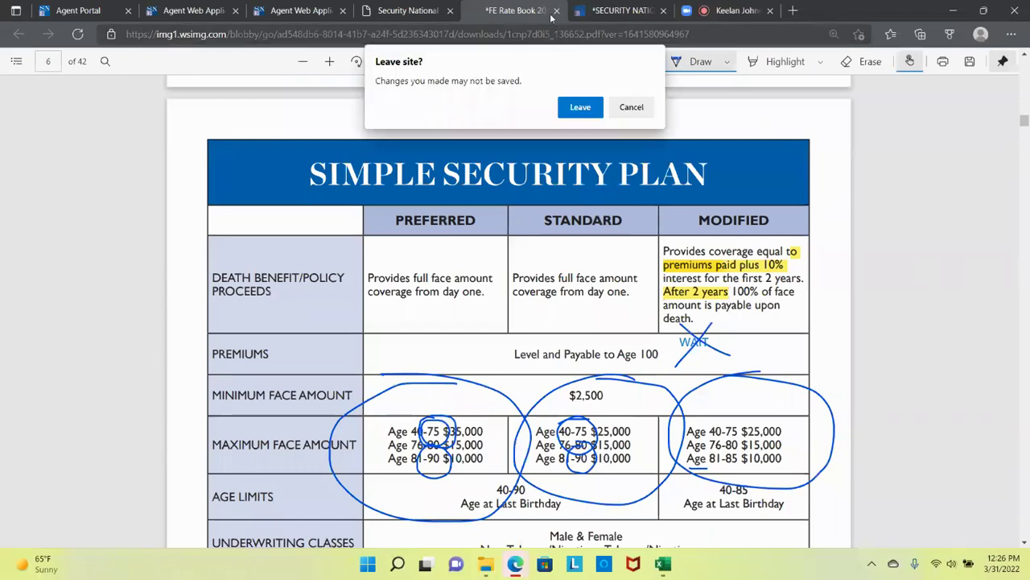
pyautogui.click(631, 107)
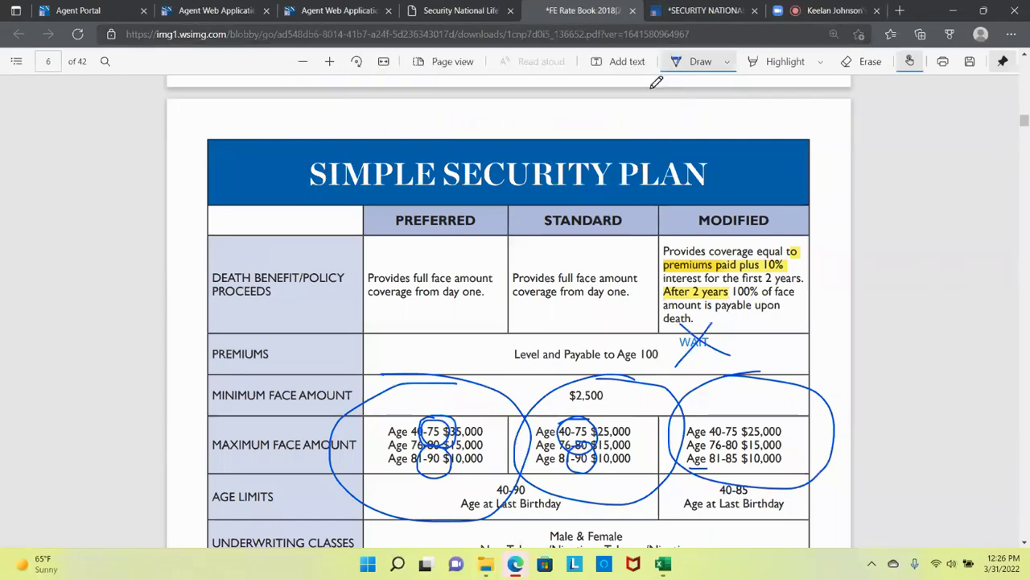
# - Check the latest Zoom meeting chat messages and return to the application's Section Three medical questions
pyautogui.click(705, 12)
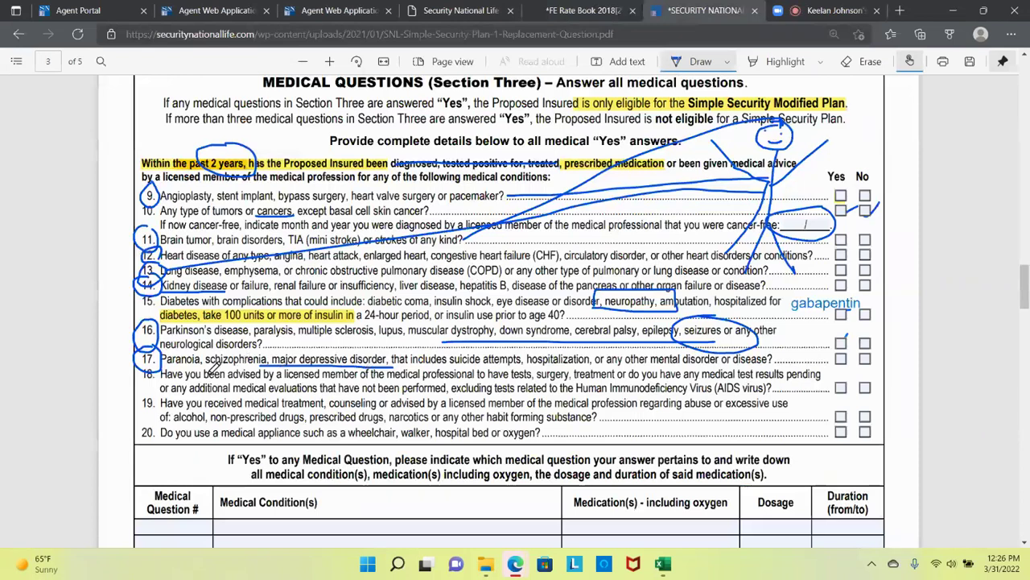
pyautogui.click(850, 11)
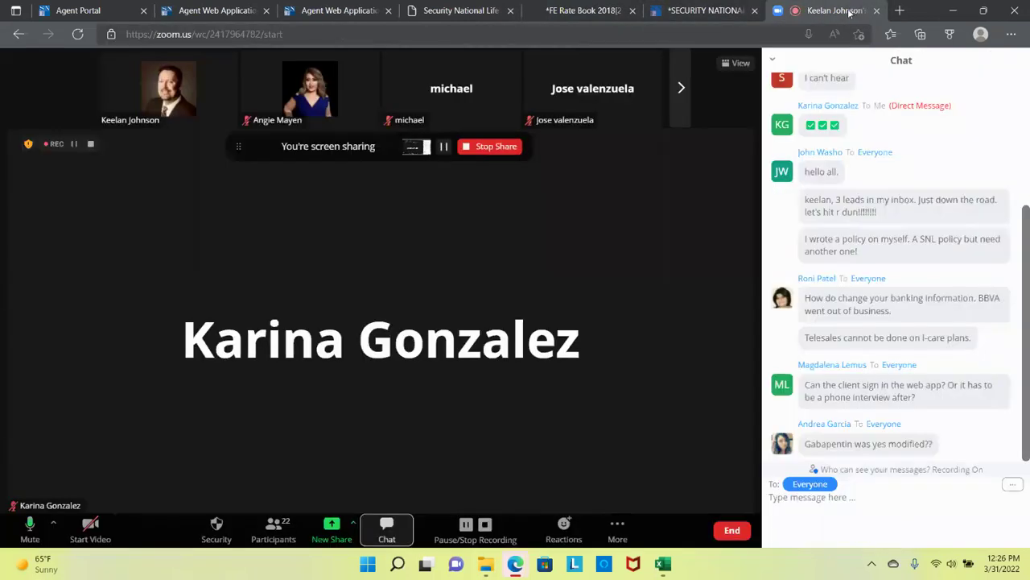
pyautogui.click(713, 13)
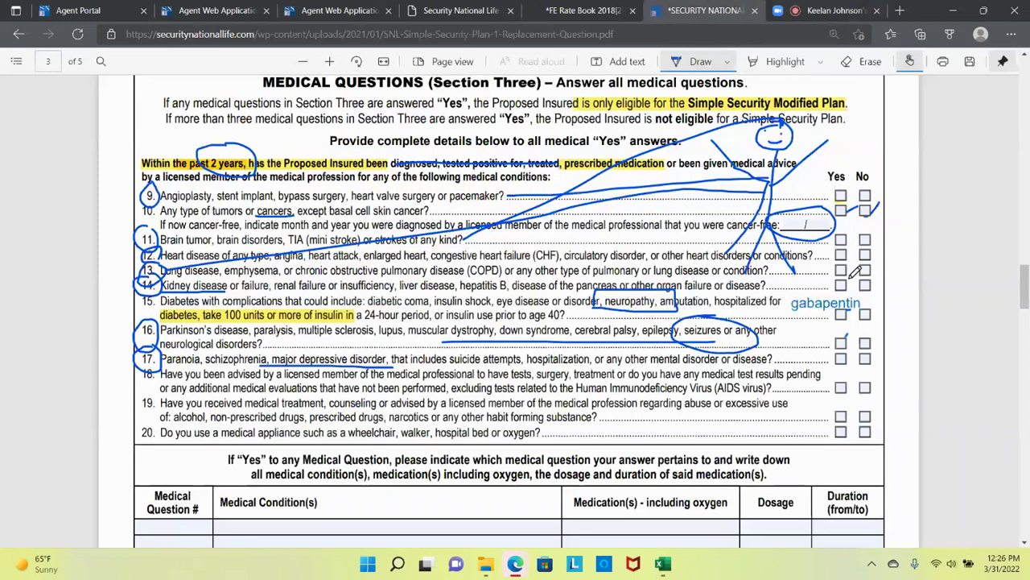
# - Circle the "gabapentin" note, cross out "Diabetes" in question 15, and draw three check marks above the note
pyautogui.moveTo(854, 273)
pyautogui.mouseDown()
pyautogui.moveTo(833, 268)
pyautogui.moveTo(784, 321)
pyautogui.moveTo(851, 271)
pyautogui.mouseUp()
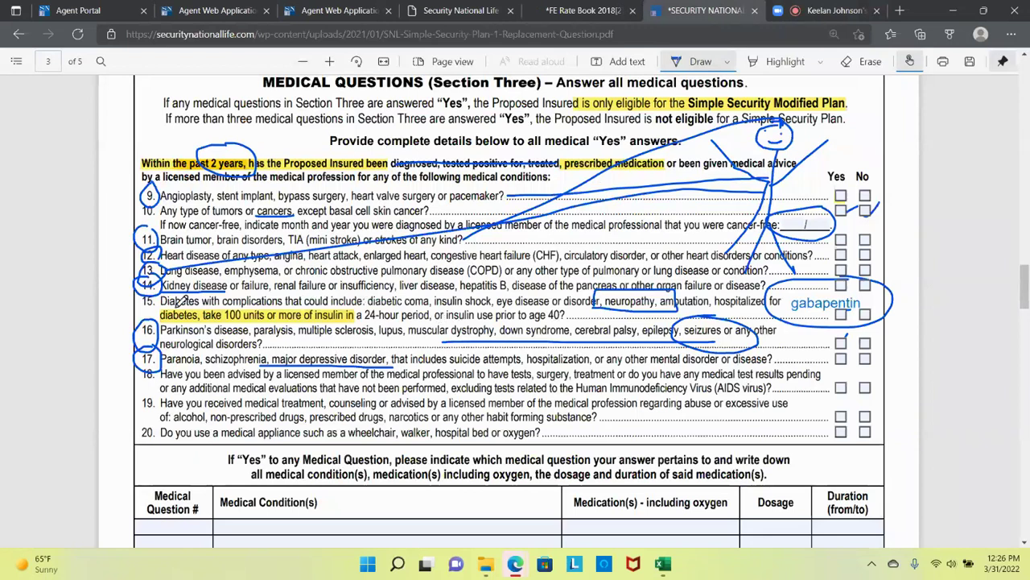
pyautogui.moveTo(196, 276)
pyautogui.mouseDown()
pyautogui.moveTo(169, 315)
pyautogui.moveTo(202, 312)
pyautogui.moveTo(175, 312)
pyautogui.mouseUp()
pyautogui.moveTo(795, 279); pyautogui.dragTo(842, 276)
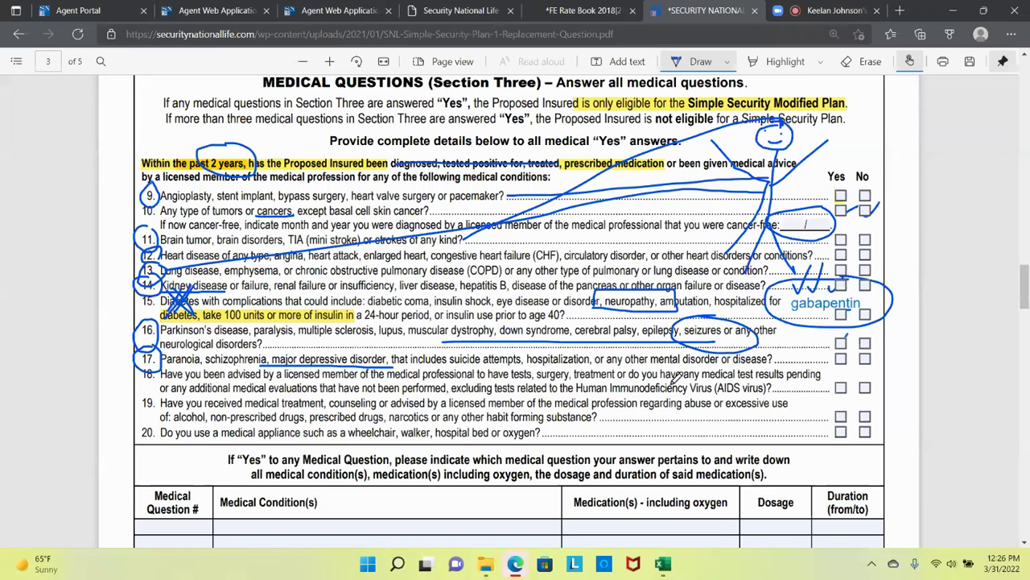
# - Circle question numbers 18 and 19, underline "have tests, surgery, treatment" in 18, and underline and box "medical treatment, counseling or advised by" in 19
pyautogui.moveTo(123, 369); pyautogui.dragTo(163, 357)
pyautogui.moveTo(496, 382); pyautogui.dragTo(636, 379)
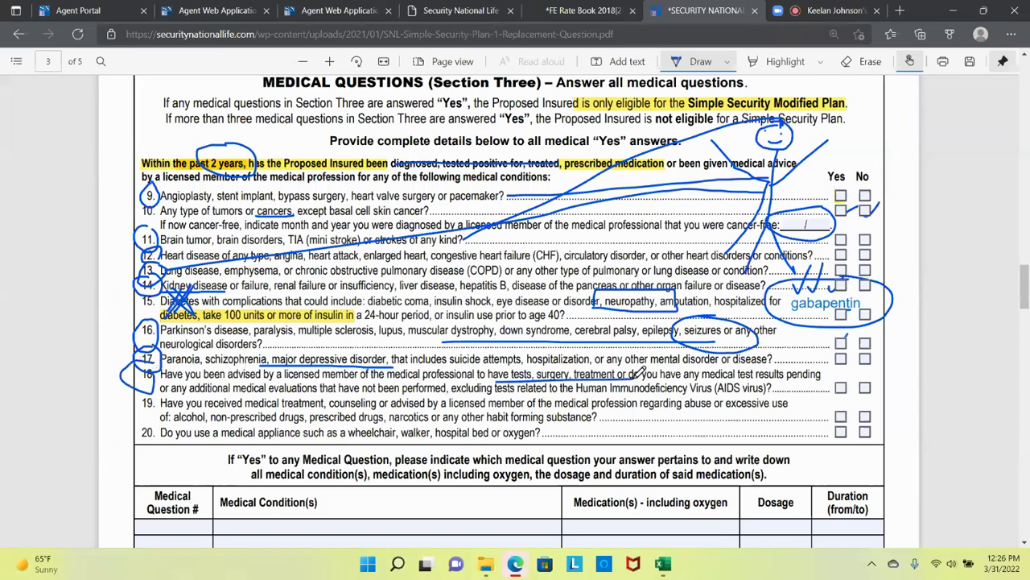
pyautogui.moveTo(149, 391)
pyautogui.mouseDown()
pyautogui.moveTo(135, 405)
pyautogui.moveTo(154, 378)
pyautogui.mouseUp()
pyautogui.moveTo(245, 408); pyautogui.dragTo(444, 402)
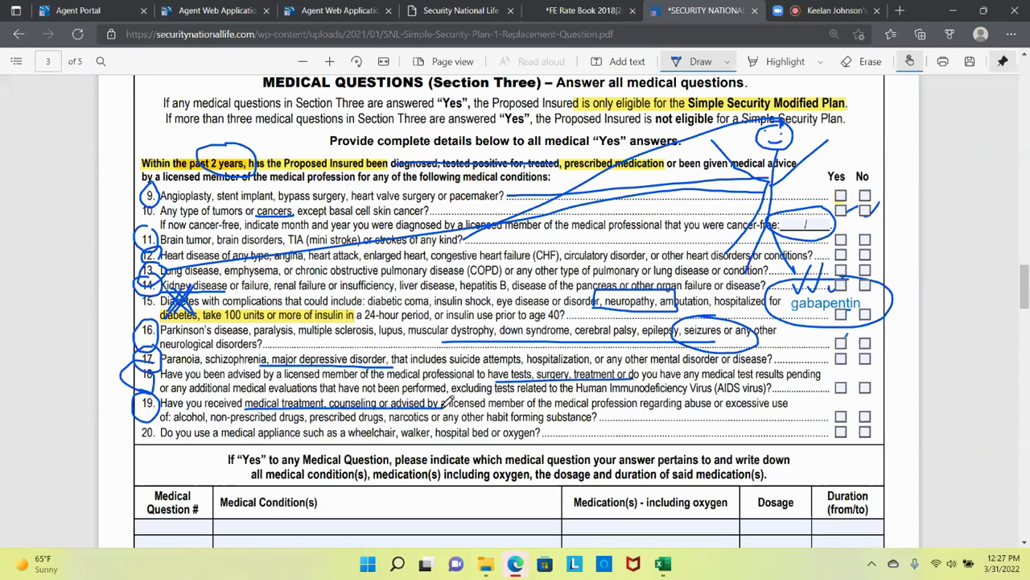
pyautogui.moveTo(251, 390); pyautogui.dragTo(244, 405)
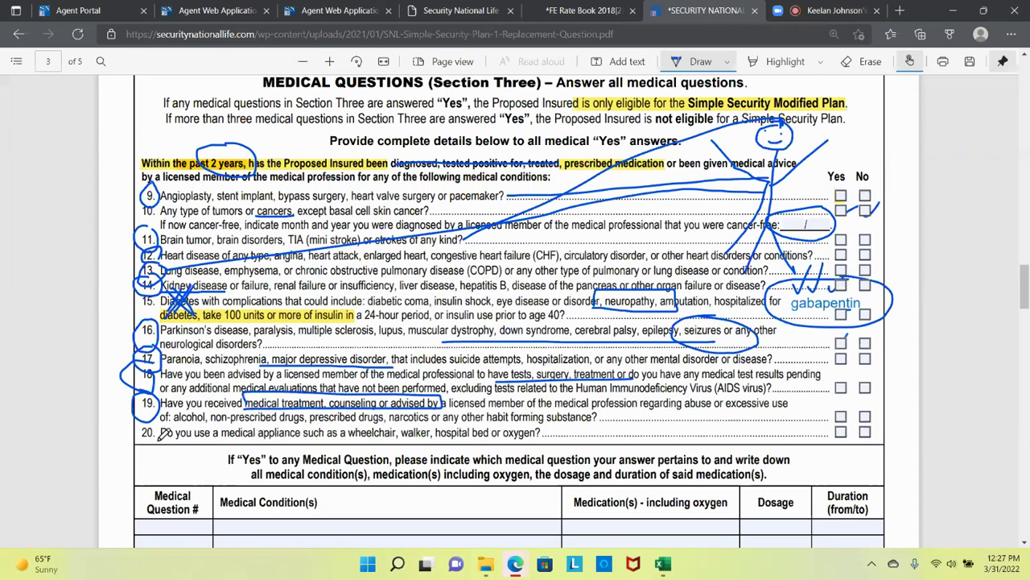
# - Circle "wheelchair", "walker", "hospital bed" and "oxygen" in question 20 and draw a tick beside its Yes box
pyautogui.moveTo(516, 424); pyautogui.dragTo(541, 419)
pyautogui.moveTo(471, 414)
pyautogui.mouseDown()
pyautogui.moveTo(406, 434)
pyautogui.moveTo(500, 428)
pyautogui.moveTo(410, 413)
pyautogui.moveTo(427, 442)
pyautogui.moveTo(403, 412)
pyautogui.moveTo(342, 431)
pyautogui.moveTo(403, 420)
pyautogui.mouseUp()
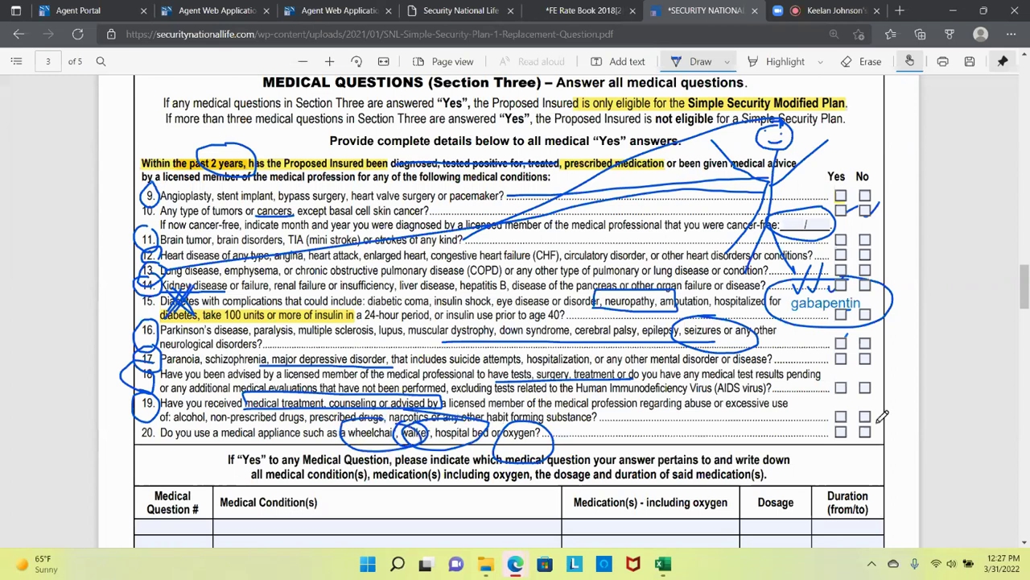
pyautogui.moveTo(845, 426); pyautogui.dragTo(870, 412)
# - Highlight the header row of the medical details table in yellow, from "Medical Question #" to "Duration (from/to)"
pyautogui.moveTo(1024, 280); pyautogui.dragTo(1026, 298)
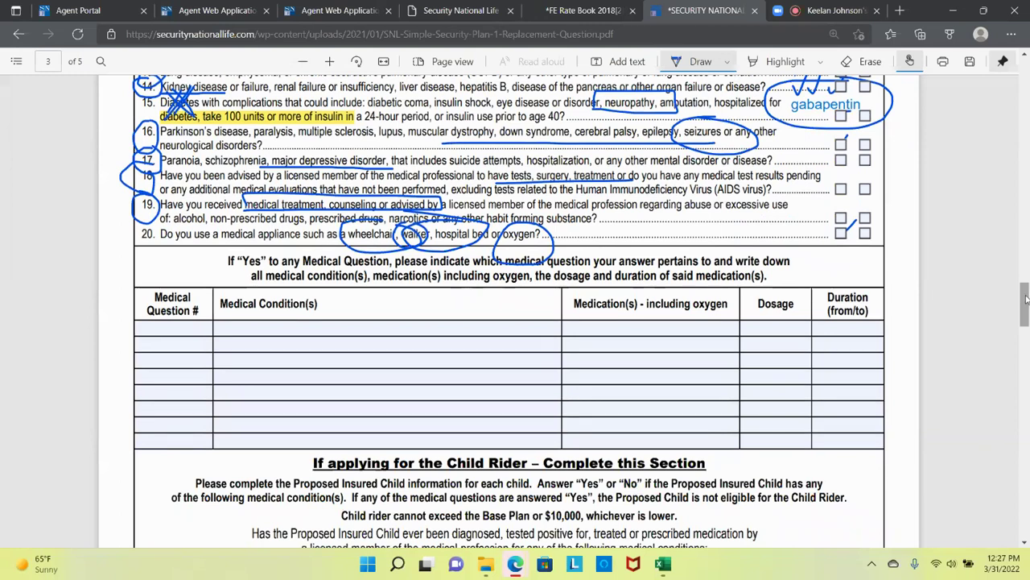
pyautogui.moveTo(1026, 299); pyautogui.dragTo(1026, 310)
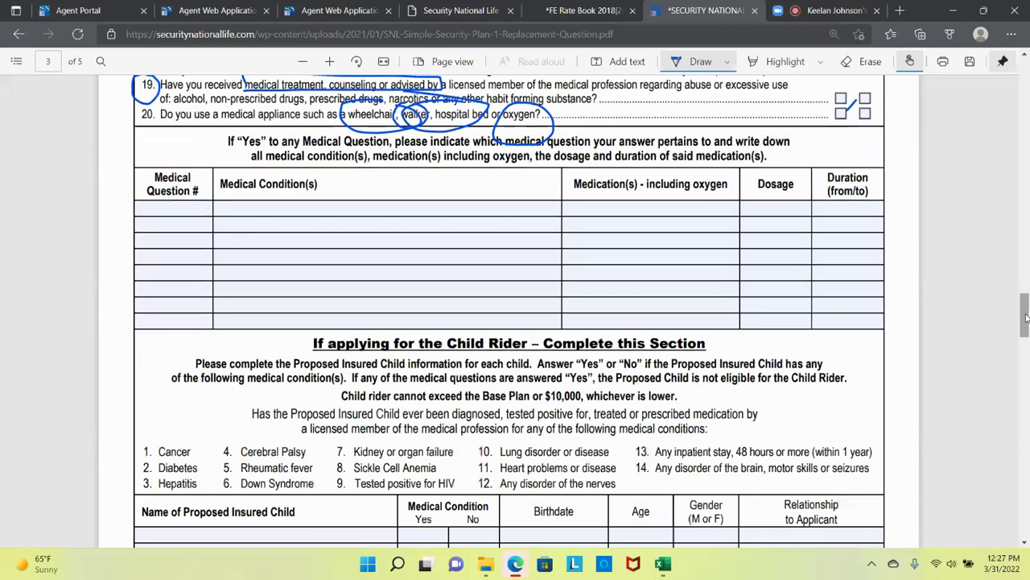
pyautogui.moveTo(1027, 318); pyautogui.dragTo(1027, 314)
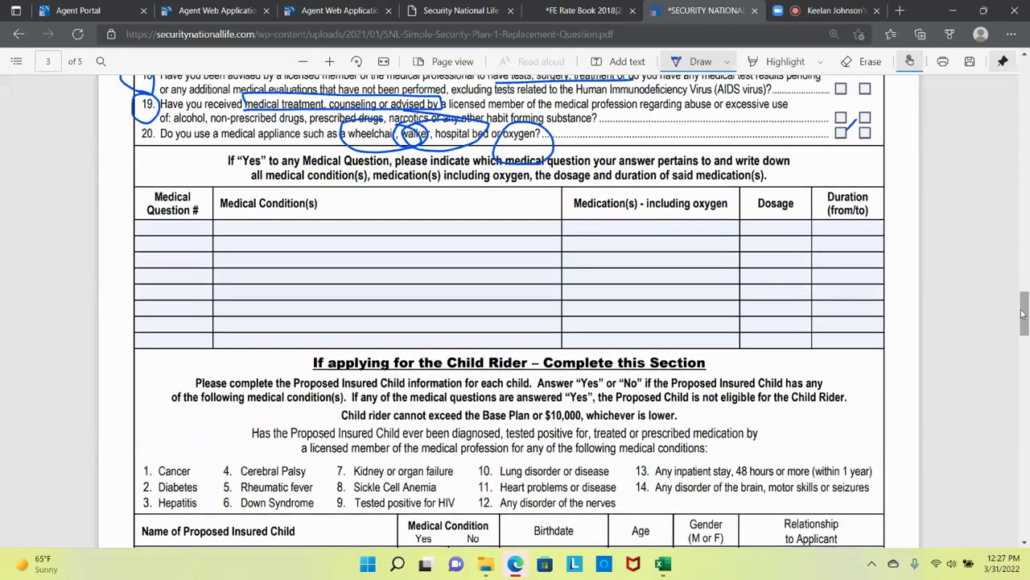
pyautogui.click(774, 64)
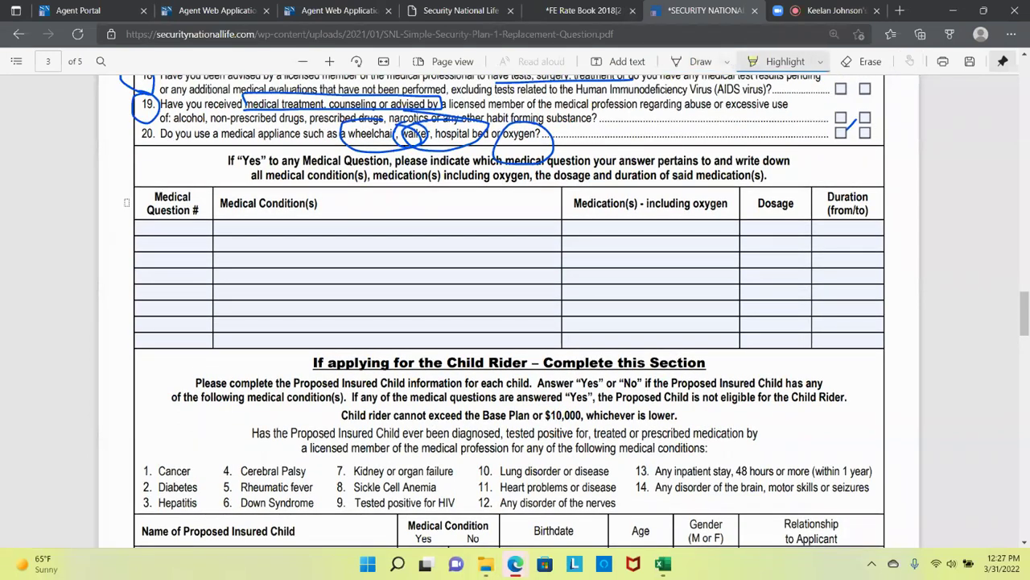
pyautogui.moveTo(140, 196); pyautogui.dragTo(250, 205)
pyautogui.moveTo(568, 212); pyautogui.dragTo(847, 215)
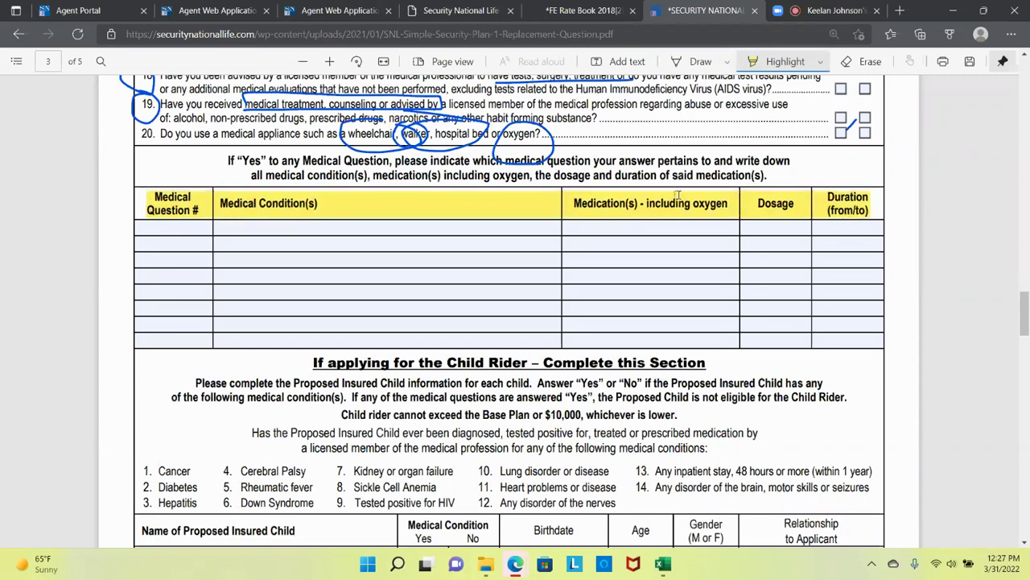
# - Add the text "Amlodipine" in the first row of the medications column, with its text box widened to the column's right edge
pyautogui.click(623, 68)
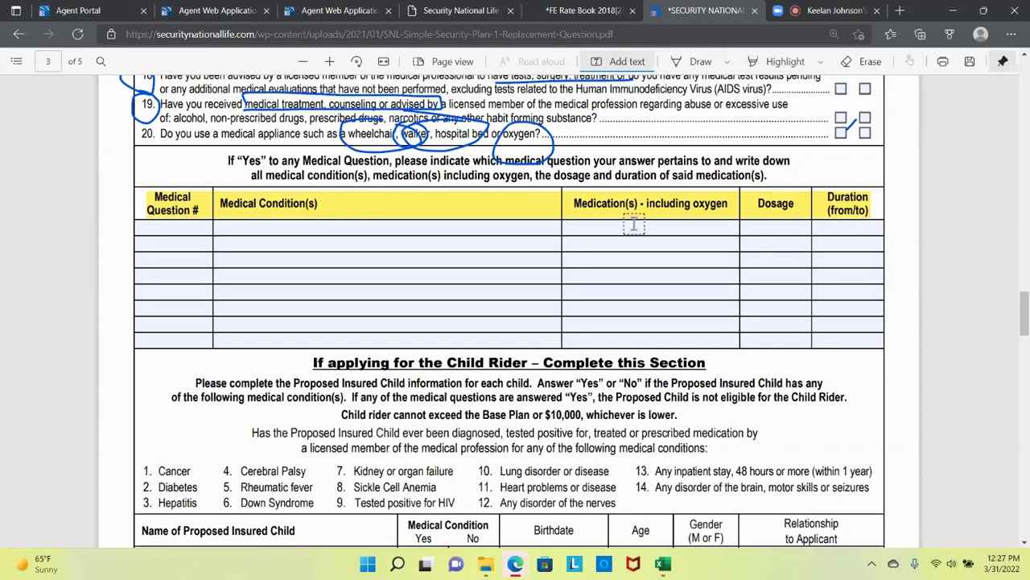
pyautogui.click(575, 231)
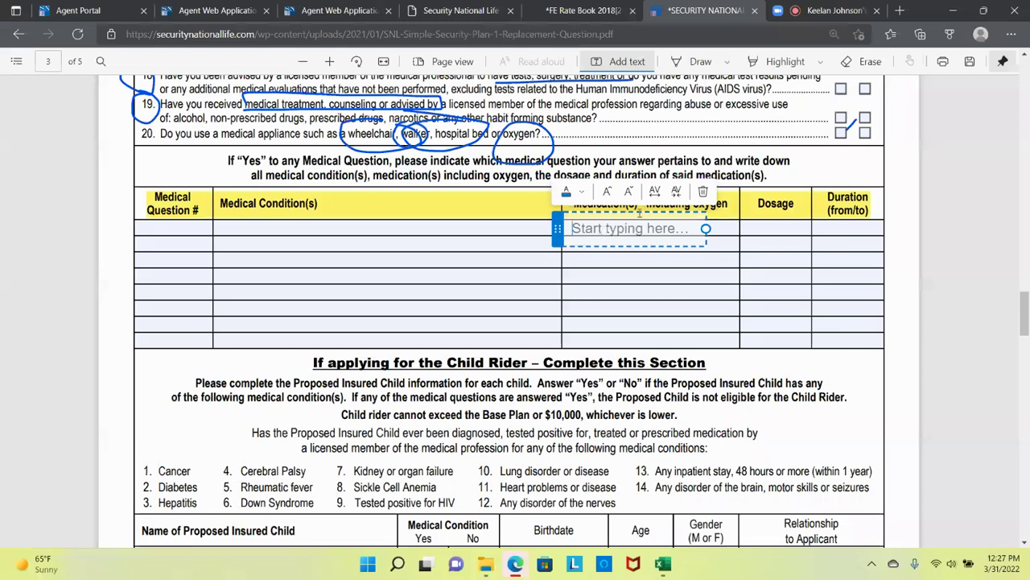
pyautogui.moveTo(706, 229); pyautogui.dragTo(738, 229)
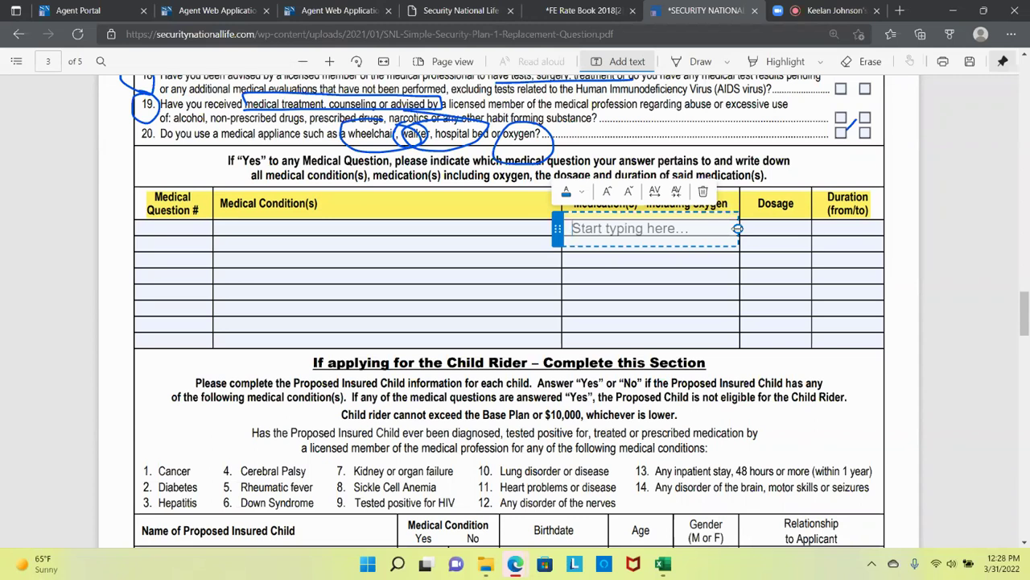
pyautogui.write('Amlodipine')
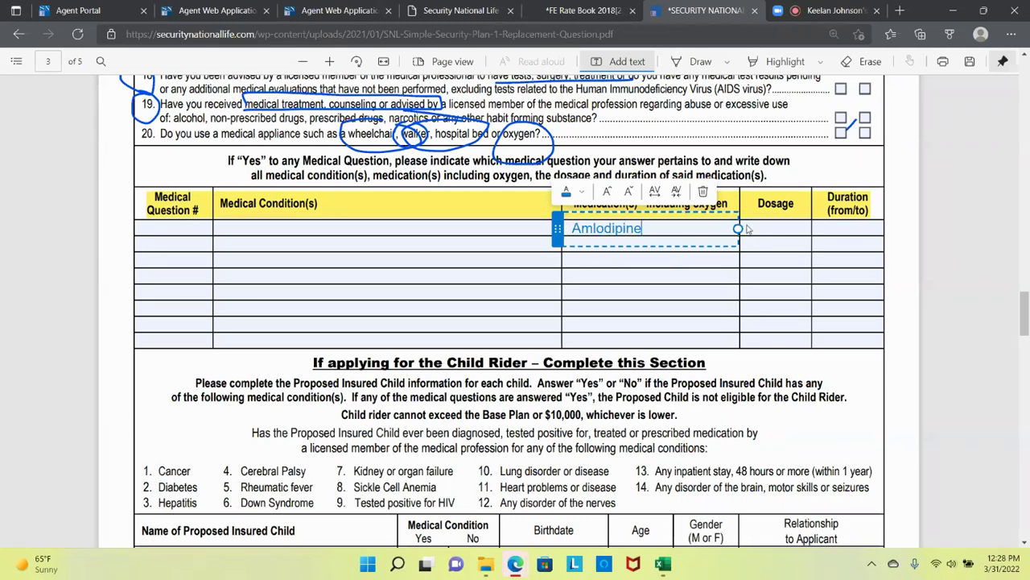
pyautogui.click(747, 229)
# - Enter "10mg" as the dosage and "5 yrs" as the duration in the Amlodipine row
pyautogui.click(744, 219)
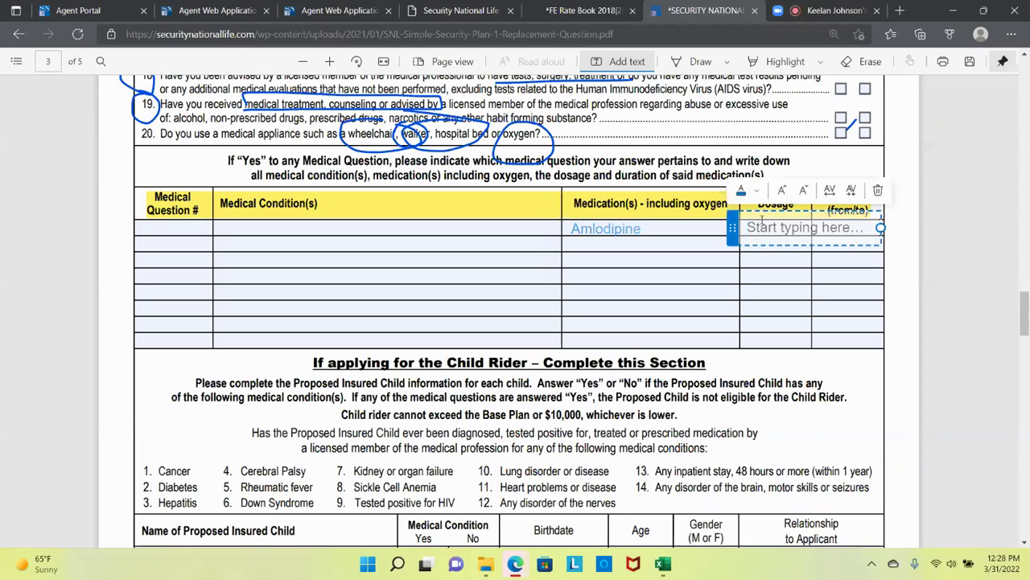
pyautogui.write('10mg')
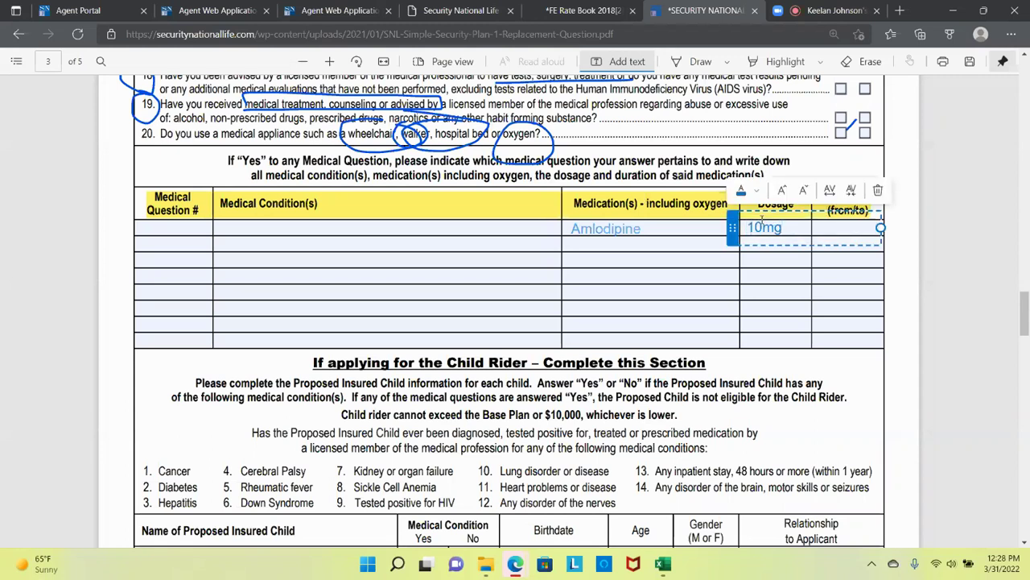
pyautogui.click(781, 275)
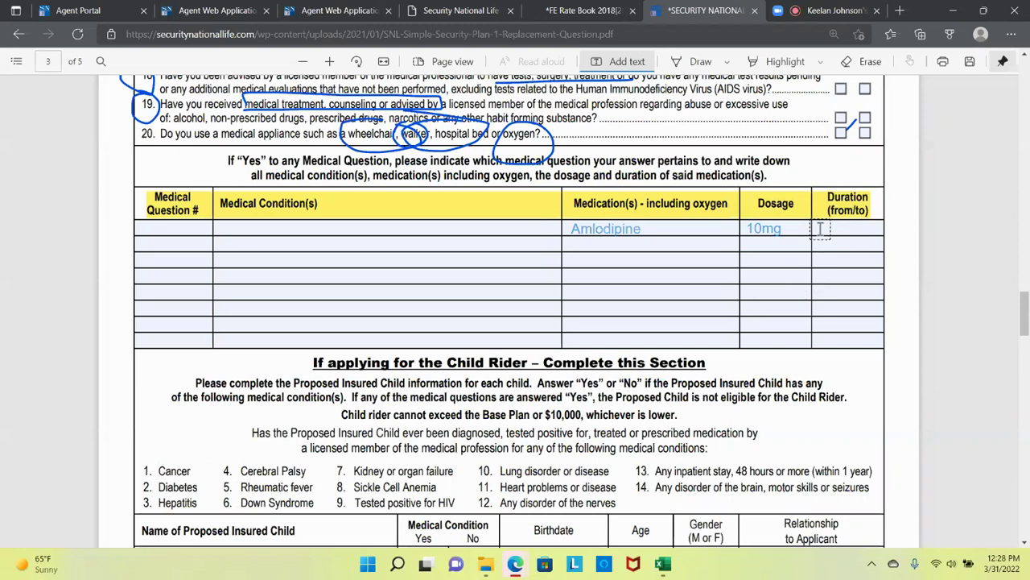
pyautogui.click(821, 229)
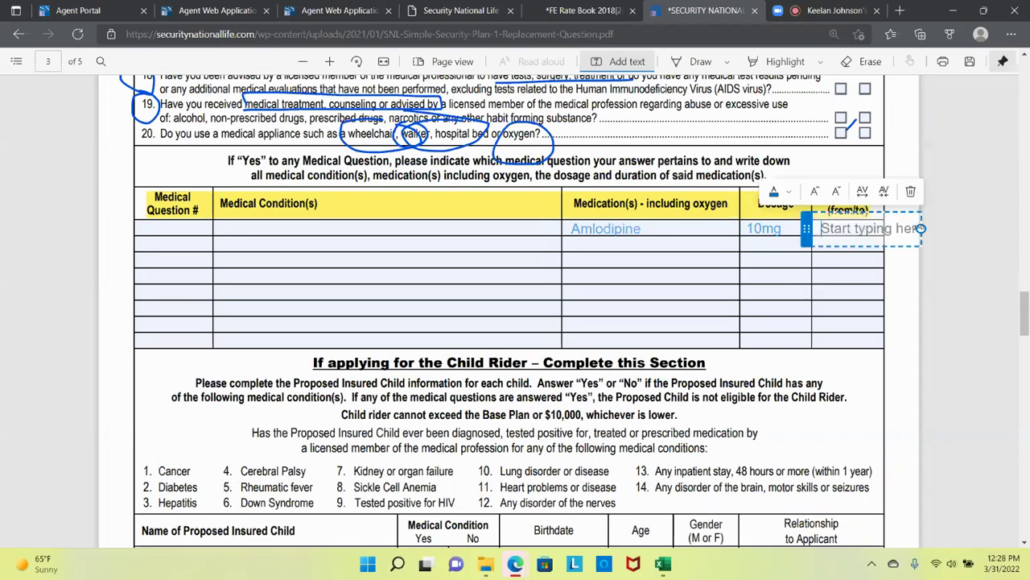
pyautogui.write('5 yrs')
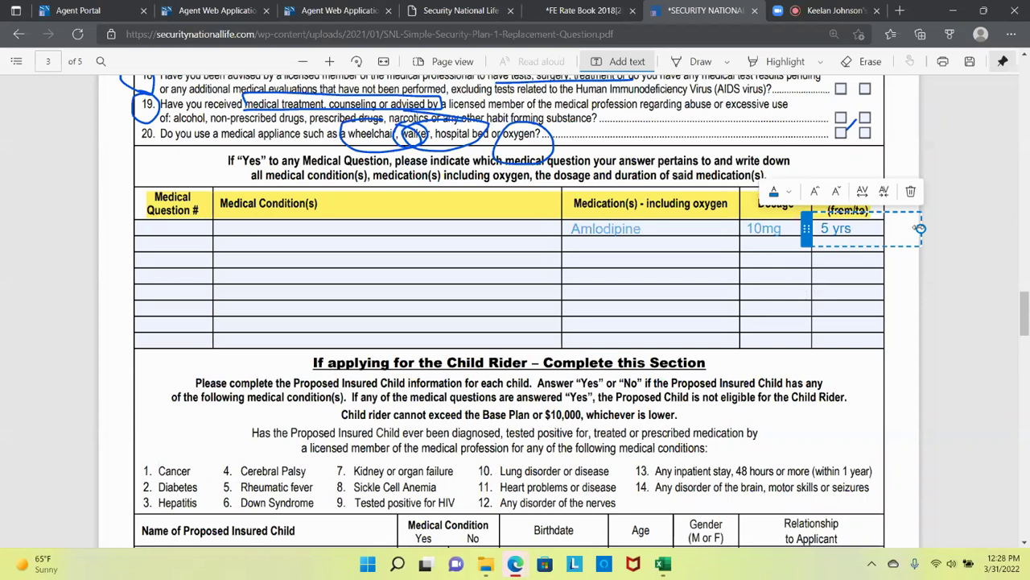
pyautogui.click(242, 230)
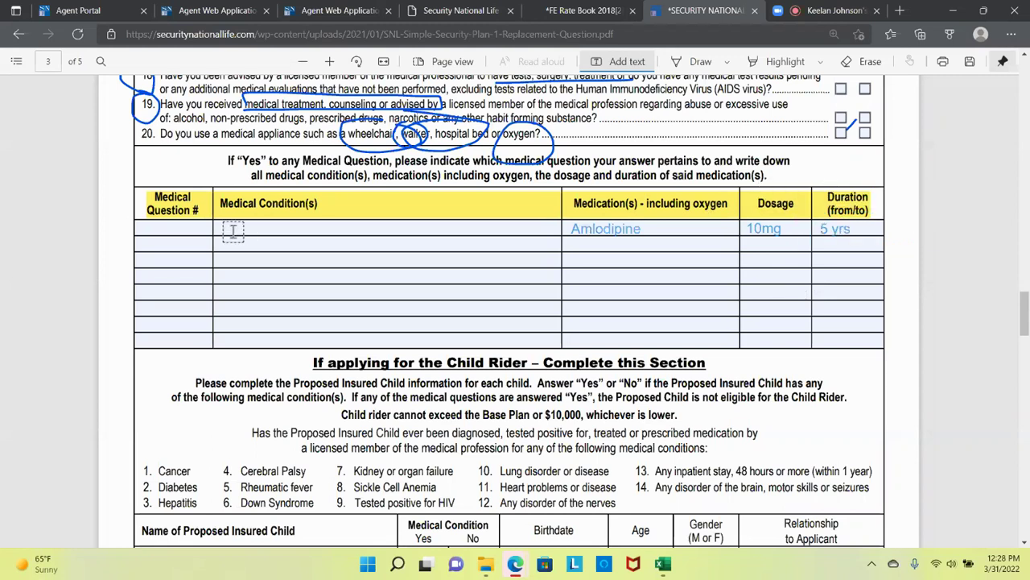
# - Add the text "HBP" as the medical condition in the Amlodipine row
pyautogui.click(238, 229)
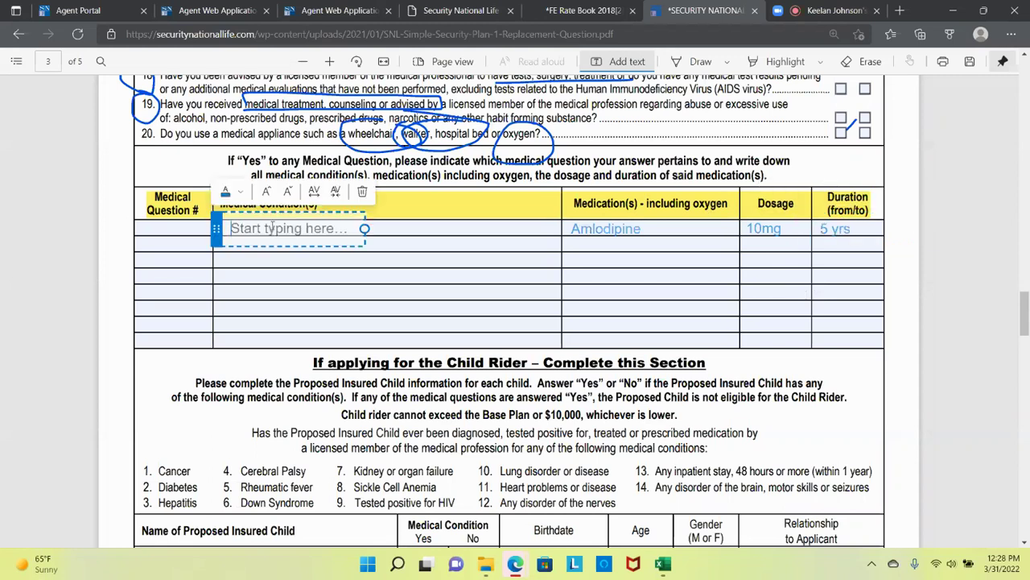
pyautogui.write('HB')
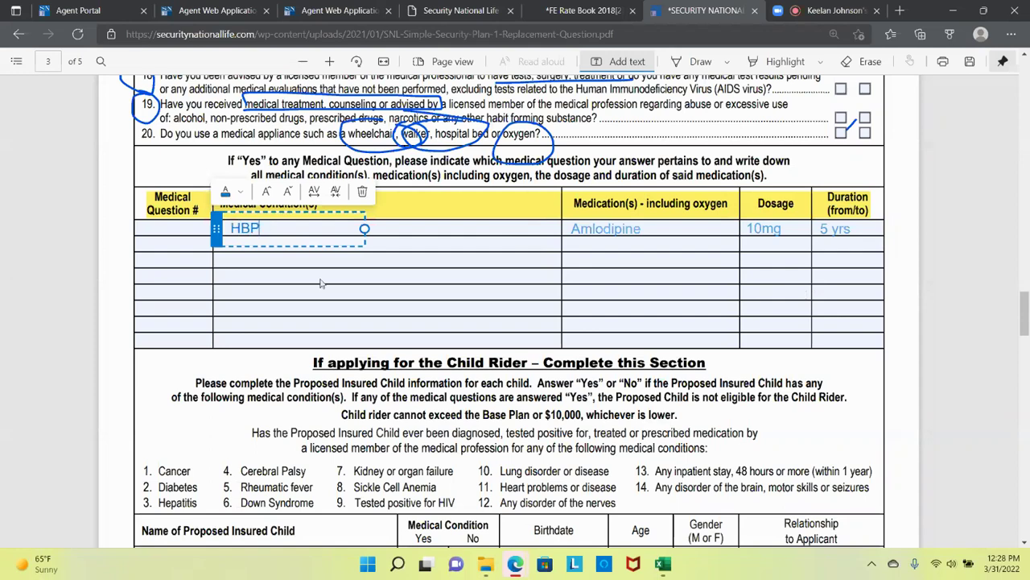
pyautogui.write('P')
pyautogui.click(321, 283)
# - Enter "N/A" as the medical question number in the HBP row
pyautogui.scroll(5, 323, 281)
pyautogui.scroll(-4, 324, 280)
pyautogui.scroll(4, 324, 280)
pyautogui.scroll(-3, 323, 284)
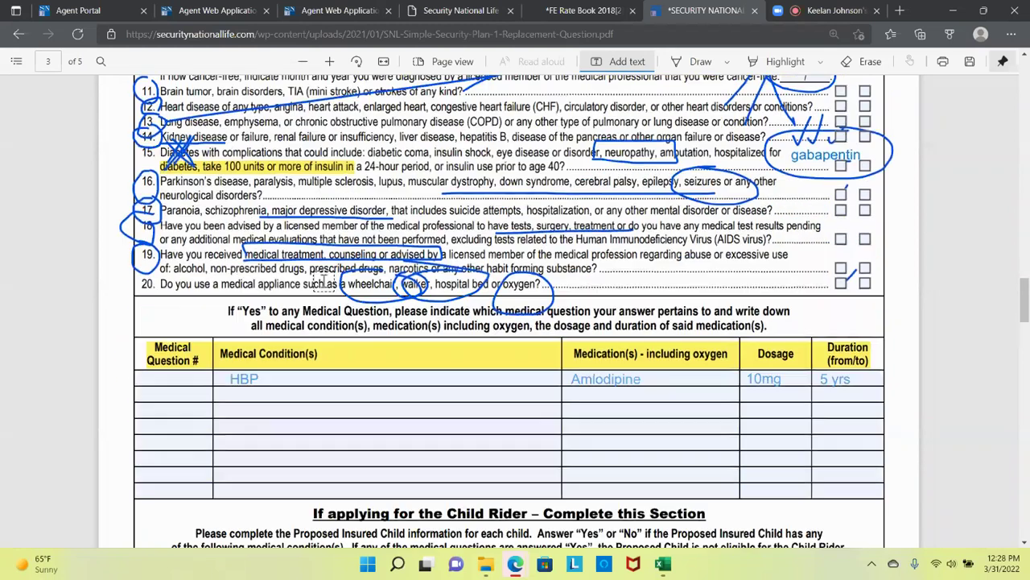
pyautogui.click(147, 381)
pyautogui.write('N?A')
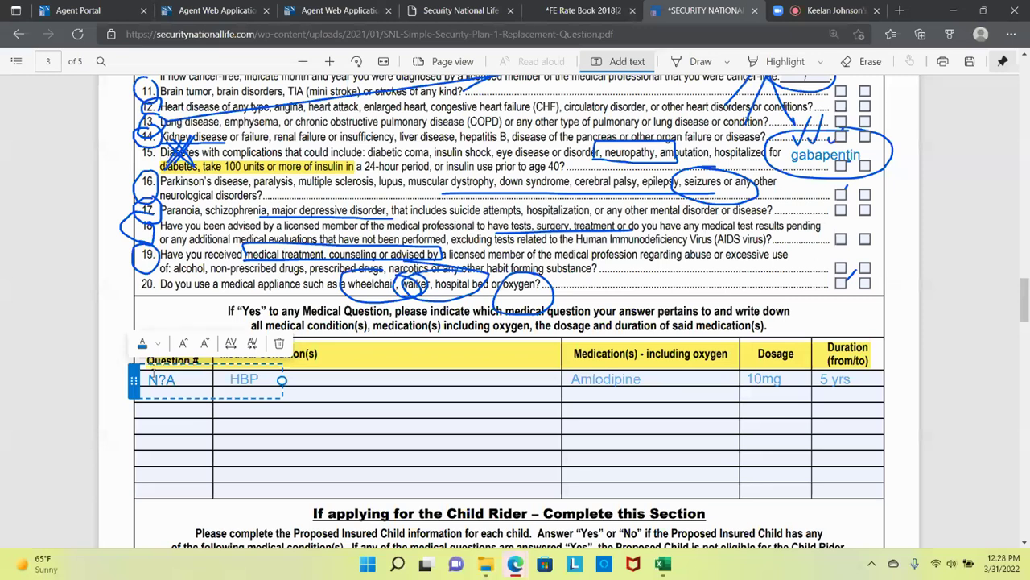
pyautogui.press('BackSpace')
pyautogui.click(212, 448)
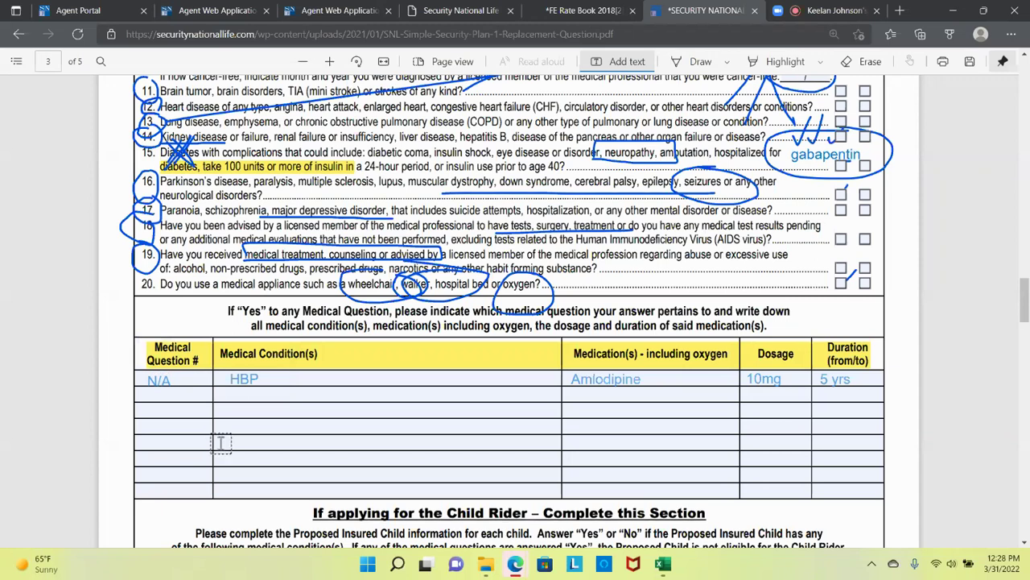
# - Check the Zoom meeting chat and return to the application PDF
pyautogui.click(830, 10)
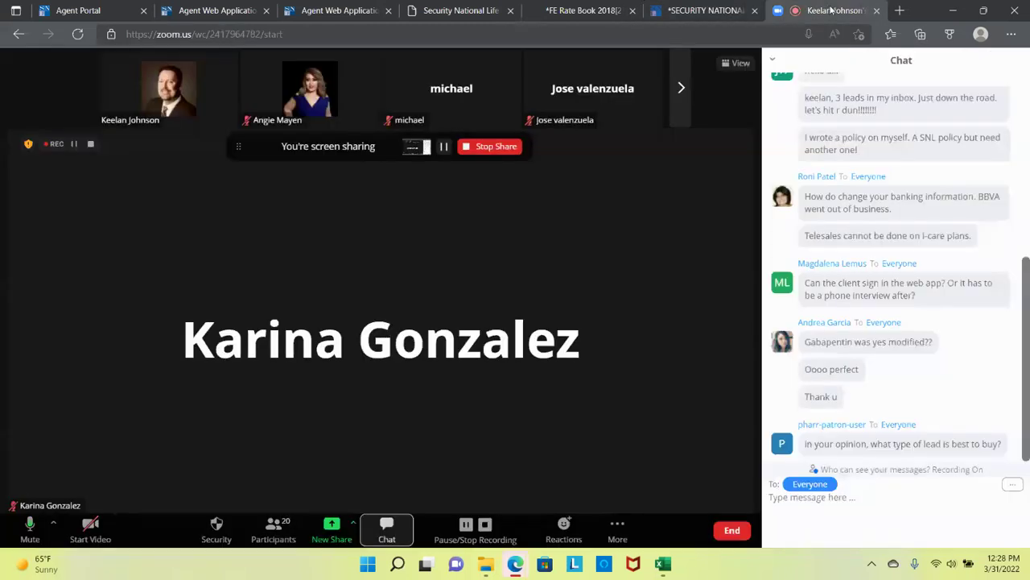
pyautogui.click(682, 11)
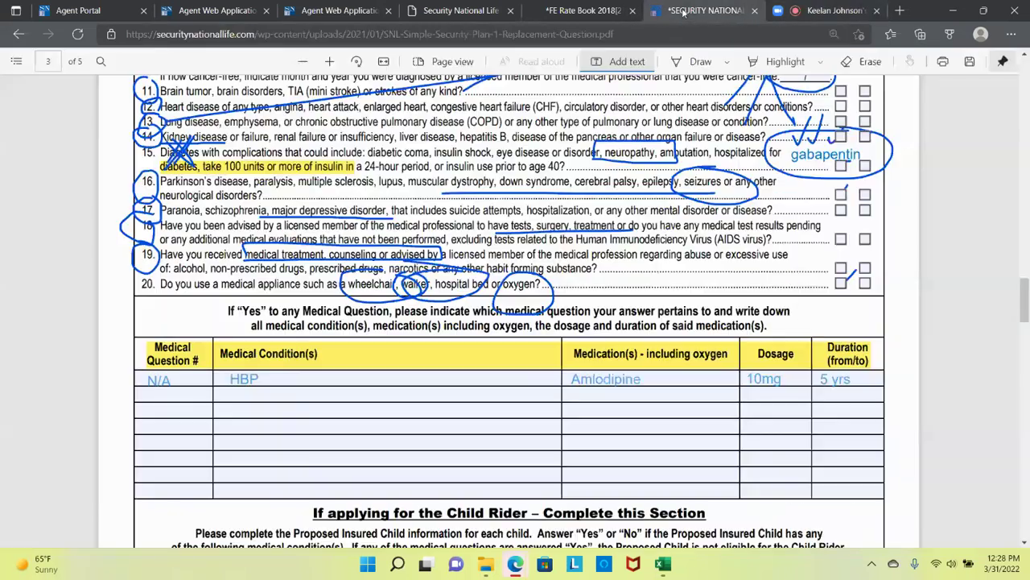
pyautogui.click(228, 392)
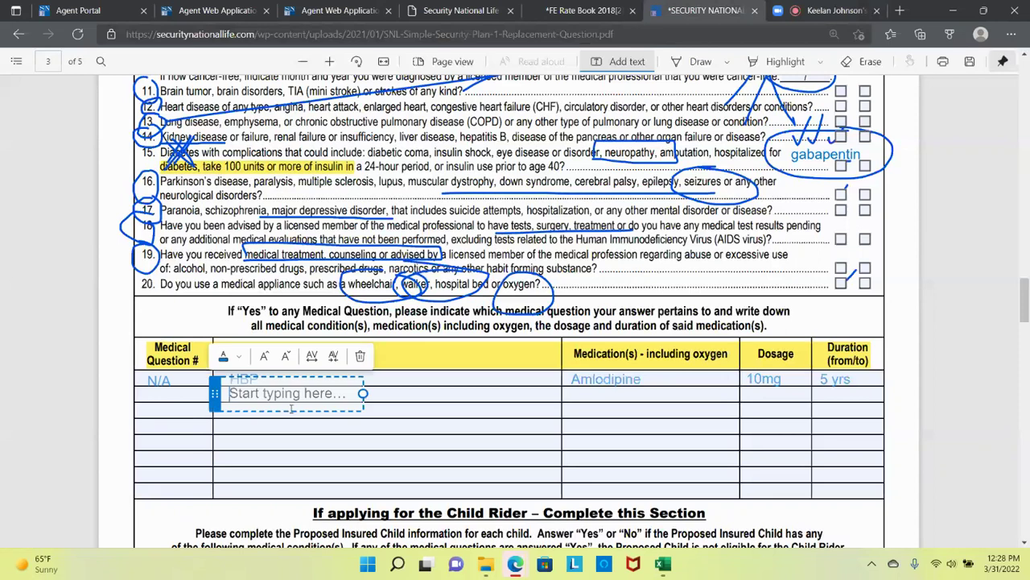
pyautogui.moveTo(363, 393); pyautogui.dragTo(443, 393)
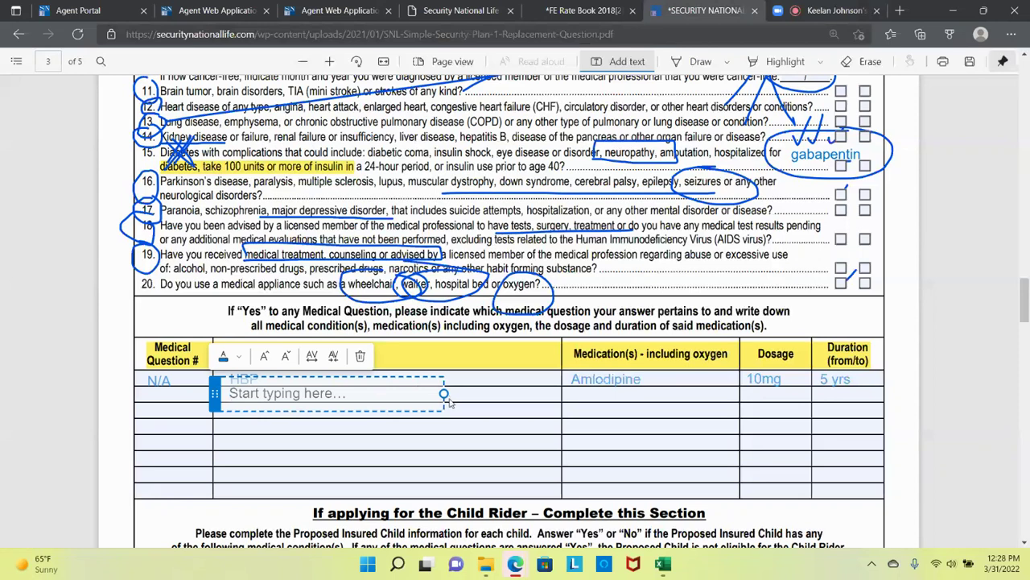
pyautogui.click(574, 398)
# - Add the text "Gabapentin" in the second row of the medications column
pyautogui.click(578, 394)
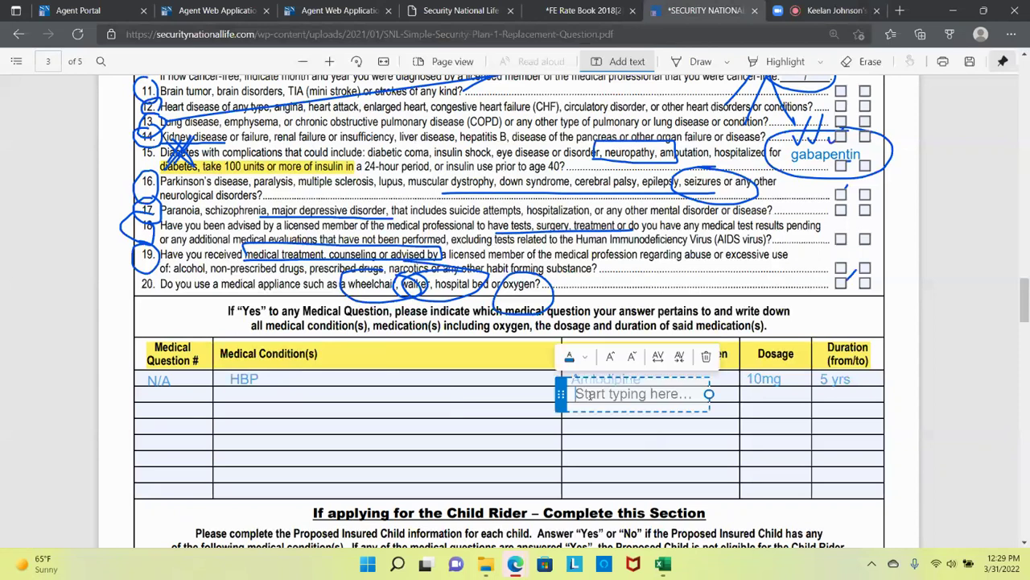
pyautogui.write('Gabapentin')
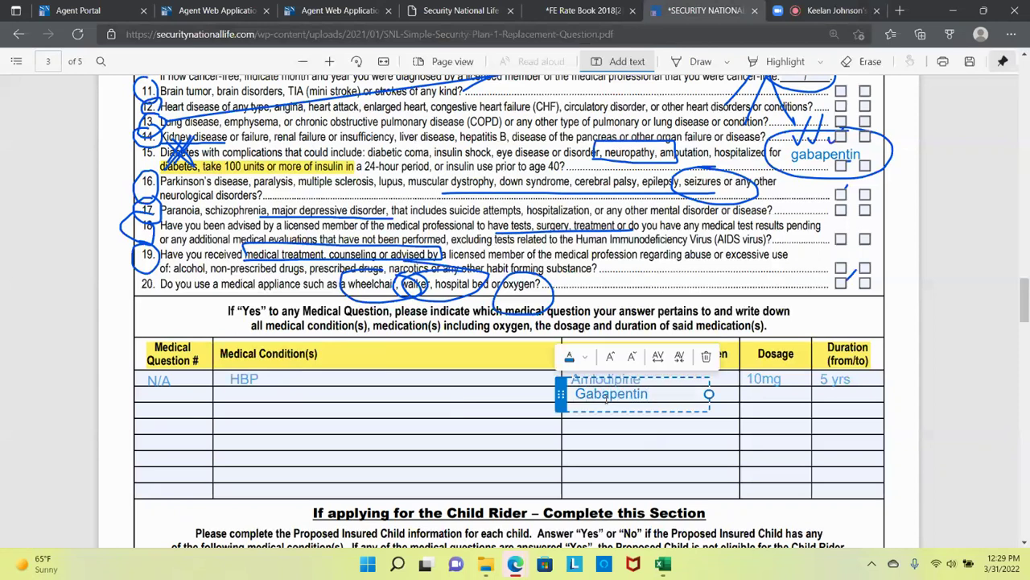
pyautogui.click(742, 405)
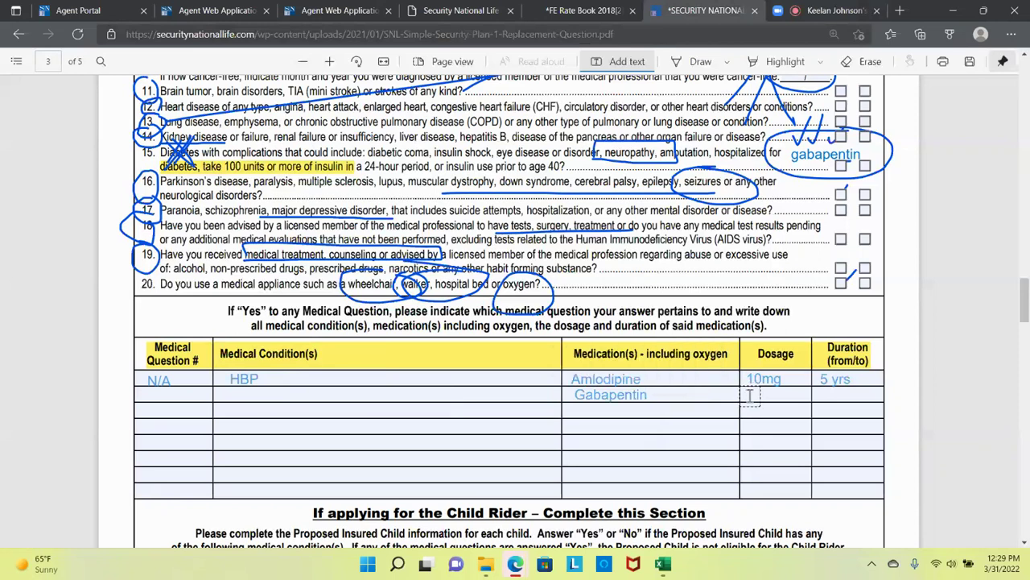
# - Enter "20mg" as the dosage and "4yrs" as the duration in the Gabapentin row
pyautogui.click(750, 395)
pyautogui.write('2')
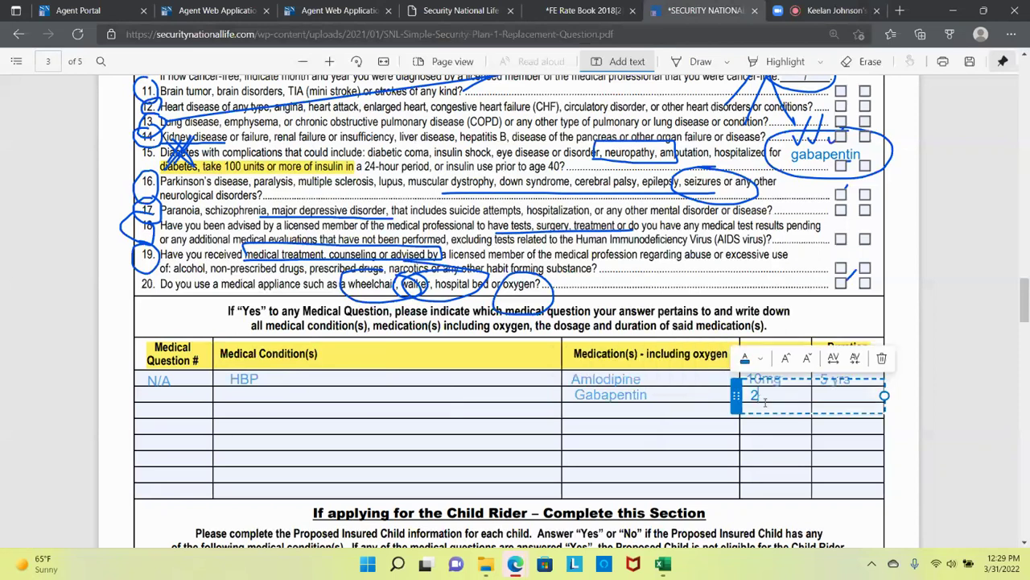
pyautogui.write('0mg')
pyautogui.click(839, 428)
pyautogui.click(829, 396)
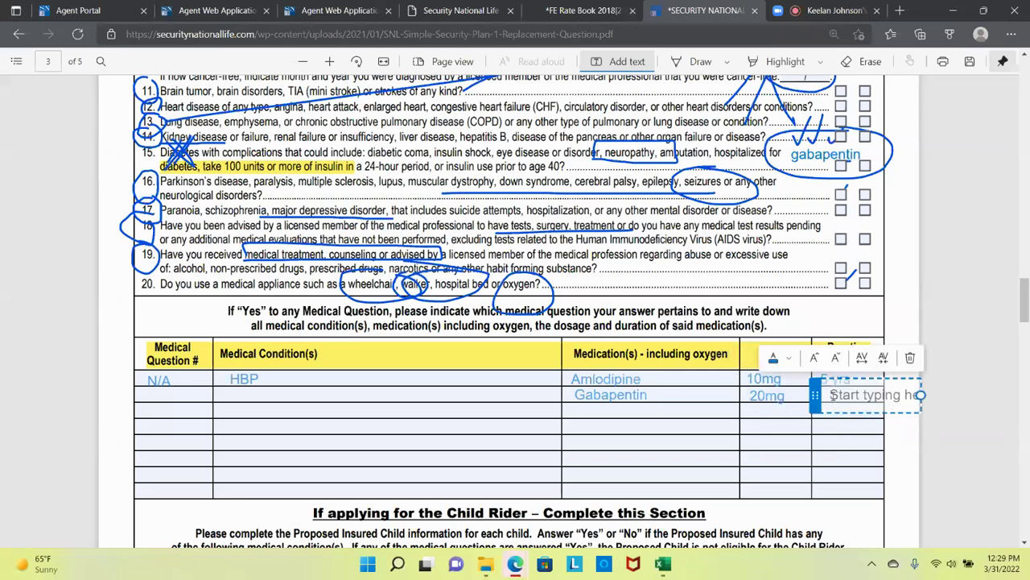
pyautogui.write('4yrs')
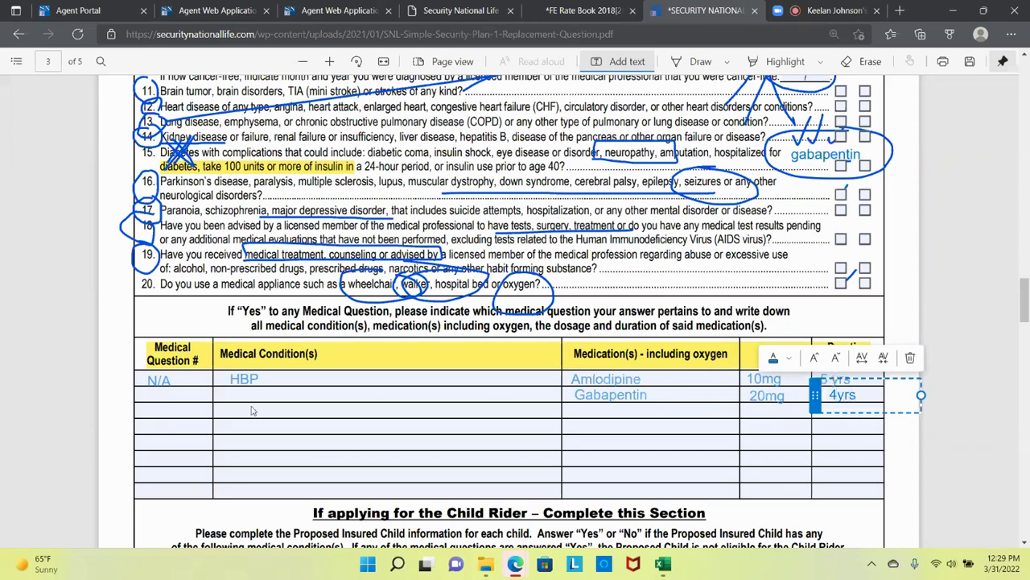
pyautogui.click(240, 401)
# - Add the text "Neuropathy" as the medical condition in the Gabapentin row
pyautogui.click(229, 394)
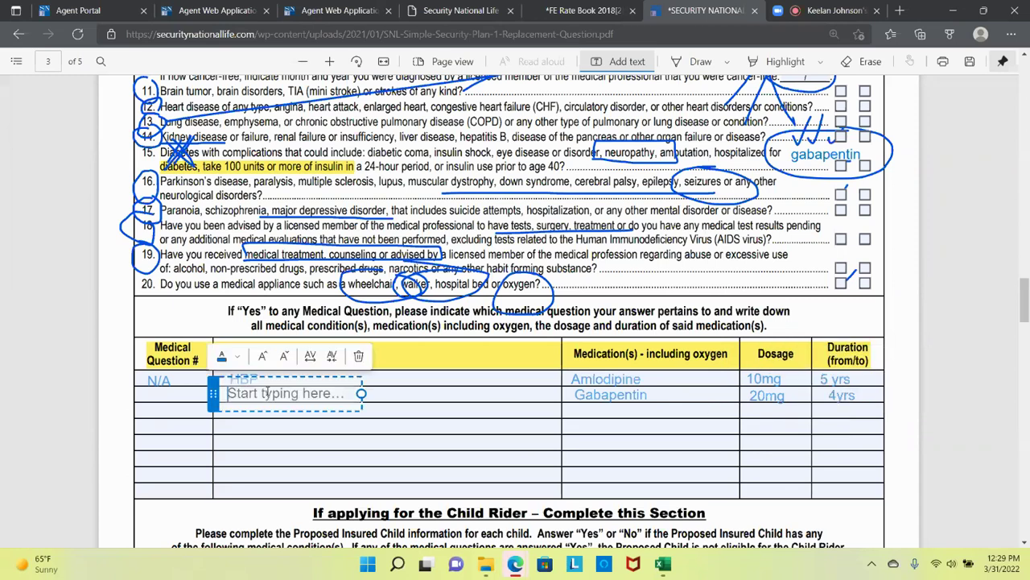
pyautogui.write('Neuropathy')
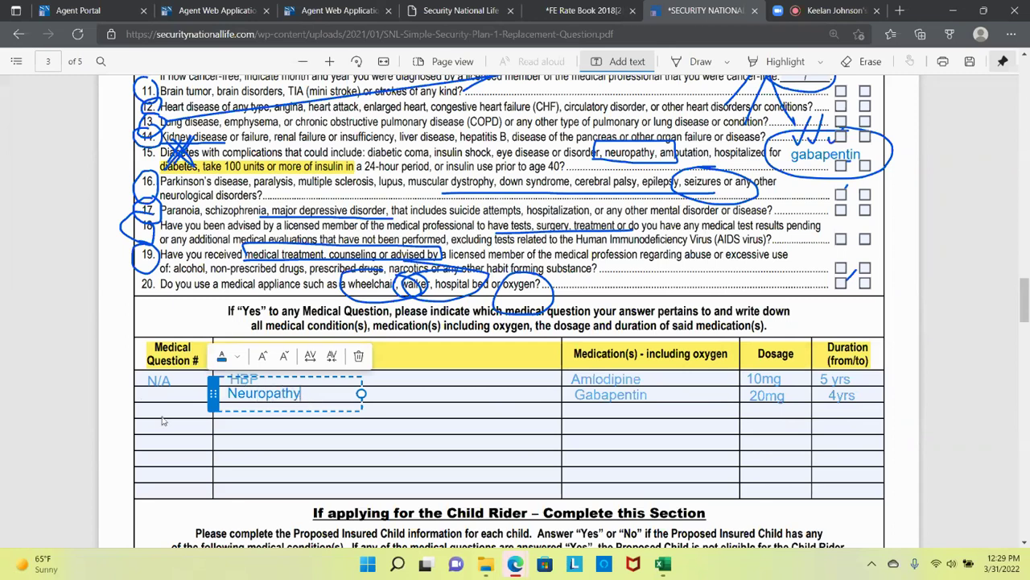
pyautogui.click(147, 396)
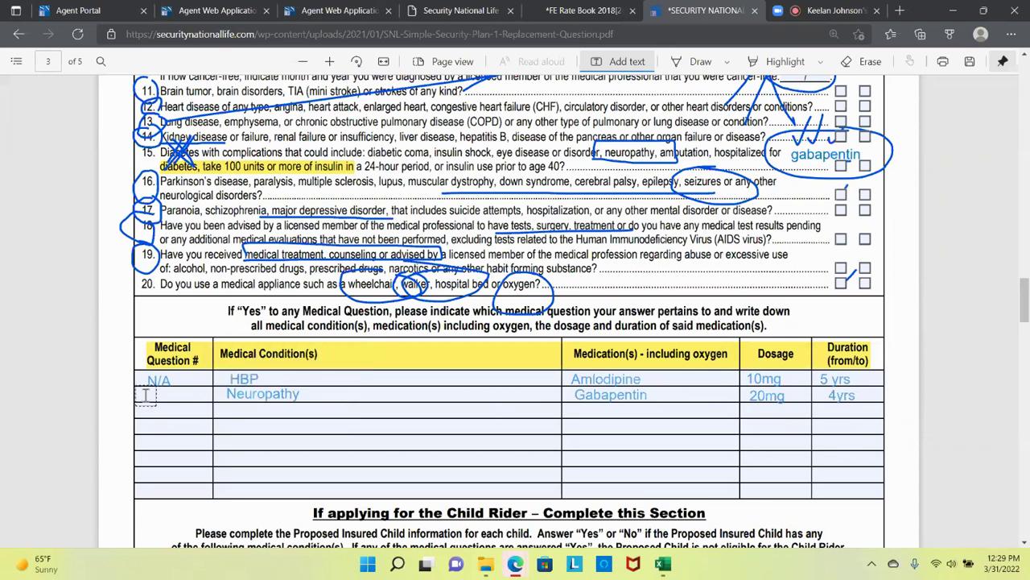
# - Add a second line reading "15" to the "N/A" note, as the medical question number for the Neuropathy row
pyautogui.scroll(3, 222, 310)
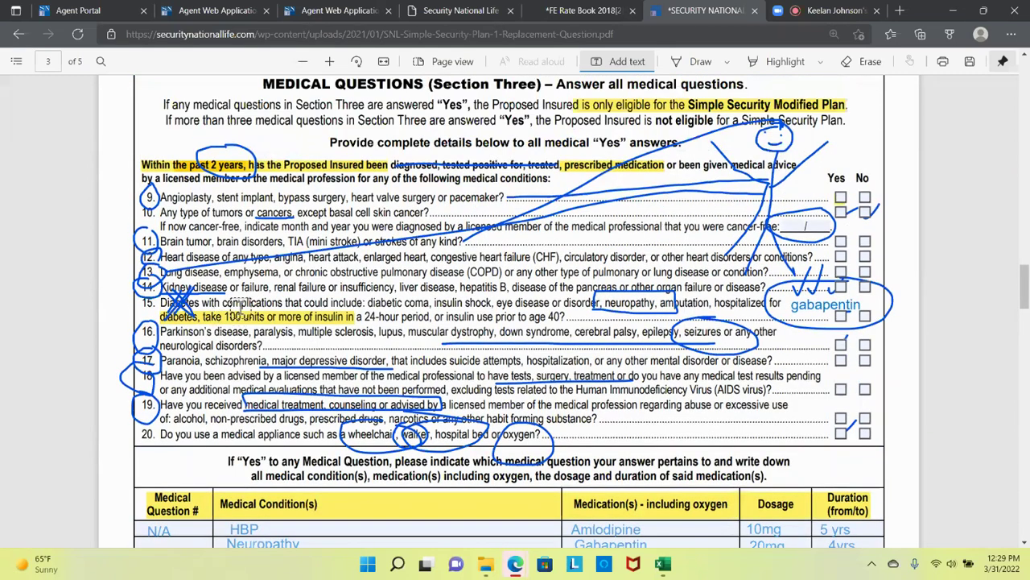
pyautogui.scroll(-3, 233, 318)
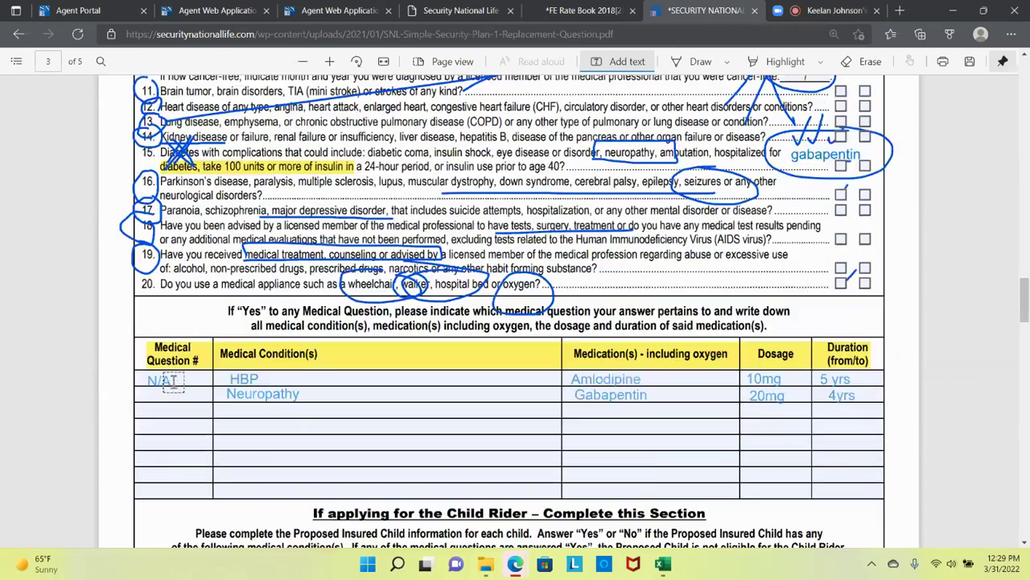
pyautogui.click(151, 393)
pyautogui.click(151, 398)
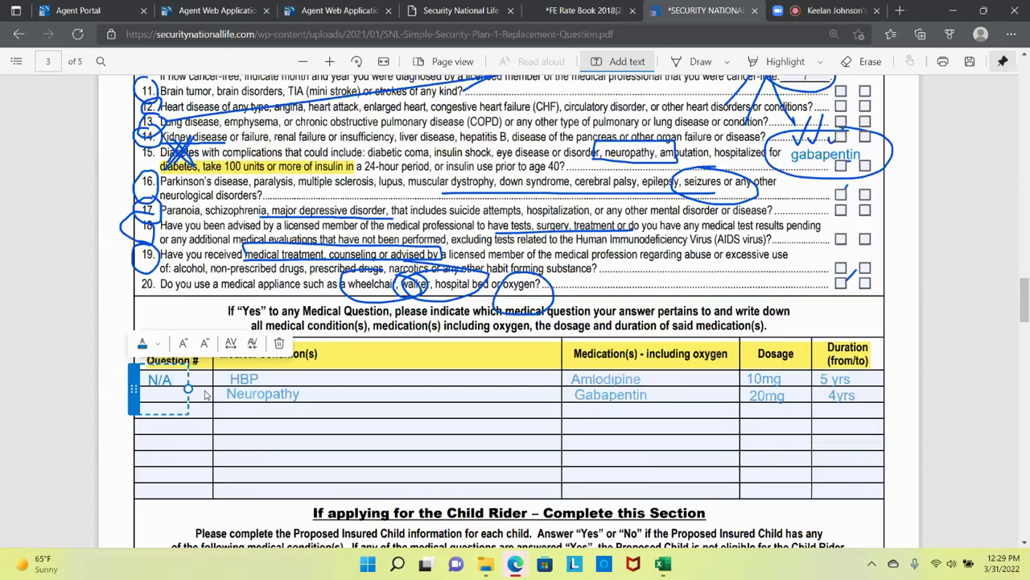
pyautogui.press('Return')
pyautogui.write('15')
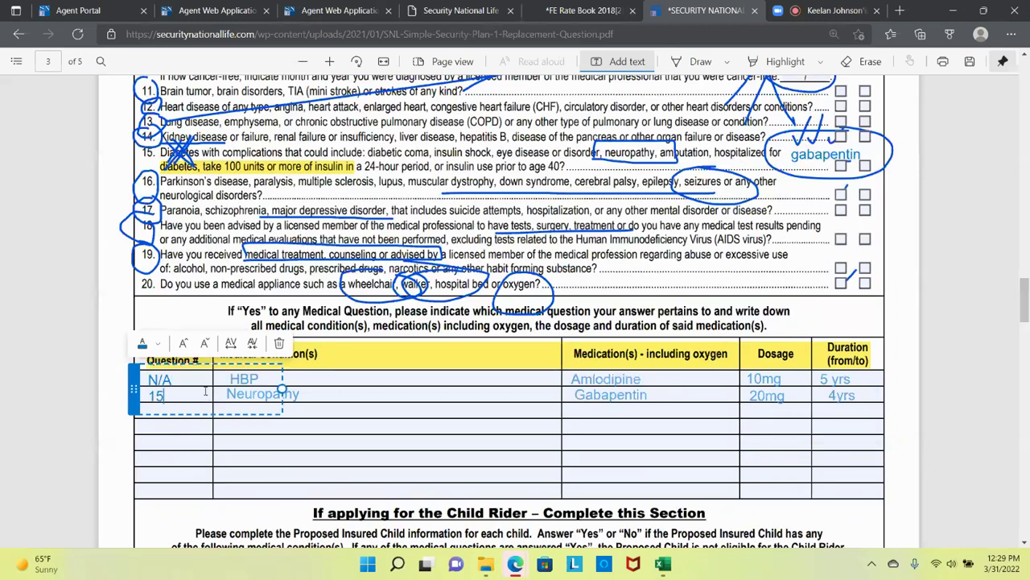
pyautogui.click(213, 460)
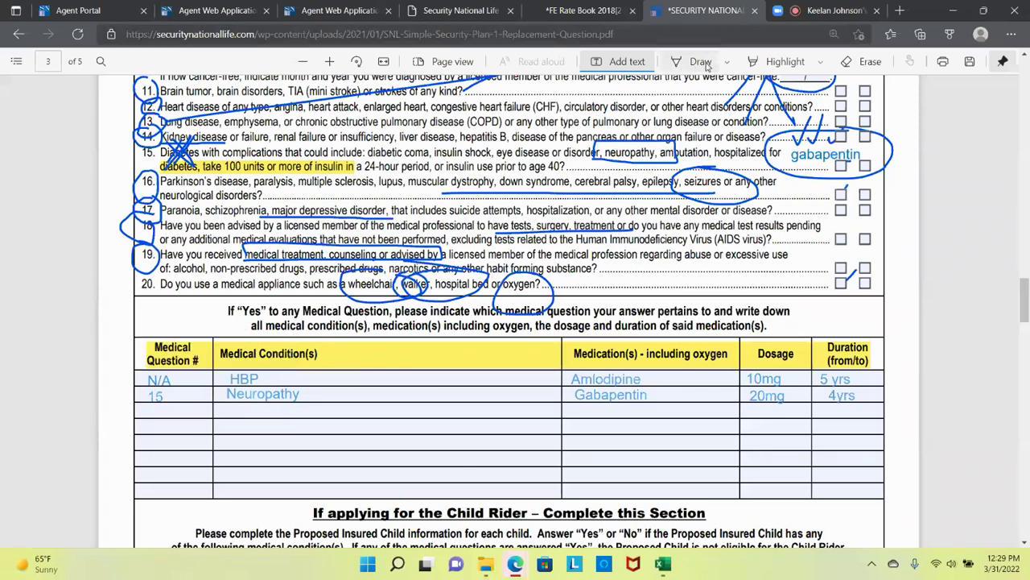
# - Draw a curved arrow from the Medical Condition(s) header to the "Amlodipine" entry
pyautogui.click(706, 62)
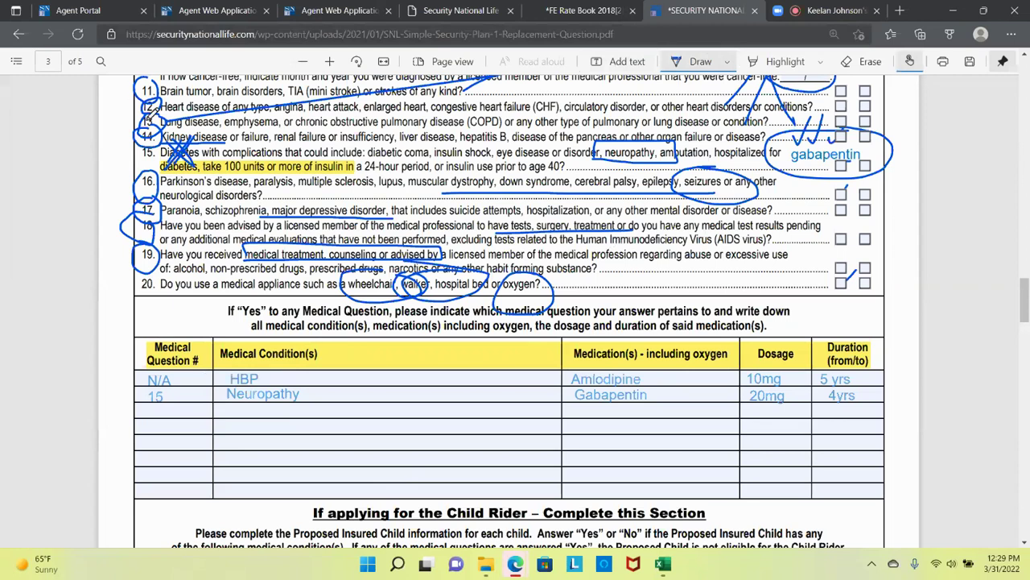
pyautogui.moveTo(497, 345)
pyautogui.mouseDown()
pyautogui.moveTo(571, 364)
pyautogui.moveTo(562, 368)
pyautogui.mouseUp()
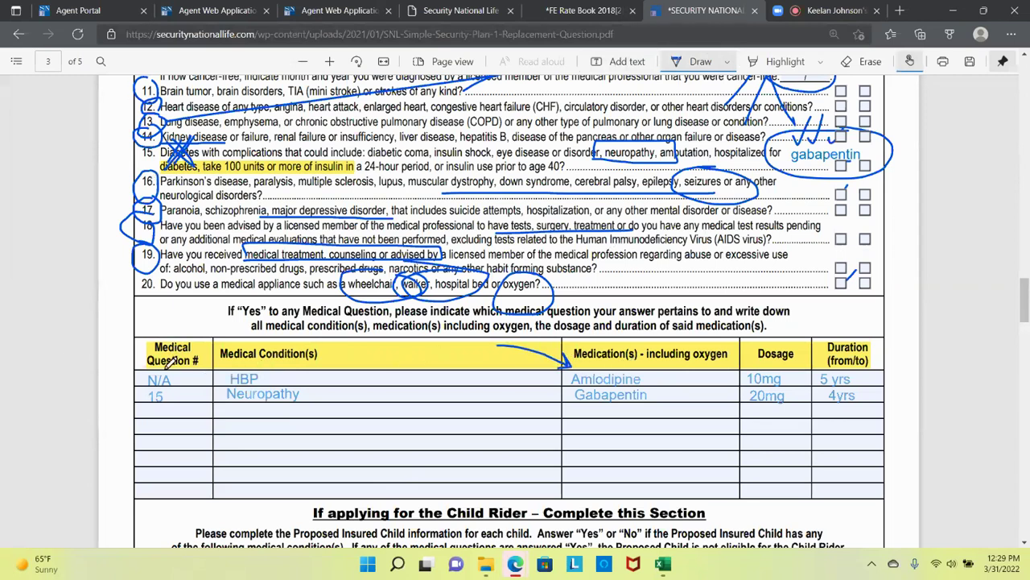
# - Draw an arrow to the "N/A" entry, circle the "15" entry and link it by a line to medical question 15
pyautogui.moveTo(112, 387)
pyautogui.mouseDown()
pyautogui.moveTo(145, 381)
pyautogui.moveTo(148, 407)
pyautogui.moveTo(179, 400)
pyautogui.moveTo(193, 358)
pyautogui.moveTo(161, 152)
pyautogui.moveTo(143, 127)
pyautogui.moveTo(158, 161)
pyautogui.mouseUp()
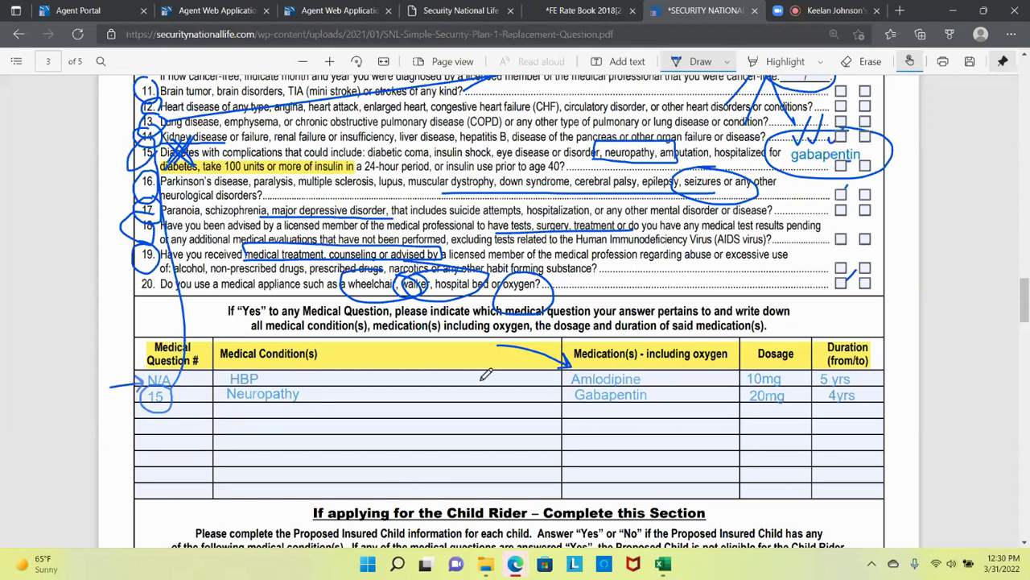
# - Circle the Child Rider section heading and draw a mark in the Name of Proposed Insured Child field
pyautogui.moveTo(1025, 293); pyautogui.dragTo(1025, 321)
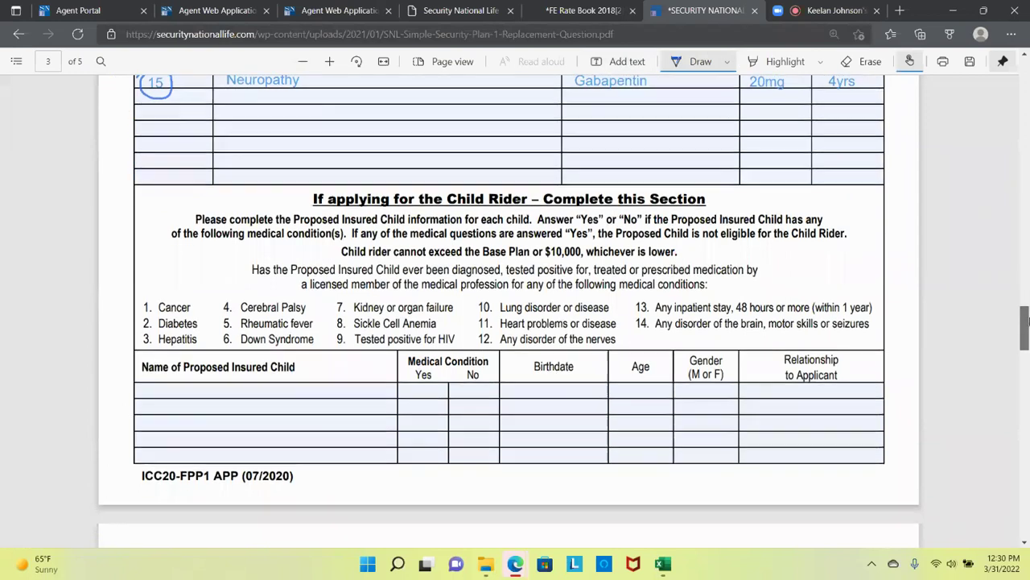
pyautogui.moveTo(559, 175)
pyautogui.mouseDown()
pyautogui.moveTo(278, 229)
pyautogui.moveTo(804, 216)
pyautogui.moveTo(442, 161)
pyautogui.mouseUp()
pyautogui.moveTo(212, 394); pyautogui.dragTo(240, 365)
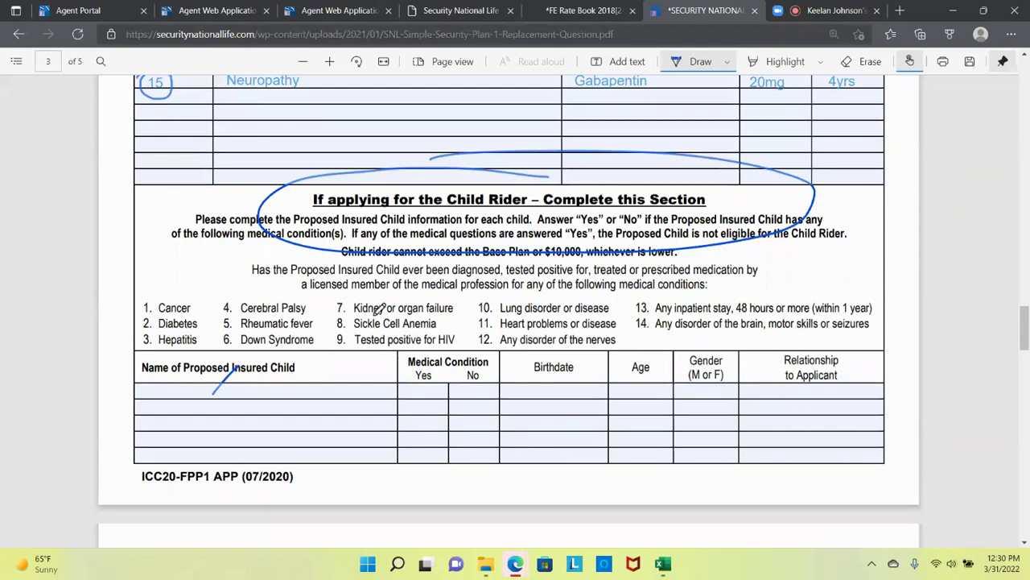
# - Tick the Applicant's Name and Social Security Number fields on page 4 and draw a box around the Prescription Authorization heading
pyautogui.scroll(-5, 407, 331)
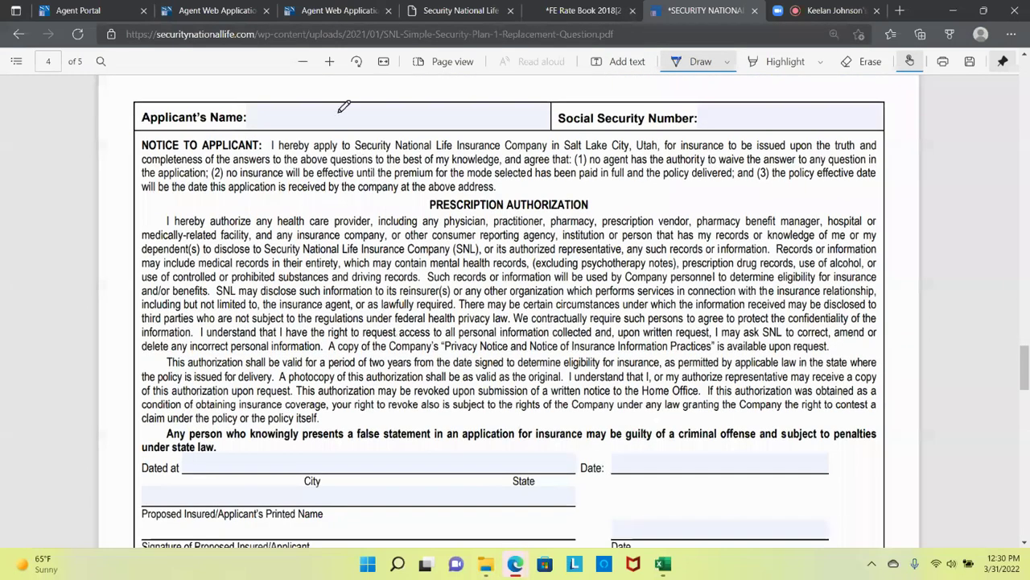
pyautogui.moveTo(337, 106); pyautogui.dragTo(359, 105)
pyautogui.moveTo(771, 110); pyautogui.dragTo(793, 103)
pyautogui.scroll(-2, 471, 306)
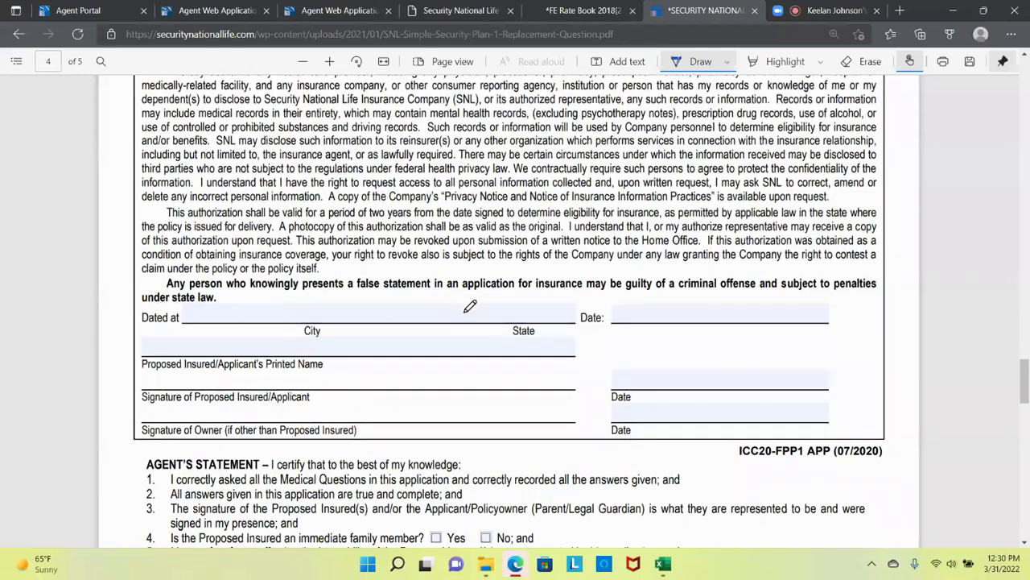
pyautogui.scroll(1, 473, 303)
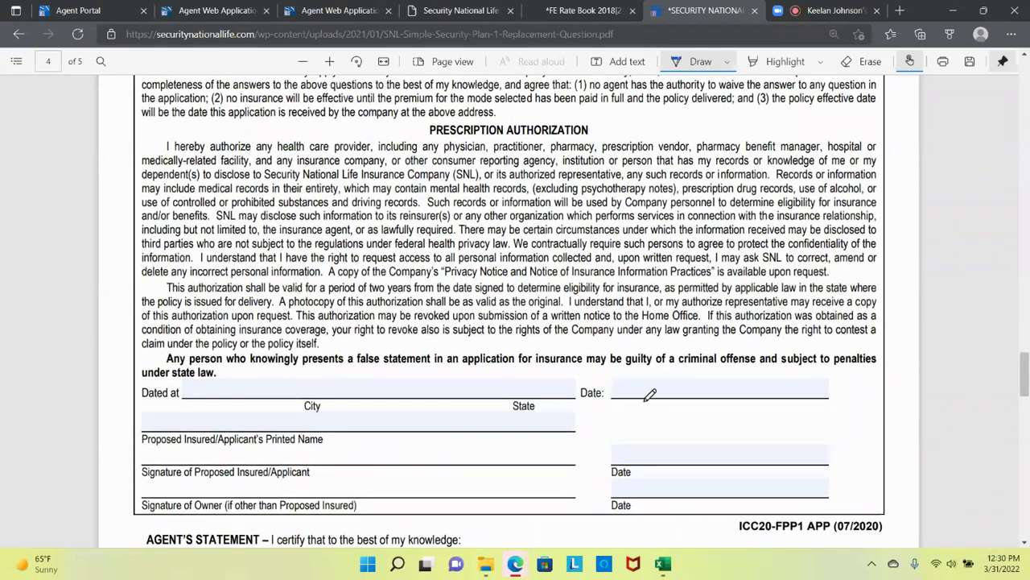
pyautogui.moveTo(407, 113)
pyautogui.mouseDown()
pyautogui.moveTo(409, 174)
pyautogui.moveTo(663, 126)
pyautogui.moveTo(317, 99)
pyautogui.mouseUp()
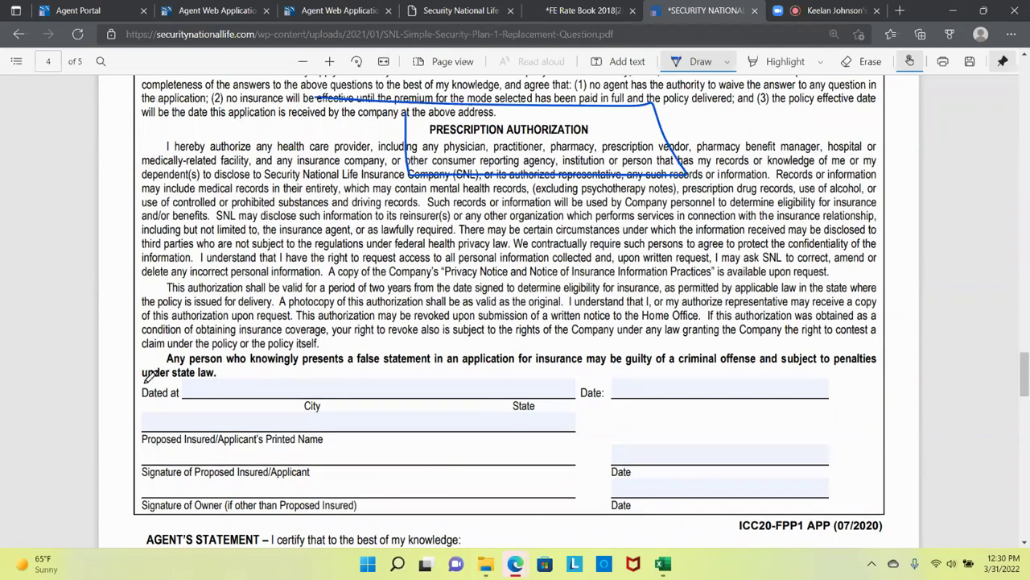
# - Outline the "Dated at", "Applicant's Printed Name" and both signature labels, and draw check marks in the three date fields
pyautogui.moveTo(165, 363)
pyautogui.mouseDown()
pyautogui.moveTo(139, 414)
pyautogui.moveTo(213, 369)
pyautogui.moveTo(153, 366)
pyautogui.mouseUp()
pyautogui.scroll(-3, 354, 345)
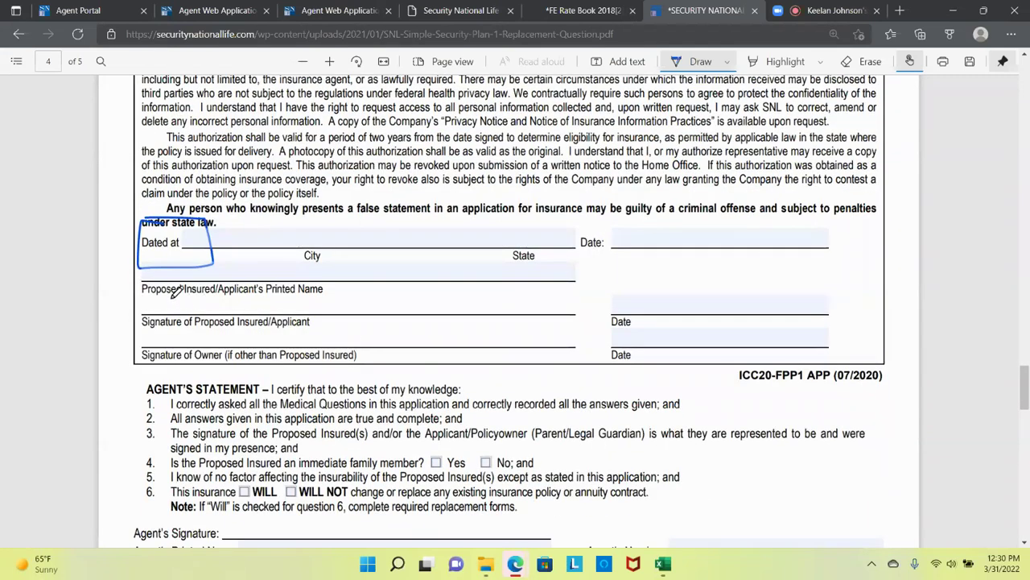
pyautogui.moveTo(224, 298)
pyautogui.mouseDown()
pyautogui.moveTo(346, 291)
pyautogui.moveTo(342, 281)
pyautogui.moveTo(219, 280)
pyautogui.moveTo(227, 297)
pyautogui.mouseUp()
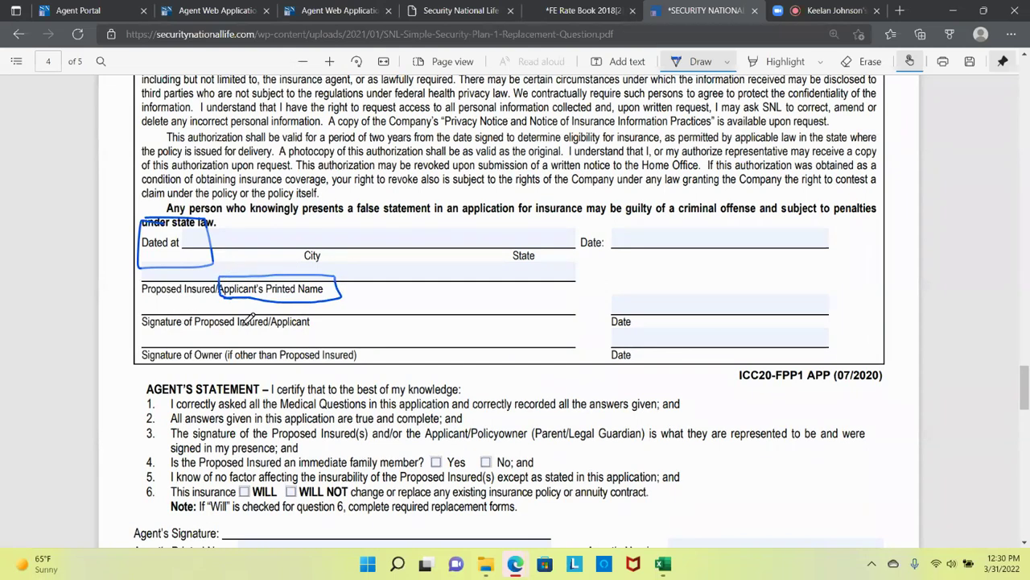
pyautogui.moveTo(164, 309)
pyautogui.mouseDown()
pyautogui.moveTo(145, 309)
pyautogui.moveTo(142, 337)
pyautogui.moveTo(239, 322)
pyautogui.moveTo(161, 309)
pyautogui.moveTo(143, 364)
pyautogui.moveTo(246, 358)
pyautogui.moveTo(181, 338)
pyautogui.mouseUp()
pyautogui.moveTo(617, 301); pyautogui.dragTo(644, 290)
pyautogui.moveTo(620, 334); pyautogui.dragTo(680, 306)
pyautogui.moveTo(614, 233); pyautogui.dragTo(644, 224)
# - In the Agent's Statement, box question 4, tick its Yes option, circle No, and tick WILL NOT in item 6
pyautogui.scroll(-3, 531, 338)
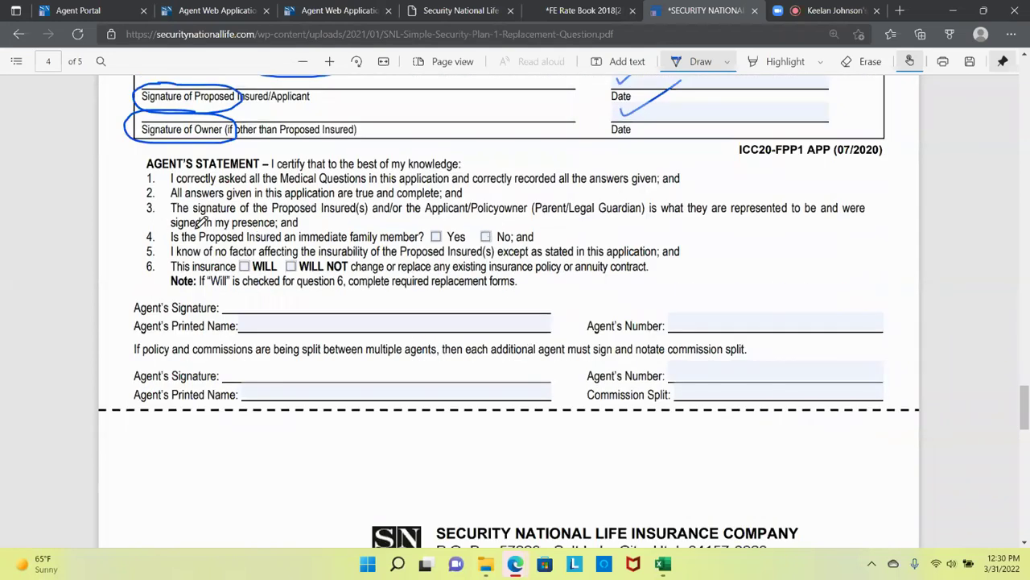
pyautogui.moveTo(171, 244)
pyautogui.mouseDown()
pyautogui.moveTo(433, 235)
pyautogui.moveTo(427, 220)
pyautogui.moveTo(176, 221)
pyautogui.moveTo(167, 238)
pyautogui.moveTo(178, 243)
pyautogui.mouseUp()
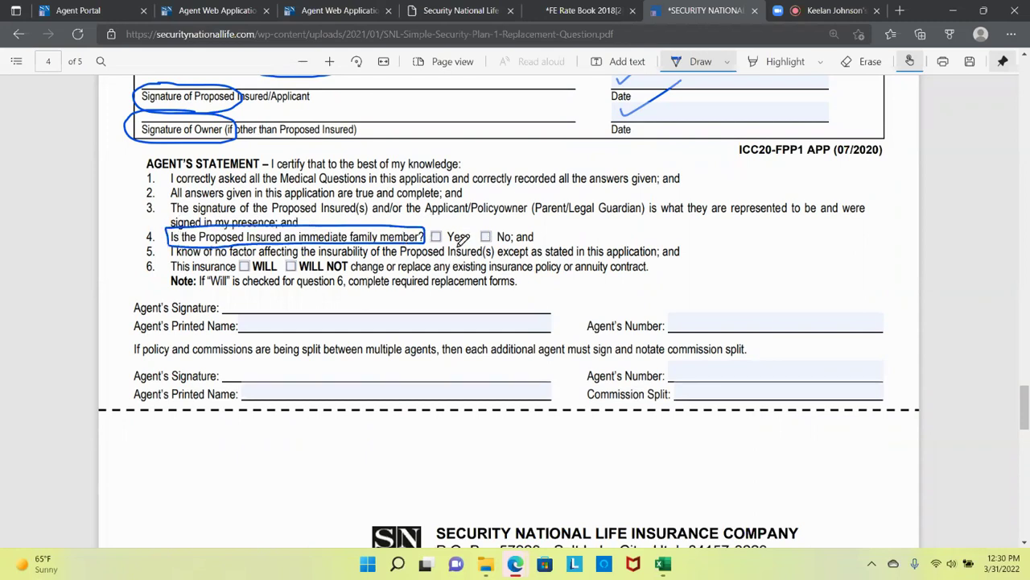
pyautogui.moveTo(449, 234)
pyautogui.mouseDown()
pyautogui.moveTo(463, 231)
pyautogui.moveTo(438, 242)
pyautogui.moveTo(455, 211)
pyautogui.moveTo(515, 251)
pyautogui.moveTo(509, 217)
pyautogui.mouseUp()
pyautogui.hotkey('ctrl', 'z')
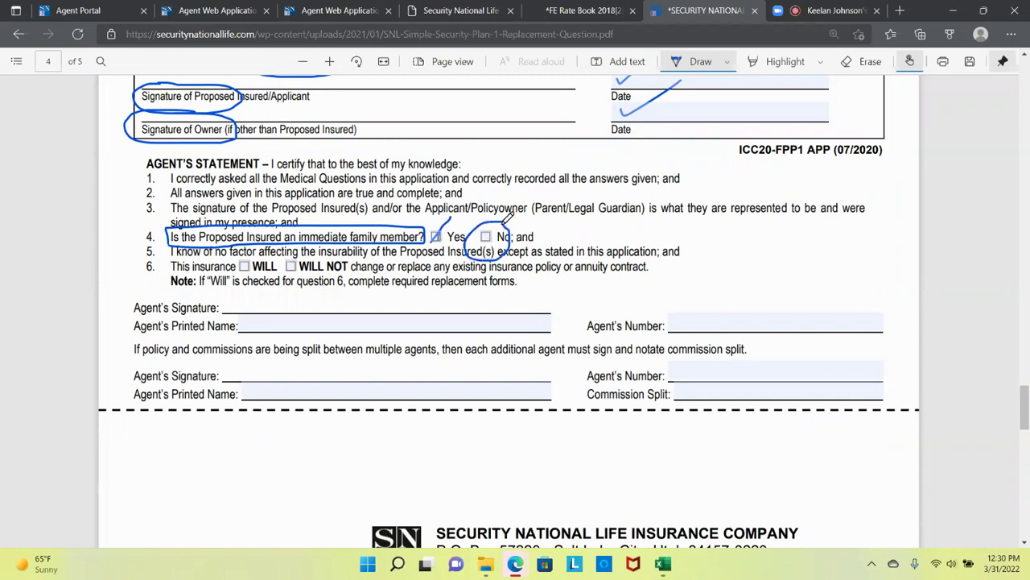
pyautogui.moveTo(285, 261); pyautogui.dragTo(320, 227)
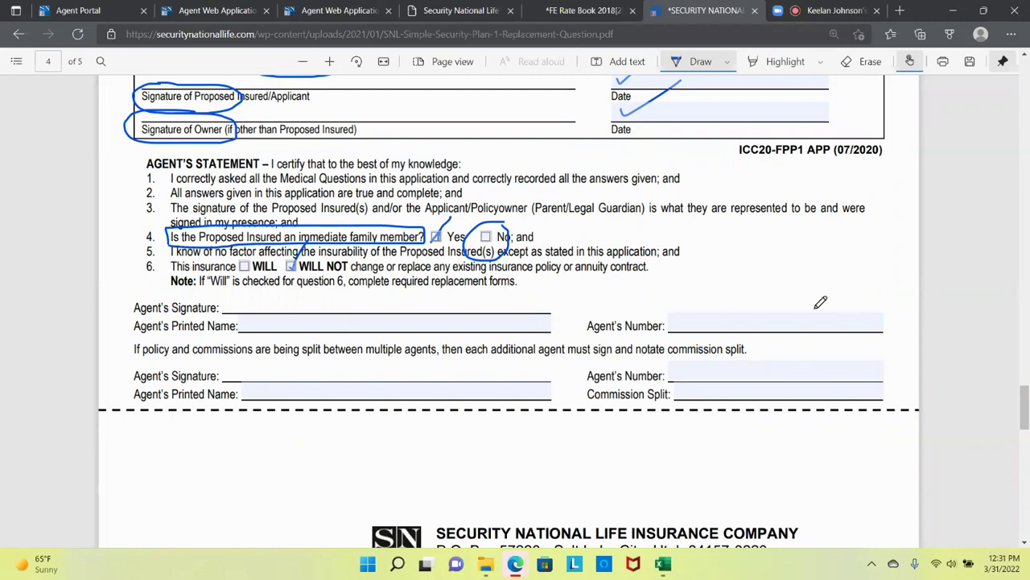
# - Draw check marks on the Agent's Signature, Printed Name and Number fields and circle the commission split area
pyautogui.moveTo(234, 307)
pyautogui.mouseDown()
pyautogui.moveTo(258, 289)
pyautogui.moveTo(285, 303)
pyautogui.mouseUp()
pyautogui.moveTo(674, 320)
pyautogui.mouseDown()
pyautogui.moveTo(724, 309)
pyautogui.moveTo(671, 378)
pyautogui.moveTo(881, 345)
pyautogui.moveTo(708, 311)
pyautogui.mouseUp()
pyautogui.scroll(-1, 627, 410)
# - Set the zoom to 100% and circle the Payor Name and Customer Name labels on the page 5 EFT authorization form
pyautogui.scroll(-8, 626, 411)
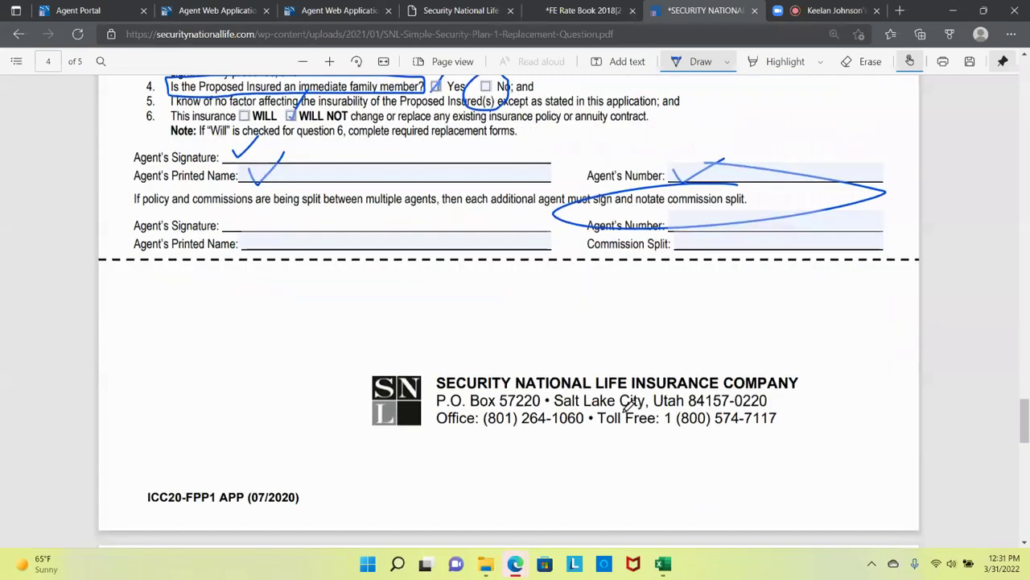
pyautogui.scroll(3, 630, 405)
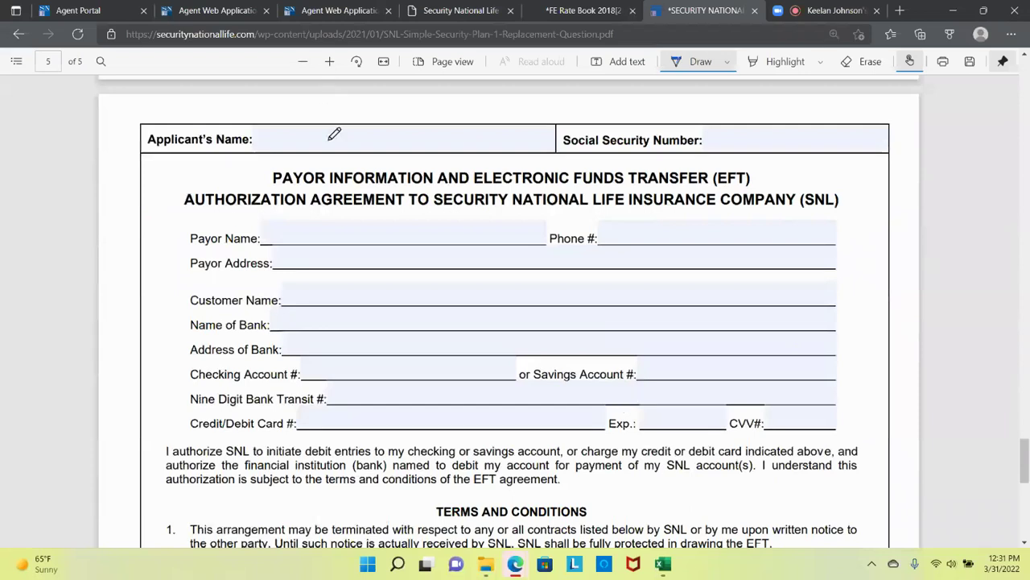
pyautogui.scroll(-3, 269, 213)
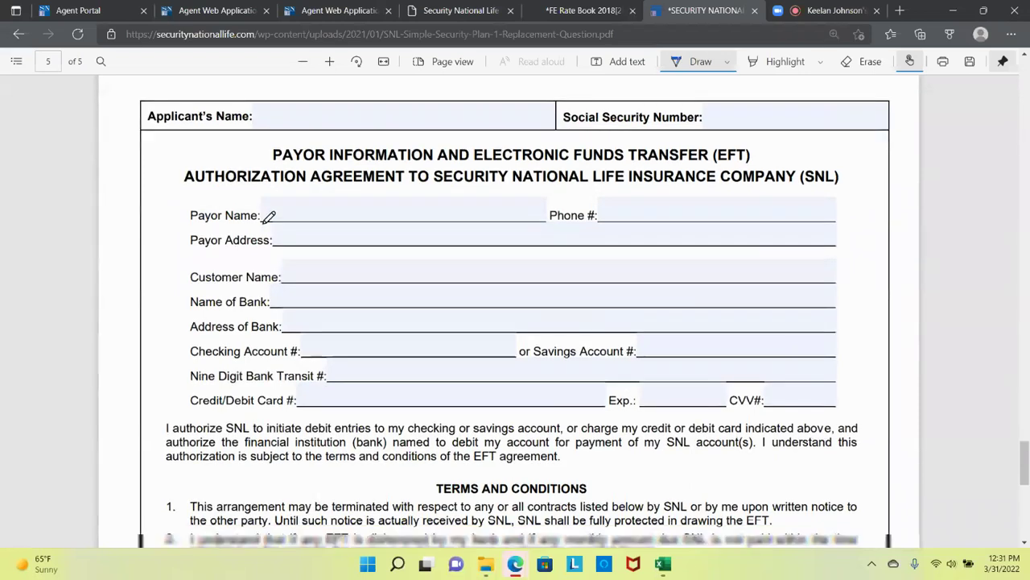
pyautogui.click(1011, 34)
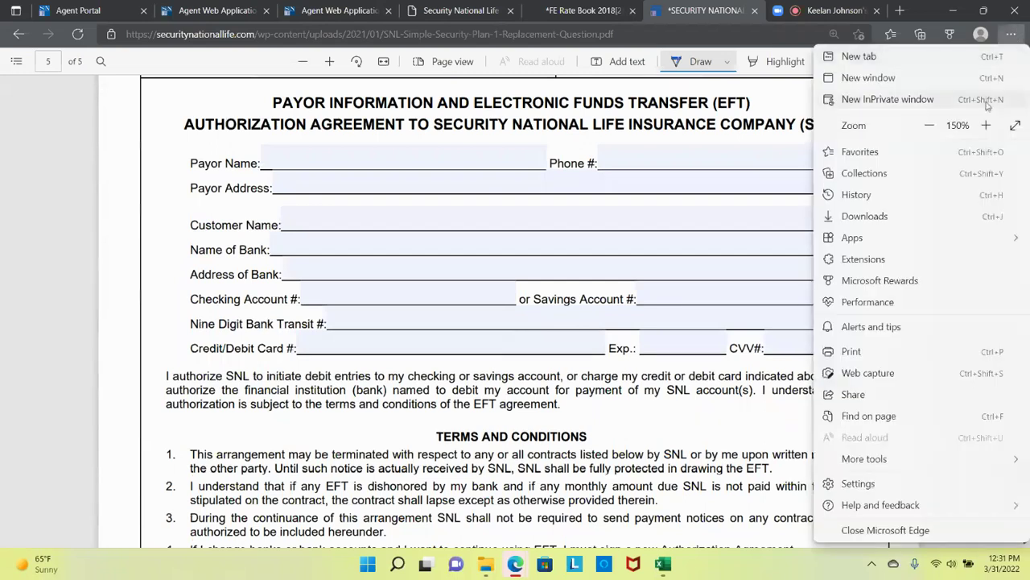
pyautogui.click(934, 131)
pyautogui.doubleClick(932, 129)
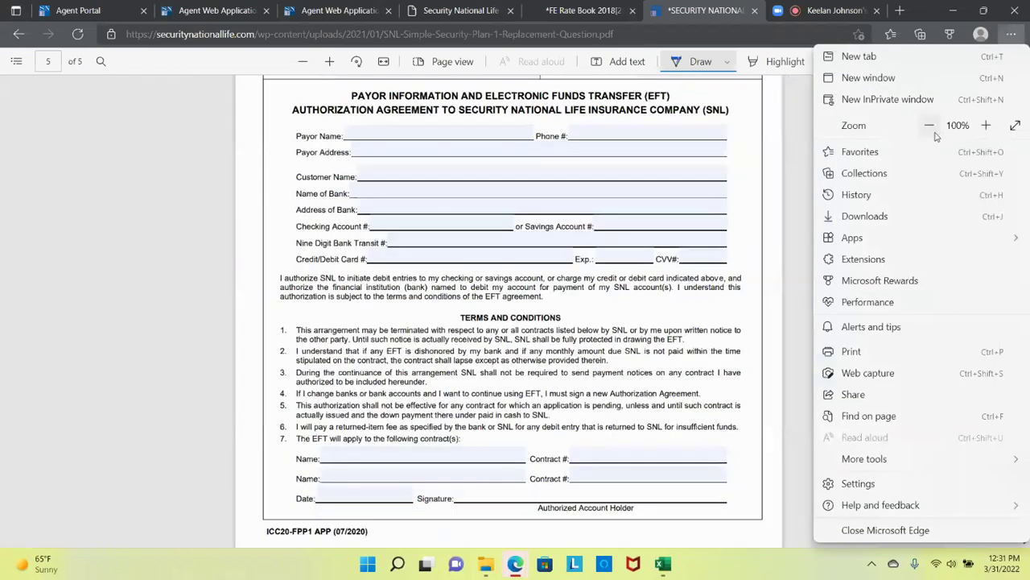
pyautogui.click(534, 203)
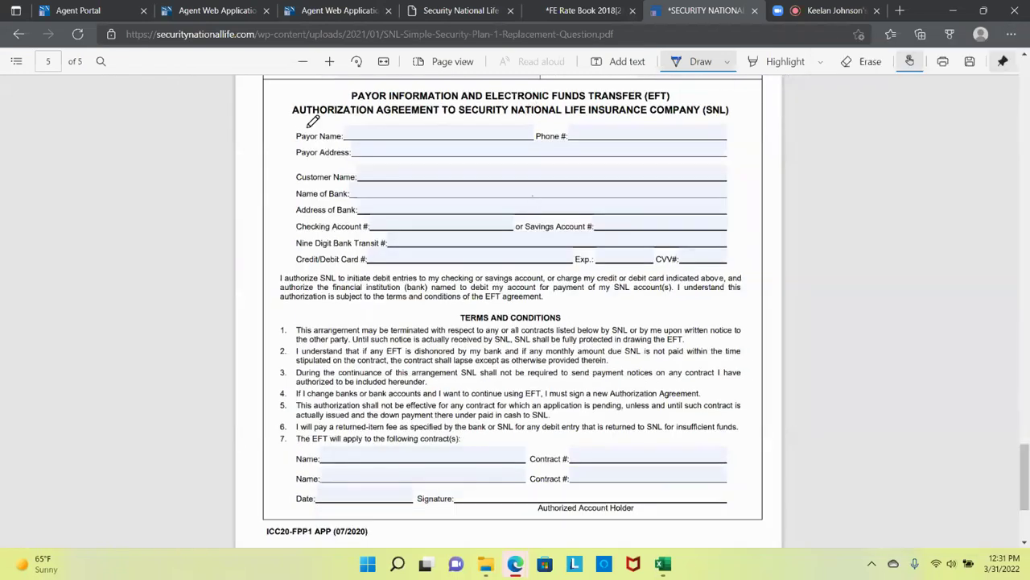
pyautogui.moveTo(304, 123)
pyautogui.mouseDown()
pyautogui.moveTo(299, 146)
pyautogui.moveTo(330, 129)
pyautogui.moveTo(308, 124)
pyautogui.mouseUp()
pyautogui.moveTo(322, 167)
pyautogui.mouseDown()
pyautogui.moveTo(342, 181)
pyautogui.moveTo(337, 169)
pyautogui.mouseUp()
# - Circle the Payor's Name section on page 2 and draw arrows to it from the Proposed Insured and Owner's Name fields
pyautogui.moveTo(1027, 456); pyautogui.dragTo(1027, 169)
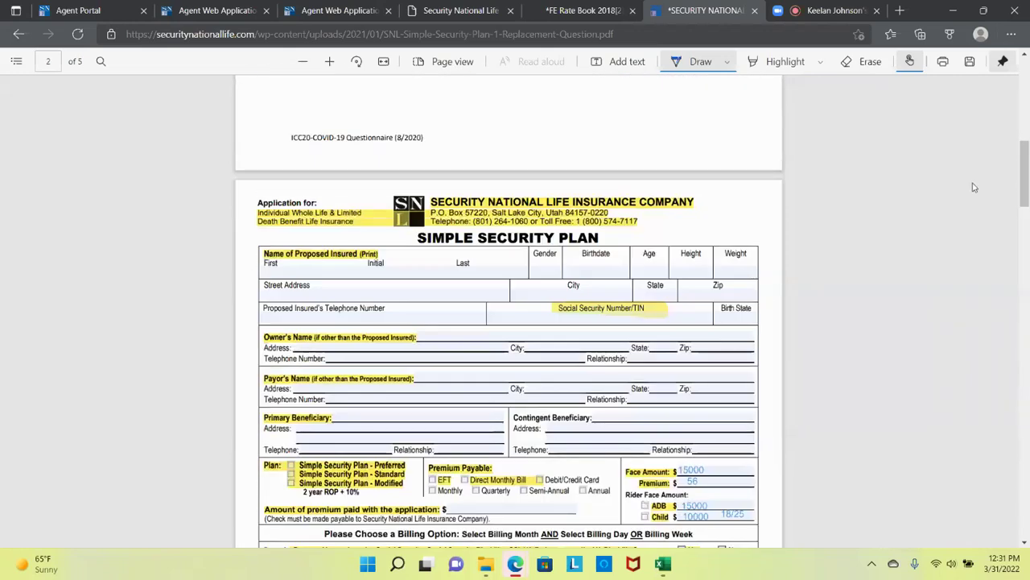
pyautogui.moveTo(346, 370)
pyautogui.mouseDown()
pyautogui.moveTo(253, 372)
pyautogui.moveTo(471, 398)
pyautogui.moveTo(427, 368)
pyautogui.mouseUp()
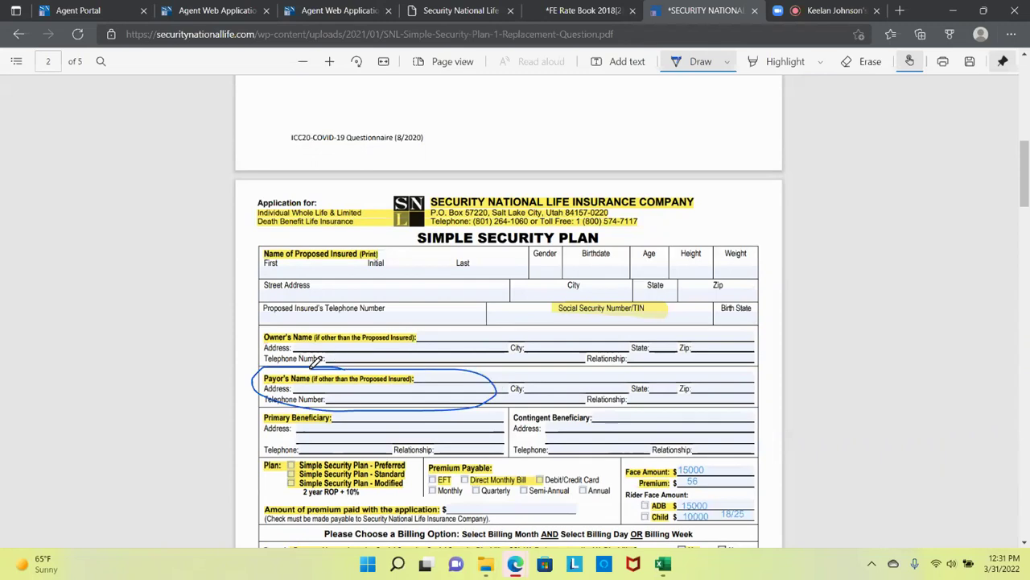
pyautogui.moveTo(354, 251); pyautogui.dragTo(359, 375)
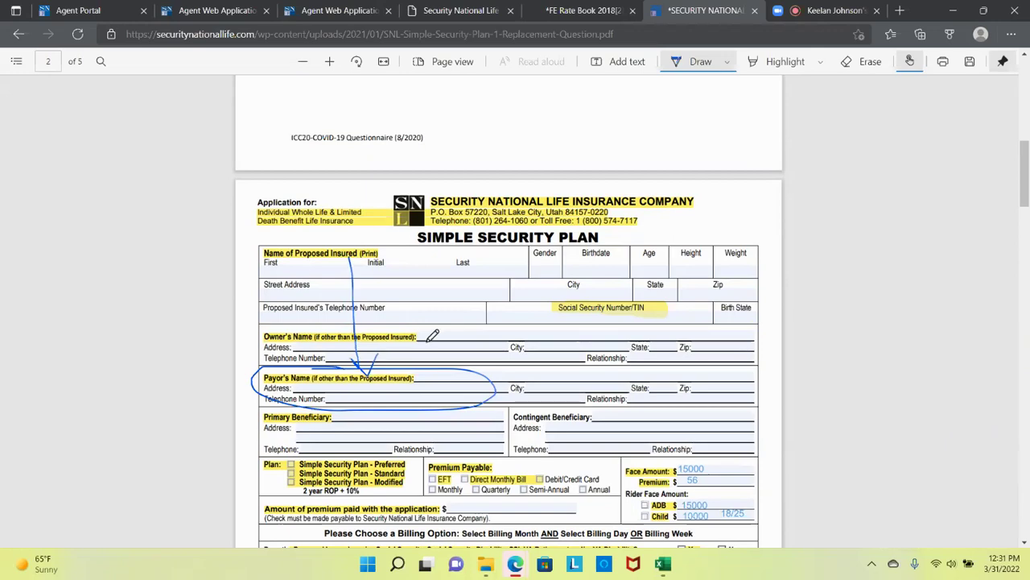
pyautogui.moveTo(428, 337); pyautogui.dragTo(428, 381)
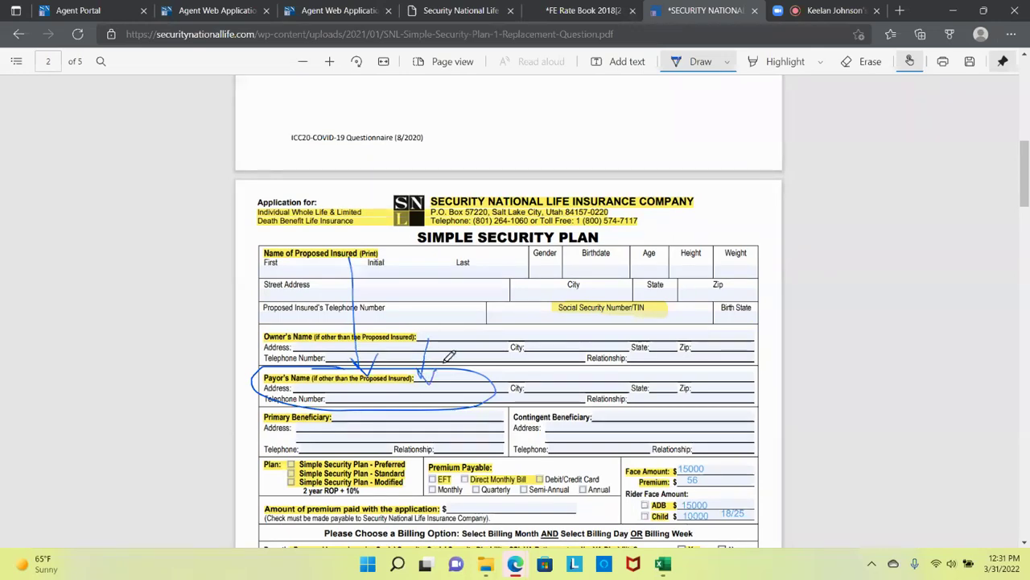
# - Handwrite "SA" in the page 5 Payor Name and Customer Name fields, link them, and draw an arrow to the Signature line
pyautogui.scroll(-2, 463, 339)
pyautogui.scroll(-15, 464, 338)
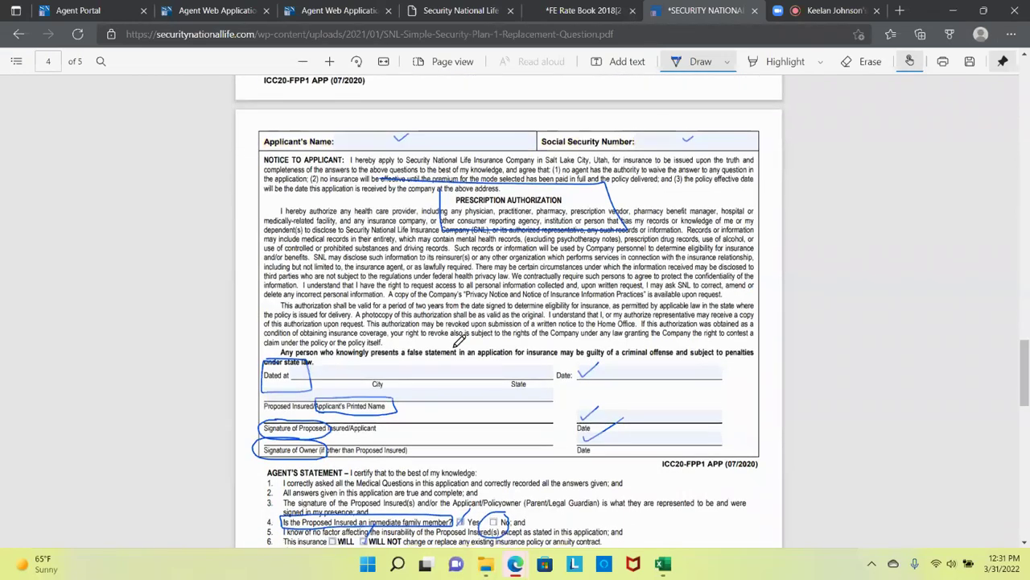
pyautogui.scroll(-5, 453, 344)
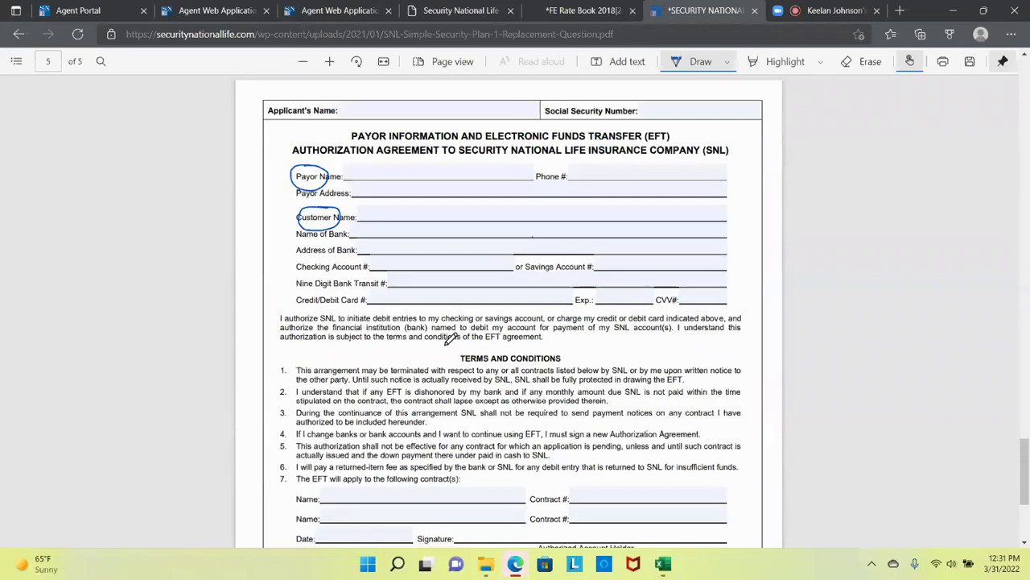
pyautogui.moveTo(384, 167)
pyautogui.mouseDown()
pyautogui.moveTo(374, 172)
pyautogui.moveTo(398, 167)
pyautogui.moveTo(405, 180)
pyautogui.moveTo(366, 220)
pyautogui.moveTo(404, 213)
pyautogui.mouseUp()
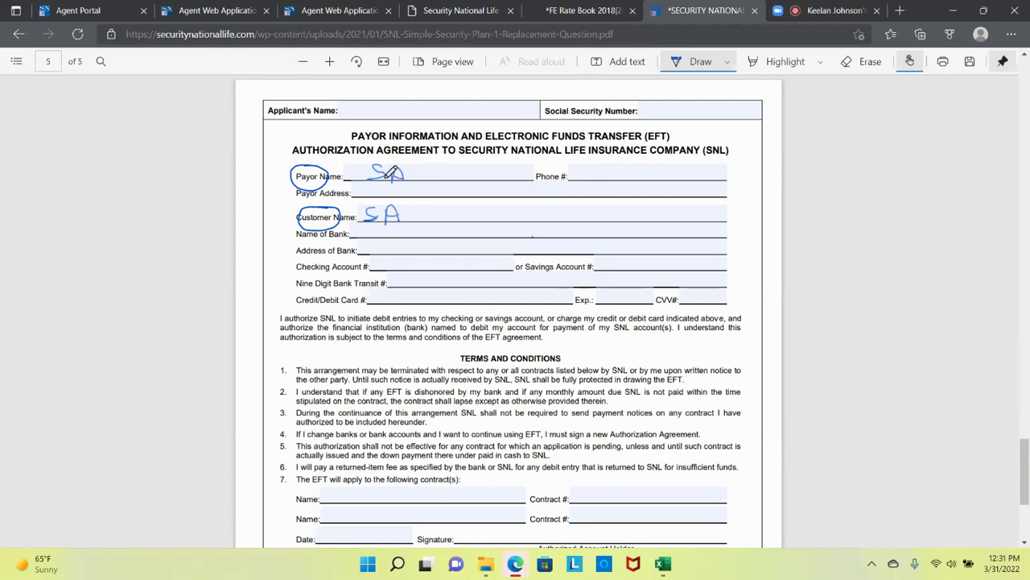
pyautogui.moveTo(414, 172); pyautogui.dragTo(409, 219)
pyautogui.scroll(-1, 440, 241)
pyautogui.moveTo(427, 126)
pyautogui.mouseDown()
pyautogui.moveTo(474, 452)
pyautogui.moveTo(460, 453)
pyautogui.moveTo(475, 463)
pyautogui.moveTo(484, 440)
pyautogui.mouseUp()
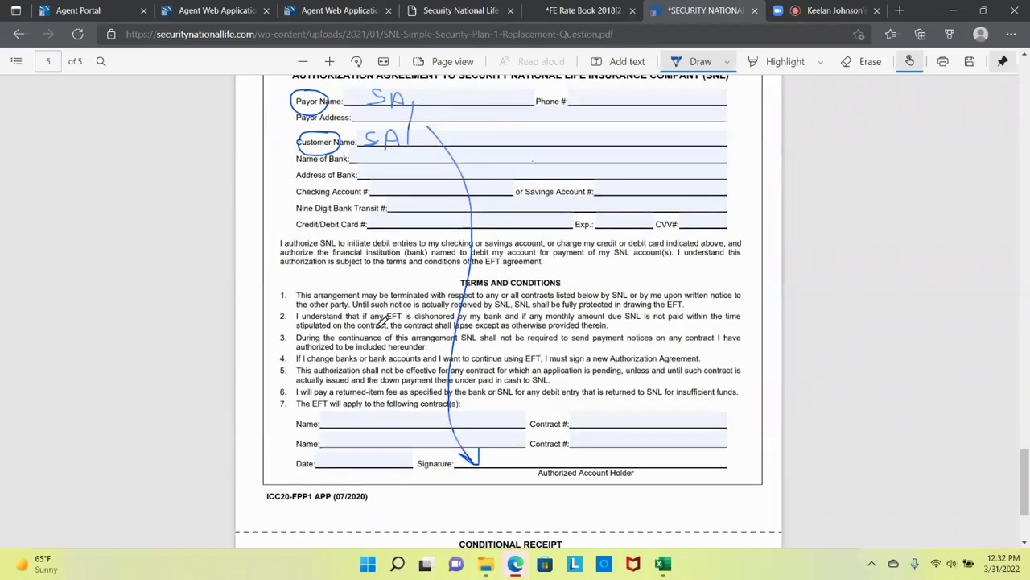
# - Add the sample payor's first name as text in both the Payor Name and Customer Name fields
pyautogui.click(631, 63)
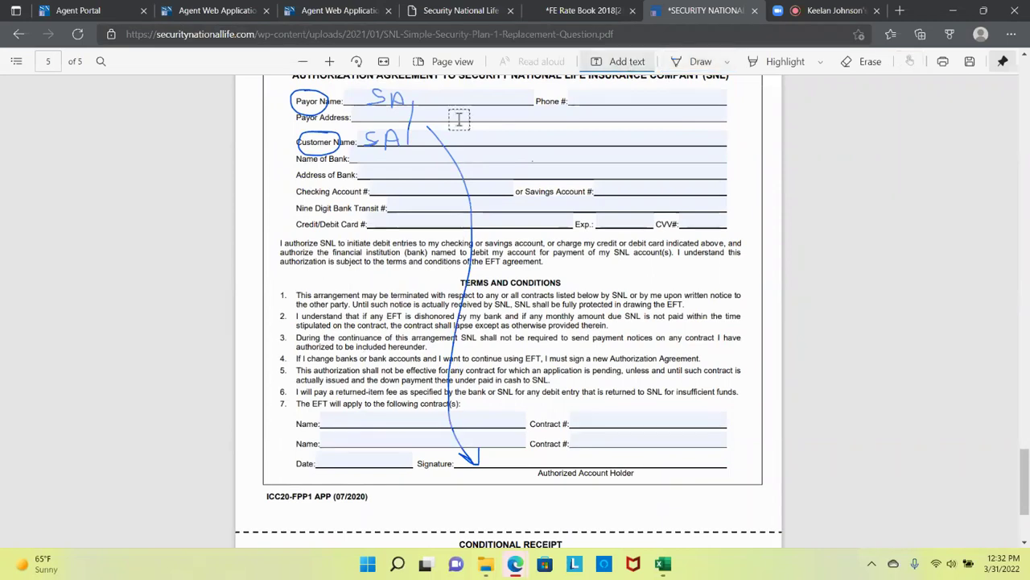
pyautogui.click(420, 97)
pyautogui.write('Keelan')
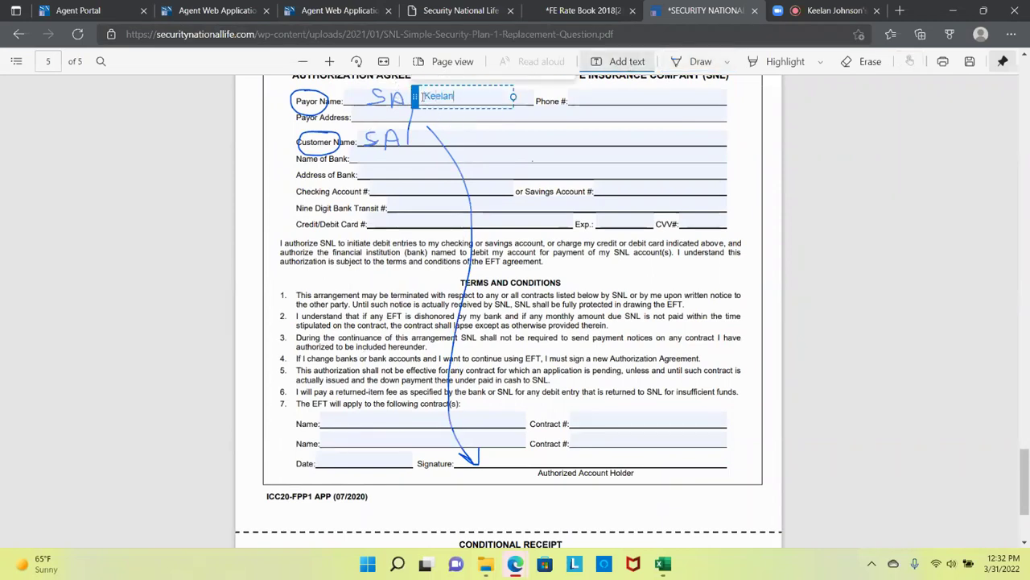
pyautogui.click(464, 137)
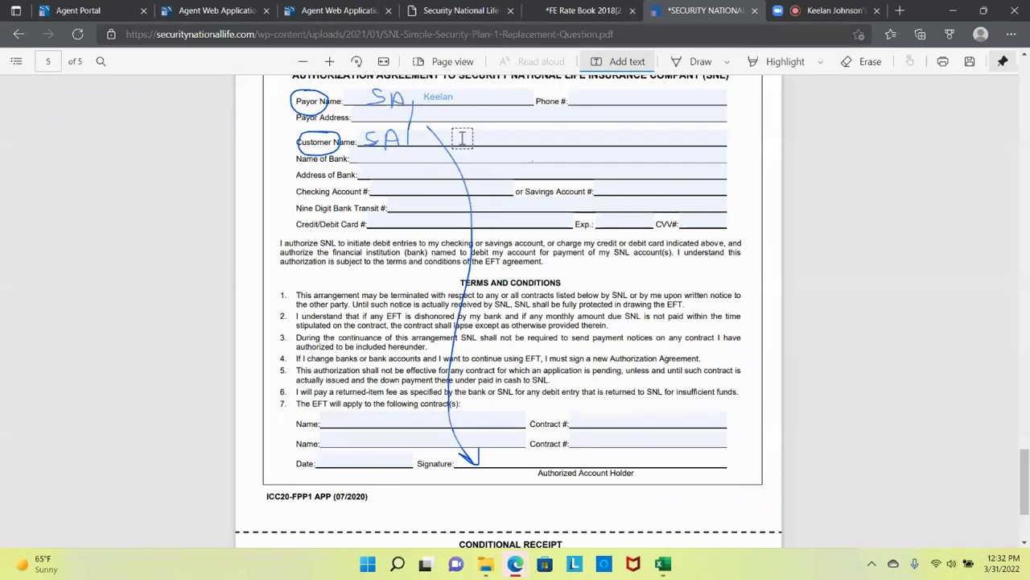
pyautogui.click(445, 138)
pyautogui.write('Keela')
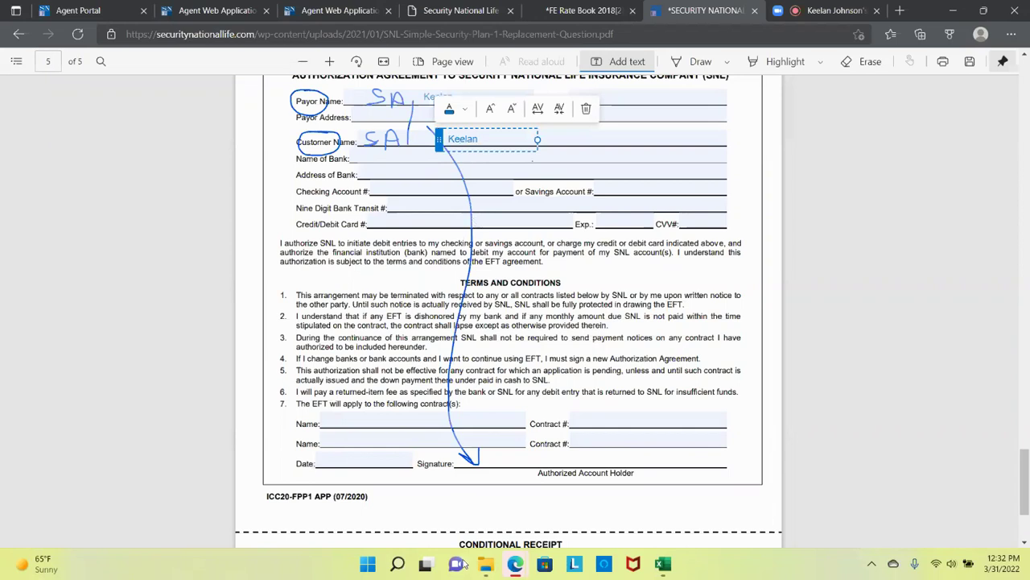
pyautogui.write('n')
# - Draw a freehand sample signature on the Authorized Account Holder signature line
pyautogui.click(480, 460)
pyautogui.click(493, 458)
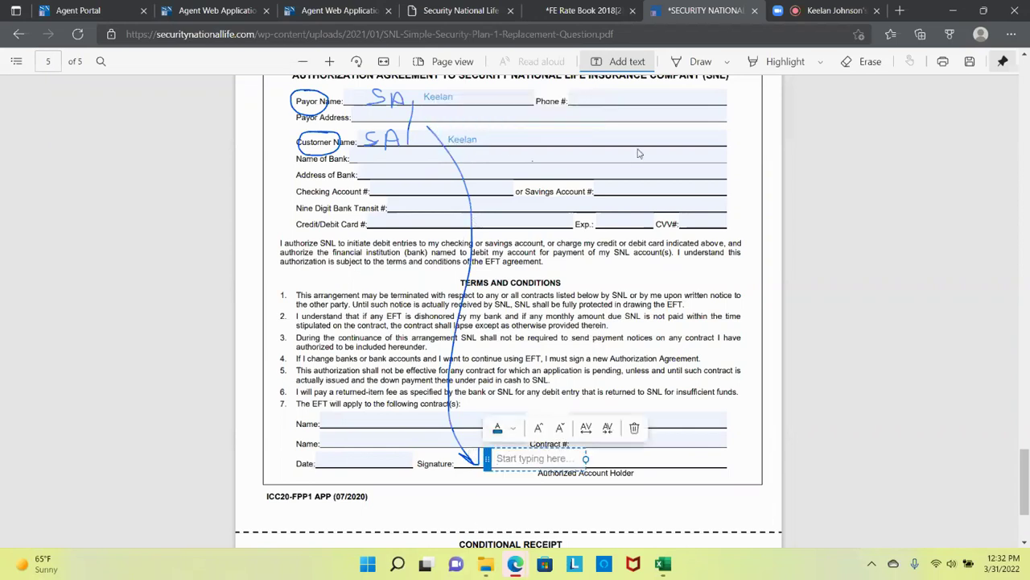
pyautogui.click(694, 62)
pyautogui.moveTo(499, 442)
pyautogui.mouseDown()
pyautogui.moveTo(499, 478)
pyautogui.moveTo(607, 466)
pyautogui.moveTo(611, 448)
pyautogui.moveTo(627, 497)
pyautogui.moveTo(747, 435)
pyautogui.mouseUp()
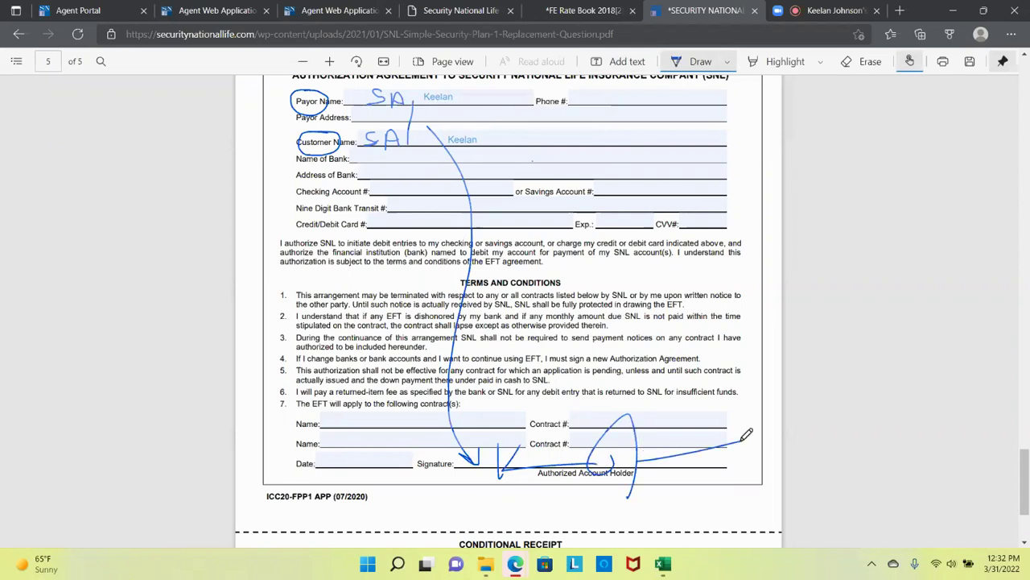
# - Add the sample insured's name as text in the first Name field under the contracts the EFT applies to
pyautogui.click(615, 62)
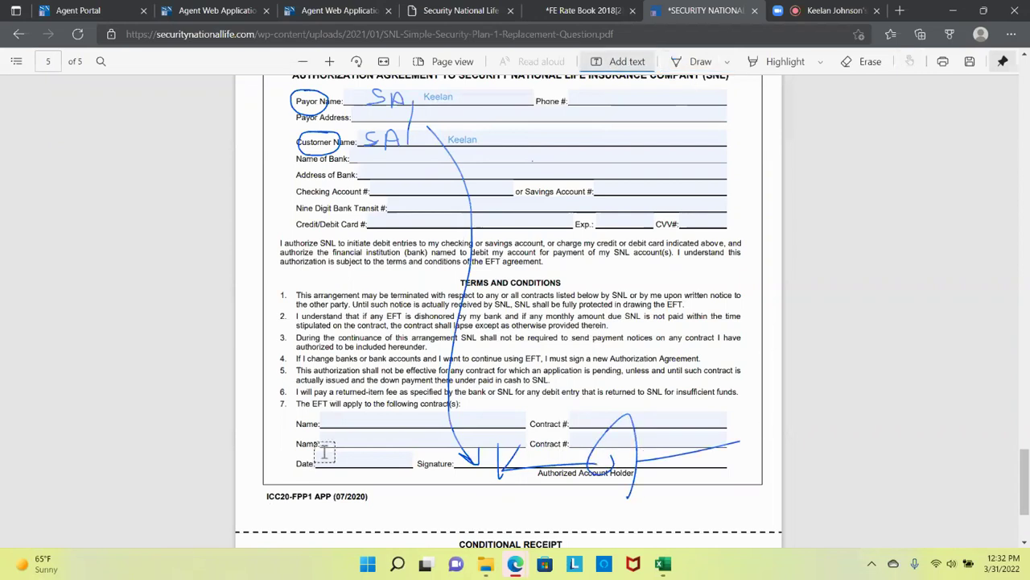
pyautogui.click(325, 419)
pyautogui.write('Bil')
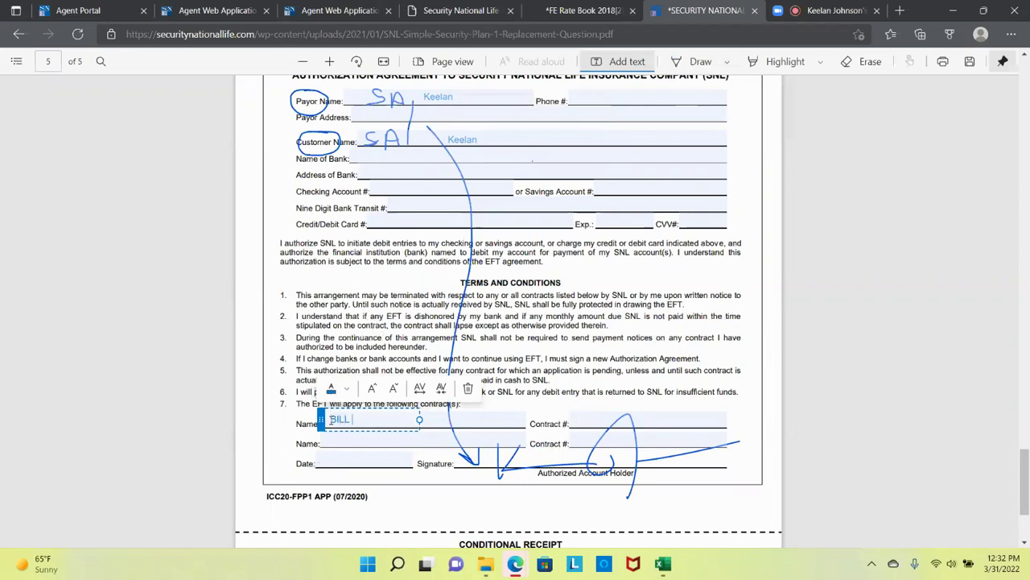
pyautogui.click(338, 354)
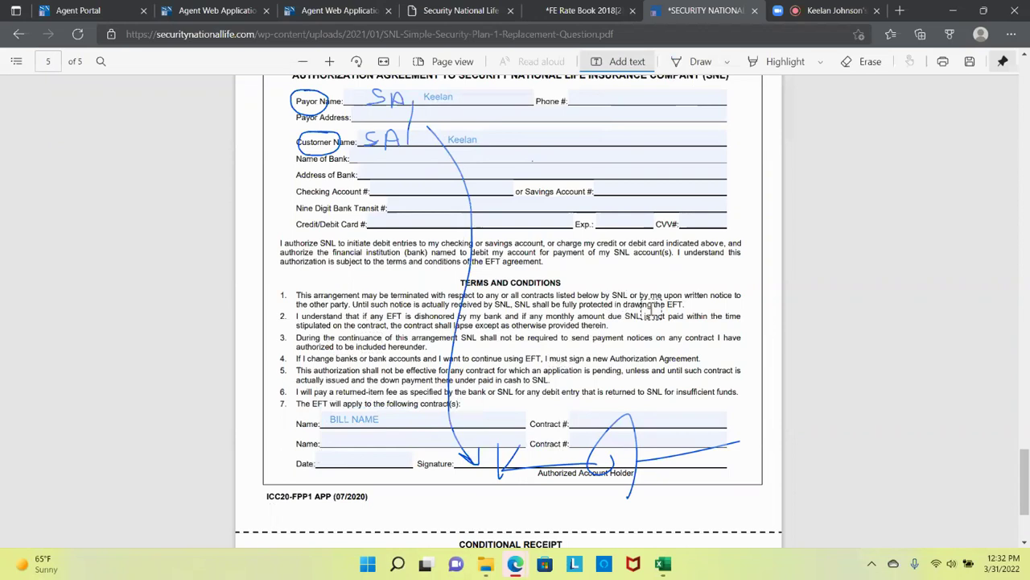
# - Mark the Checking Account # and Nine Digit Bank Transit # labels and add the text "Routing Number" in the transit number field
pyautogui.click(677, 66)
pyautogui.moveTo(367, 182)
pyautogui.mouseDown()
pyautogui.moveTo(300, 182)
pyautogui.moveTo(398, 187)
pyautogui.moveTo(383, 198)
pyautogui.moveTo(286, 199)
pyautogui.moveTo(389, 207)
pyautogui.mouseUp()
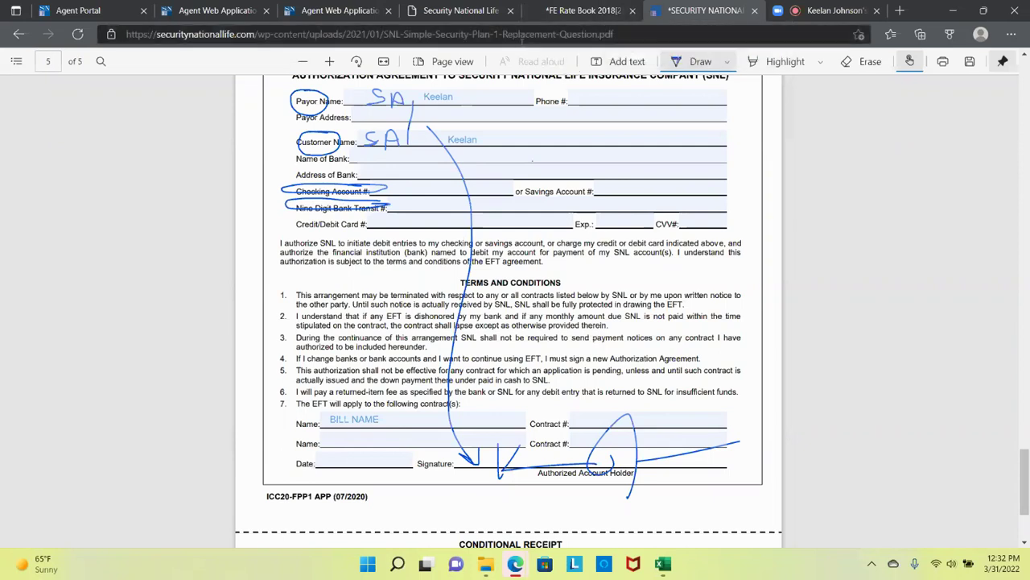
pyautogui.click(627, 61)
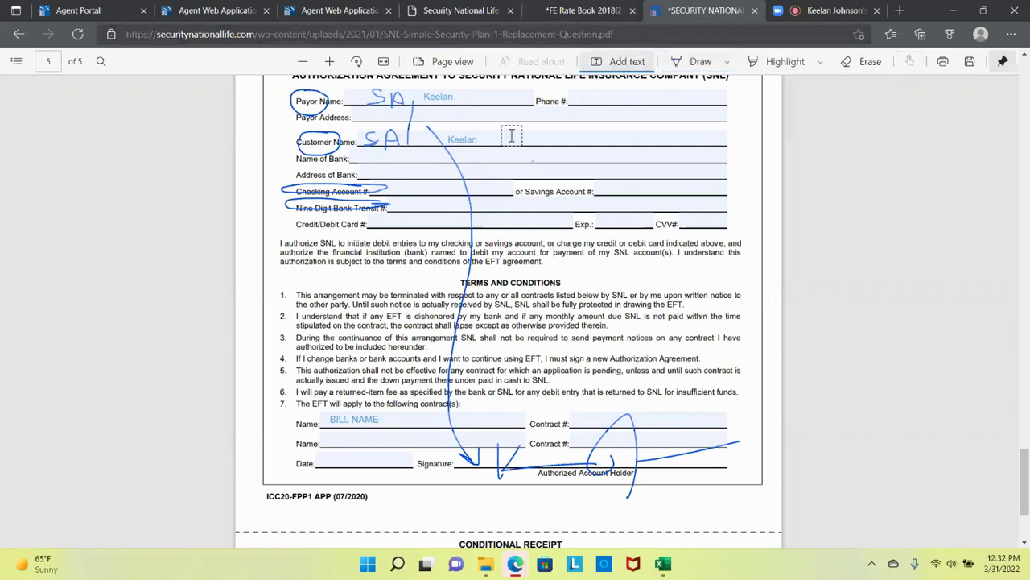
pyautogui.click(404, 204)
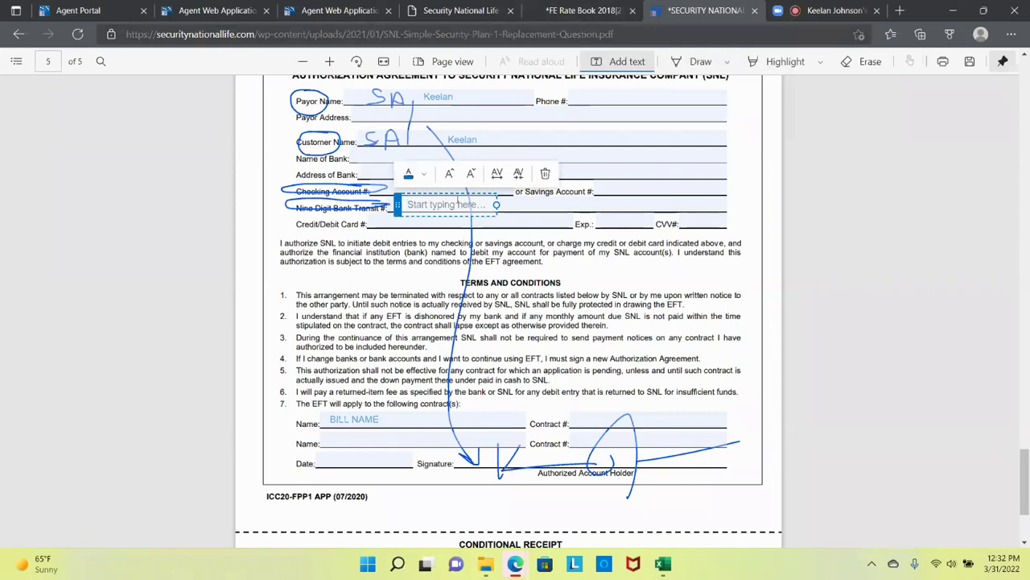
pyautogui.moveTo(498, 204); pyautogui.dragTo(616, 204)
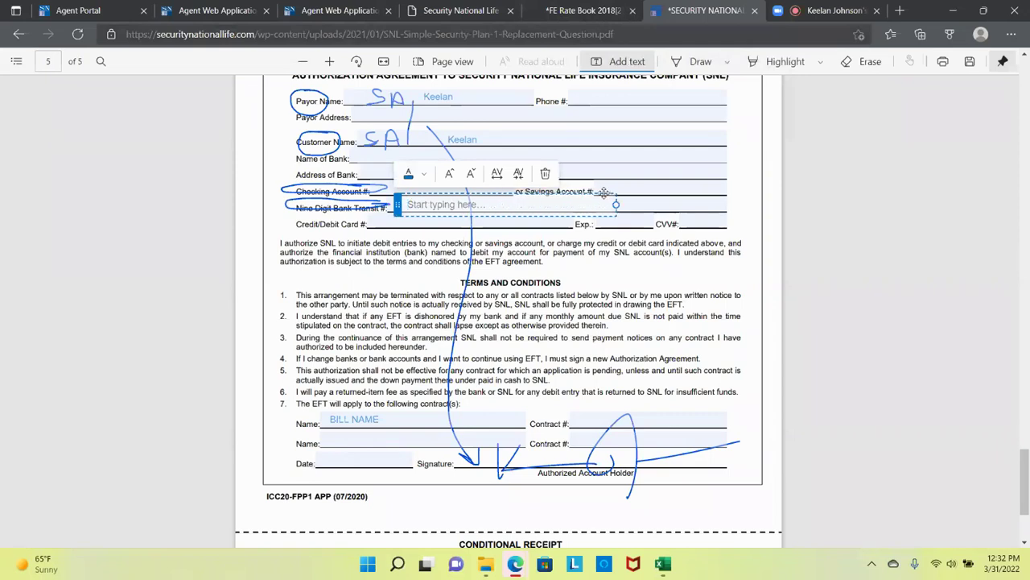
pyautogui.write('ROuting')
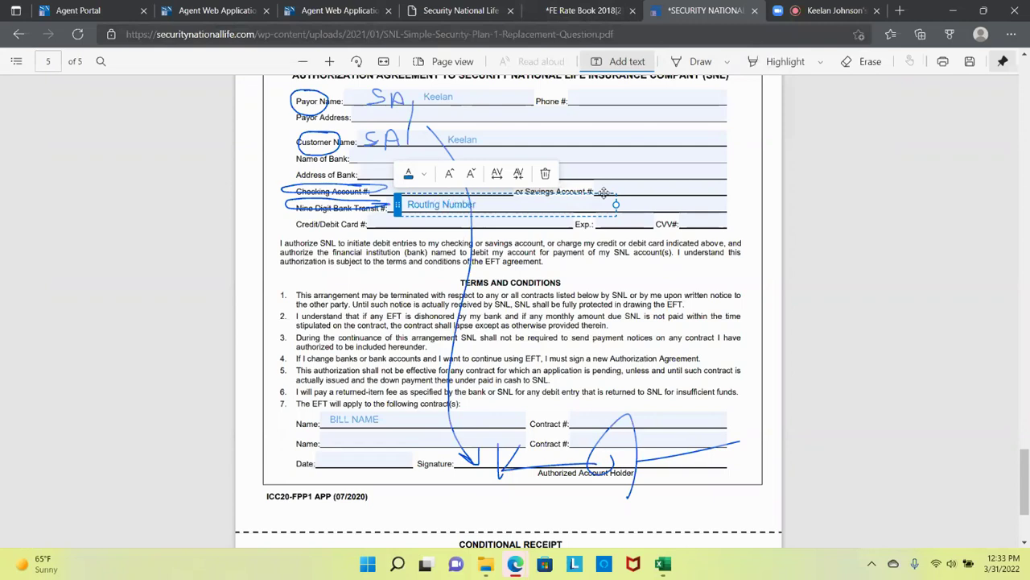
pyautogui.click(657, 194)
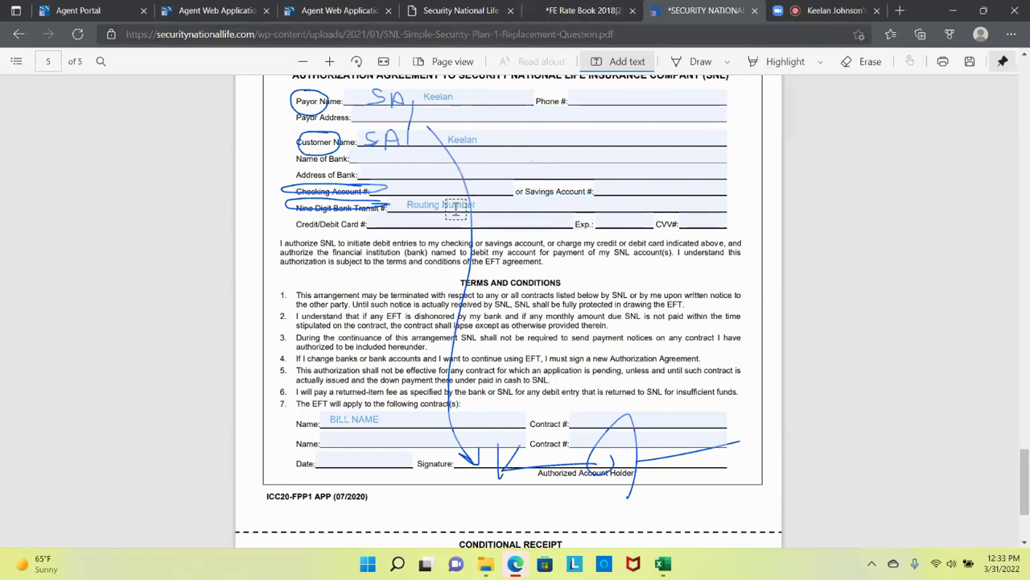
# - Draw a large circle around the bank detail labels from Customer Name down to Credit/Debit Card #
pyautogui.click(384, 189)
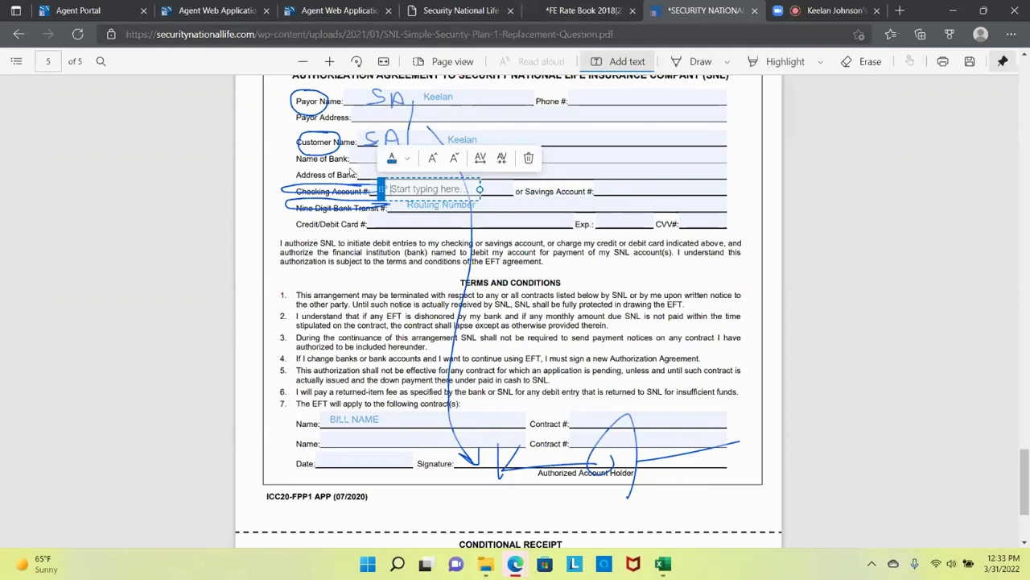
pyautogui.click(368, 183)
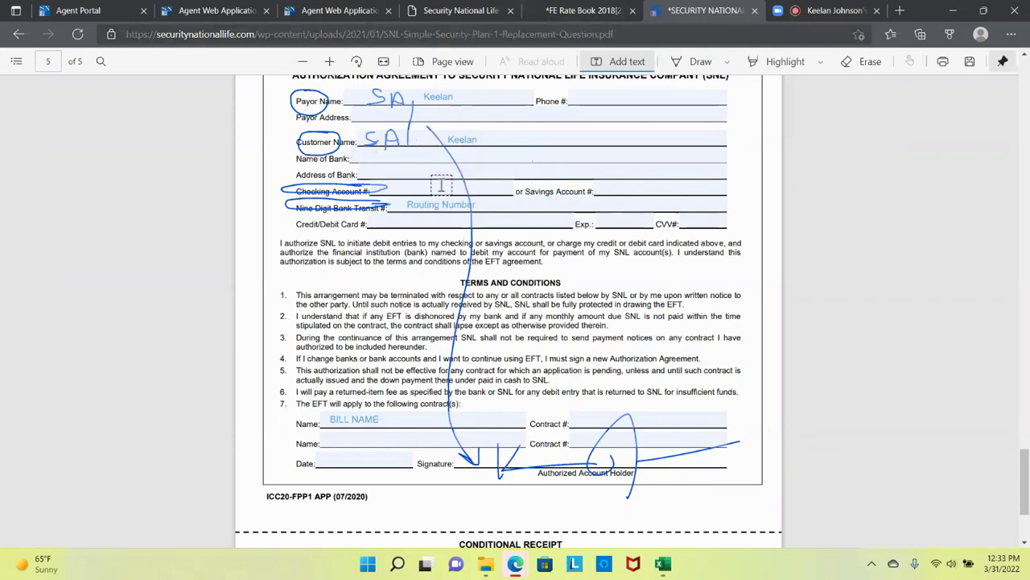
pyautogui.click(686, 63)
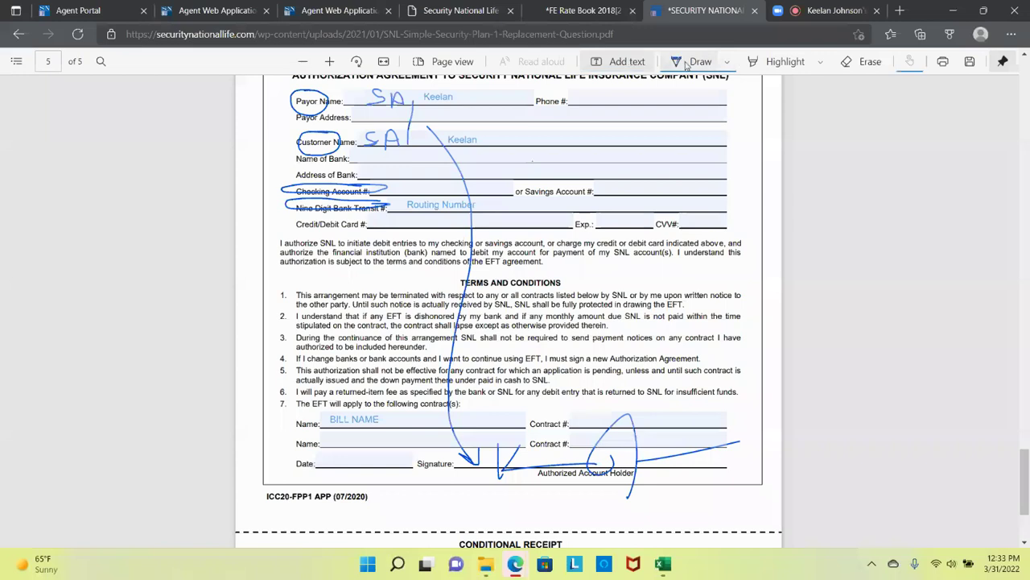
pyautogui.moveTo(328, 135)
pyautogui.mouseDown()
pyautogui.moveTo(281, 151)
pyautogui.moveTo(397, 230)
pyautogui.moveTo(339, 129)
pyautogui.mouseUp()
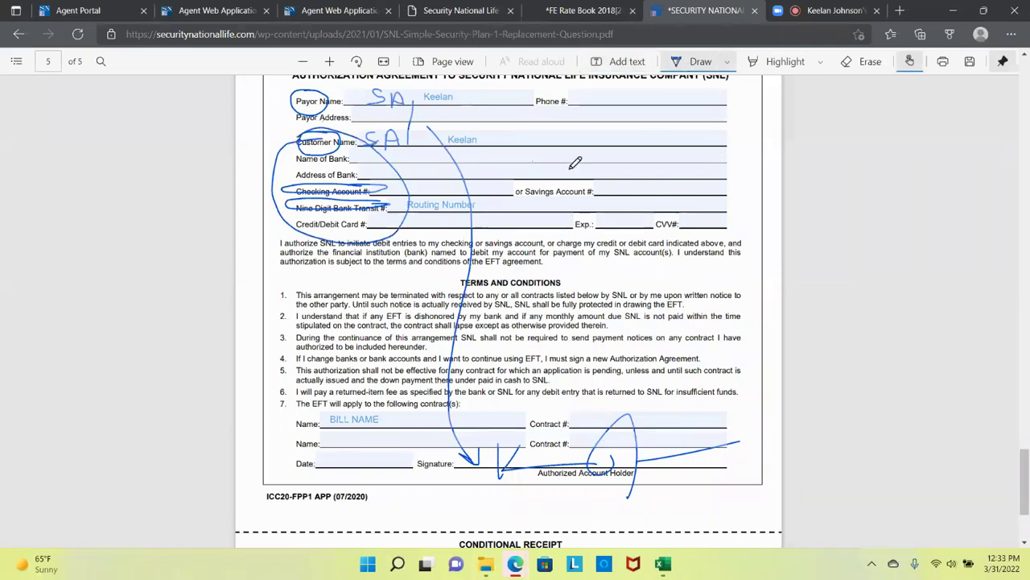
# - Add the text "DEBIT" on the Name of Bank line and circle it
pyautogui.click(627, 62)
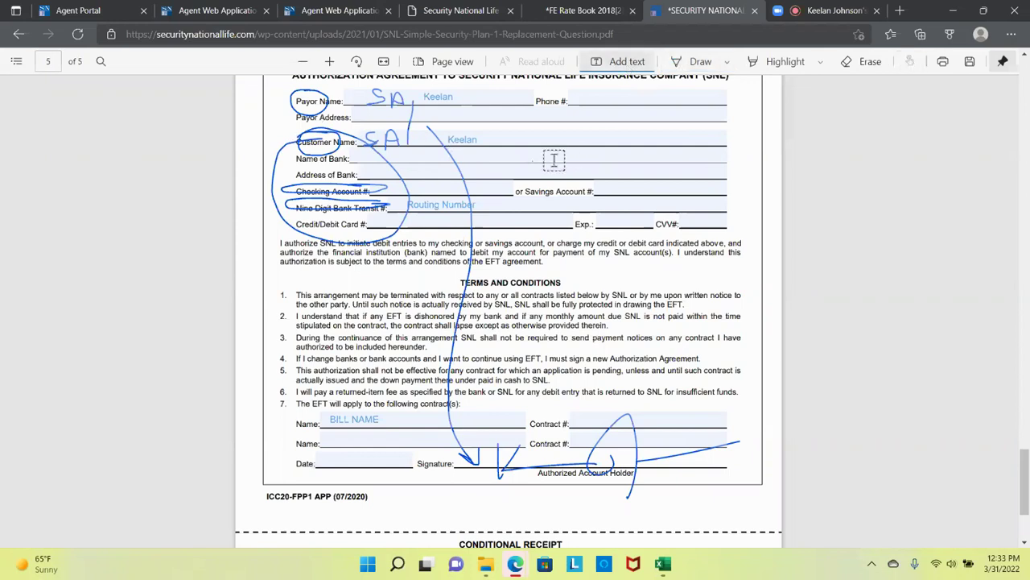
pyautogui.click(573, 160)
pyautogui.write('DEBIT')
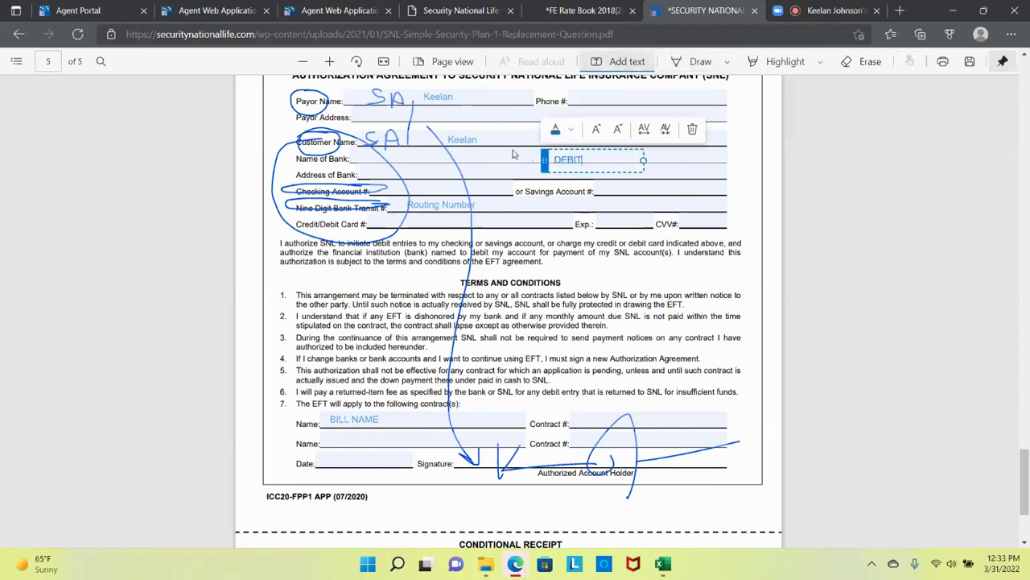
pyautogui.click(515, 160)
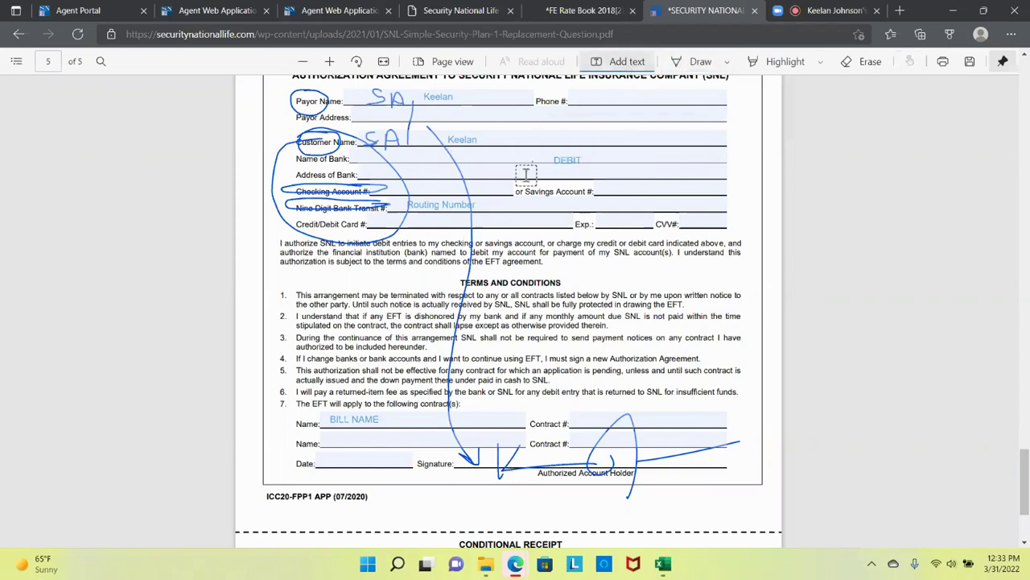
pyautogui.click(691, 62)
pyautogui.moveTo(596, 135)
pyautogui.mouseDown()
pyautogui.moveTo(535, 150)
pyautogui.moveTo(602, 172)
pyautogui.moveTo(592, 135)
pyautogui.mouseUp()
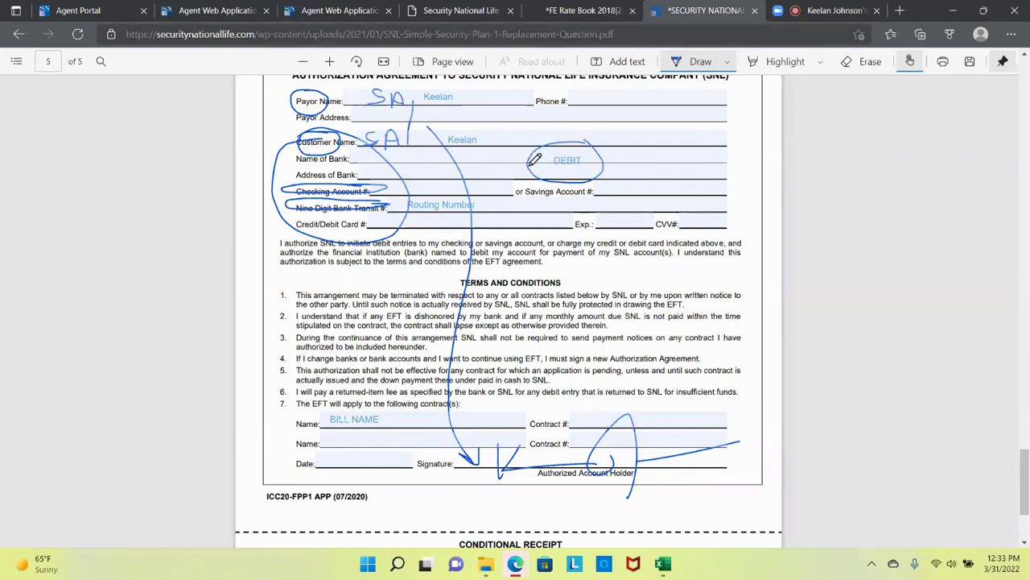
# - Switch to the Agent Portal and open the rate calculator for the SSP Preferred product
pyautogui.click(201, 11)
pyautogui.click(121, 11)
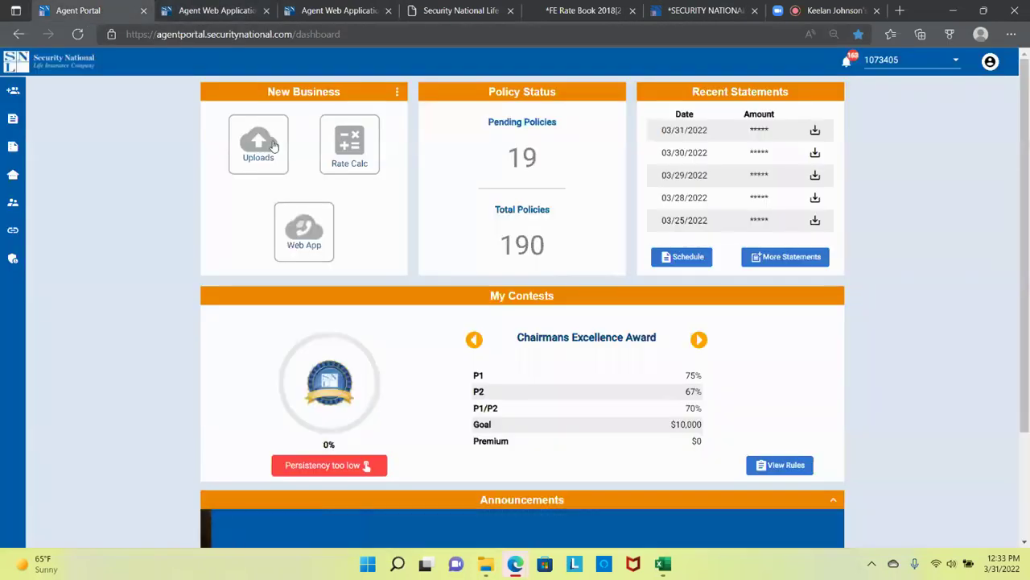
pyautogui.click(372, 161)
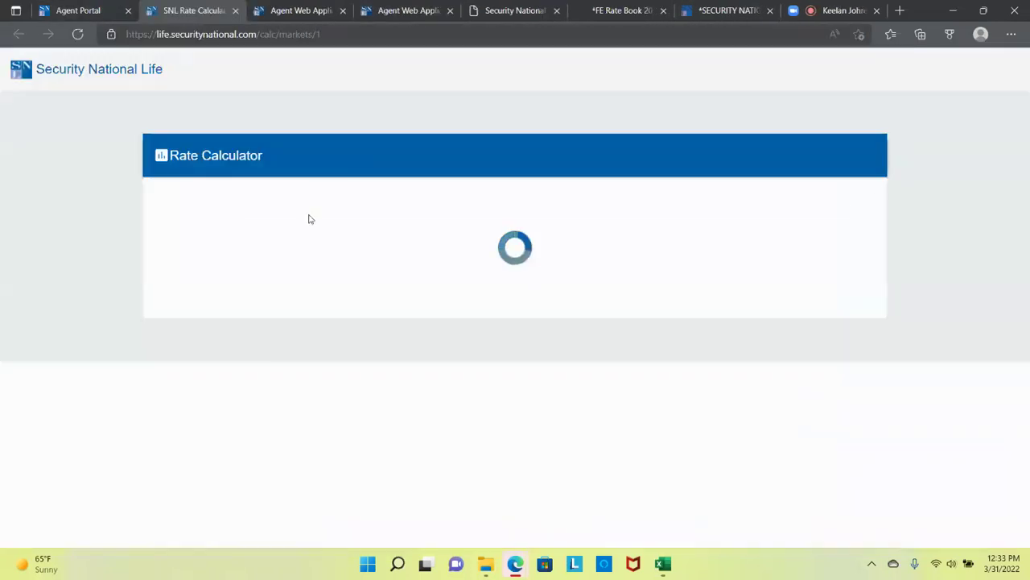
pyautogui.click(314, 217)
pyautogui.click(303, 304)
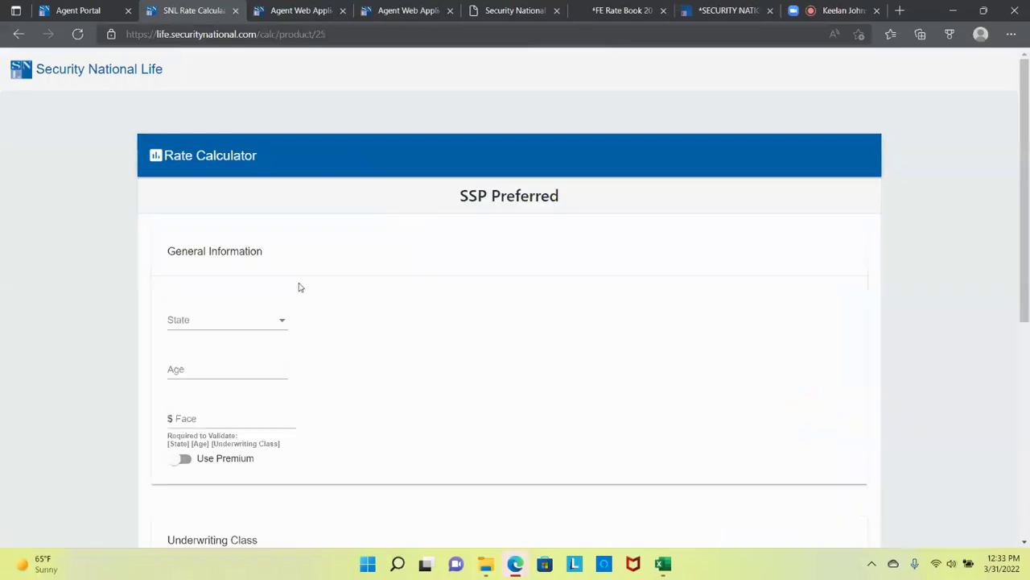
# - Set the quote's state to Alabama, the age to 65 and the face amount to $15,000
pyautogui.click(232, 321)
pyautogui.click(242, 353)
pyautogui.click(256, 368)
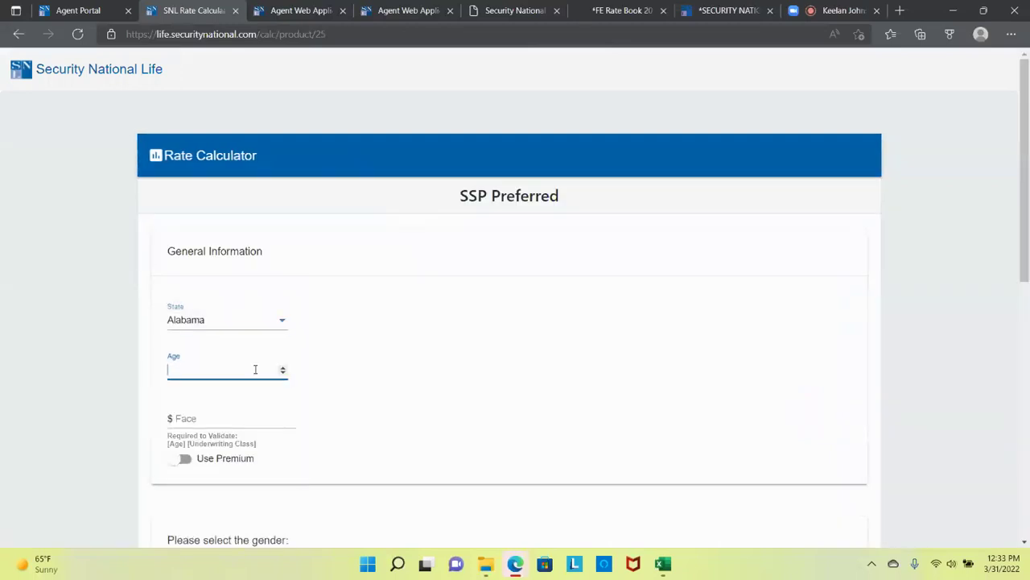
pyautogui.write('65')
pyautogui.scroll(-3, 269, 368)
pyautogui.click(238, 193)
pyautogui.write('1500')
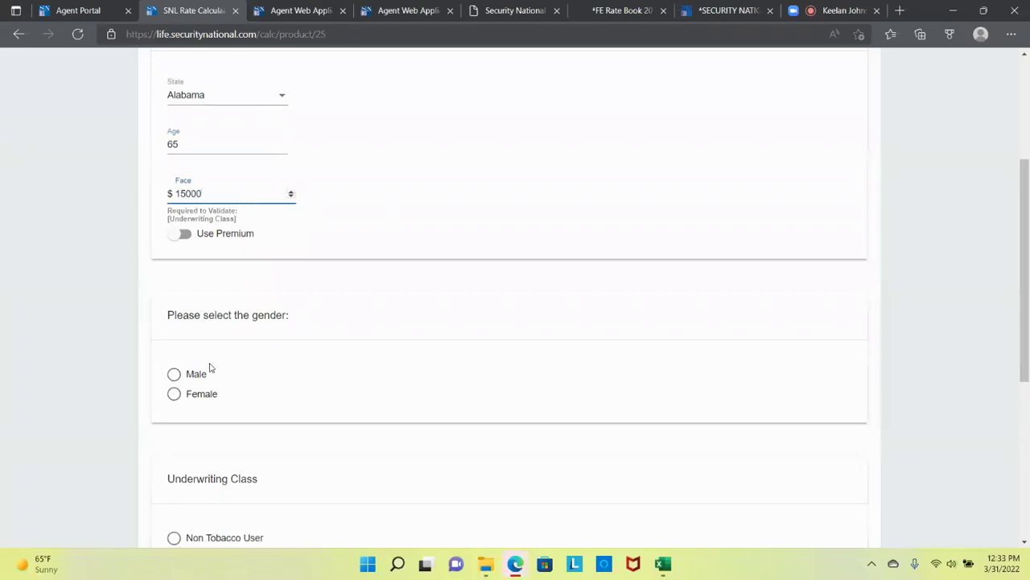
pyautogui.write('0')
# - Choose Female and Non Tobacco User for the quote and calculate the payment options
pyautogui.click(202, 395)
pyautogui.scroll(-3, 315, 384)
pyautogui.click(257, 312)
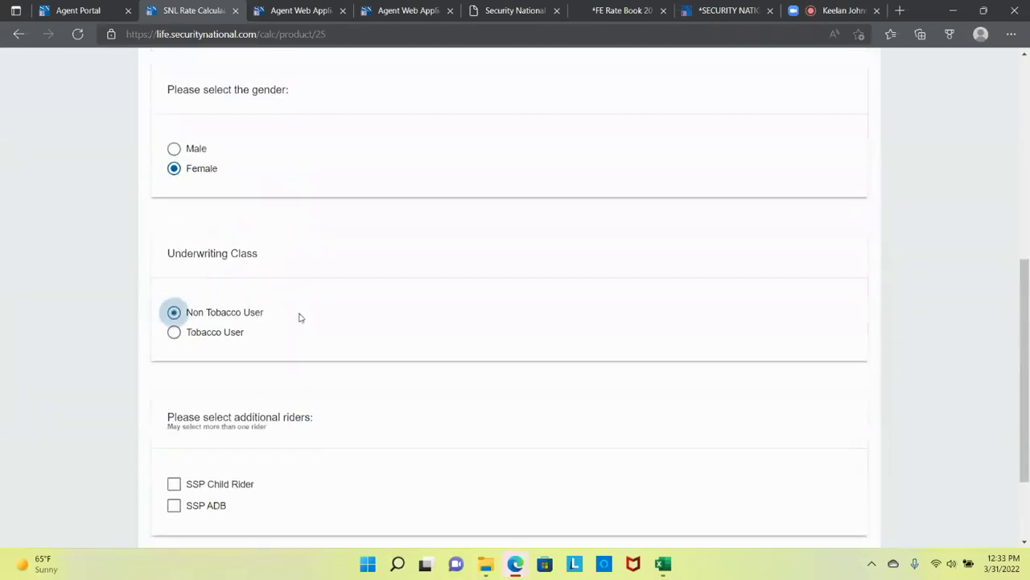
pyautogui.scroll(-2, 260, 368)
pyautogui.click(182, 457)
pyautogui.scroll(-4, 343, 368)
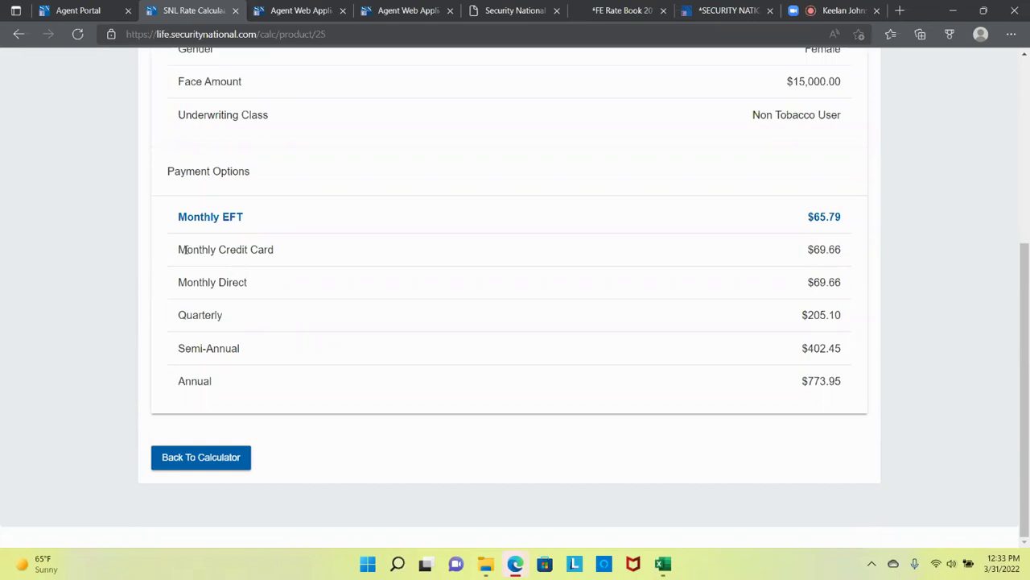
# - Highlight the Monthly Credit Card and Monthly EFT payment options to compare them, and return to the application PDF
pyautogui.moveTo(185, 249); pyautogui.dragTo(295, 250)
pyautogui.moveTo(179, 216); pyautogui.dragTo(243, 216)
pyautogui.click(636, 11)
pyautogui.click(711, 11)
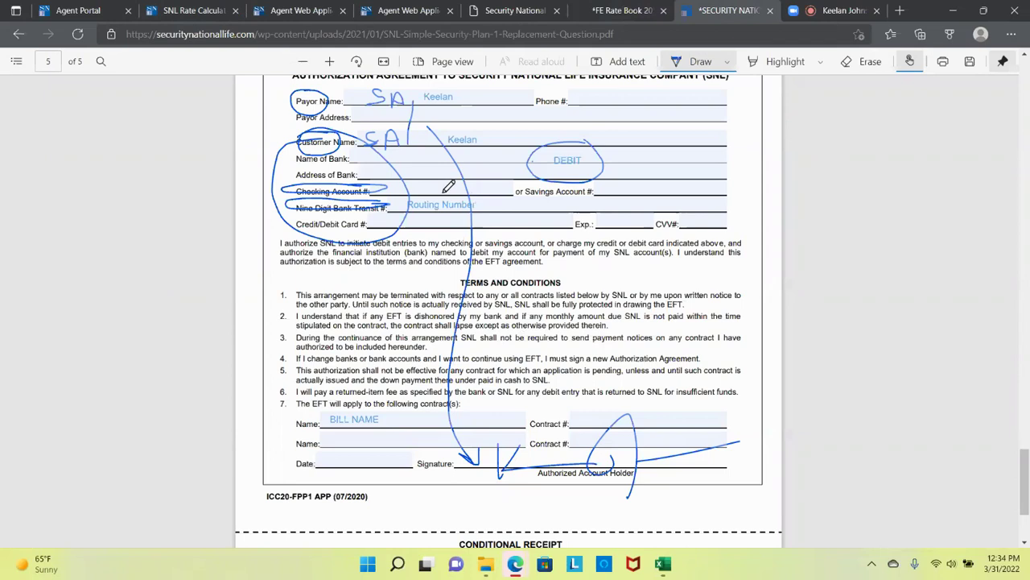
# - Fill in the Conditional Receipt's Received from field with the sample payor's first name and its date with 3/31/2022
pyautogui.scroll(-2, 439, 183)
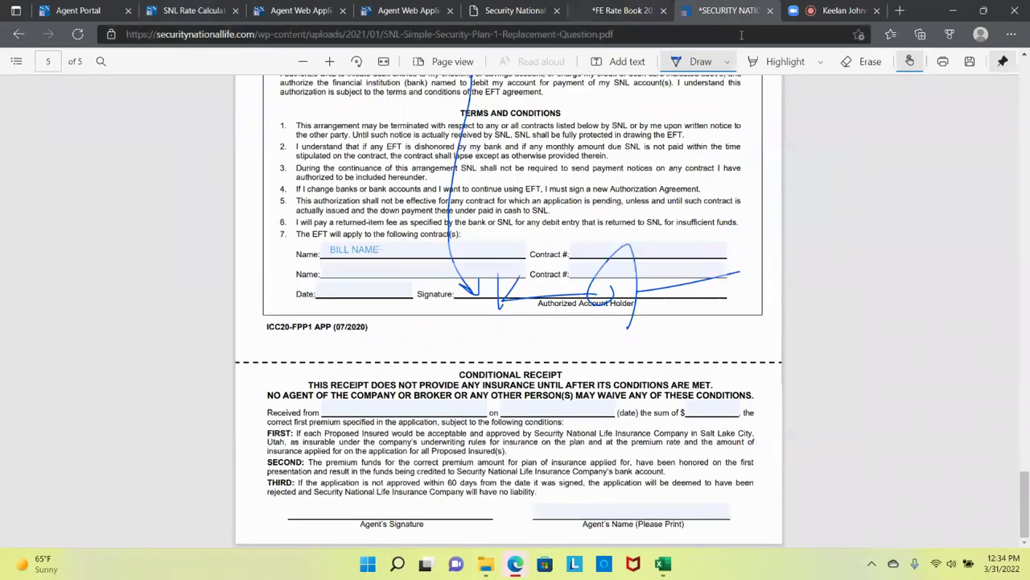
pyautogui.click(628, 61)
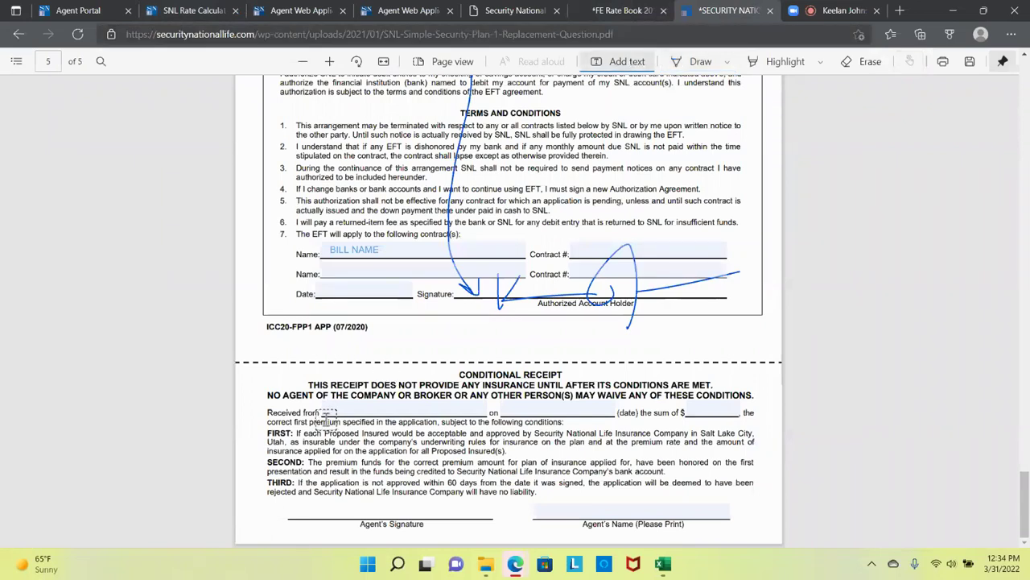
pyautogui.click(328, 405)
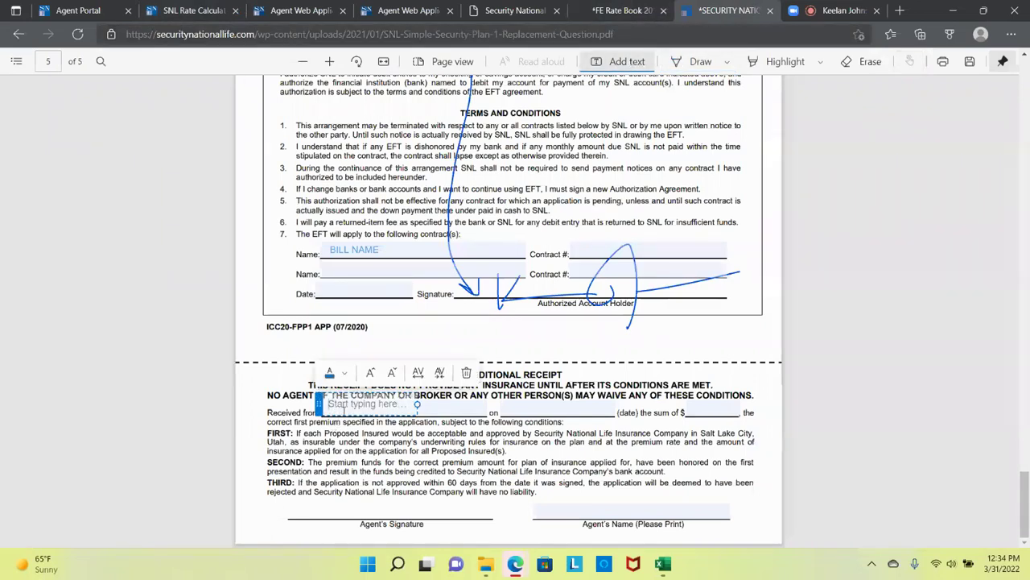
pyautogui.write('Keelan')
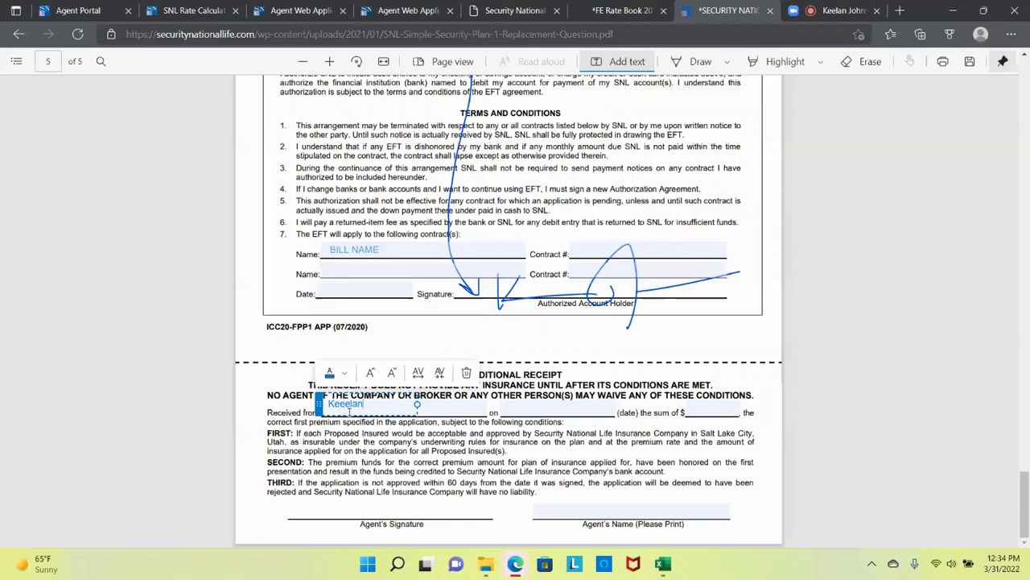
pyautogui.click(519, 412)
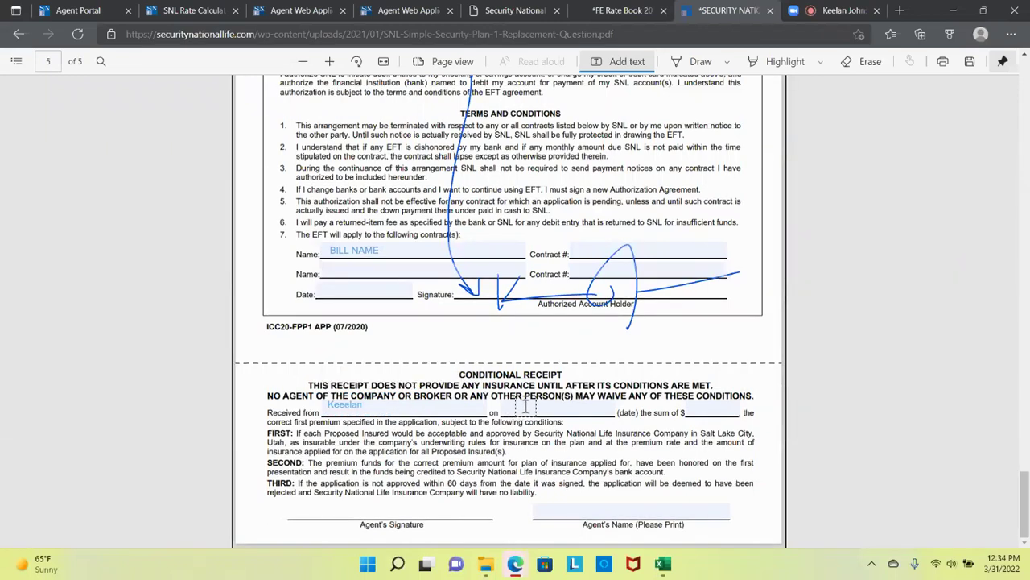
pyautogui.click(496, 407)
pyautogui.write('3/31/2022')
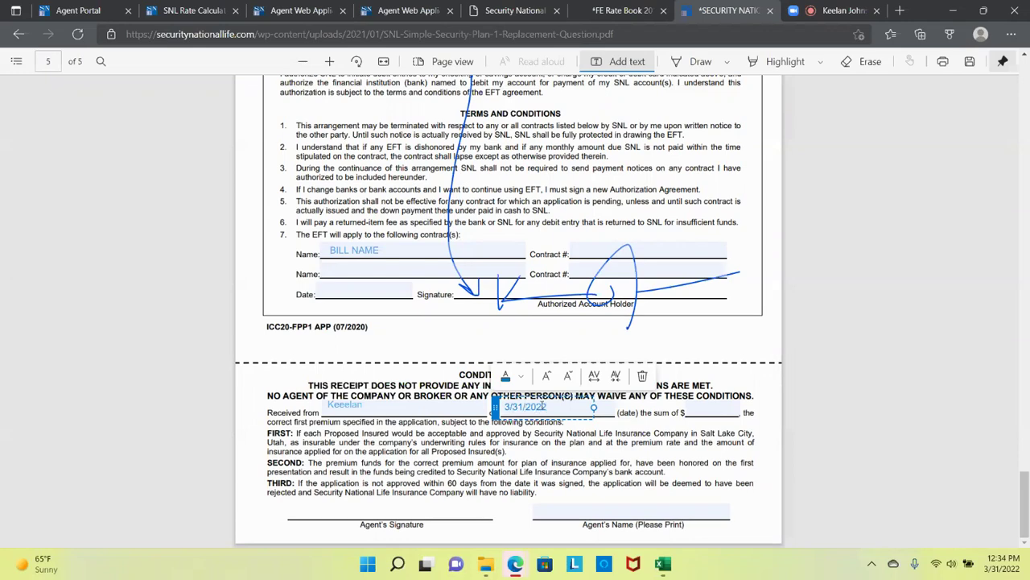
pyautogui.click(699, 412)
# - Enter 56 as the Conditional Receipt's sum and draw a freehand sample signature on the Agent's Signature line
pyautogui.scroll(15, 699, 412)
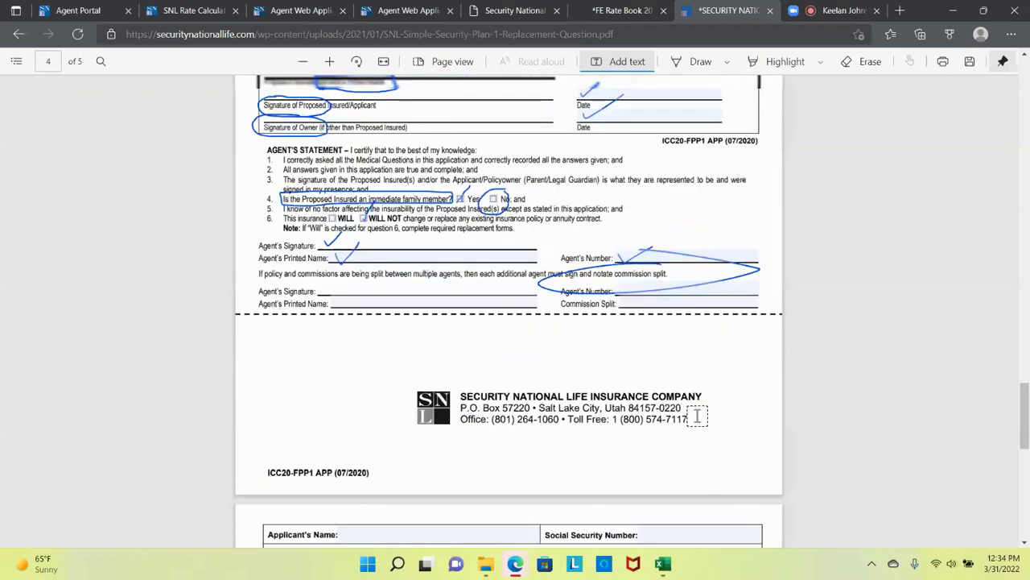
pyautogui.scroll(5, 699, 411)
pyautogui.scroll(-18, 696, 418)
pyautogui.scroll(-6, 696, 418)
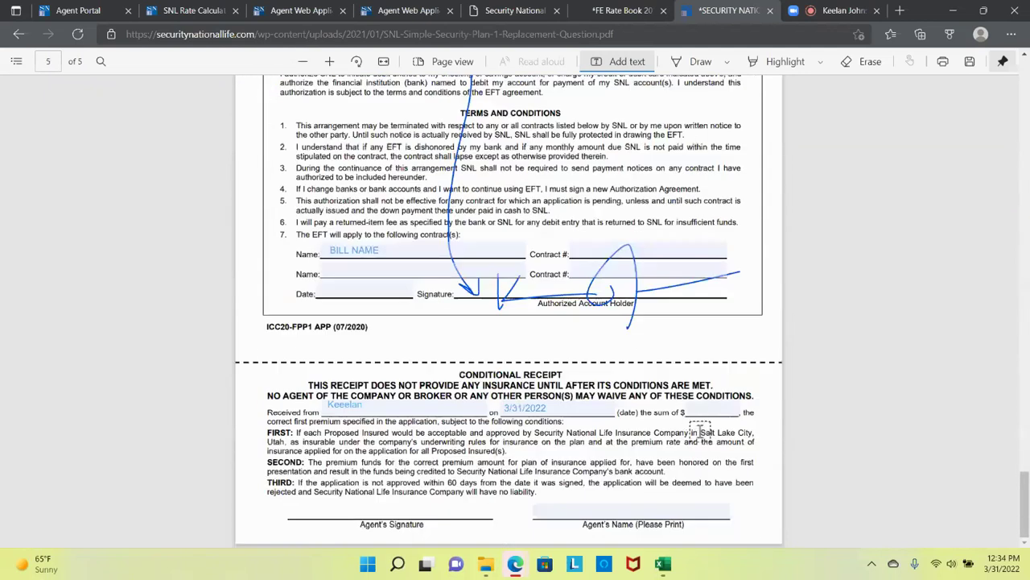
pyautogui.click(685, 403)
pyautogui.write('56')
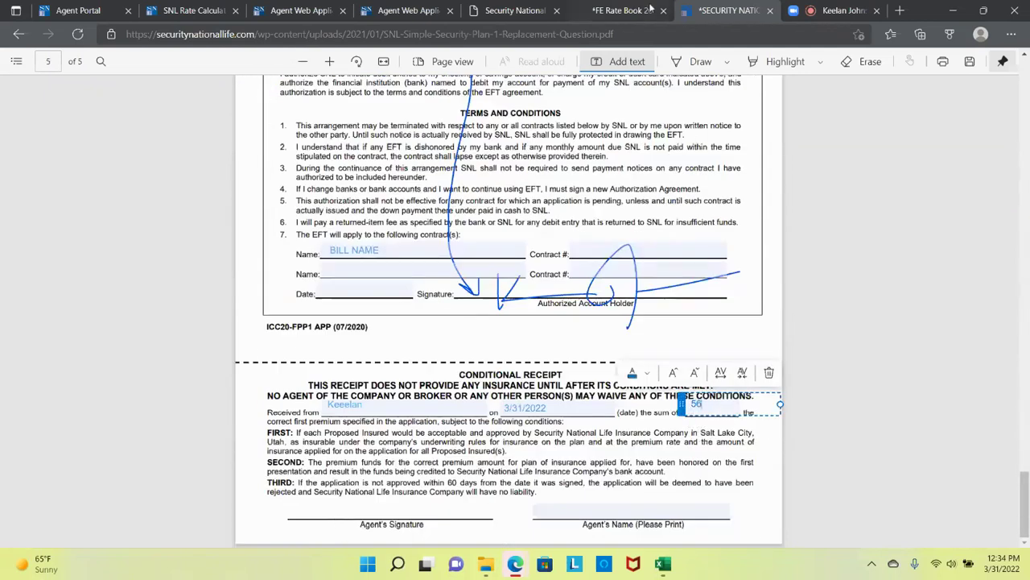
pyautogui.click(699, 61)
pyautogui.moveTo(295, 502)
pyautogui.mouseDown()
pyautogui.moveTo(295, 514)
pyautogui.moveTo(412, 497)
pyautogui.moveTo(431, 528)
pyautogui.moveTo(523, 509)
pyautogui.mouseUp()
pyautogui.click(632, 60)
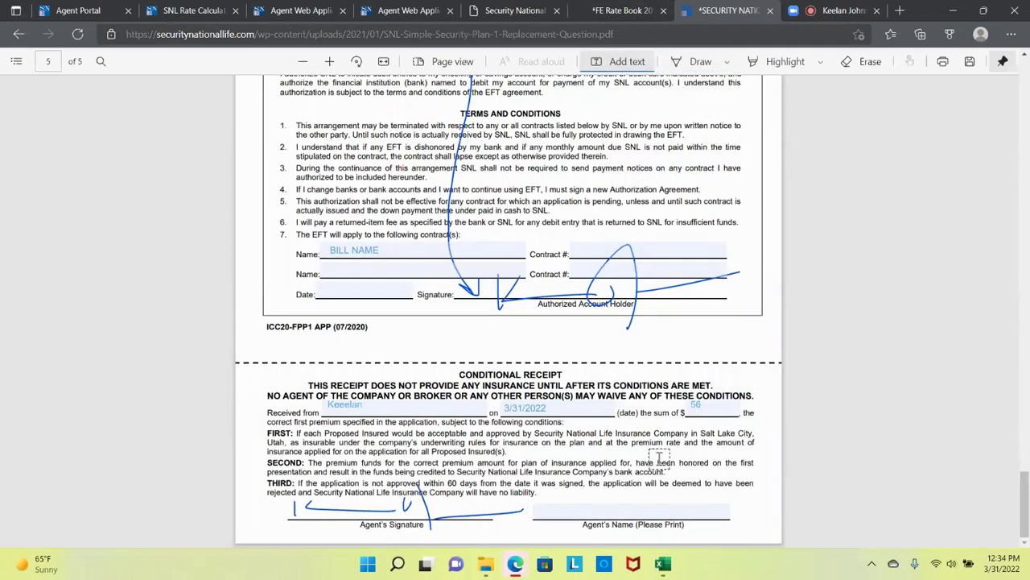
pyautogui.click(578, 505)
pyautogui.write('Ke')
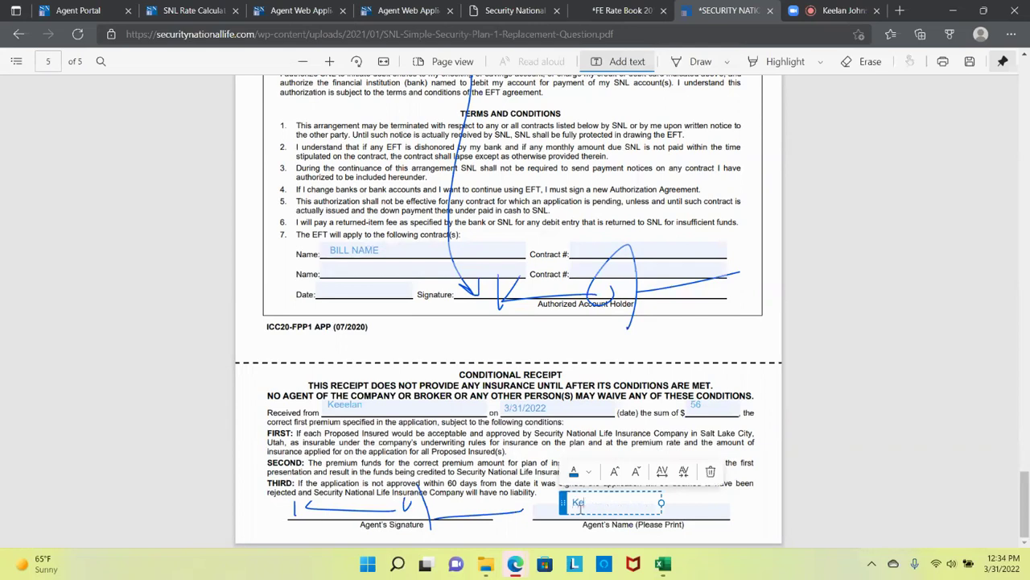
pyautogui.click(710, 471)
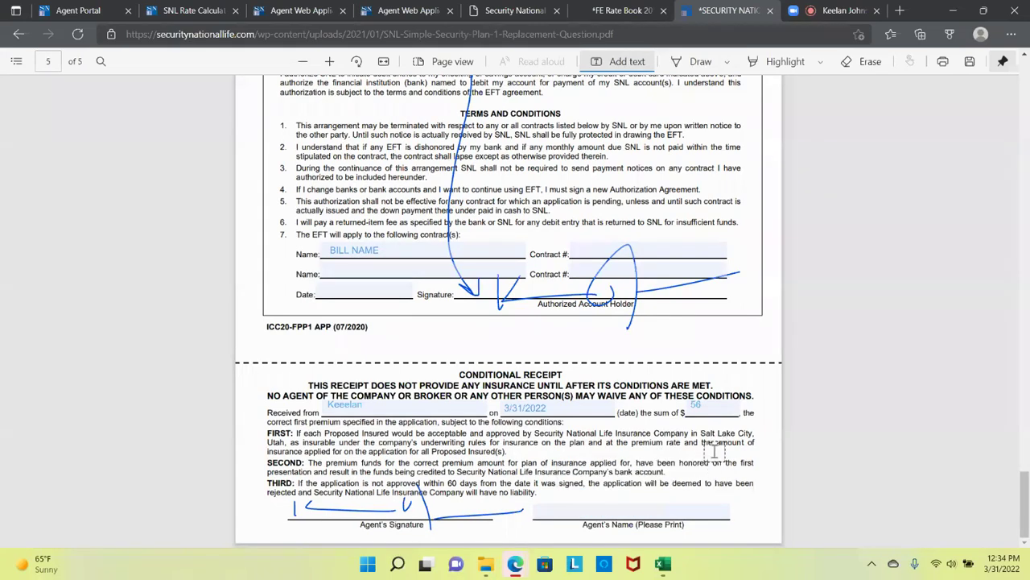
# - Draw wavy lines along the dashed cut line and the right edge of the Conditional Receipt to mark it for tearing off
pyautogui.click(694, 62)
pyautogui.moveTo(253, 365)
pyautogui.mouseDown()
pyautogui.moveTo(776, 361)
pyautogui.moveTo(794, 402)
pyautogui.mouseUp()
pyautogui.moveTo(781, 438); pyautogui.dragTo(781, 531)
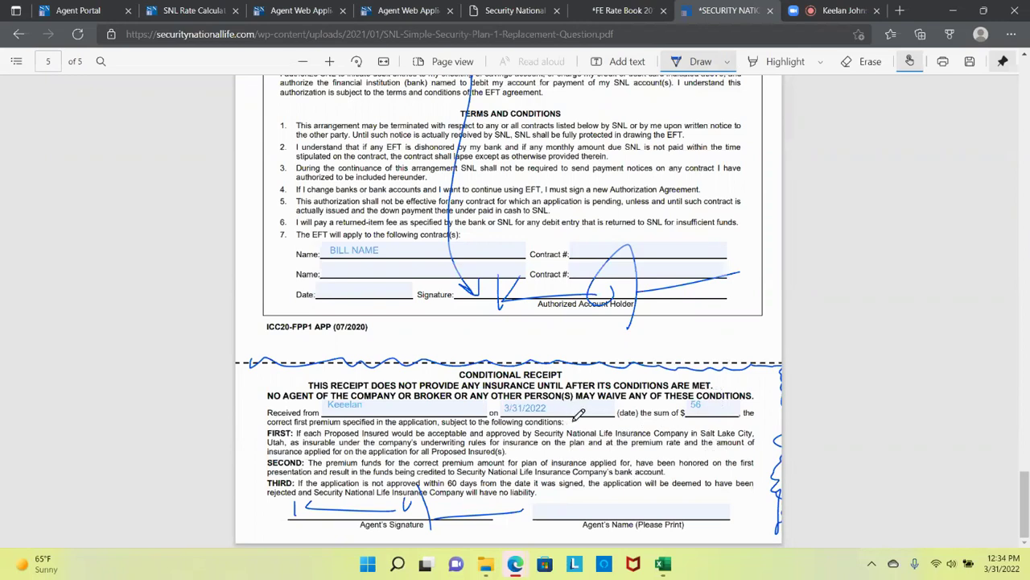
# - Start a new text annotation beside the date in the Conditional Receipt section
pyautogui.click(627, 61)
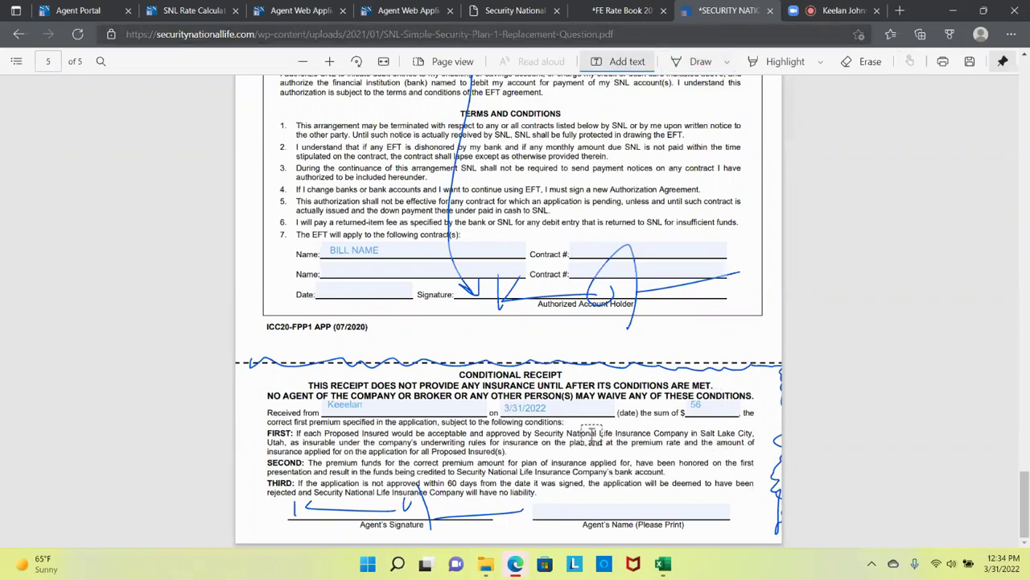
pyautogui.click(577, 424)
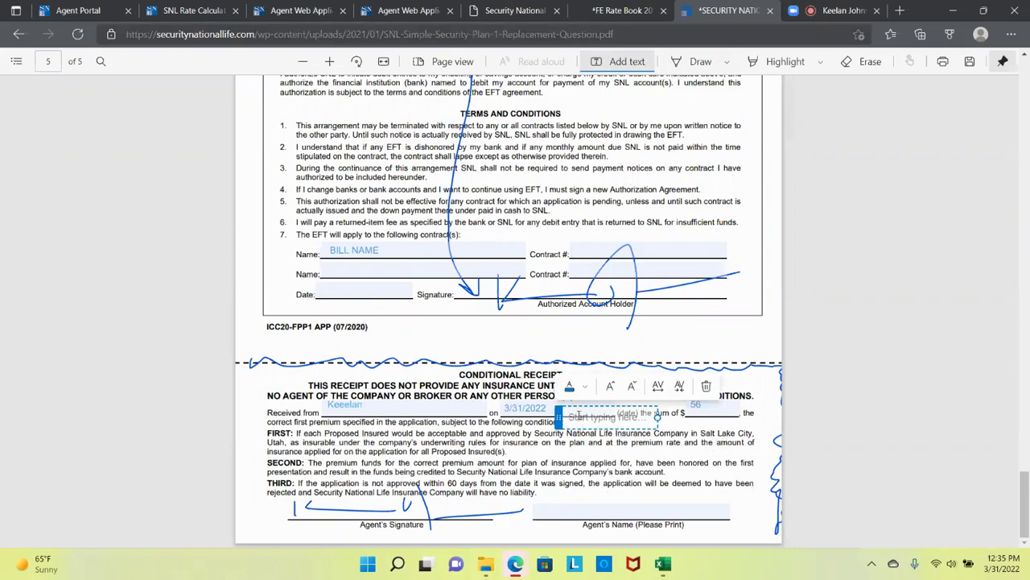